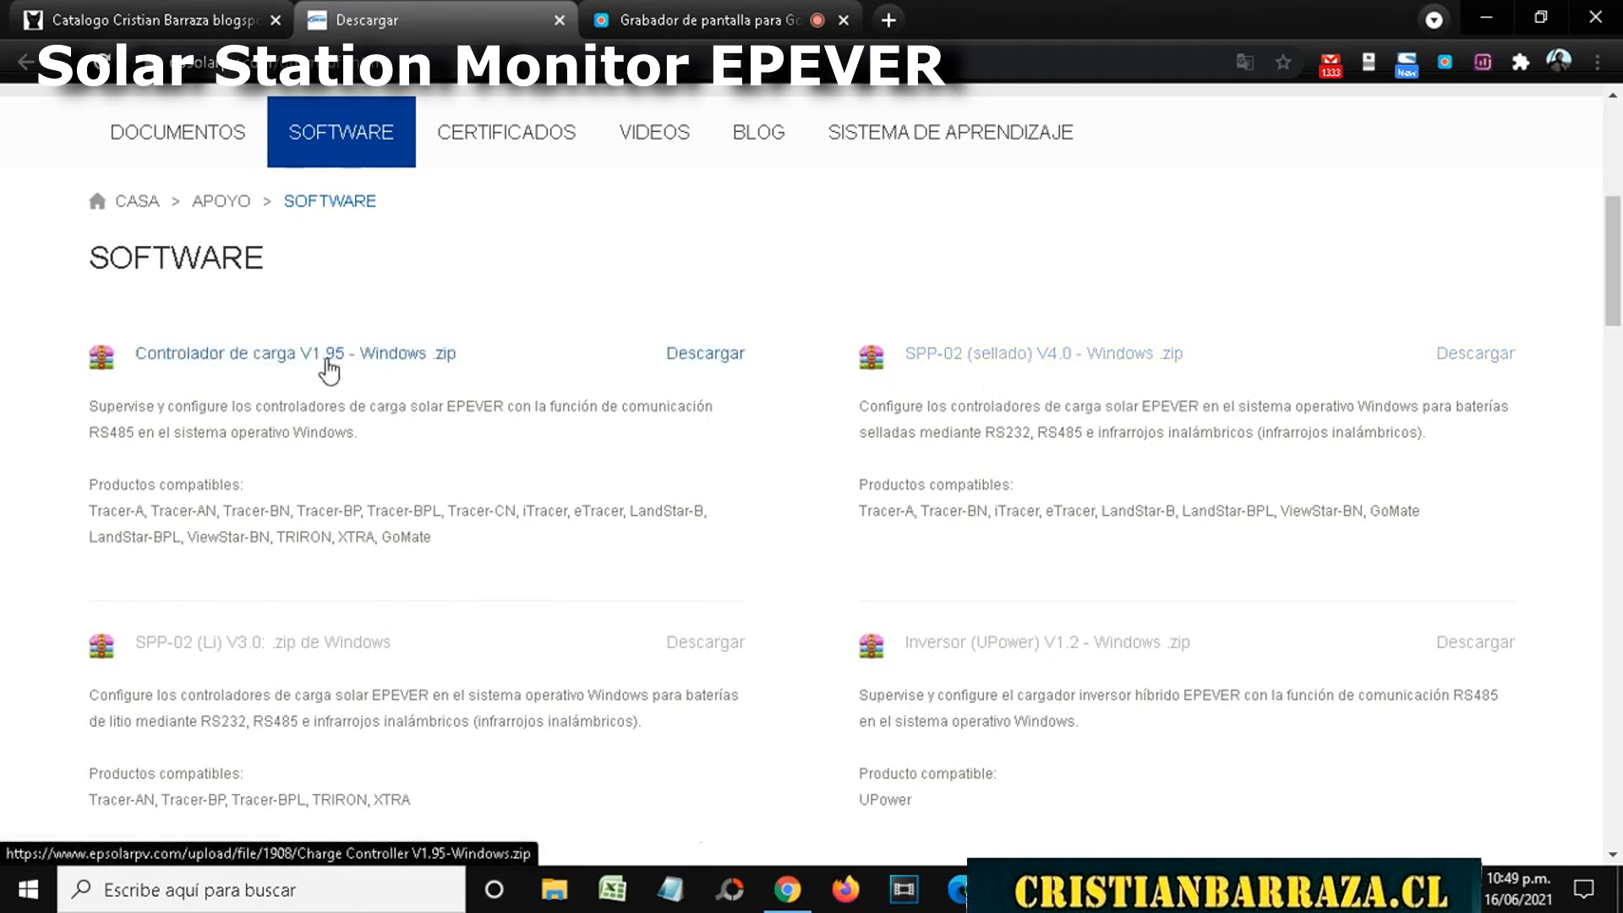
Check the compatible products of Controlador de carga V1.95 - Windows .zip and download that package
{"action": "left_click_drag", "start_coordinate": [454, 539], "coordinate": [91, 489]}
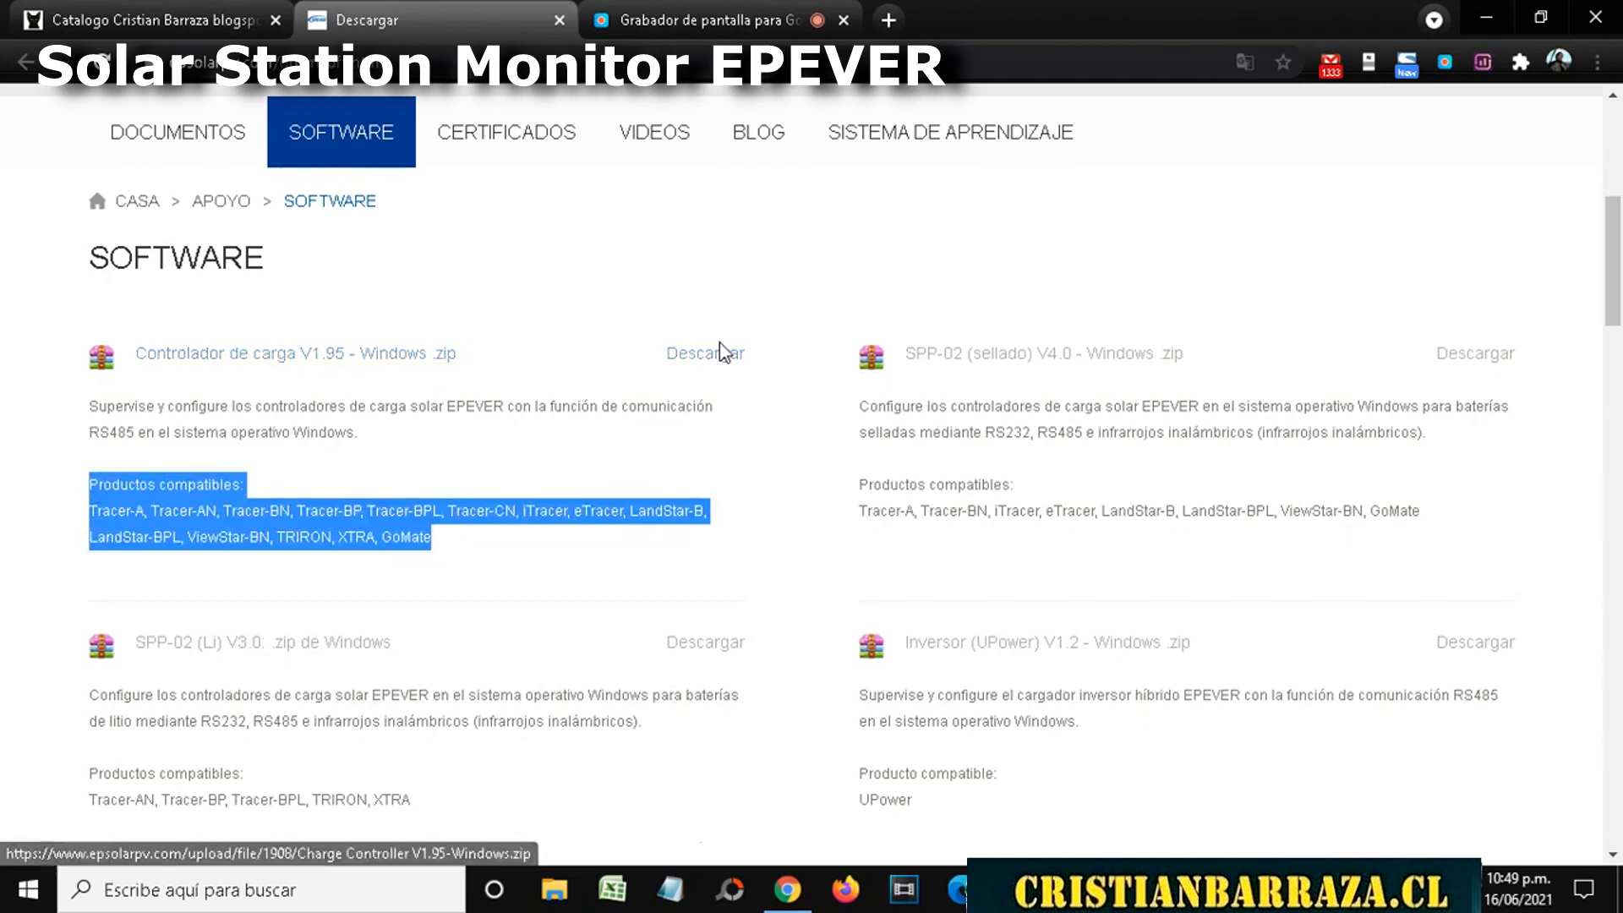
{"action": "left_click", "coordinate": [714, 365]}
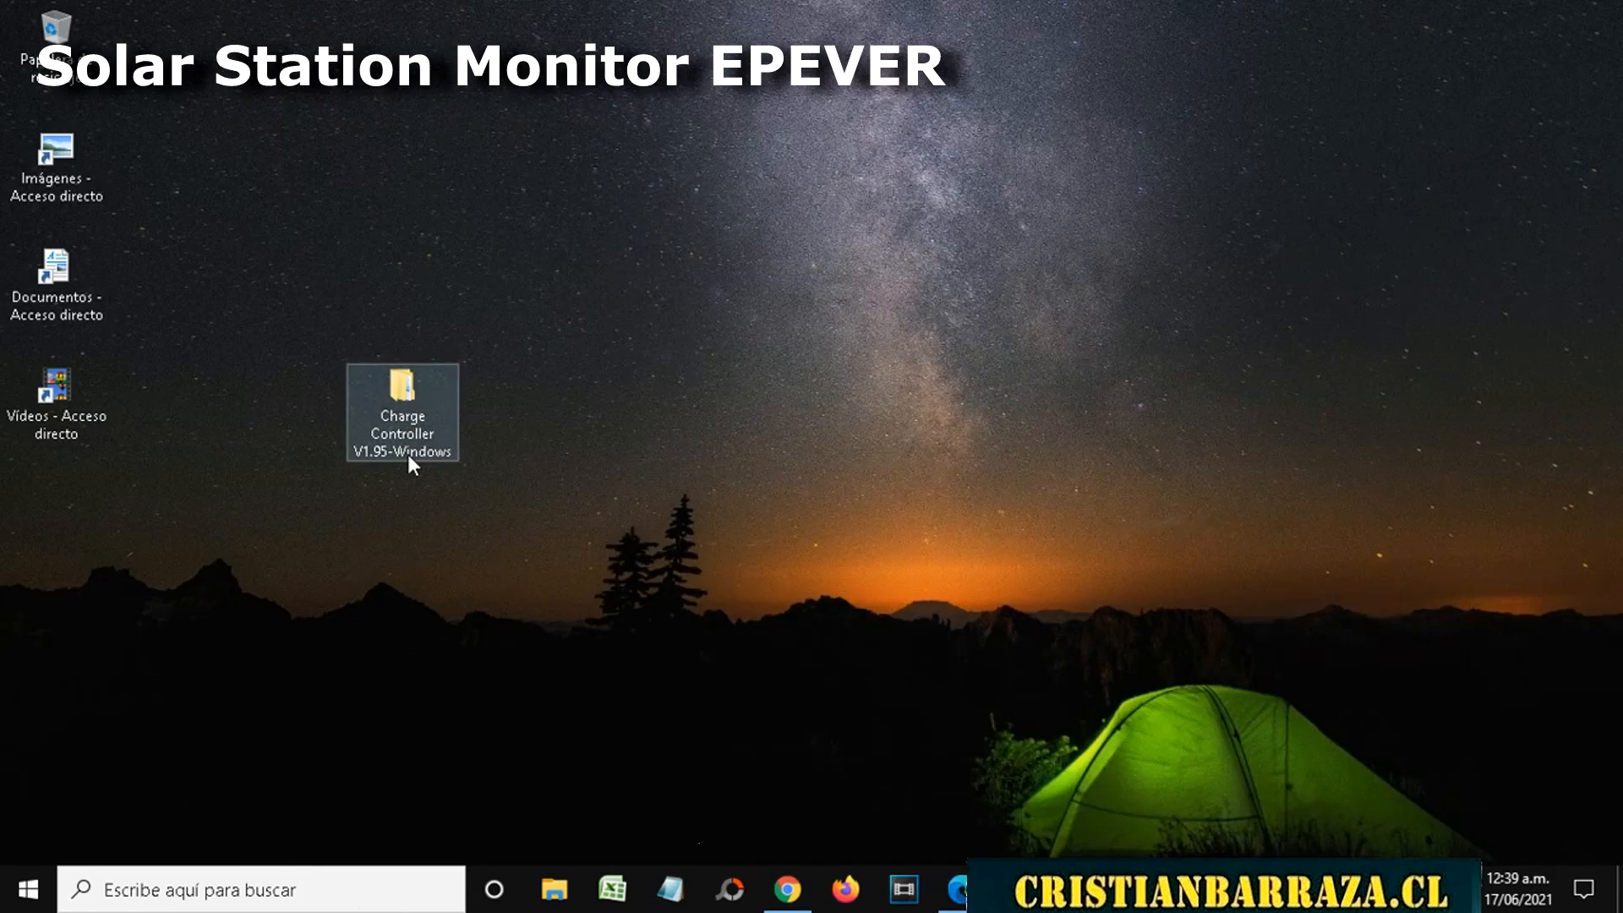
Open the setup guide in the Installation guidance folder of Charge Controller V1.95-Windows and read how to install the PC software
{"action": "double_click", "coordinate": [409, 456]}
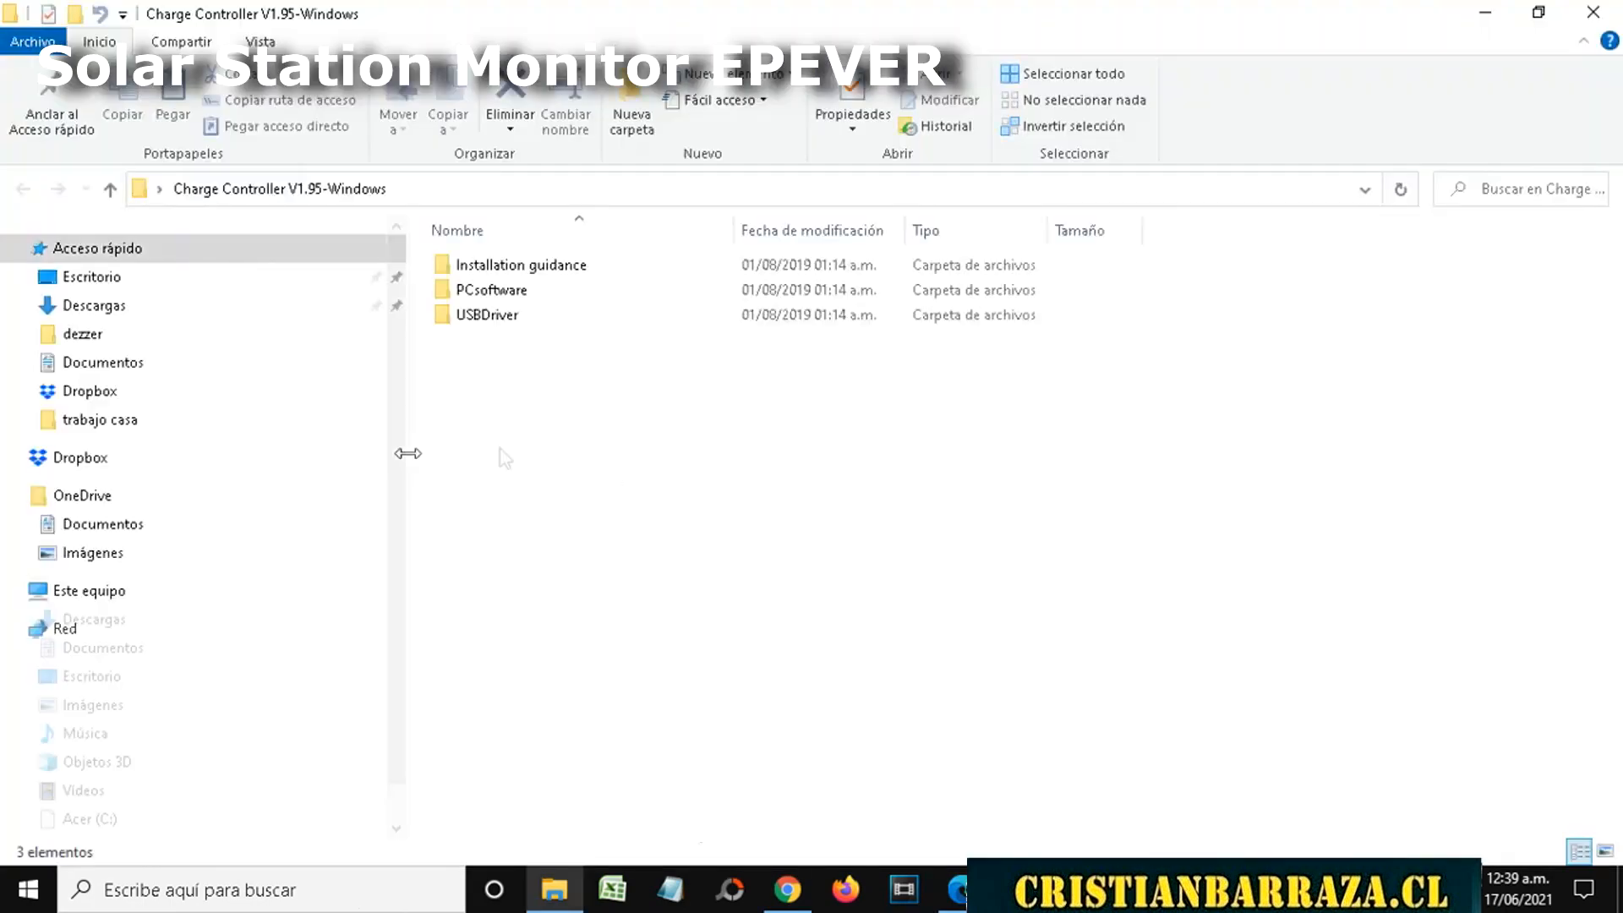
{"action": "left_click", "coordinate": [545, 275]}
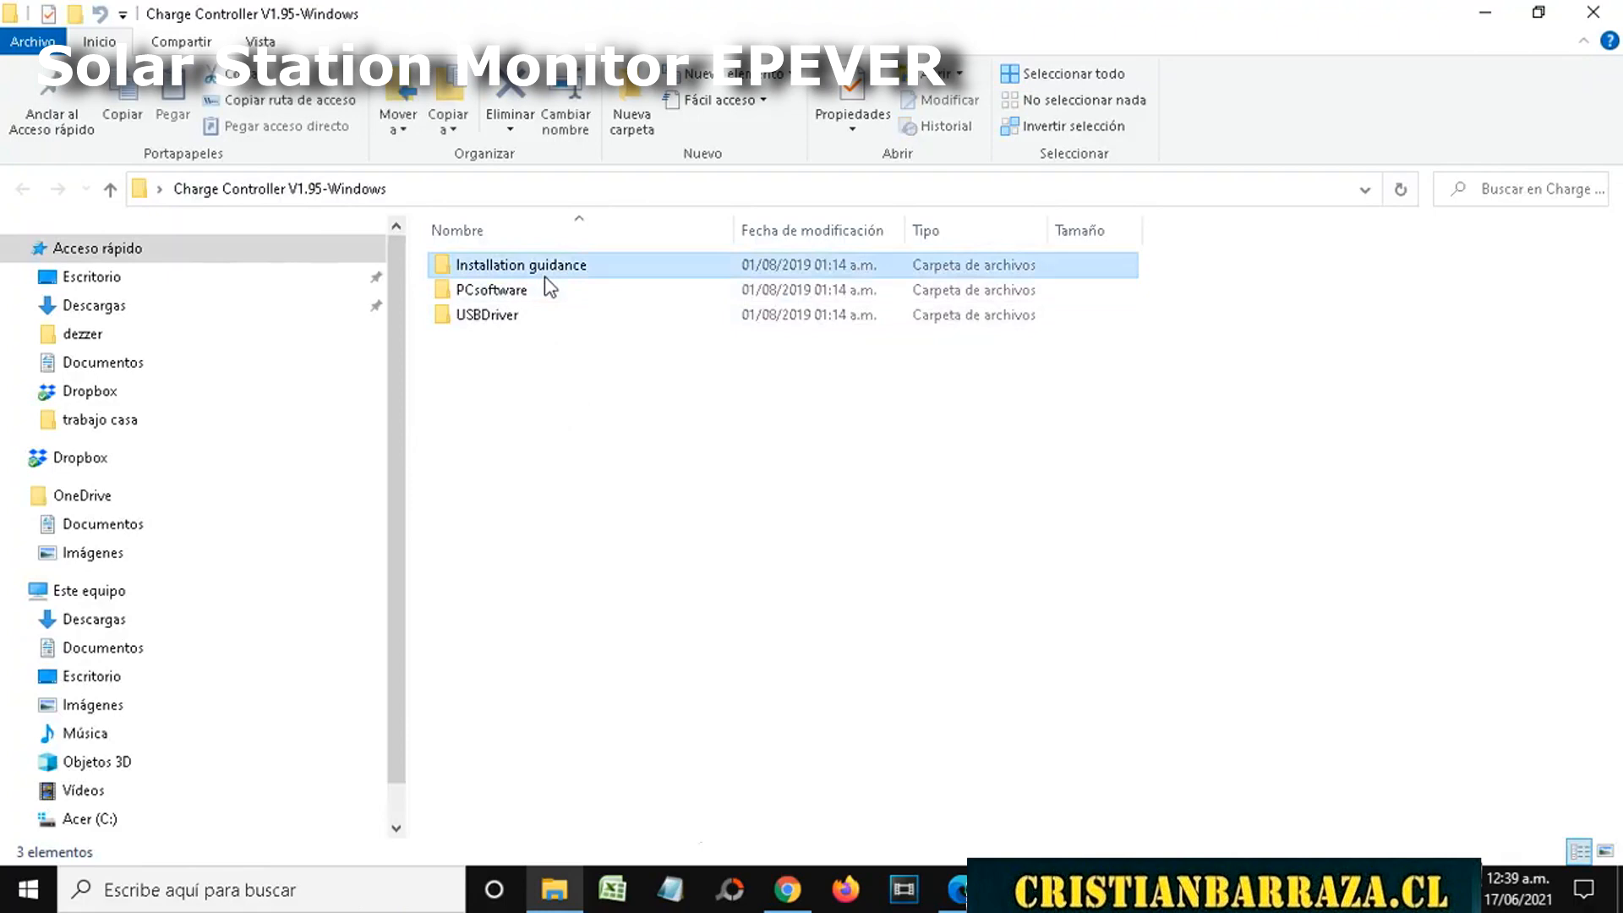
{"action": "double_click", "coordinate": [545, 275]}
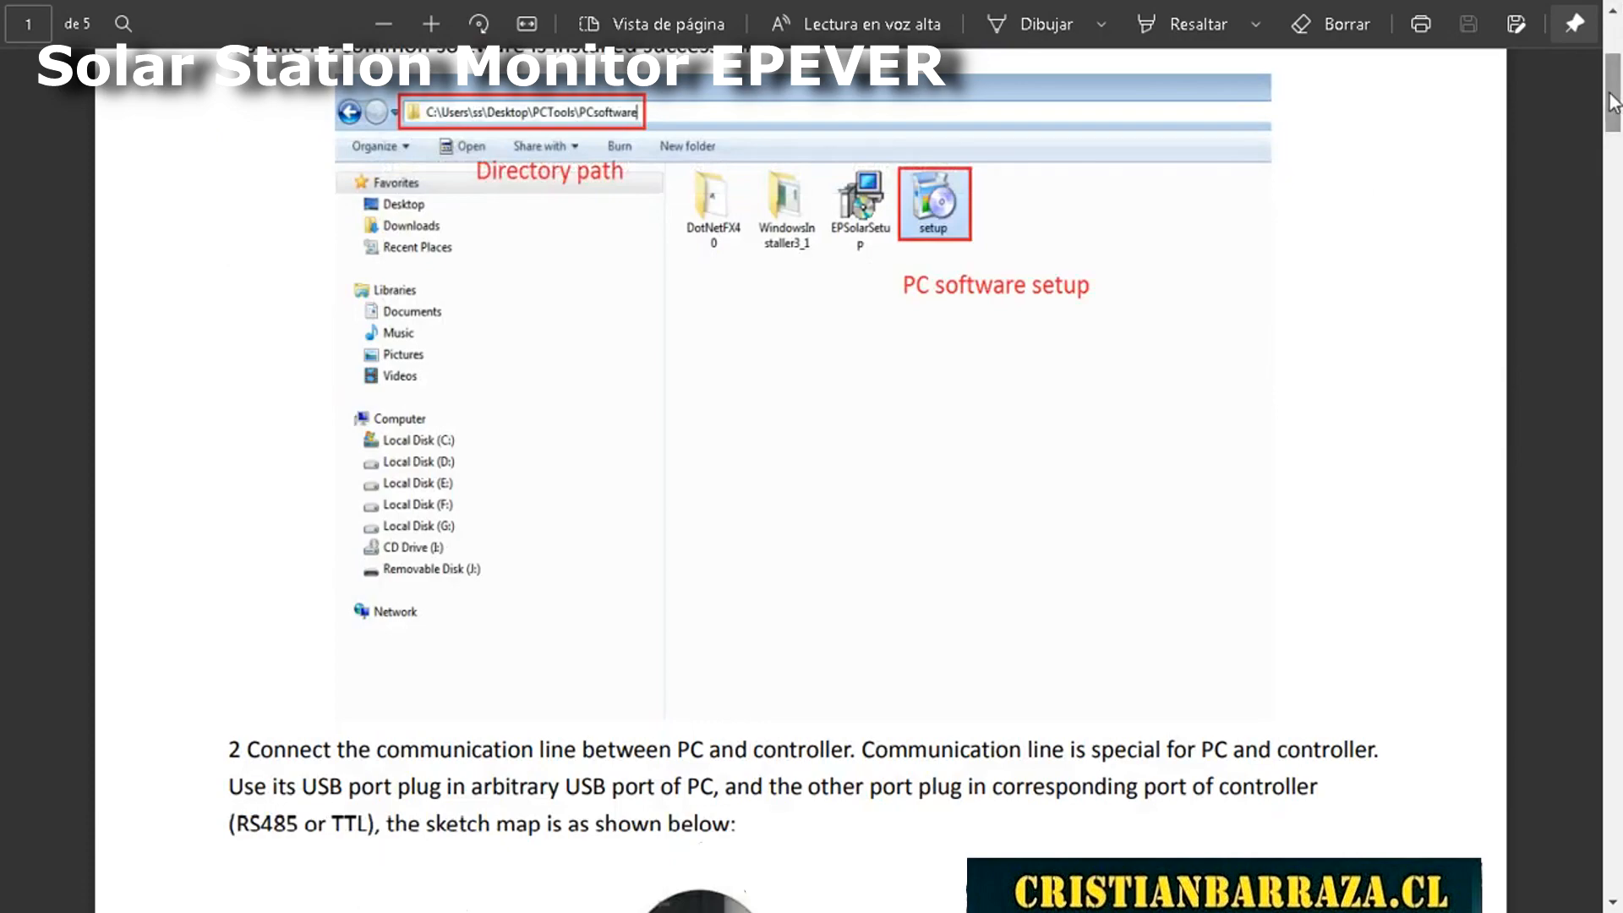
{"action": "left_click_drag", "start_coordinate": [1613, 101], "coordinate": [1610, 75]}
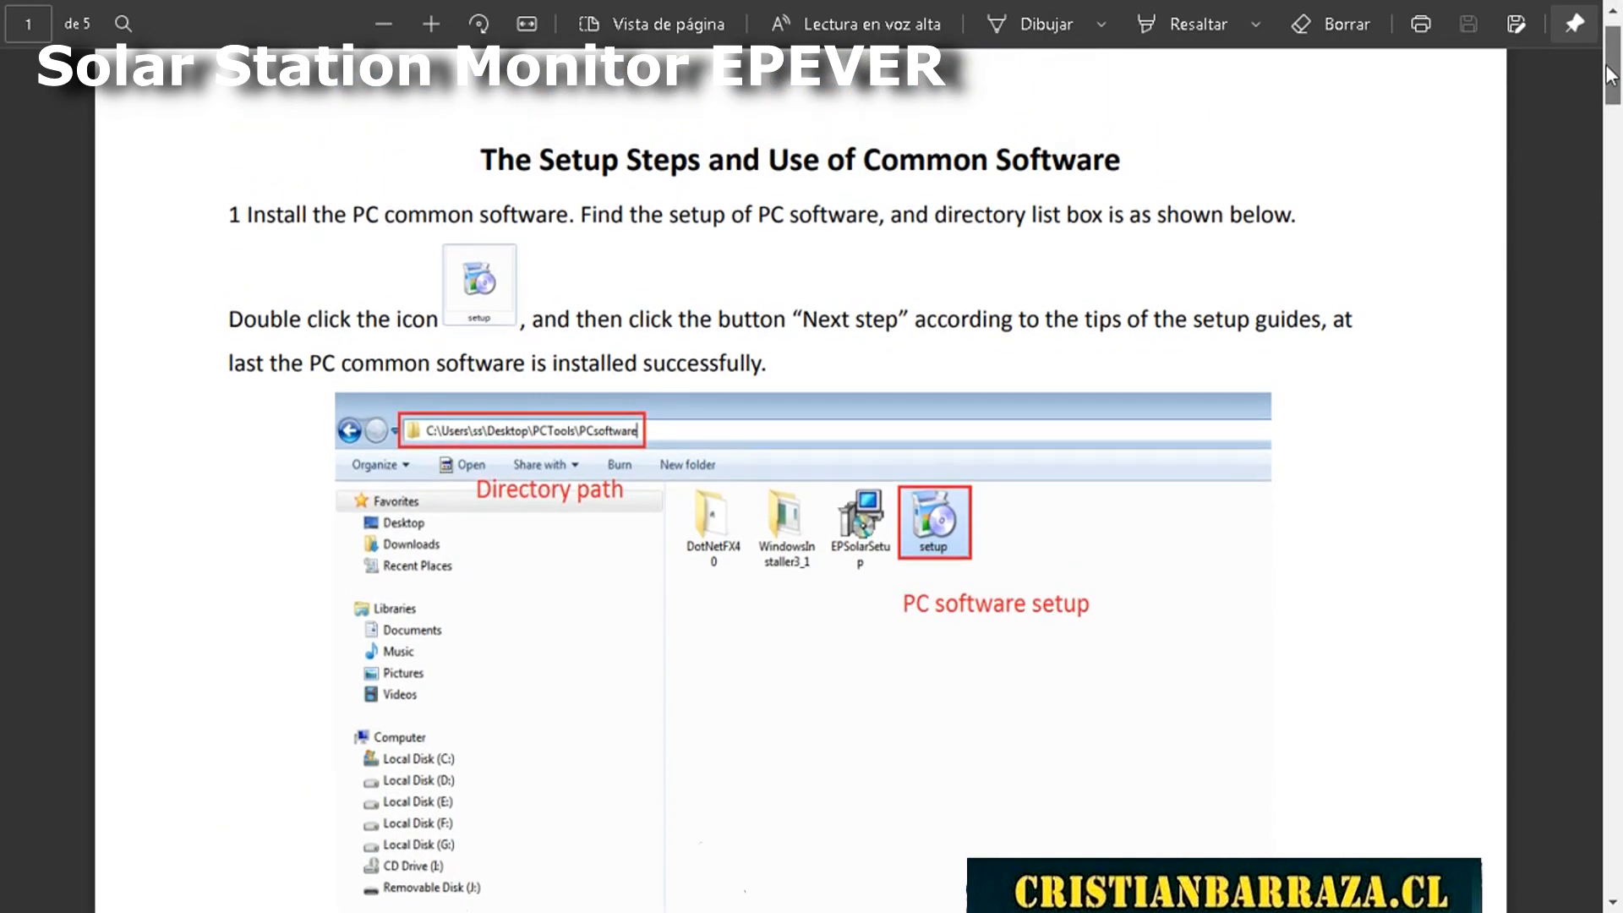
{"action": "left_click_drag", "start_coordinate": [1610, 75], "coordinate": [1612, 82]}
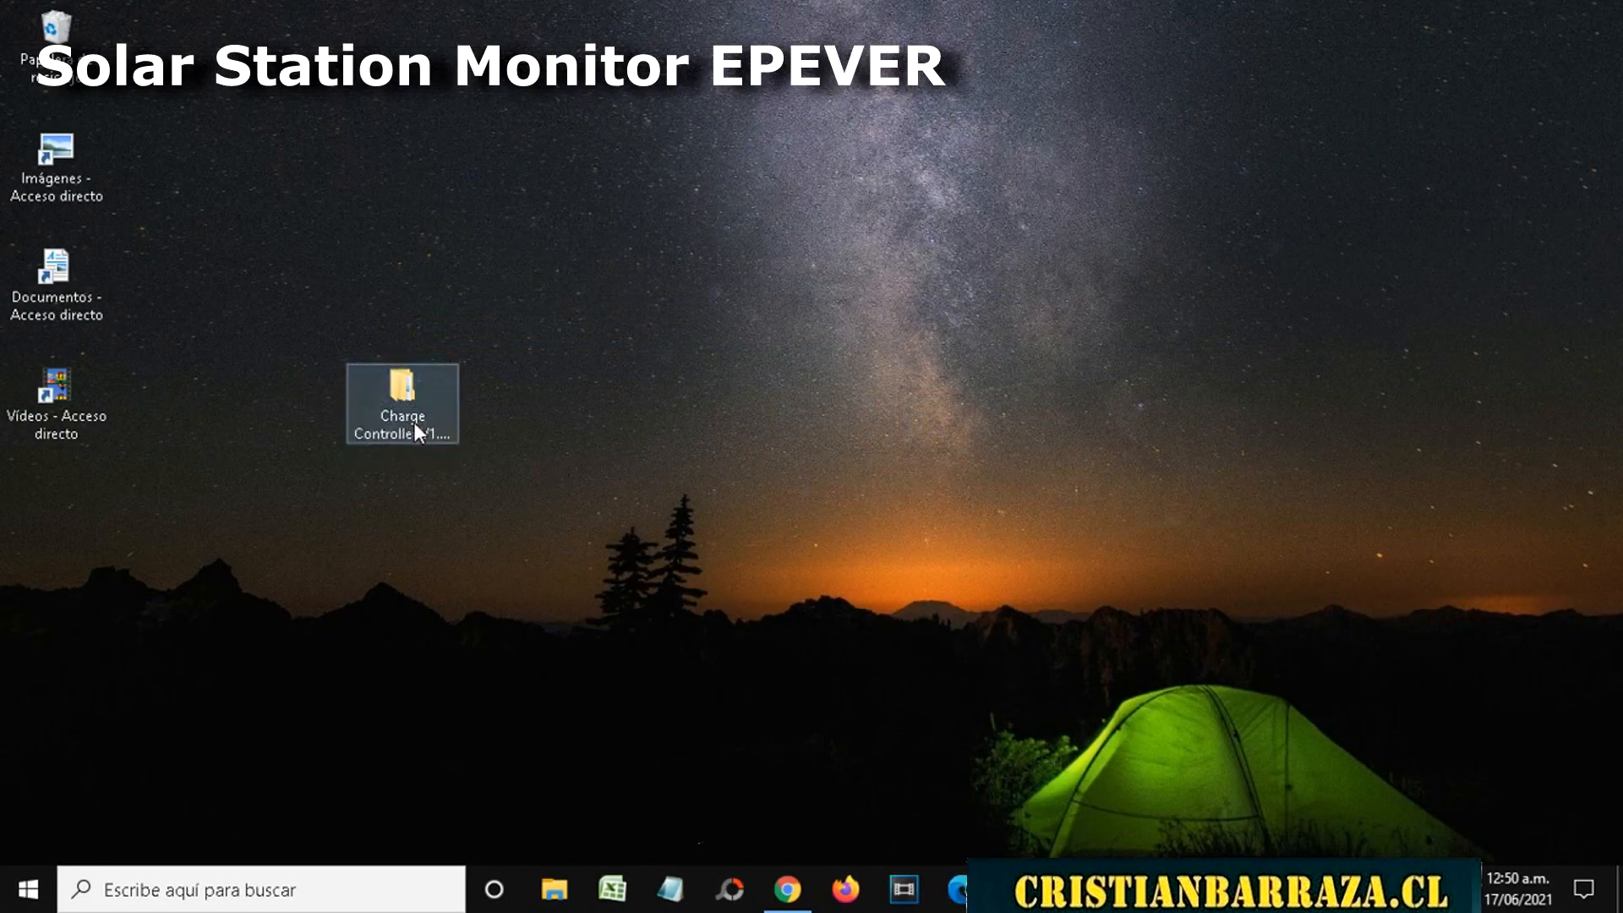
Run setup.exe from the PCsoftware folder of Charge Controller V1.95-Windows and close the folder window
{"action": "double_click", "coordinate": [414, 423]}
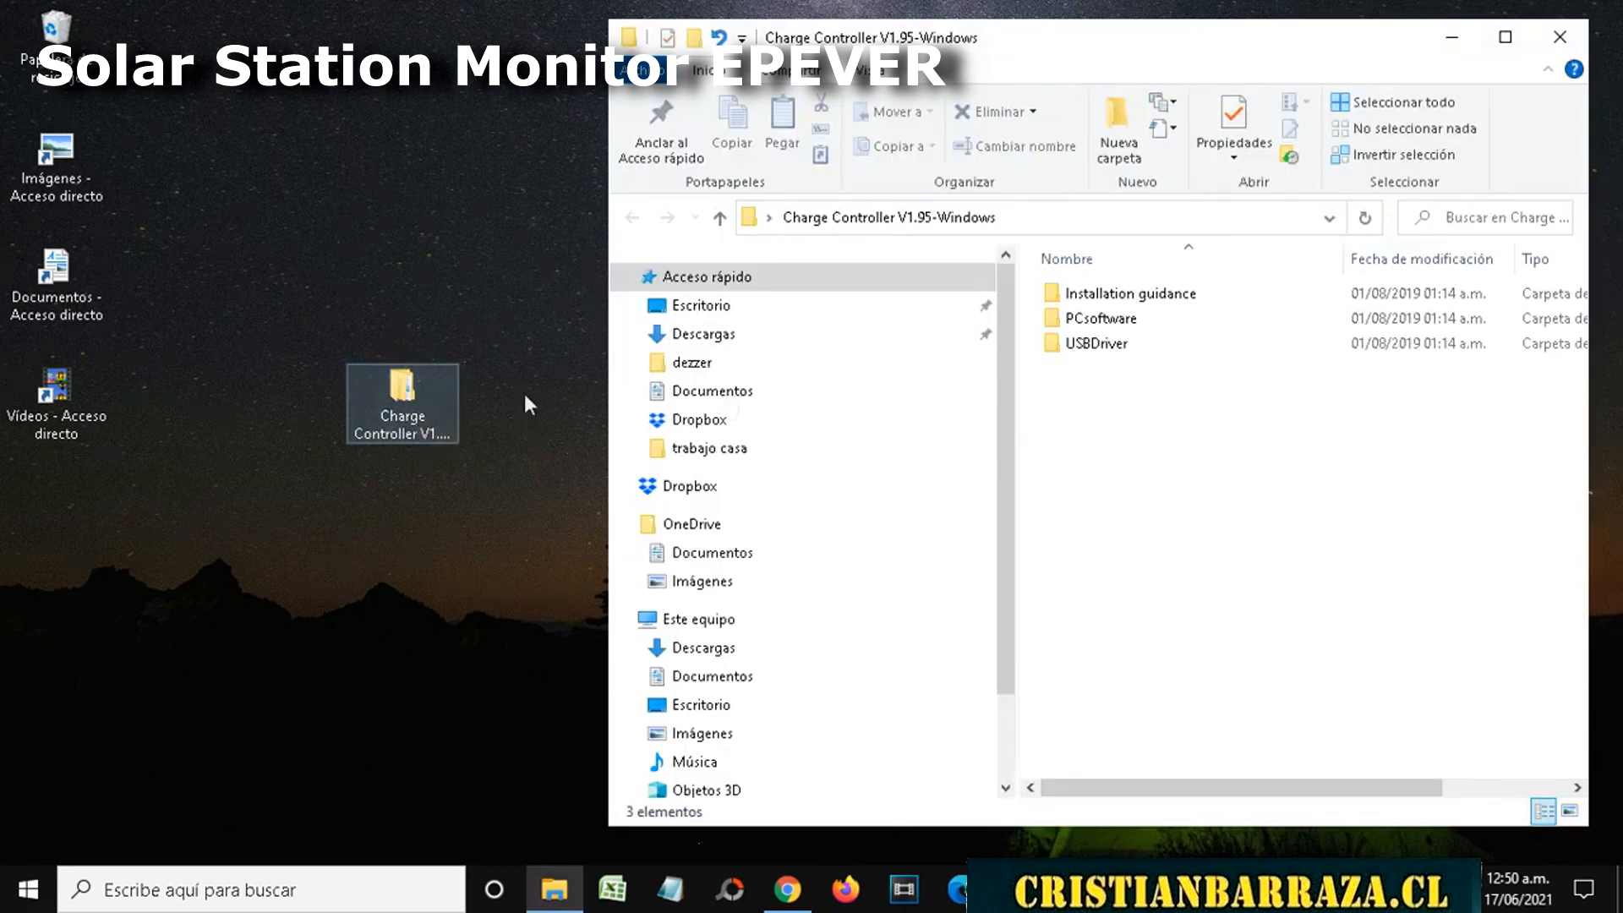
{"action": "double_click", "coordinate": [1118, 321]}
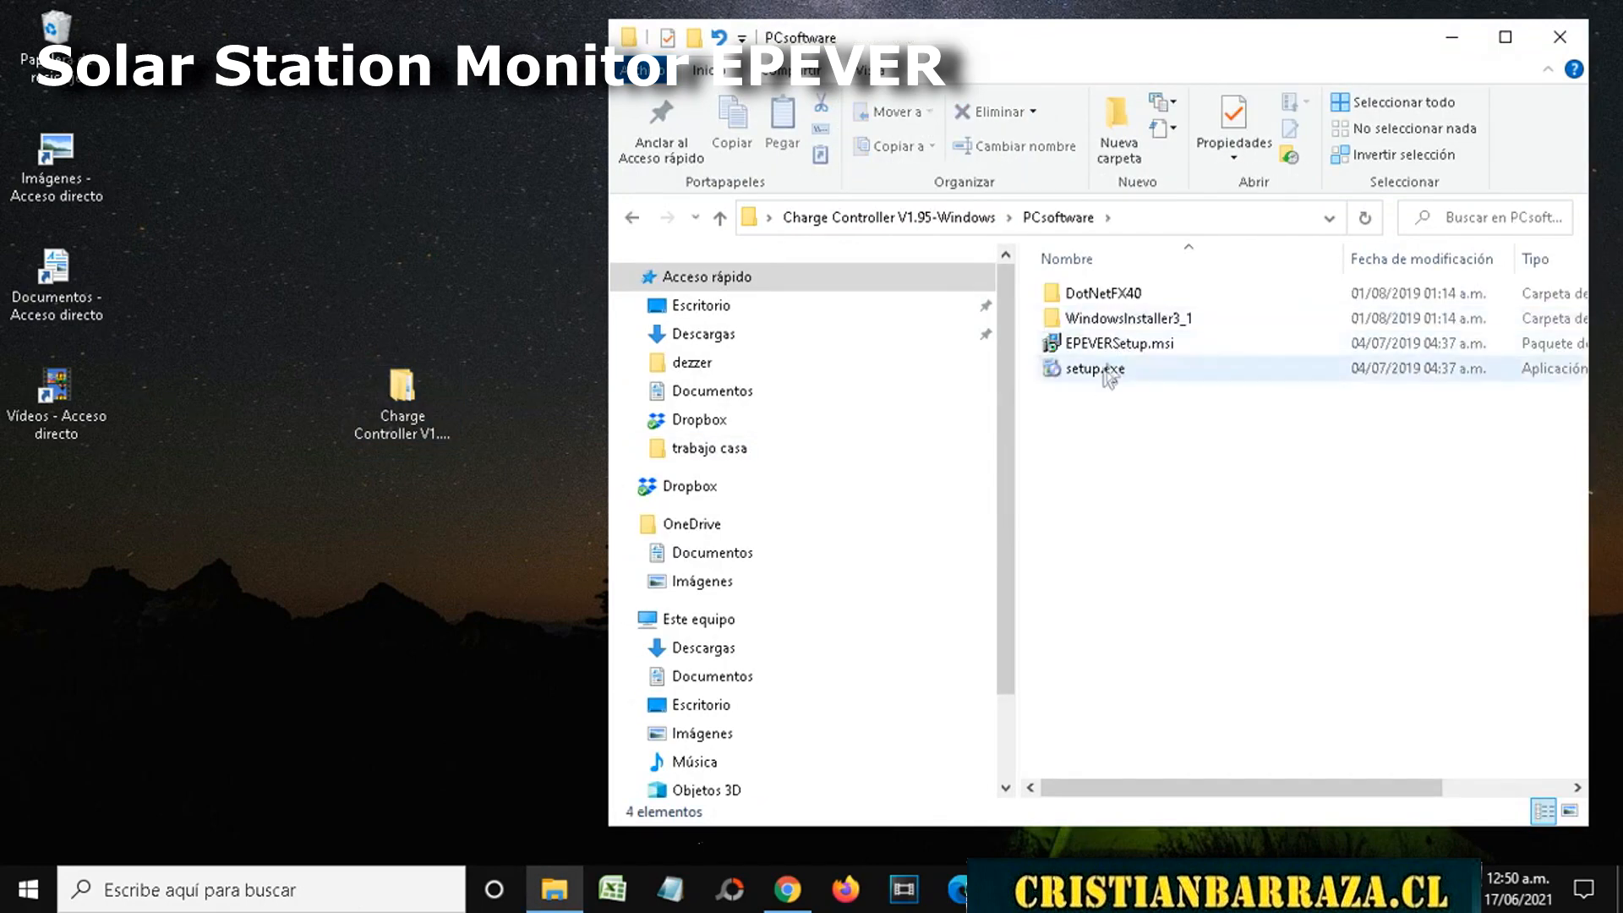
{"action": "left_click", "coordinate": [1083, 379]}
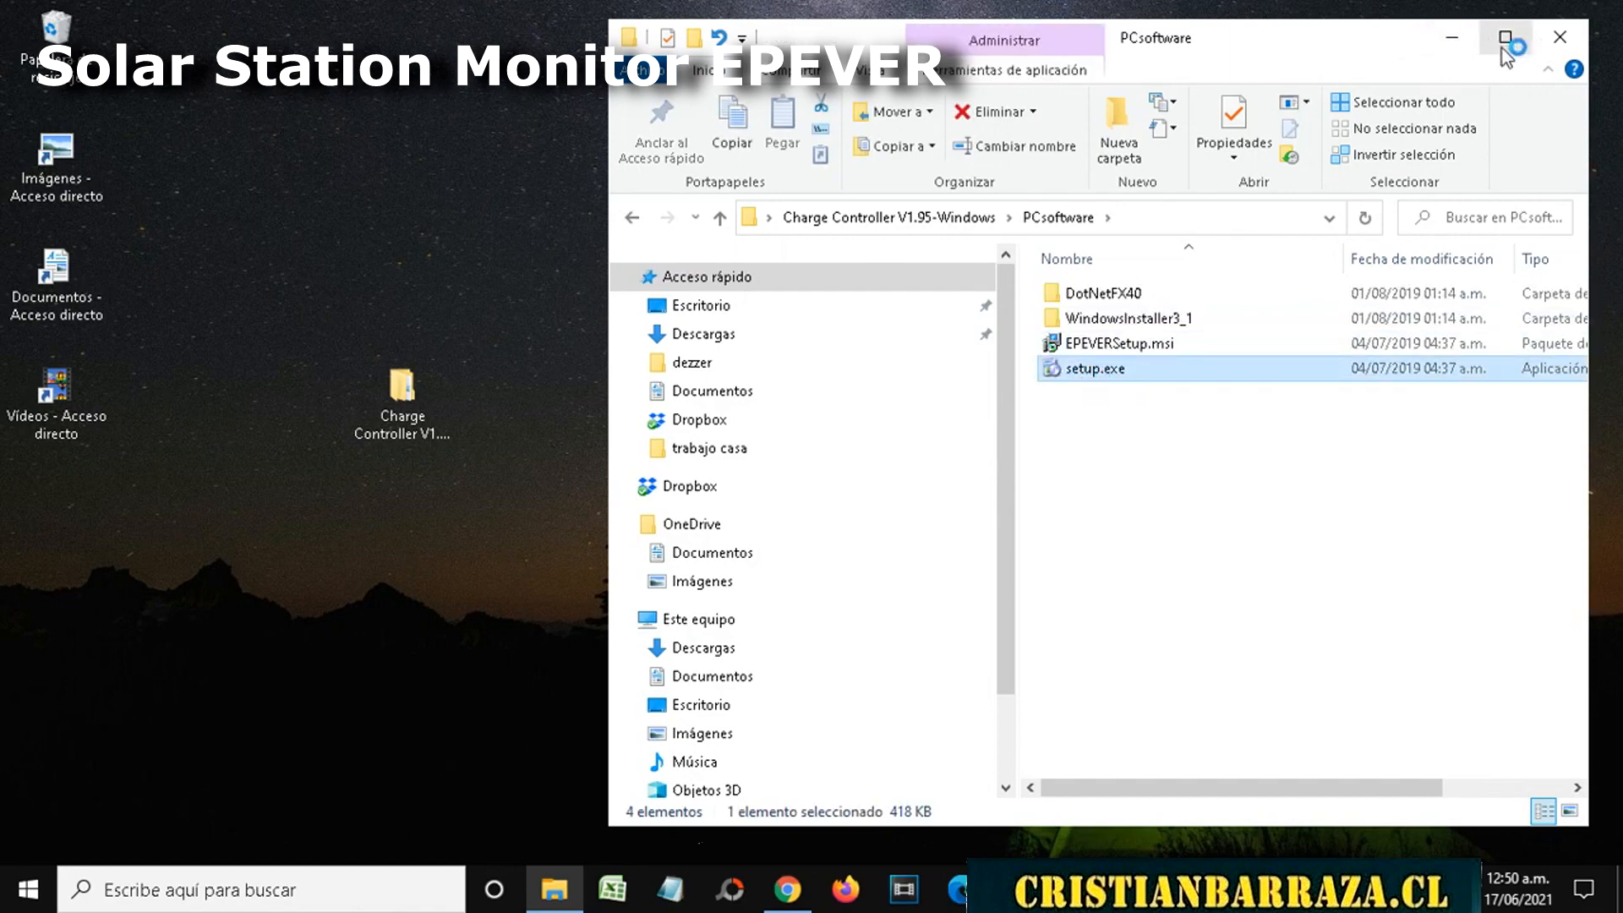
{"action": "left_click", "coordinate": [1558, 37]}
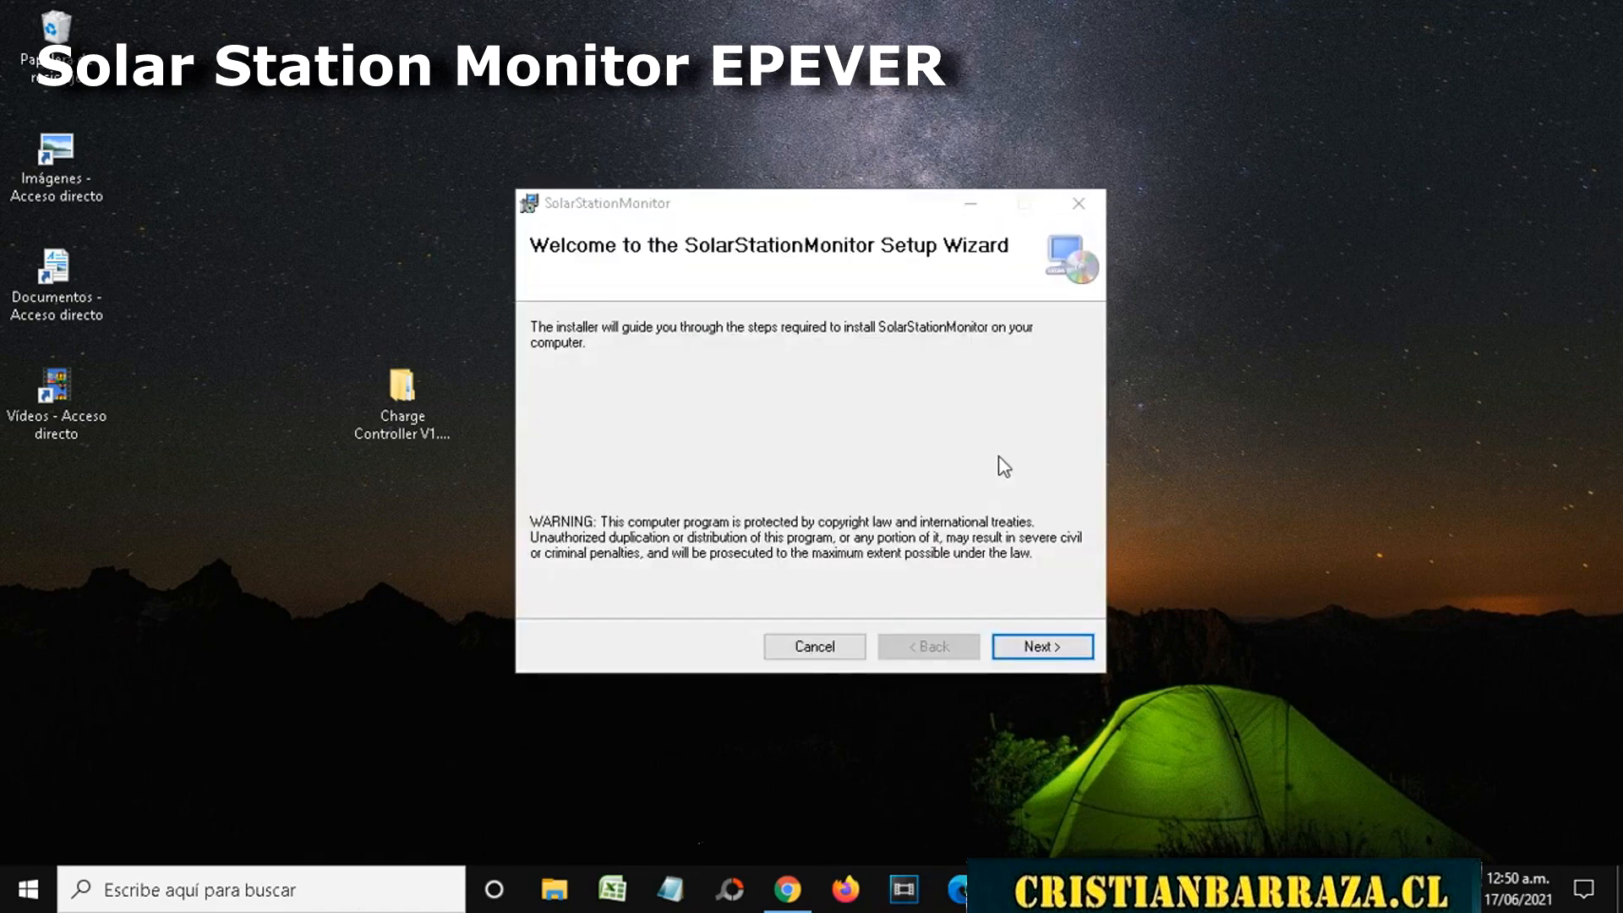
Install SolarStationMonitor in C:\Program Files (x86)\EPEVER\SolarStationMonitor\ for Just me and close the finished installer
{"action": "left_click", "coordinate": [1040, 647]}
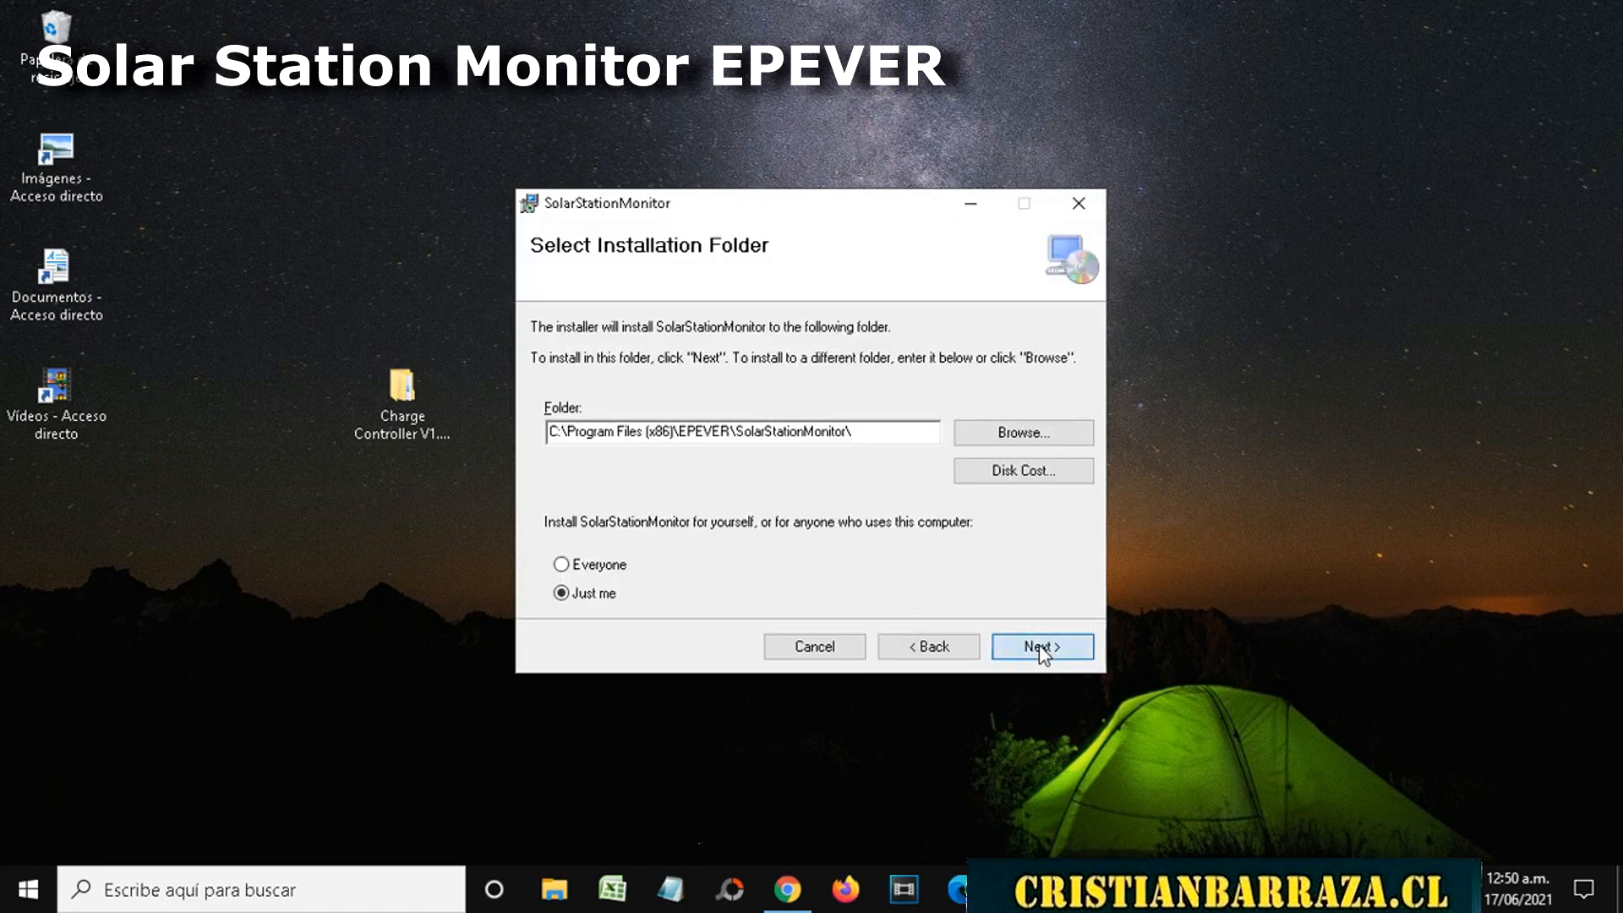
{"action": "left_click", "coordinate": [1040, 647]}
{"action": "left_click", "coordinate": [1040, 648]}
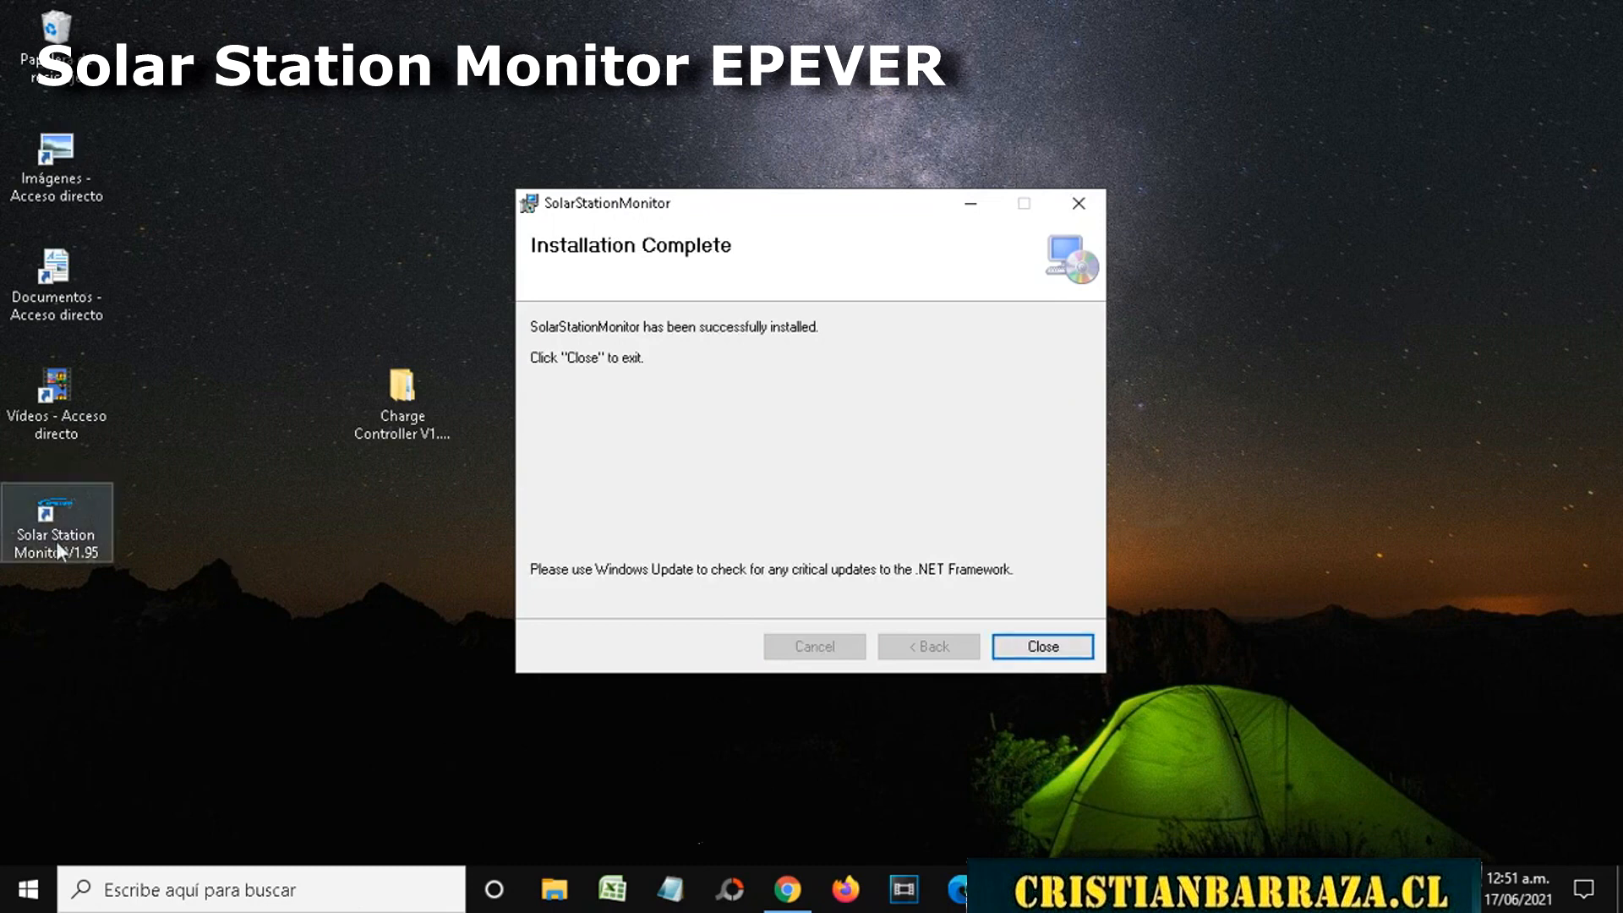
{"action": "left_click", "coordinate": [1059, 648]}
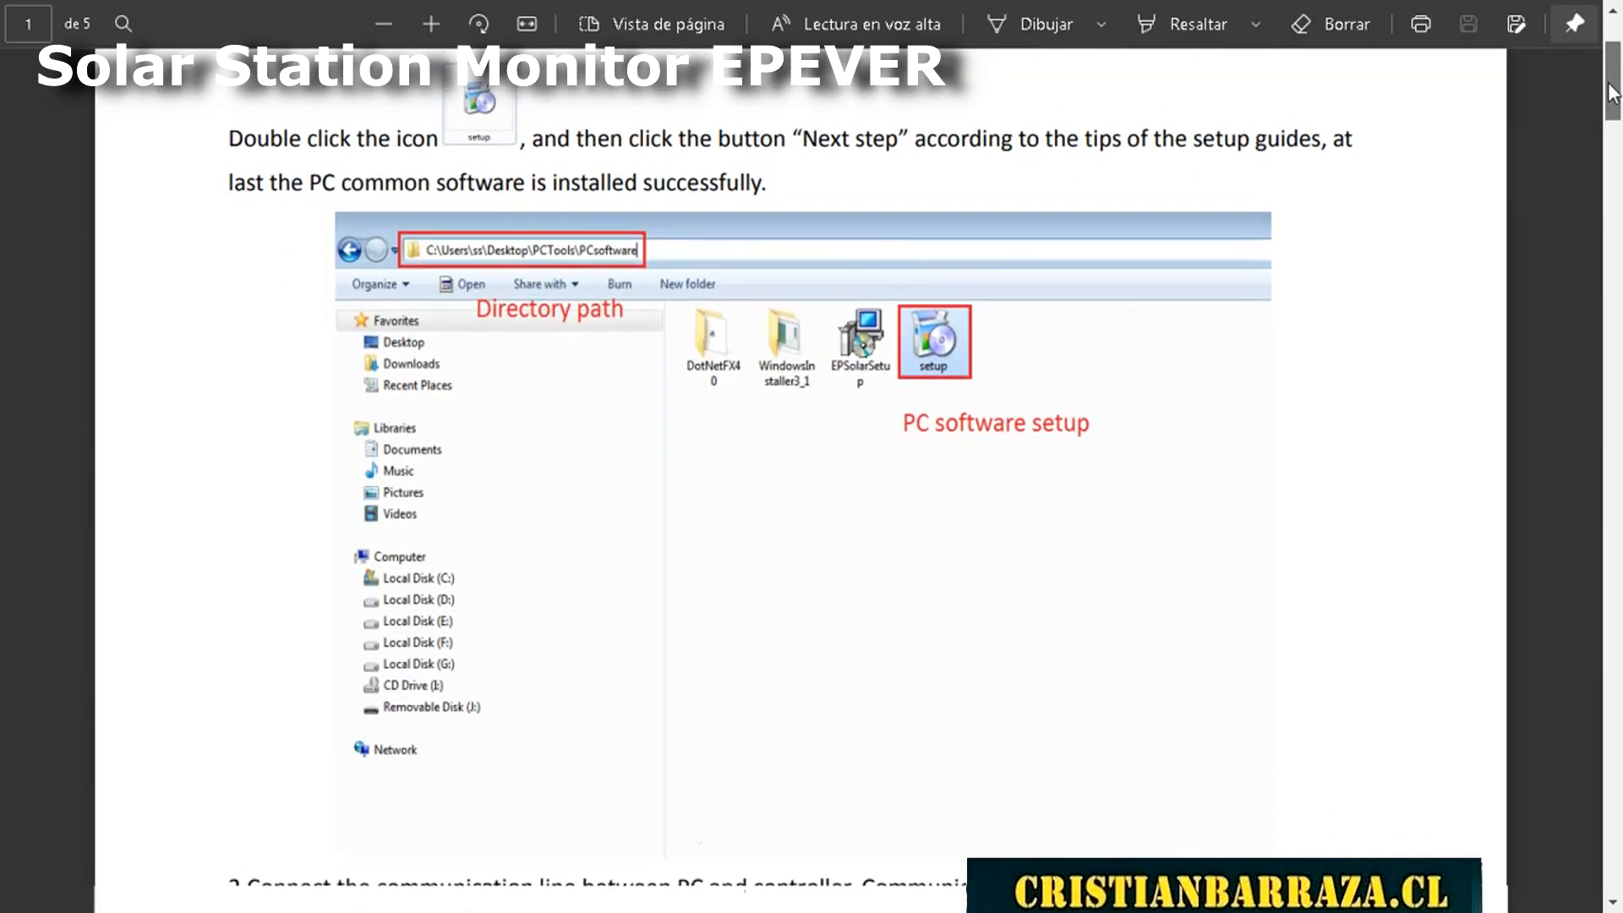
Read the setup guide's sections on connecting the communication line and installing its driver
{"action": "left_click_drag", "start_coordinate": [1618, 92], "coordinate": [1618, 156]}
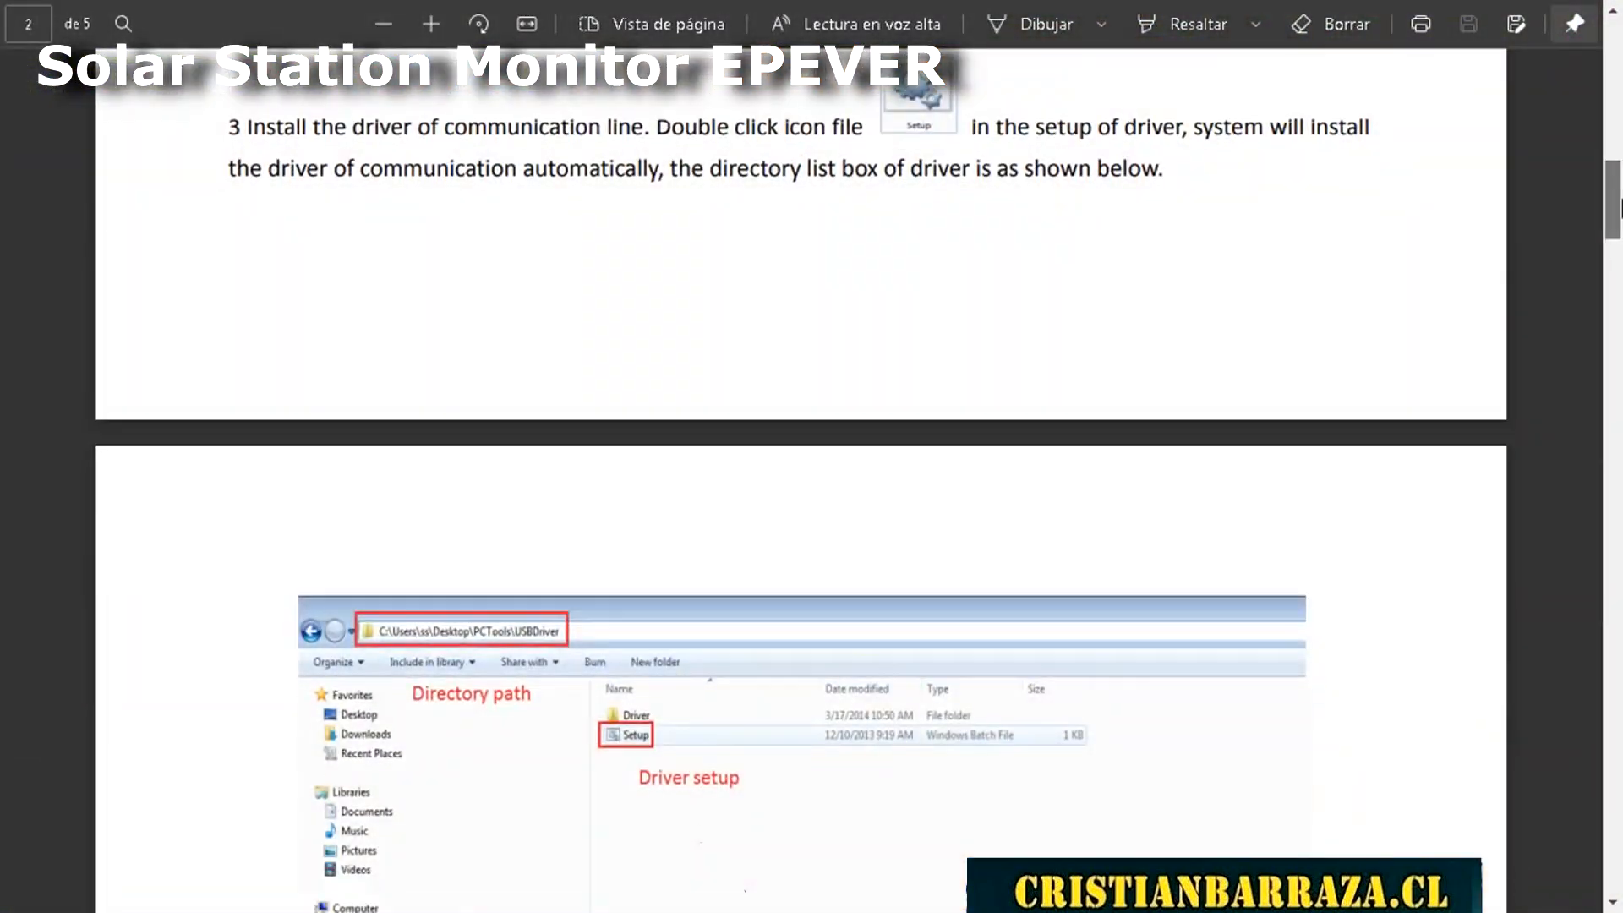
{"action": "scroll", "coordinate": [1619, 207], "scroll_direction": "down", "scroll_amount": 1}
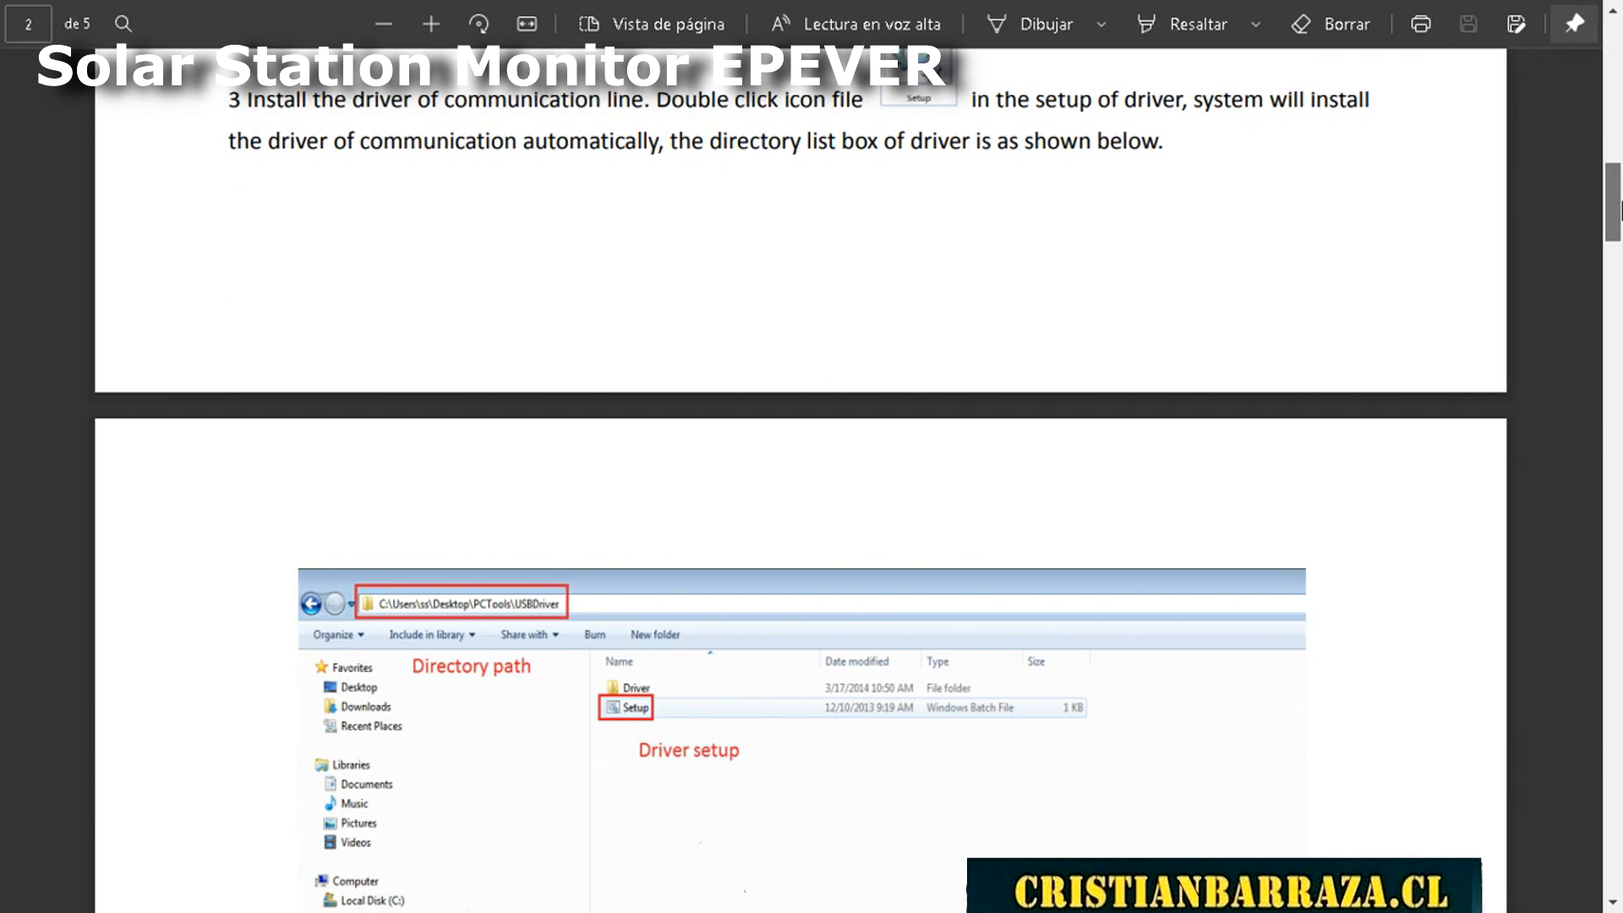
{"action": "scroll", "coordinate": [1619, 207], "scroll_direction": "down", "scroll_amount": 1}
{"action": "left_click_drag", "start_coordinate": [1622, 205], "coordinate": [1621, 223]}
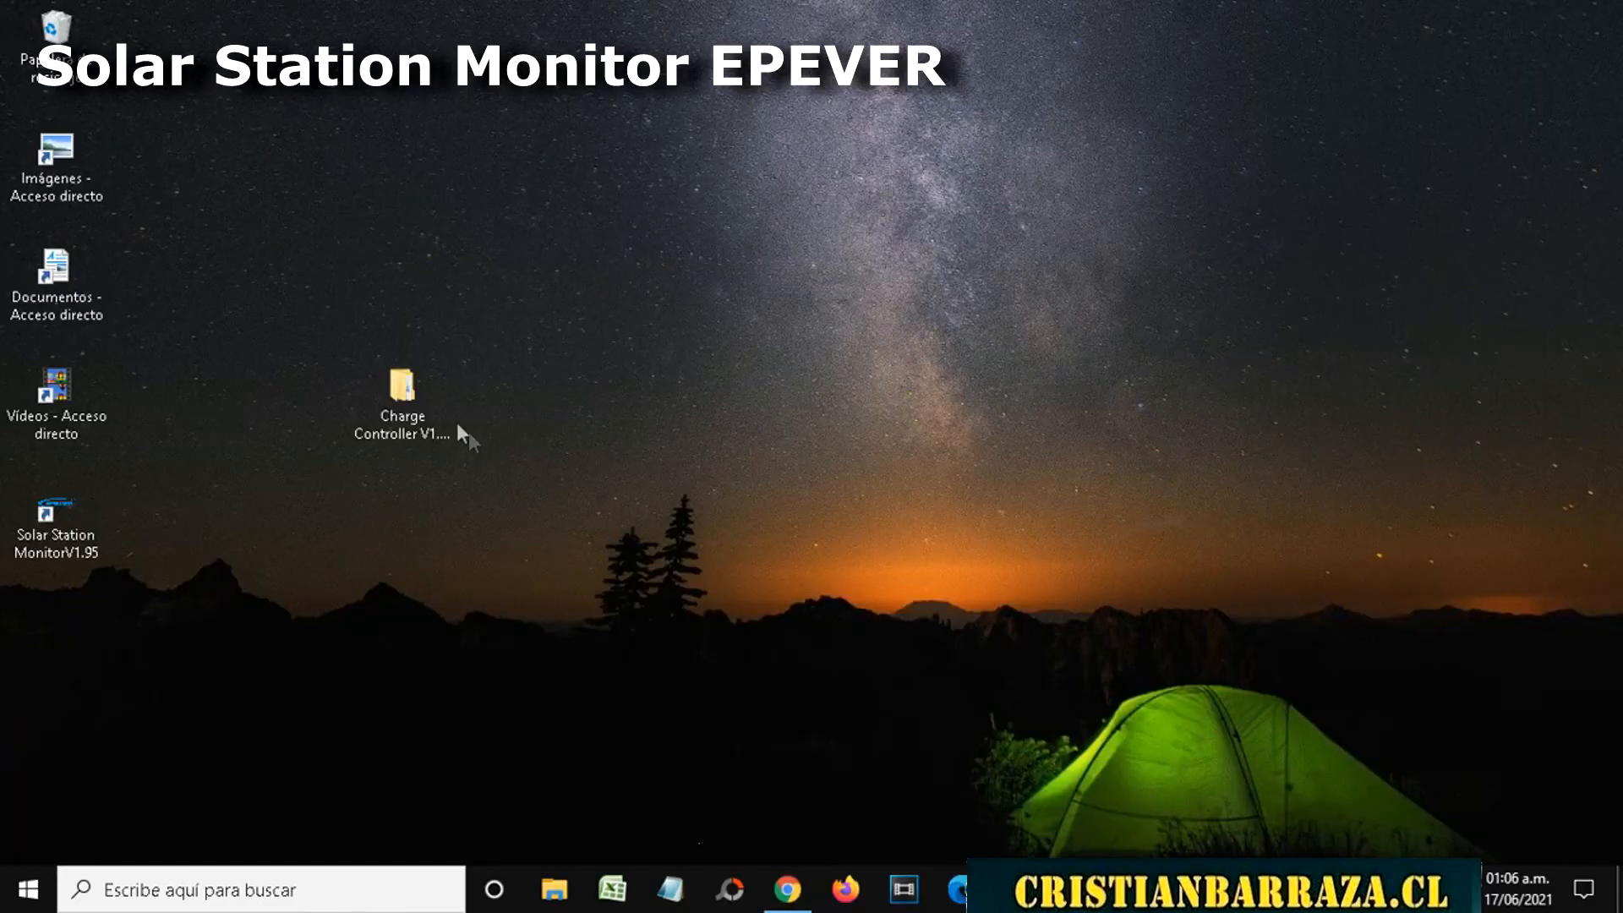
Run Setup.bat from the USBDriver folder of Charge Controller V1.95-Windows and minimize the folder window
{"action": "double_click", "coordinate": [397, 397]}
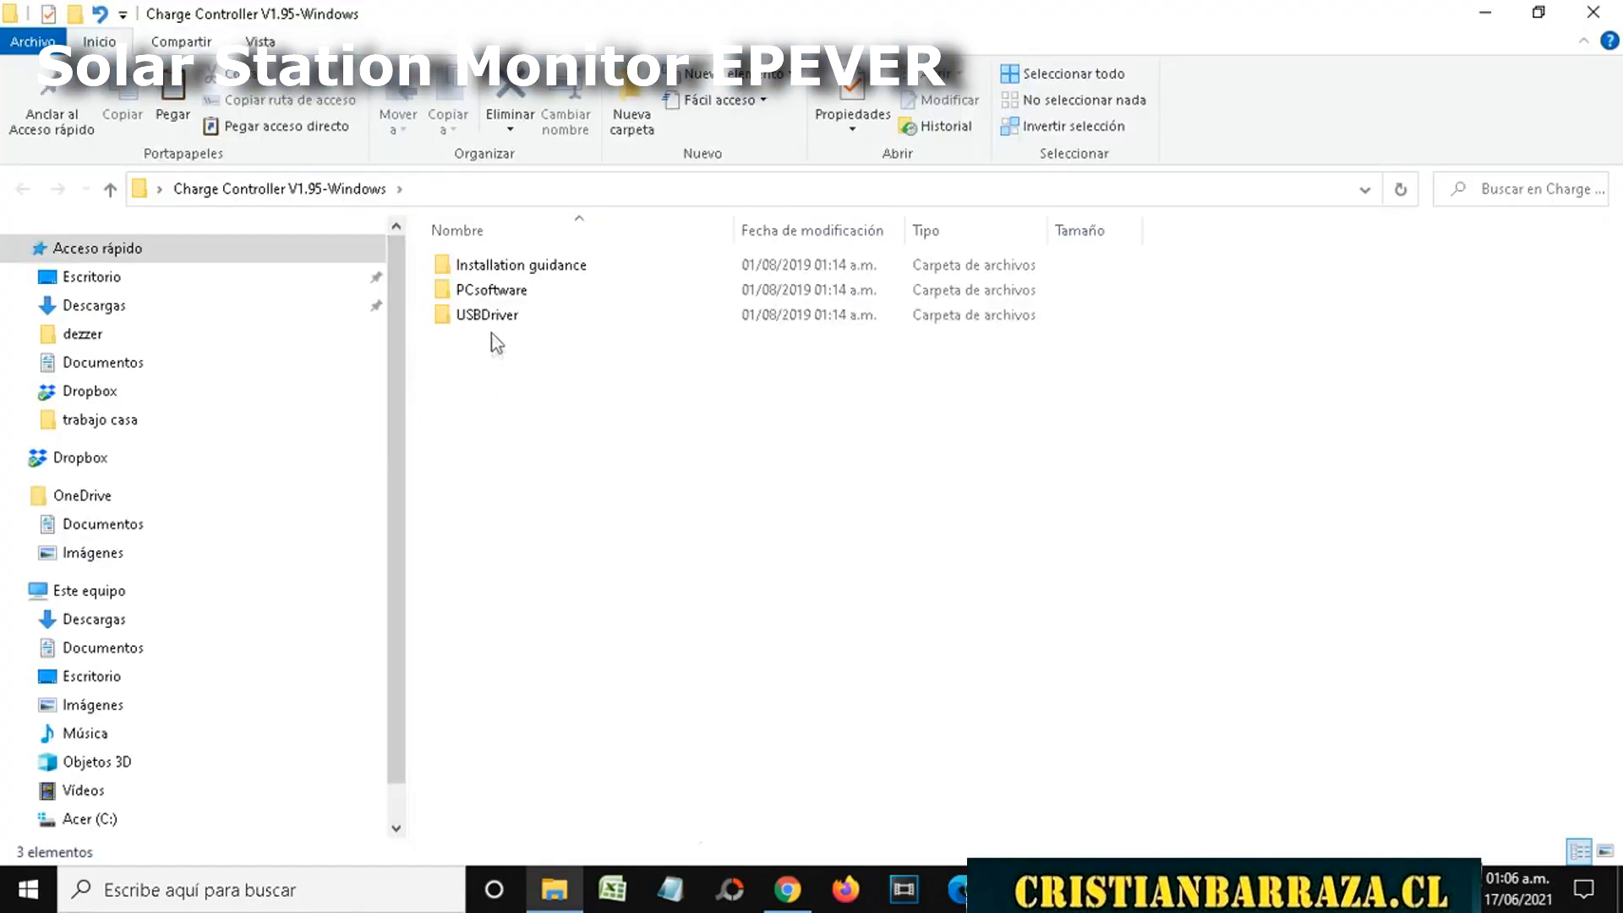
{"action": "double_click", "coordinate": [494, 322]}
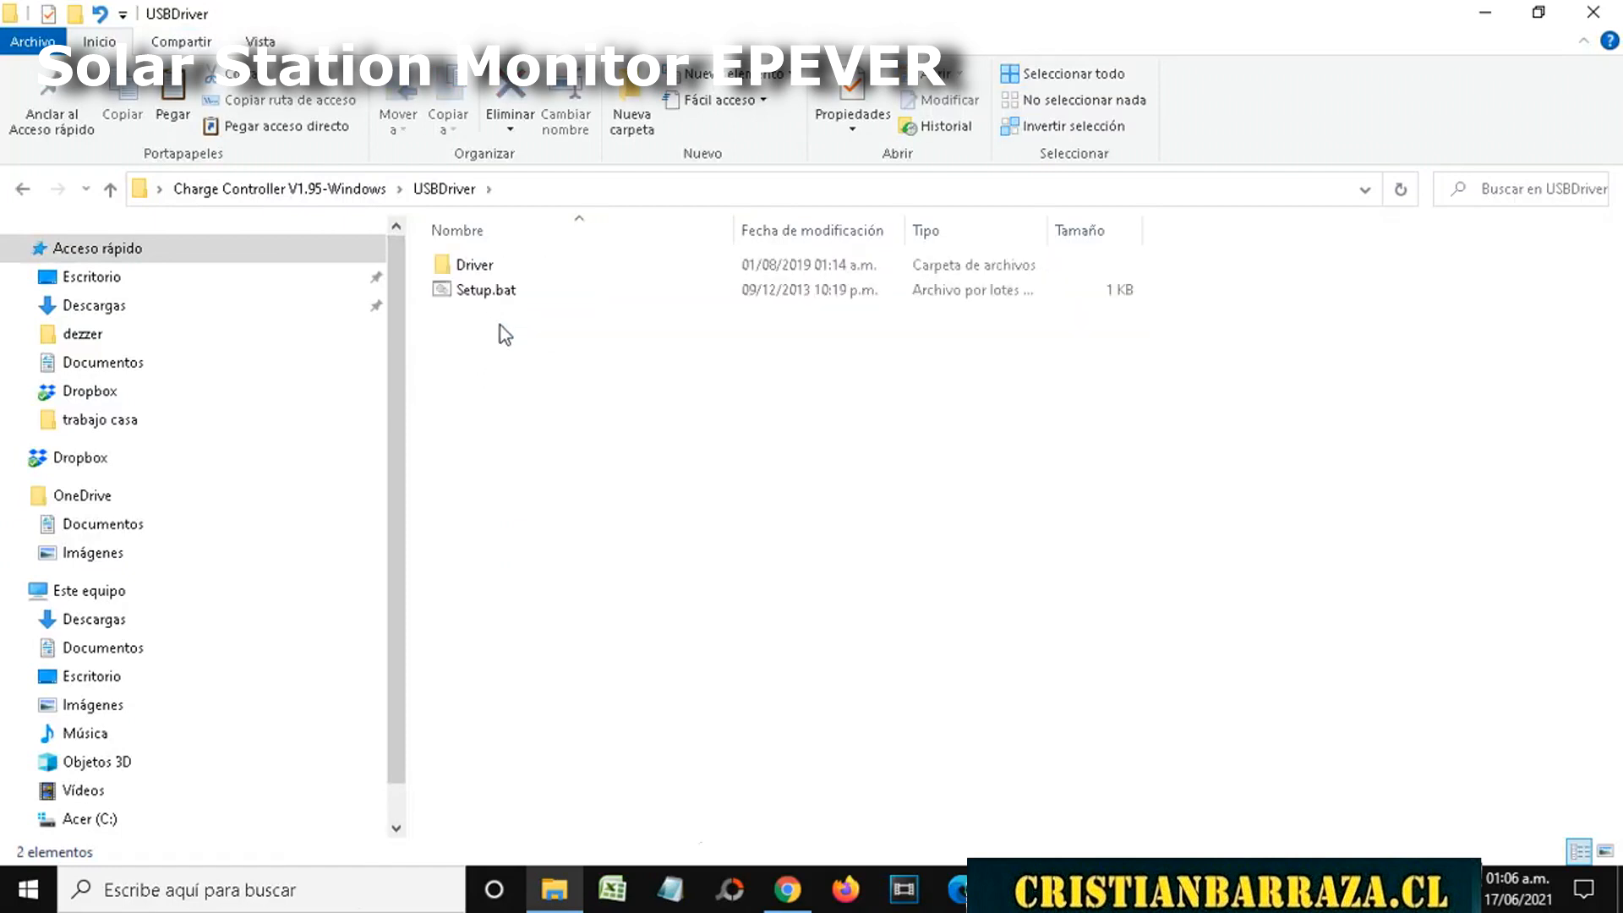
{"action": "double_click", "coordinate": [487, 290]}
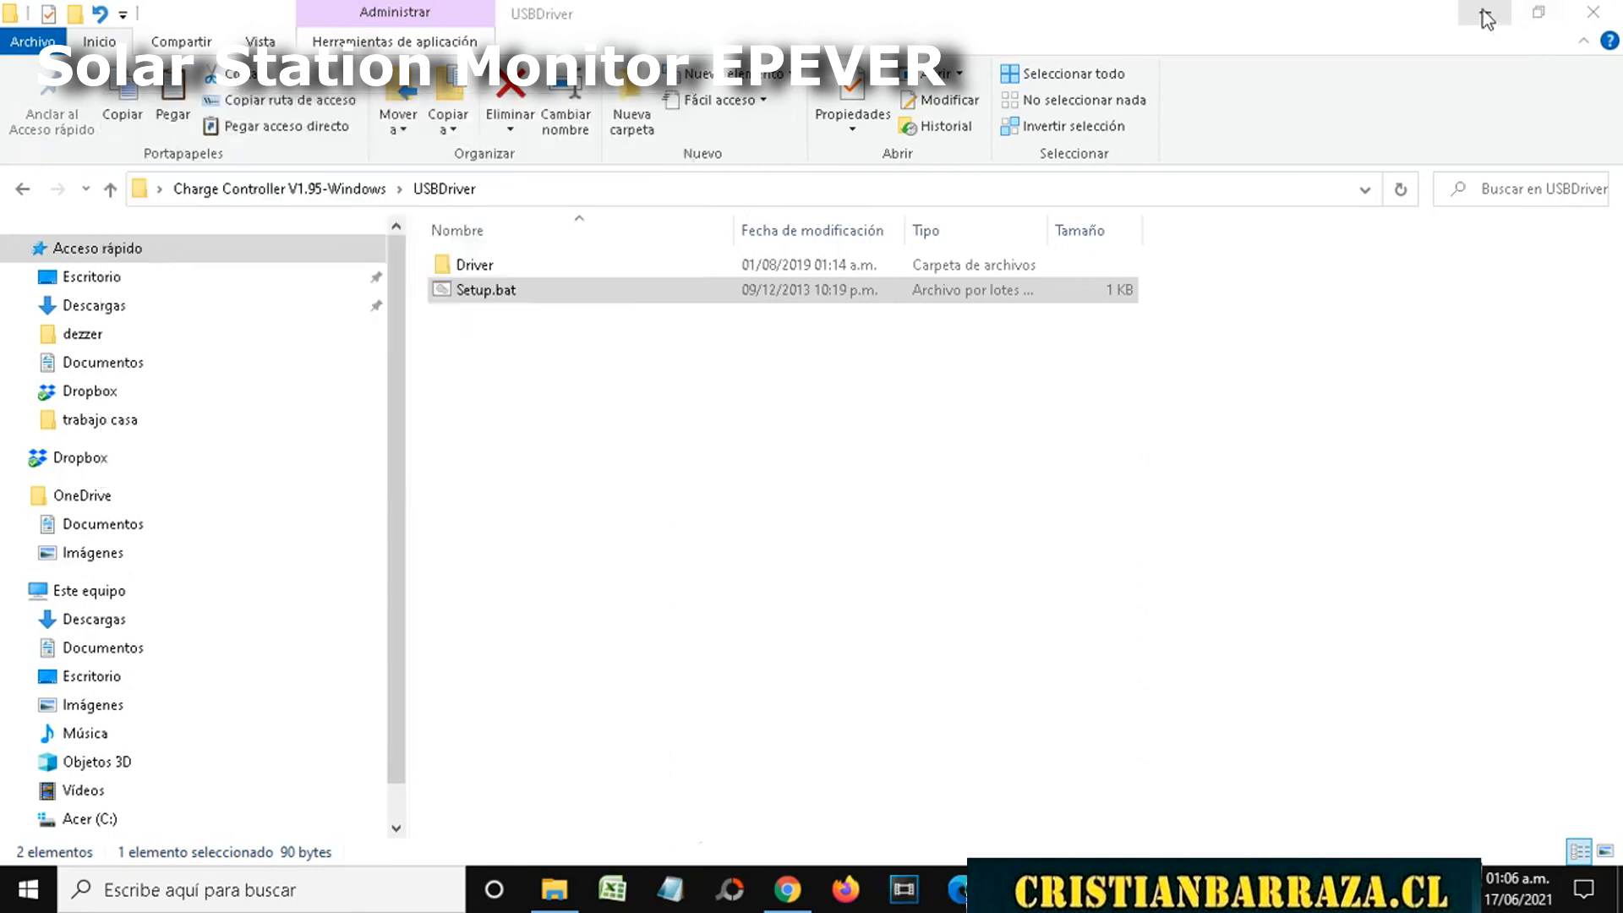
{"action": "left_click", "coordinate": [1485, 15]}
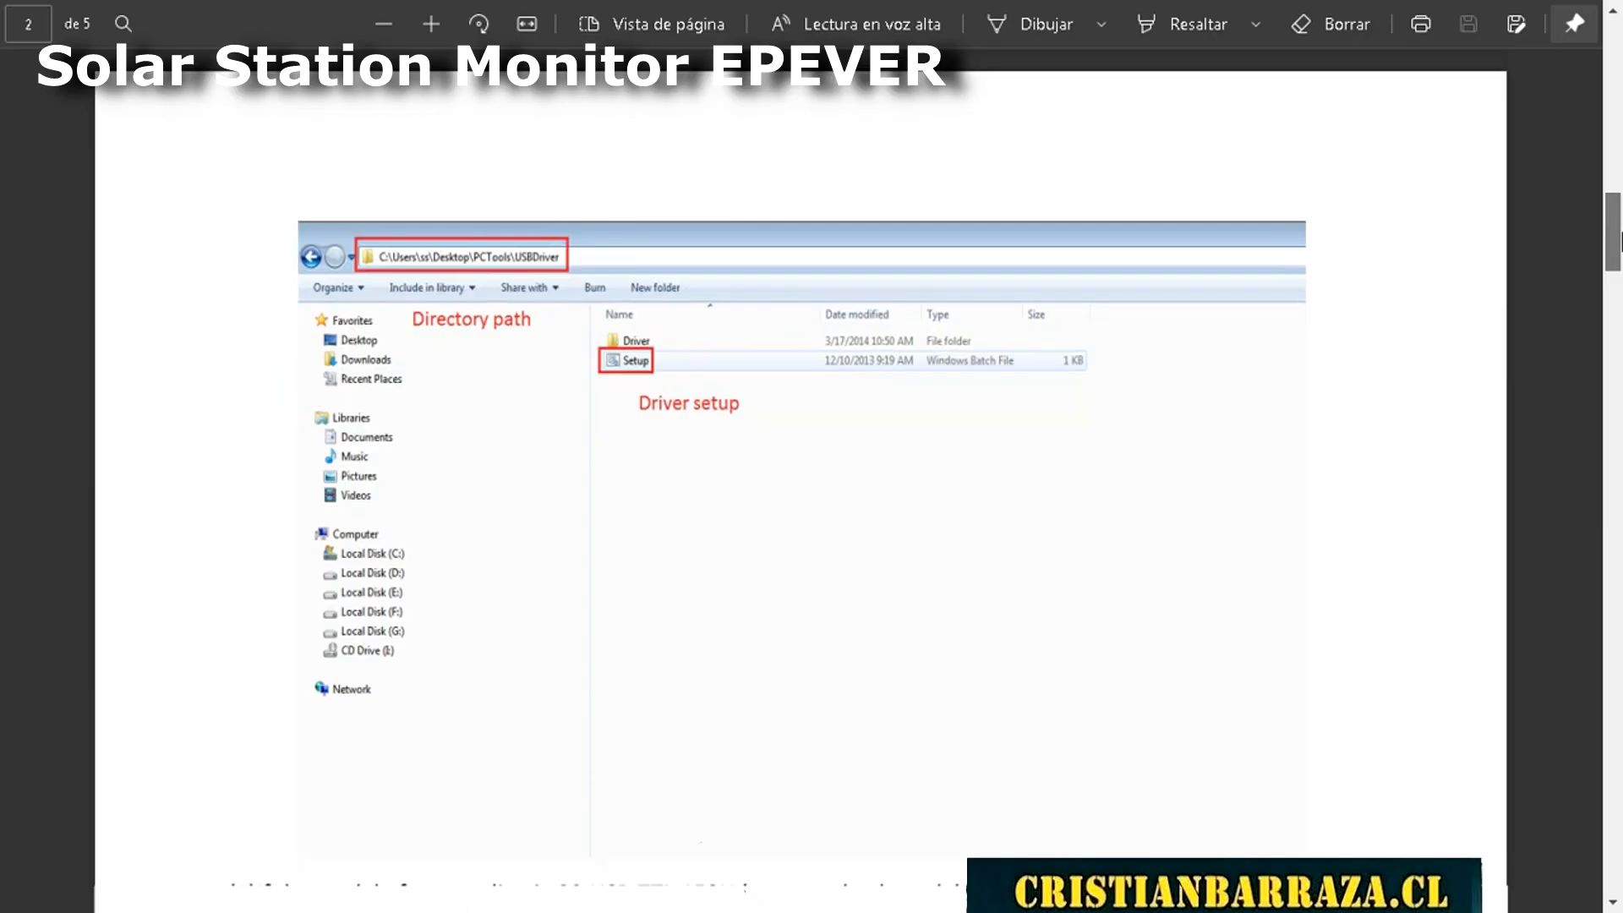
Examine the guide's port settings for the CC-USB-TTL-150U communication line
{"action": "scroll", "coordinate": [1619, 298], "scroll_direction": "down", "scroll_amount": 8}
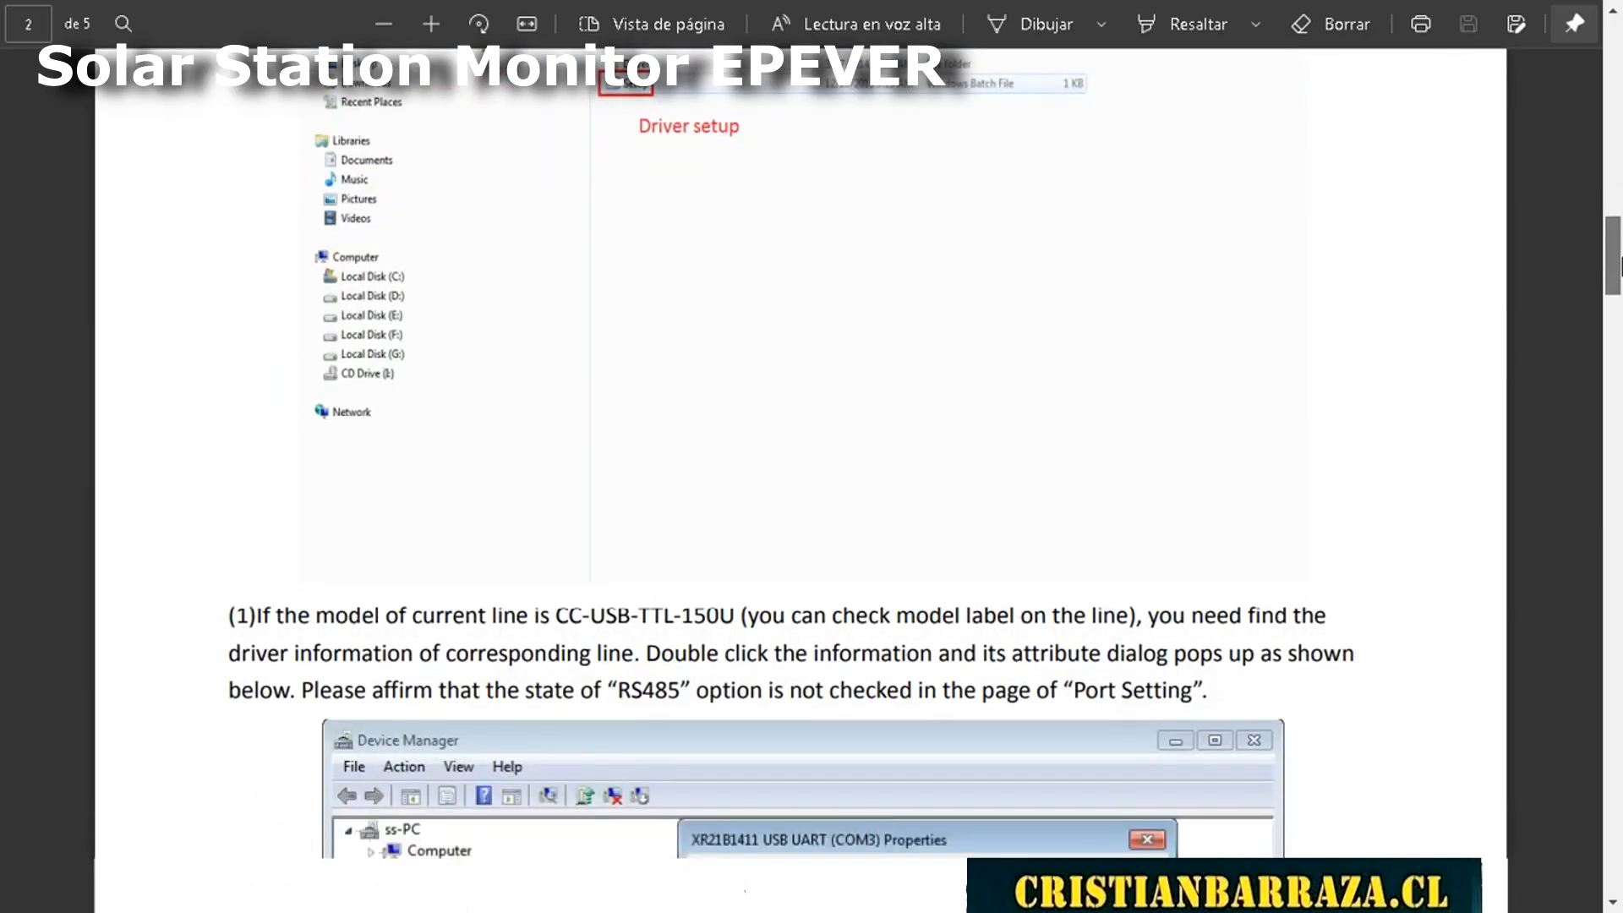
{"action": "scroll", "coordinate": [1619, 297], "scroll_direction": "down", "scroll_amount": 2}
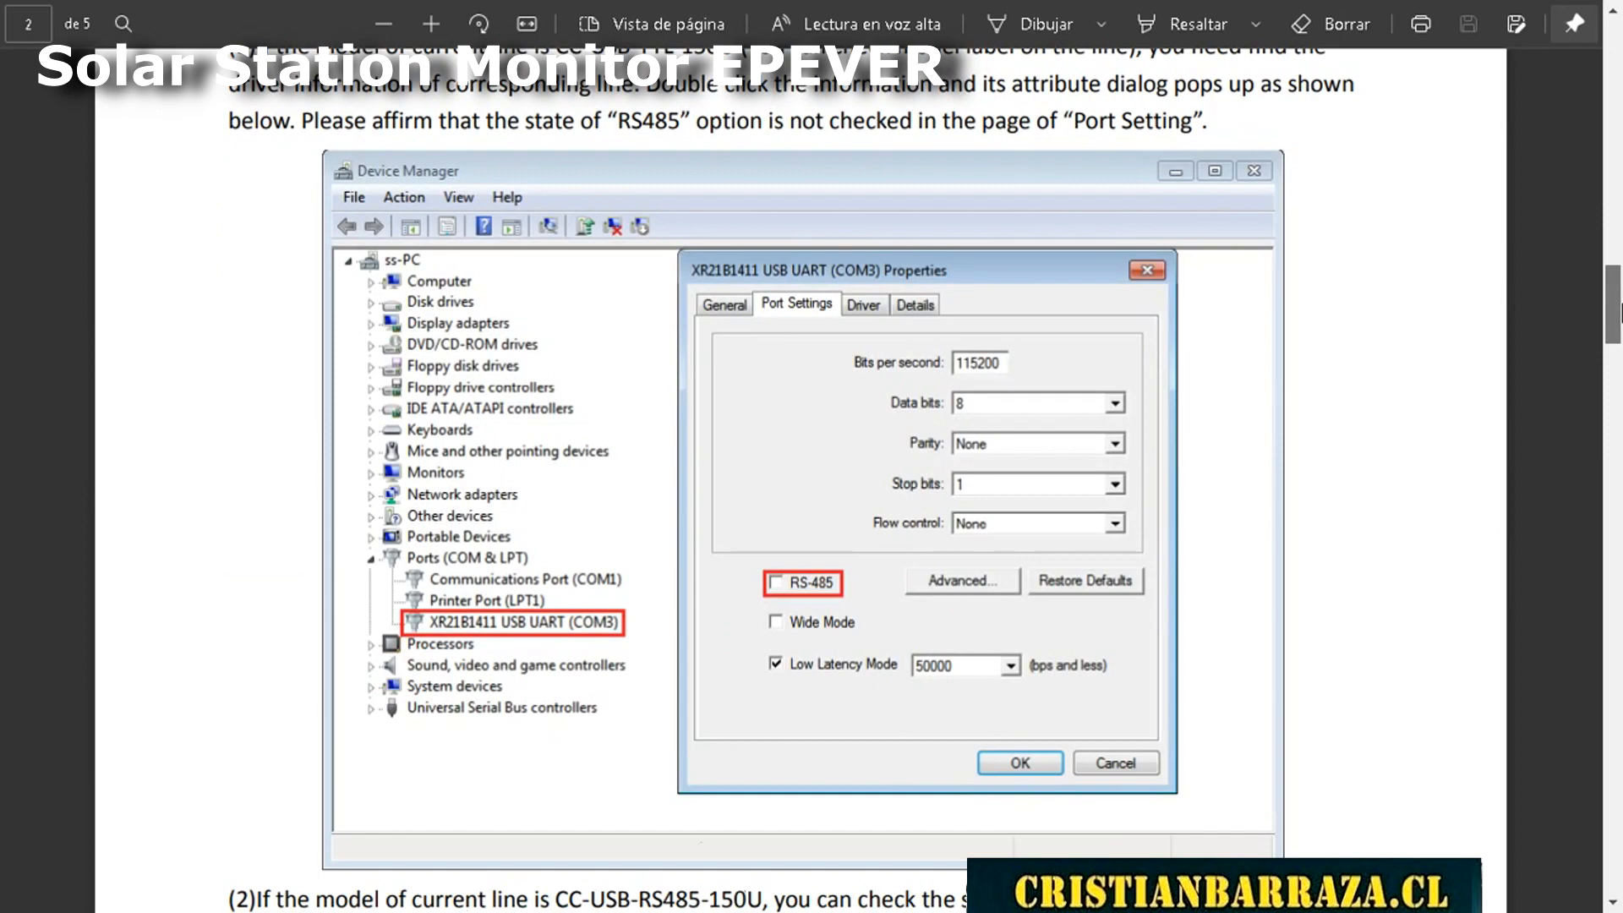
{"action": "left_click_drag", "start_coordinate": [1619, 313], "coordinate": [1619, 420]}
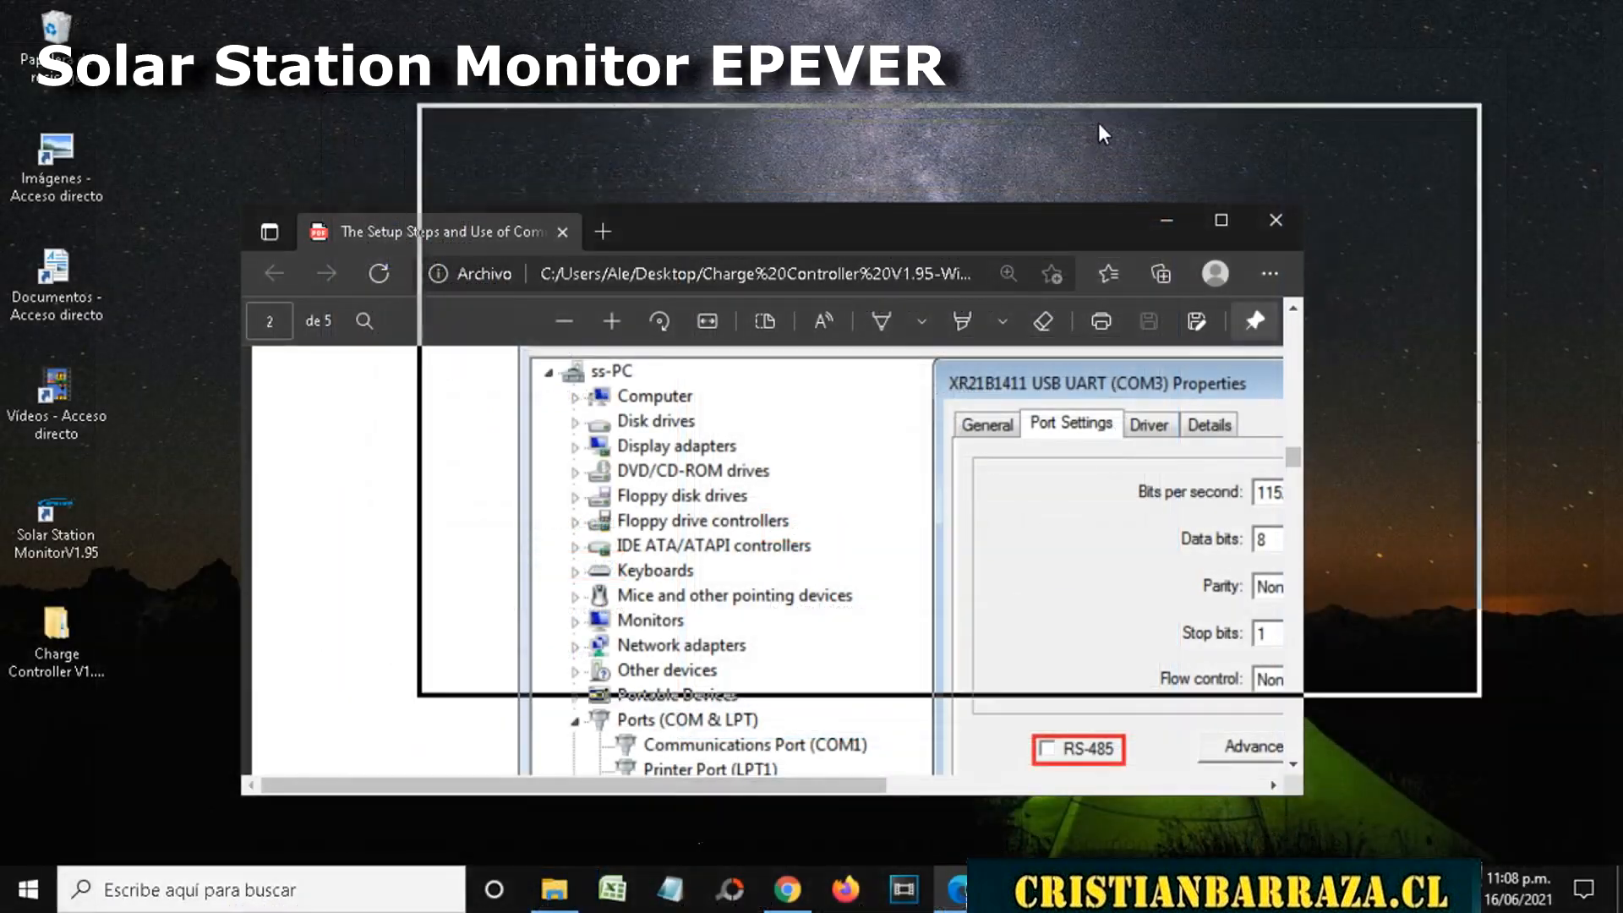
Move and resize the guide window to leave desktop space beside it, with the illustrated Port Settings dialog in view
{"action": "left_click_drag", "start_coordinate": [1098, 124], "coordinate": [1221, 42]}
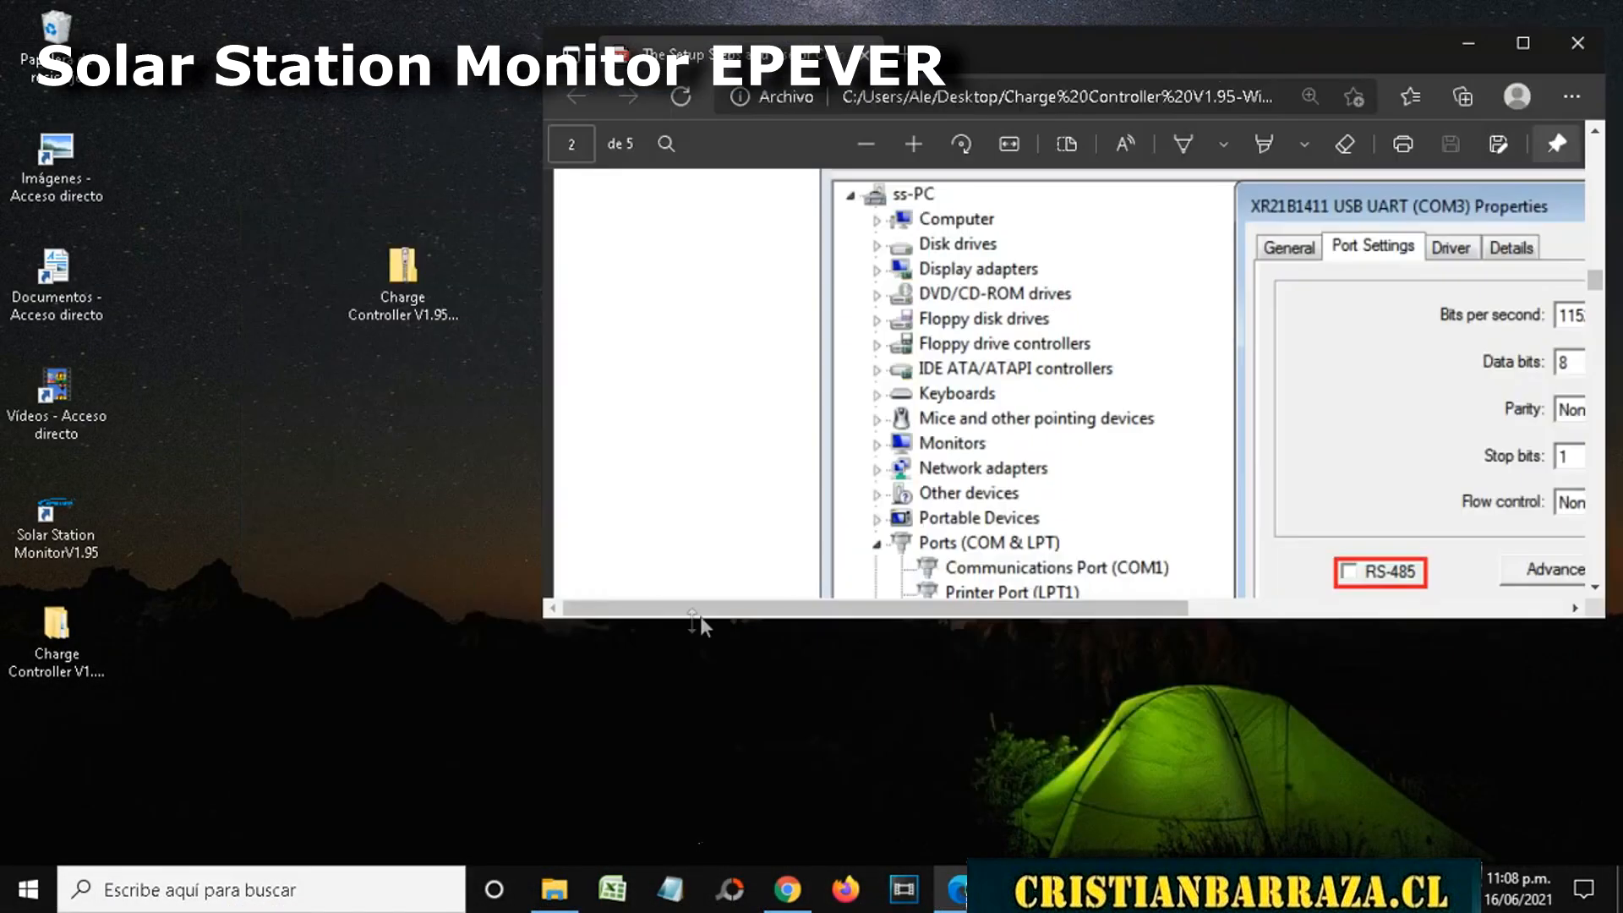
{"action": "left_click_drag", "start_coordinate": [543, 617], "coordinate": [616, 850]}
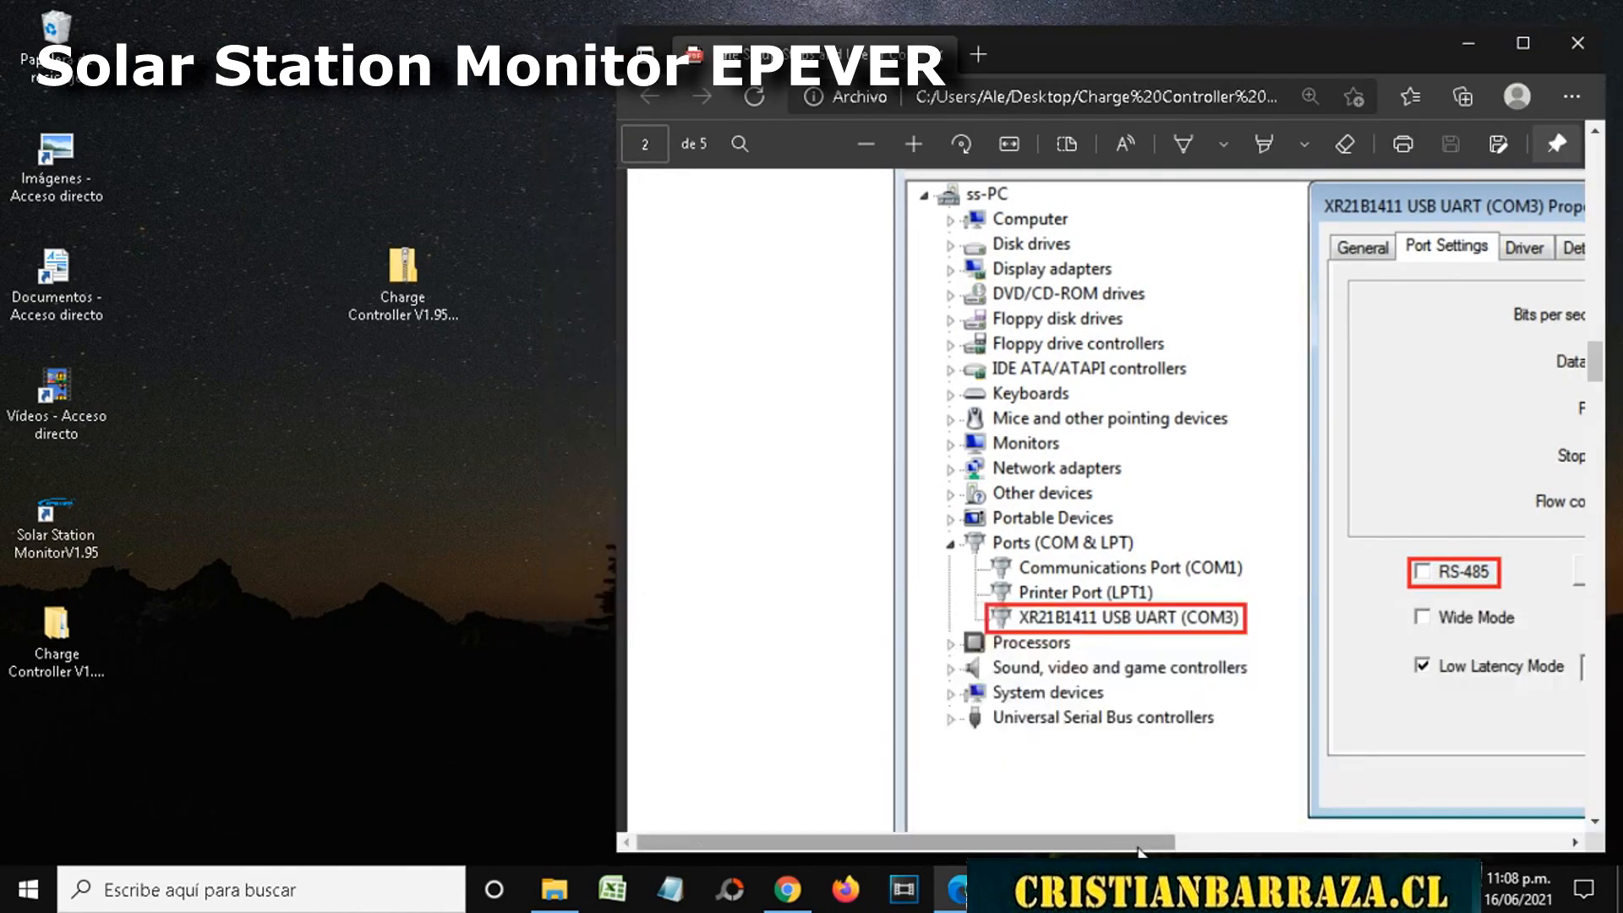
{"action": "left_click_drag", "start_coordinate": [1135, 848], "coordinate": [1271, 850]}
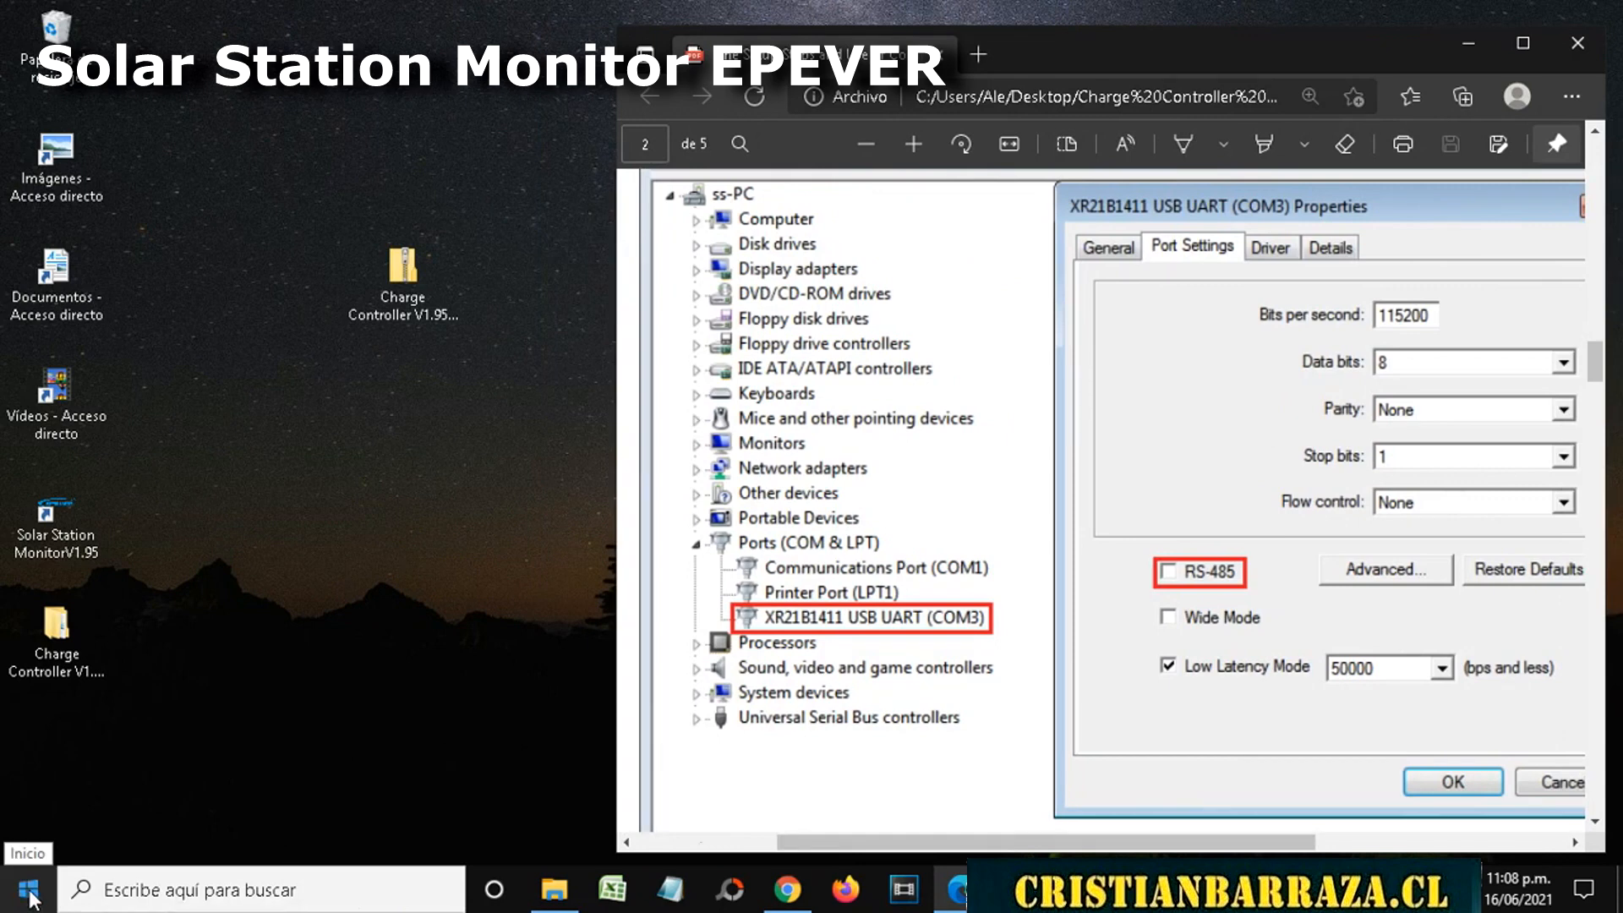
Open Device Manager and select the XR21B1411 USB UART (COM4) device under Puertos (COM y LPT)
{"action": "left_click", "coordinate": [29, 894]}
{"action": "right_click", "coordinate": [30, 898]}
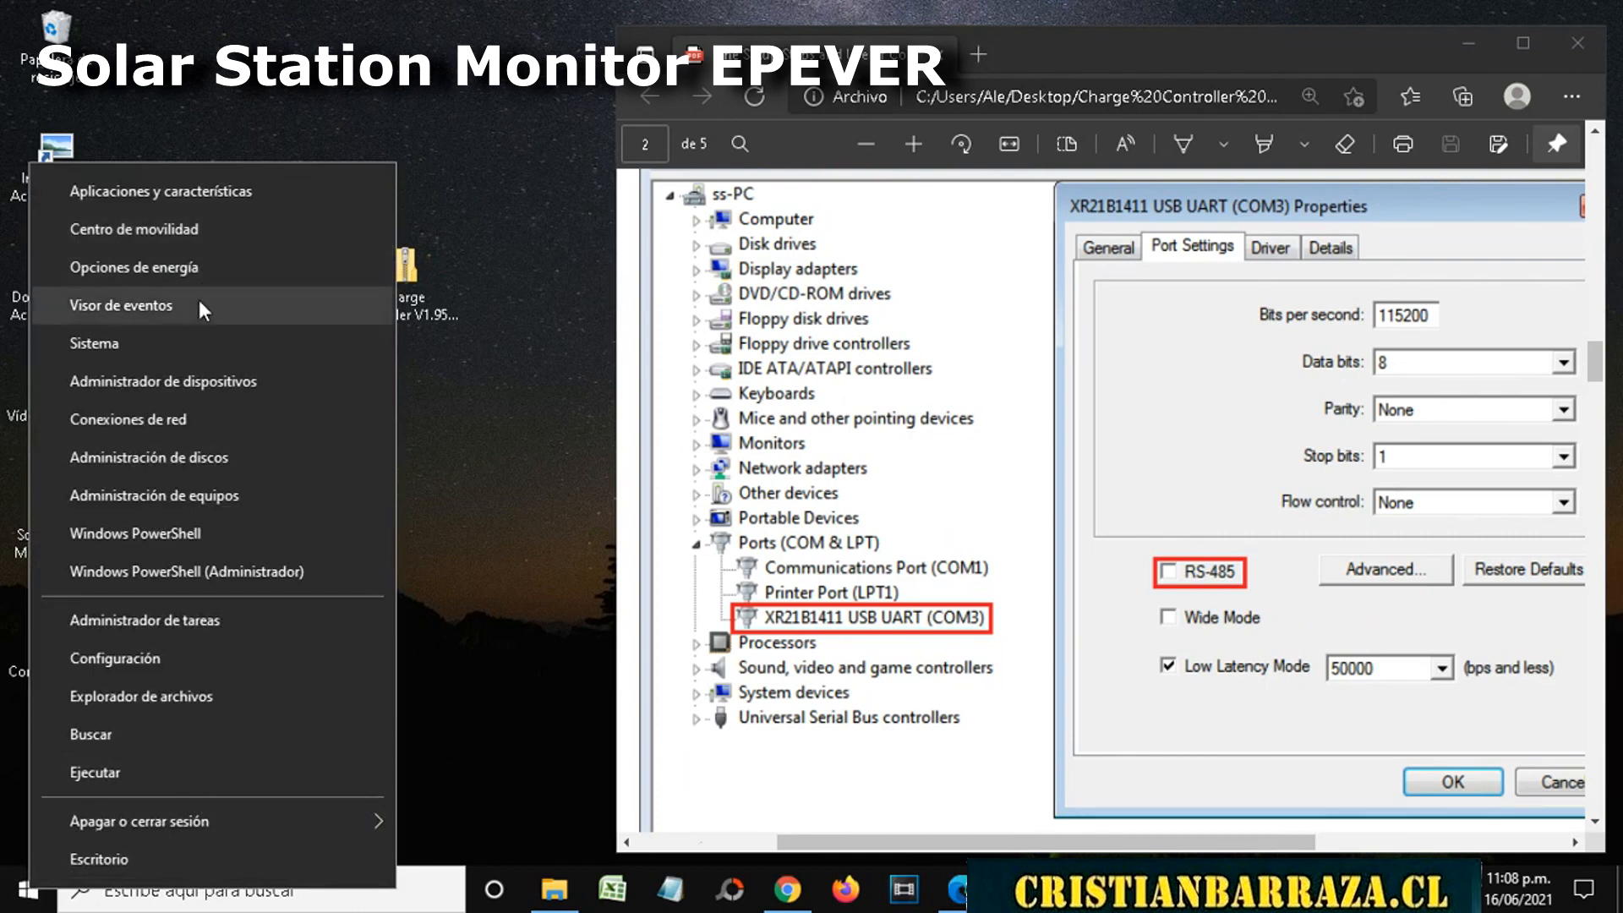
{"action": "left_click", "coordinate": [186, 373]}
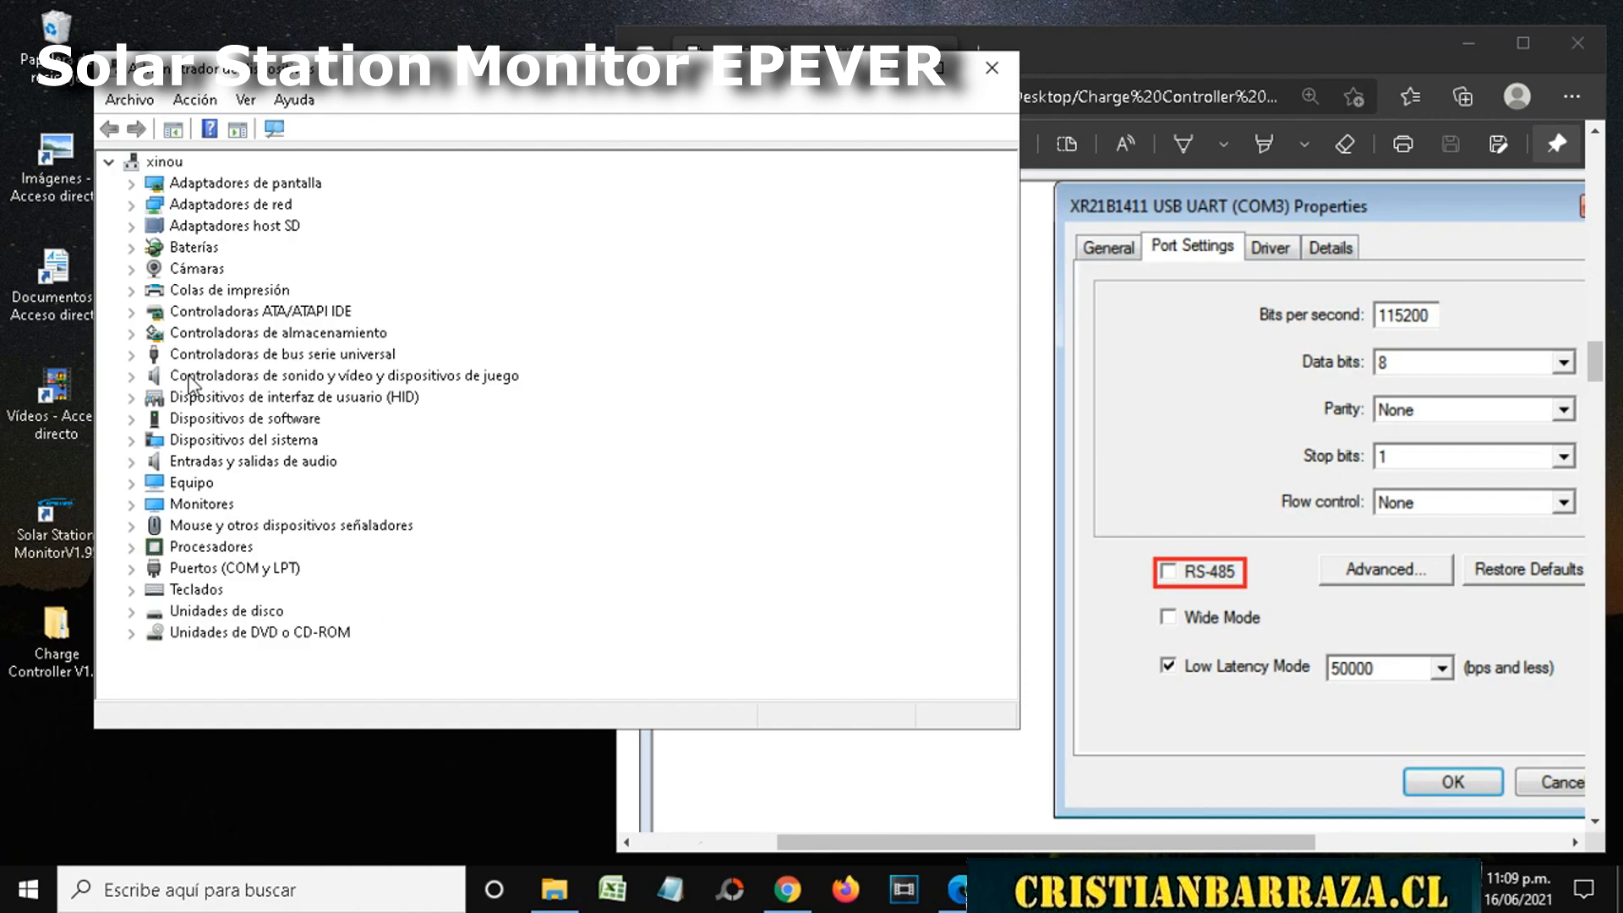
{"action": "left_click", "coordinate": [125, 577]}
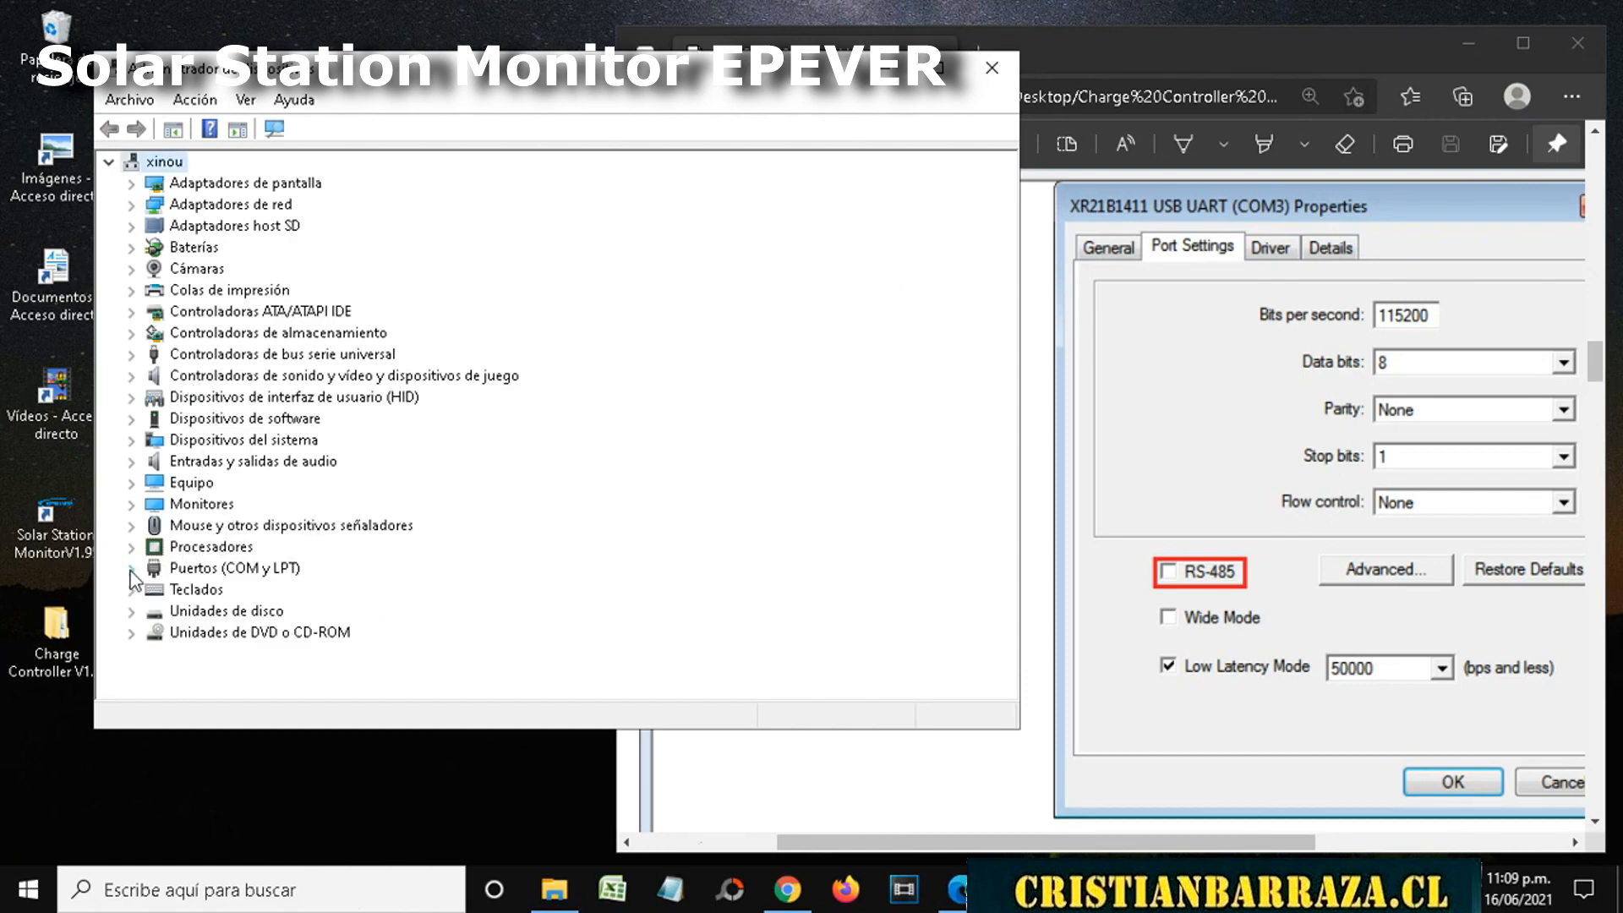
{"action": "left_click", "coordinate": [131, 571]}
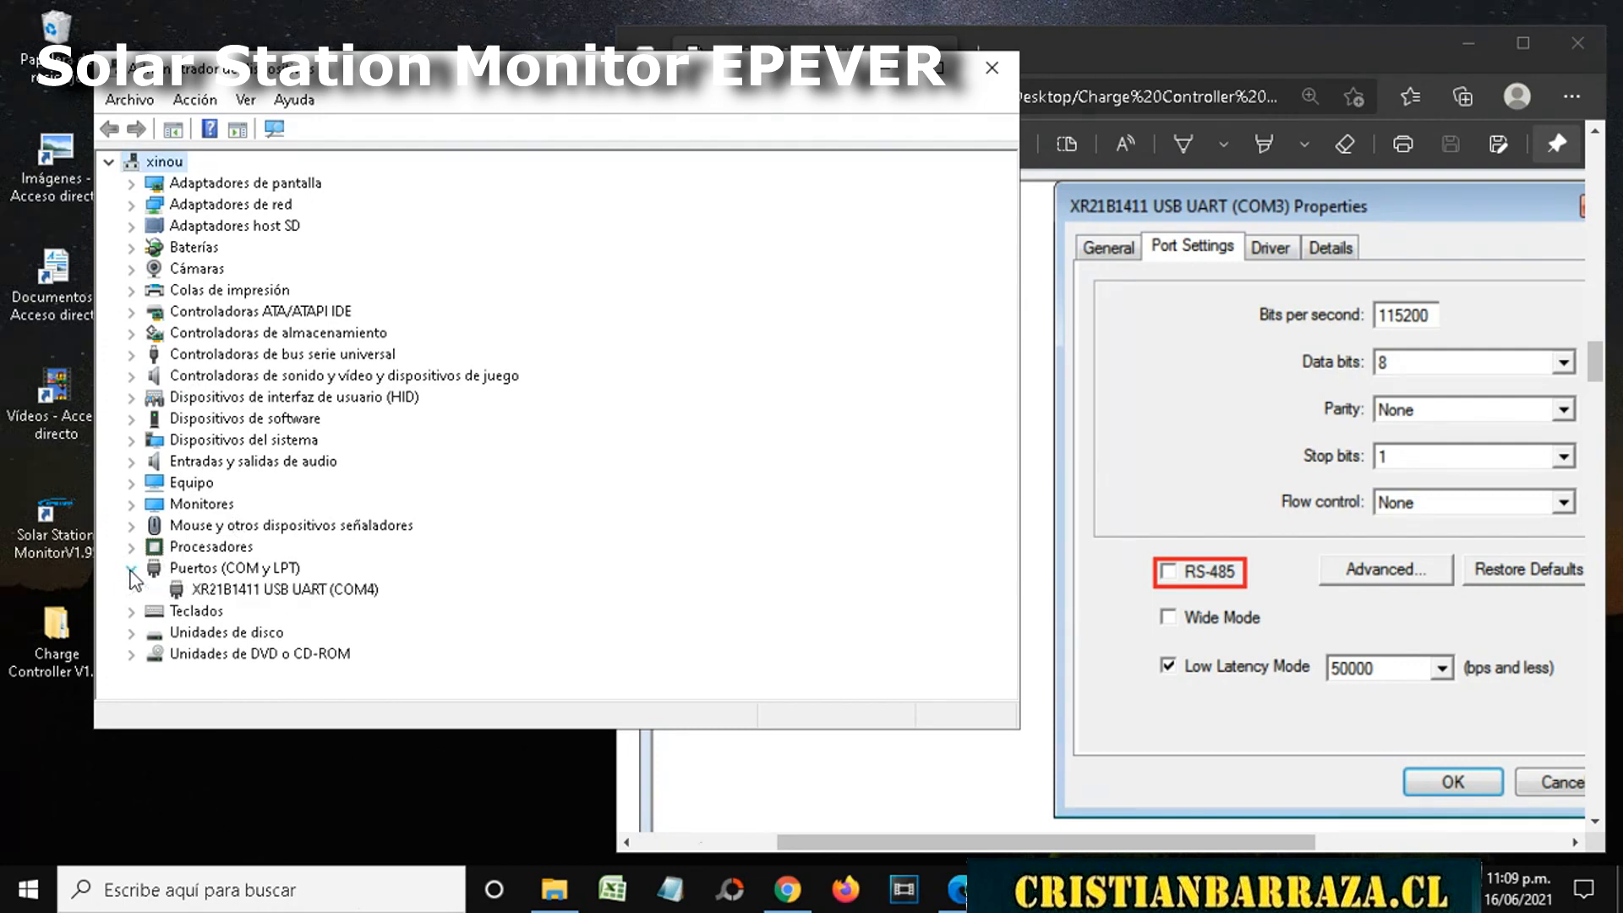
{"action": "left_click", "coordinate": [294, 596]}
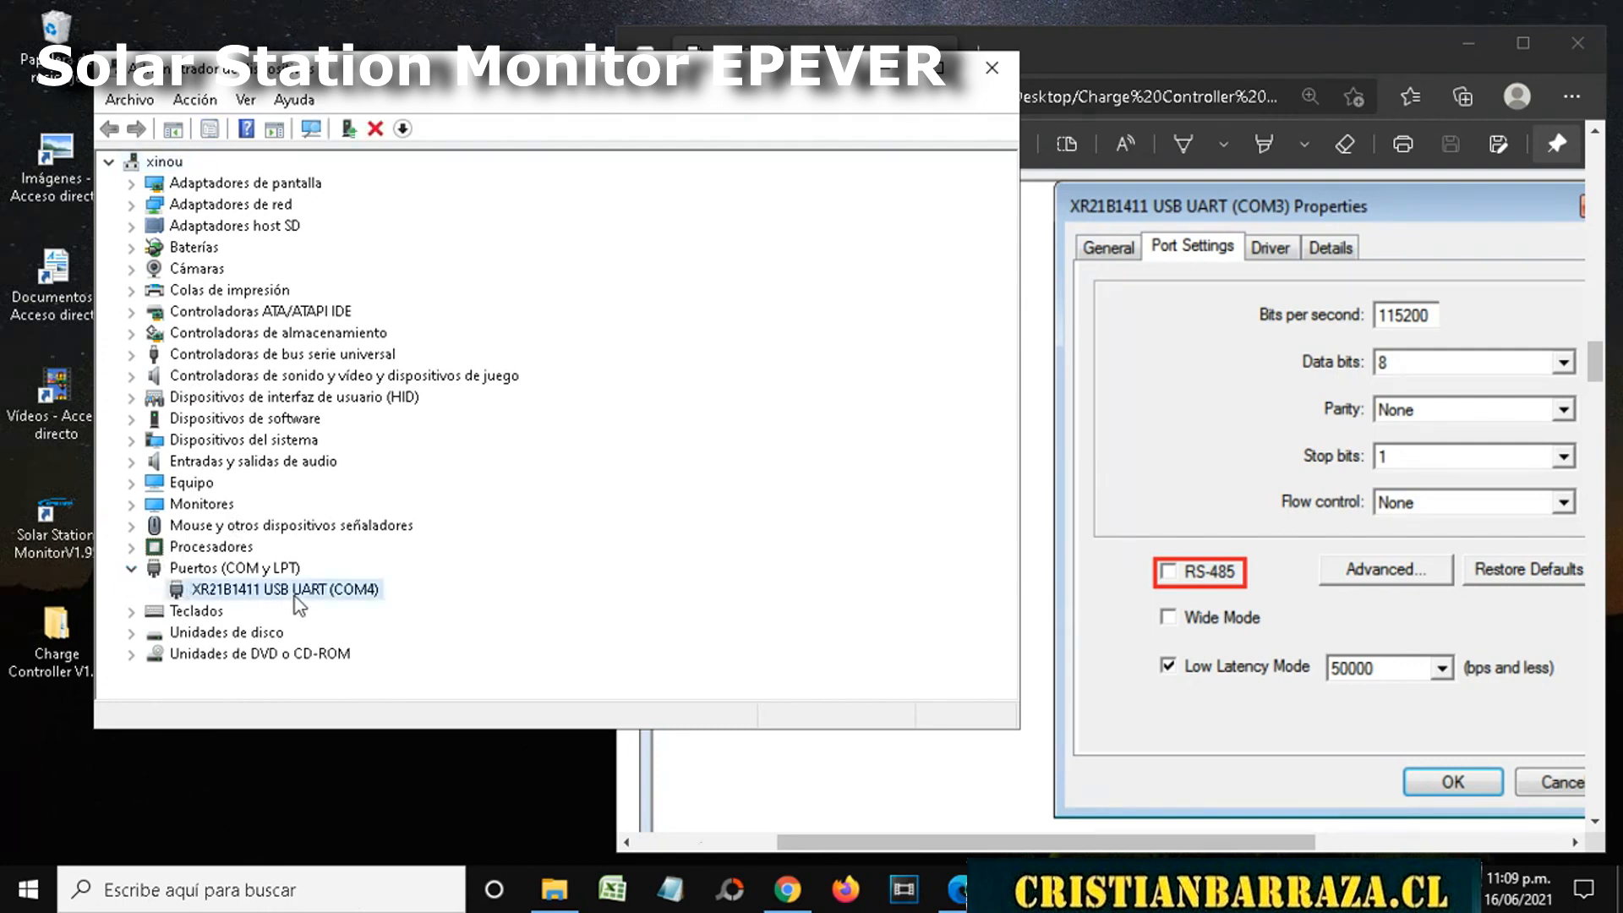
Open the properties of the XR21B1411 USB UART device and show its port settings
{"action": "right_click", "coordinate": [367, 592]}
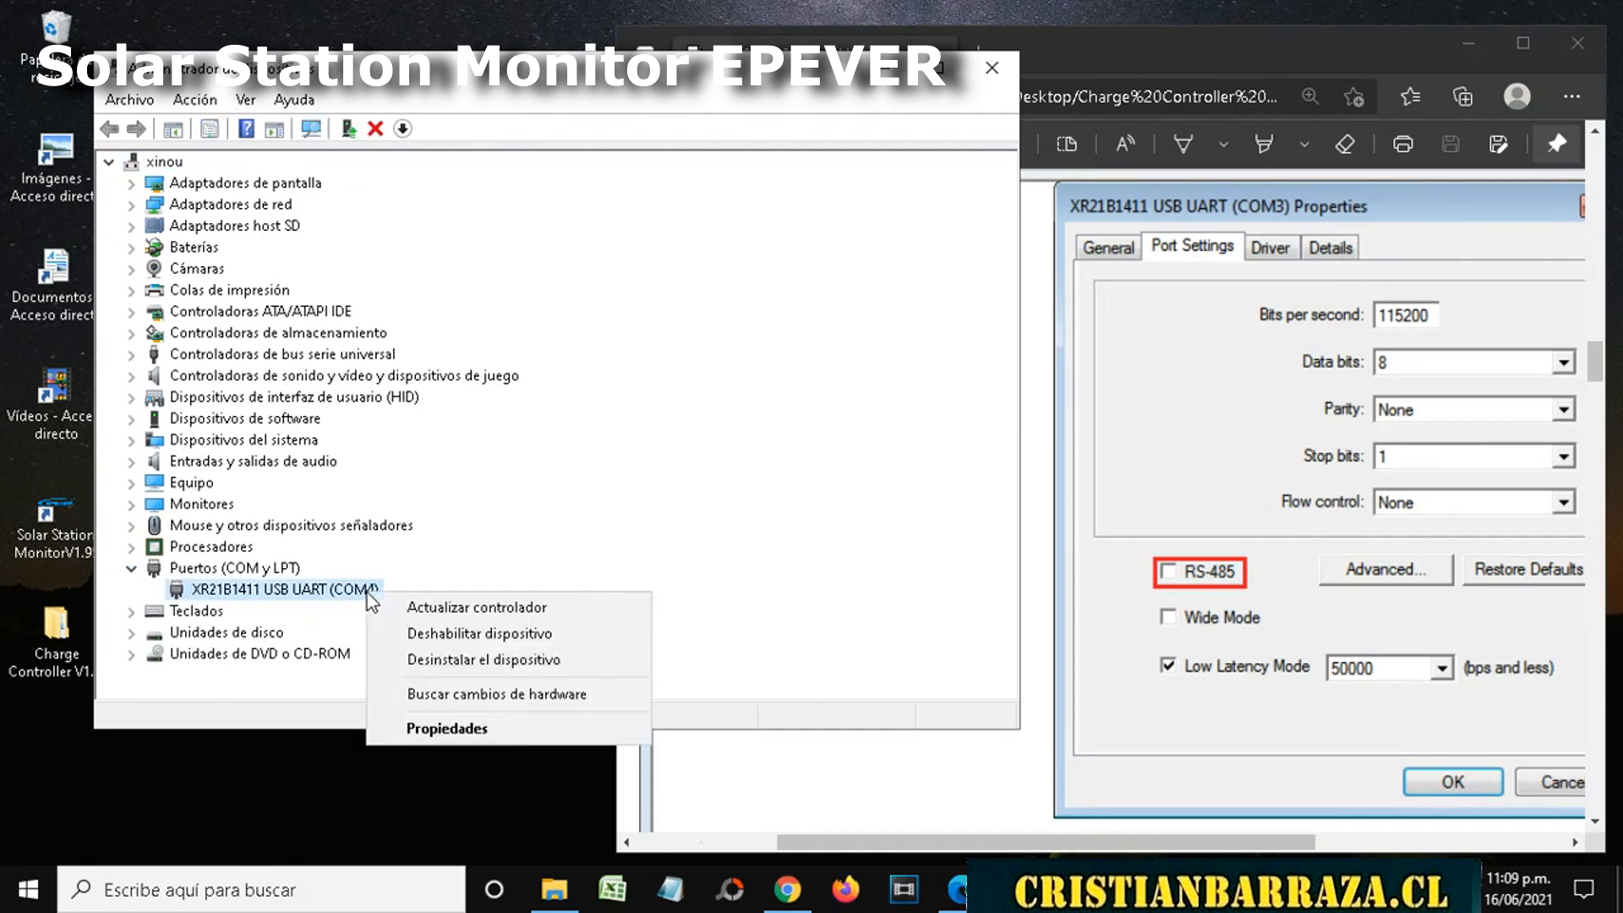
{"action": "left_click", "coordinate": [452, 727]}
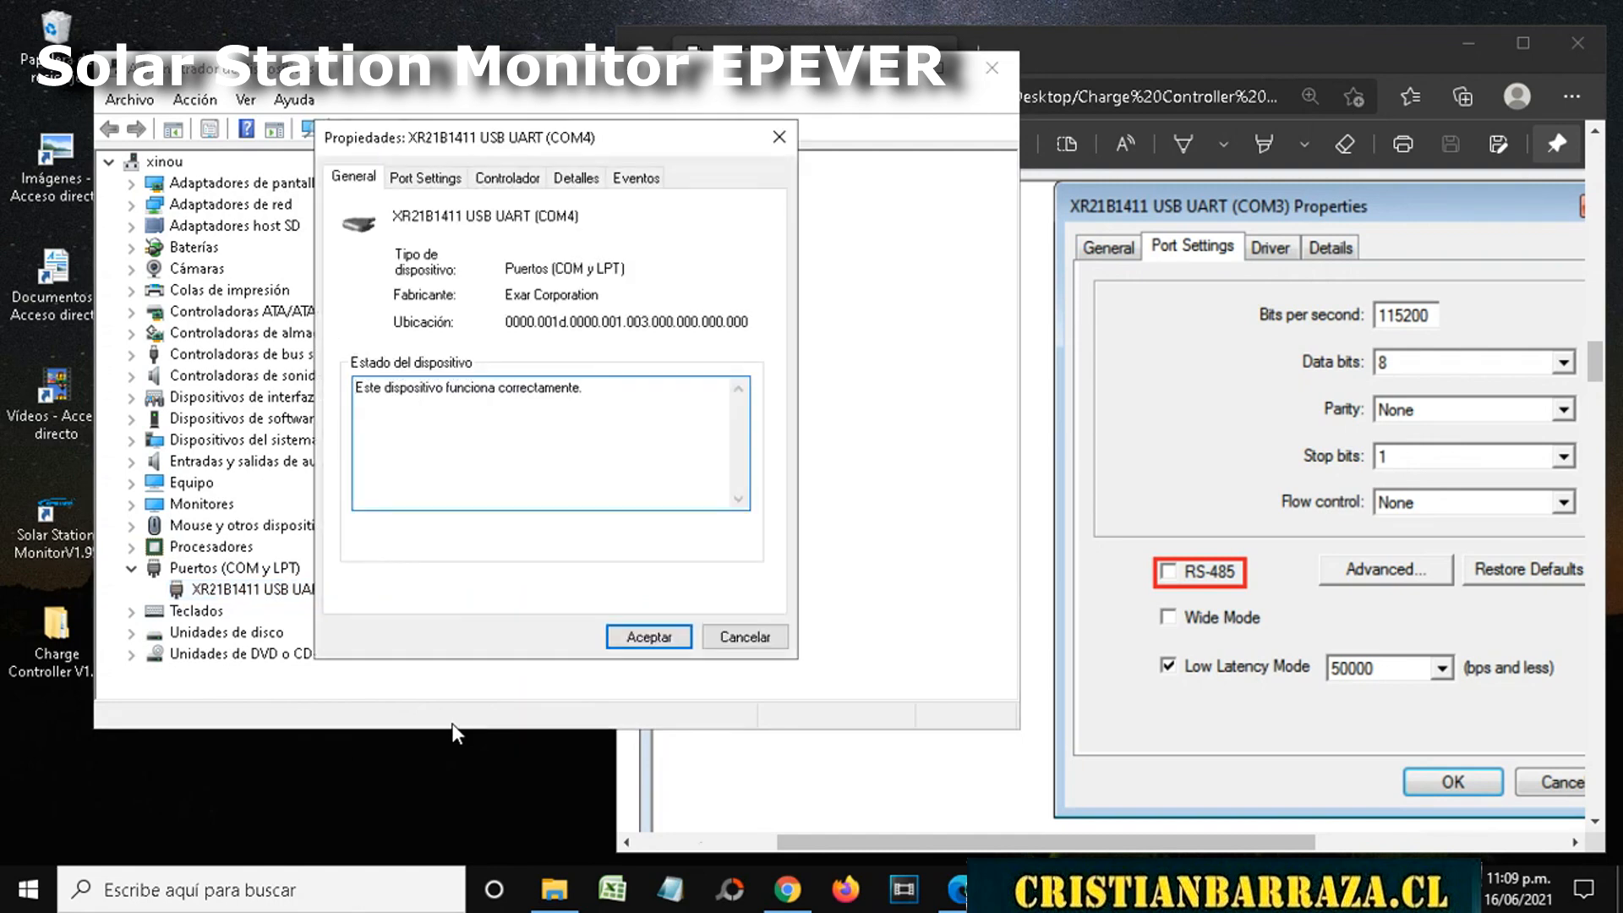
{"action": "left_click", "coordinate": [424, 186]}
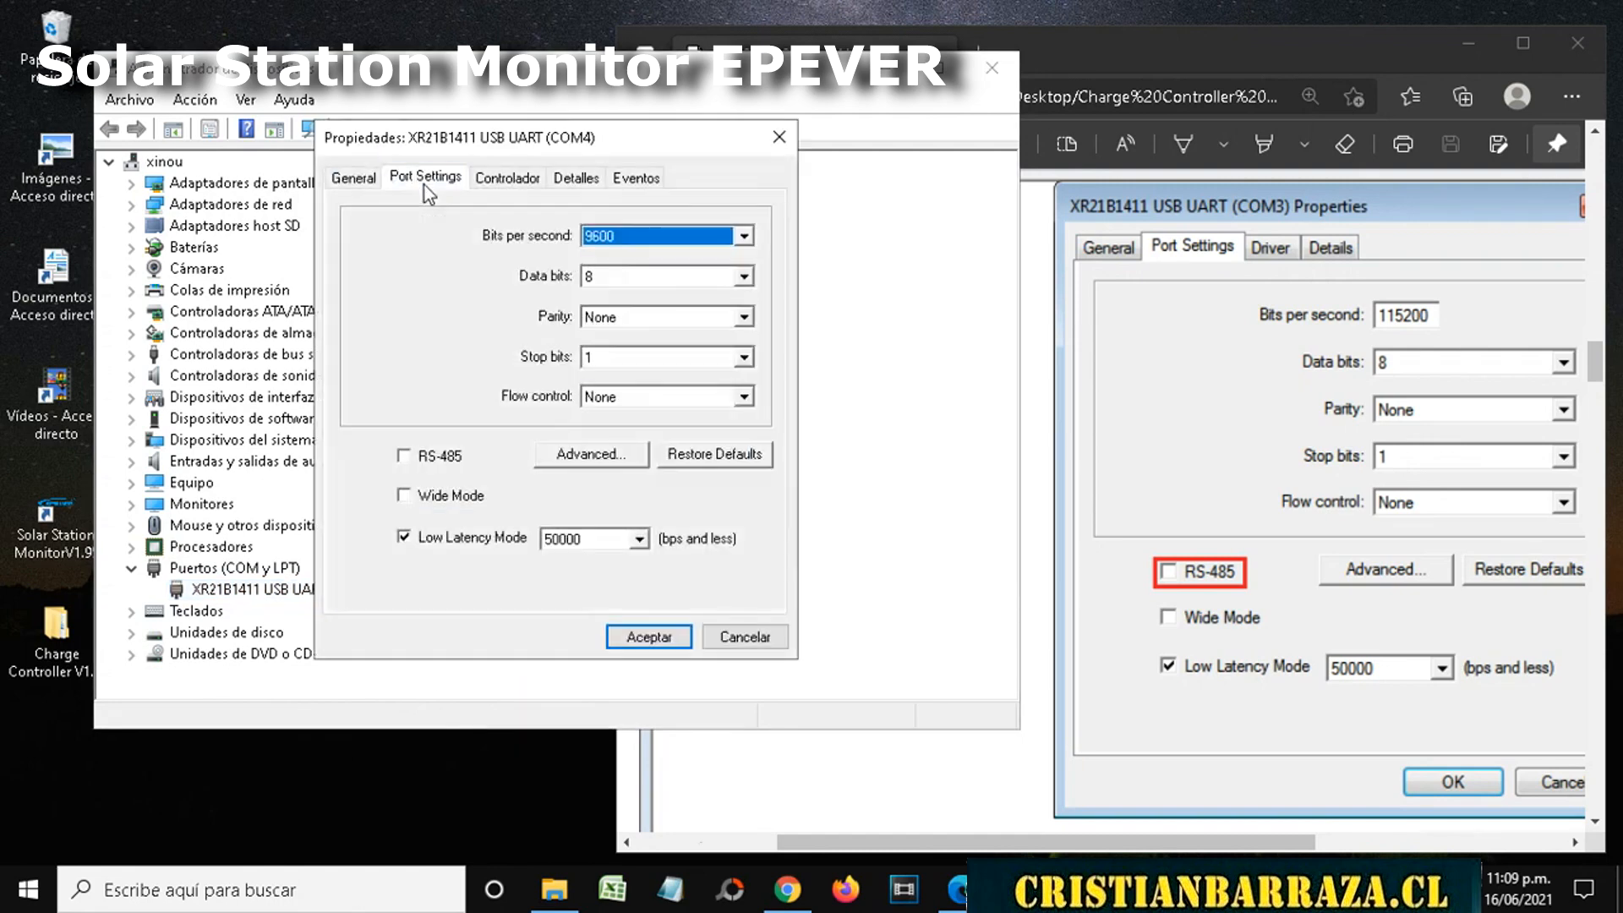
Set the XR21B1411 USB UART port to 115200 bits per second with RS-485 enabled as the guide shows, and apply the properties
{"action": "left_click", "coordinate": [744, 236]}
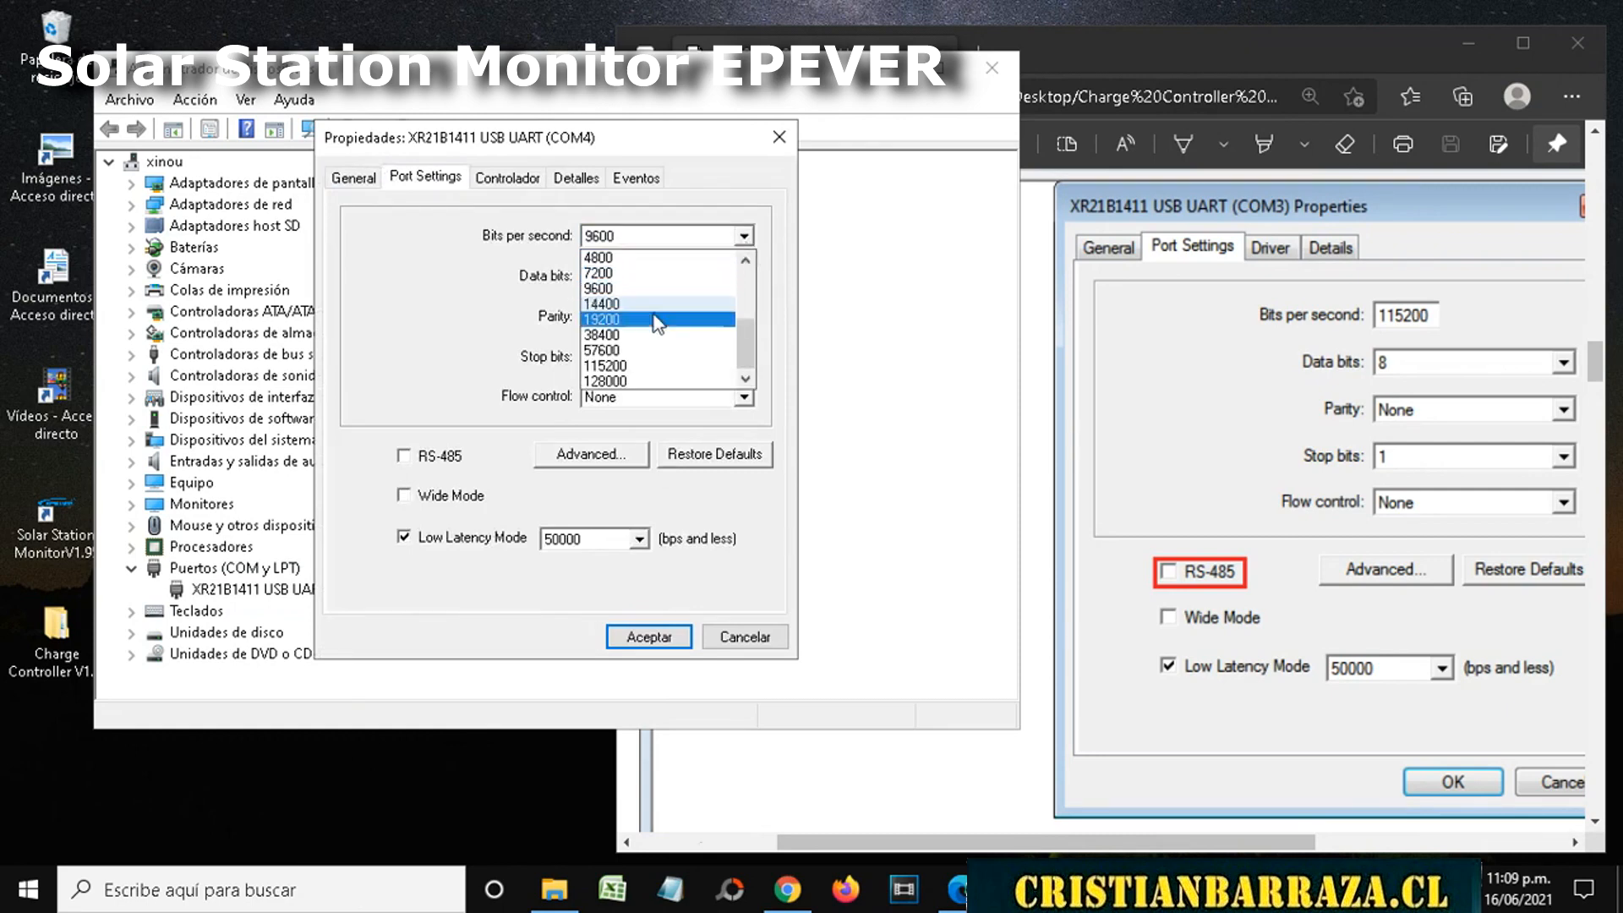
{"action": "left_click", "coordinate": [631, 366]}
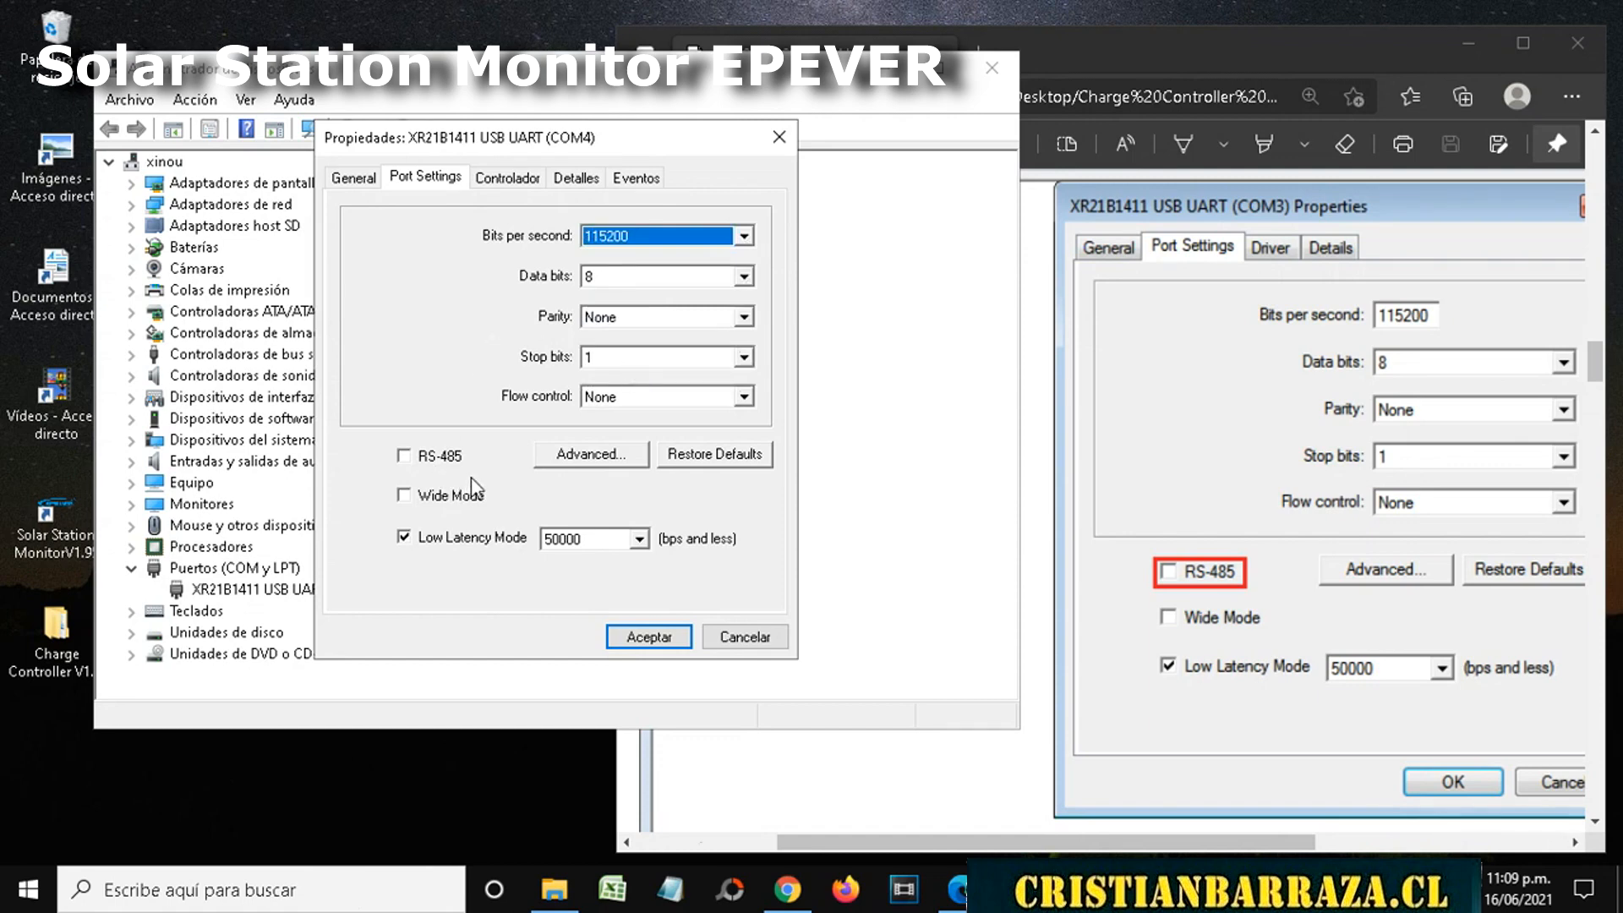
{"action": "left_click", "coordinate": [1118, 597]}
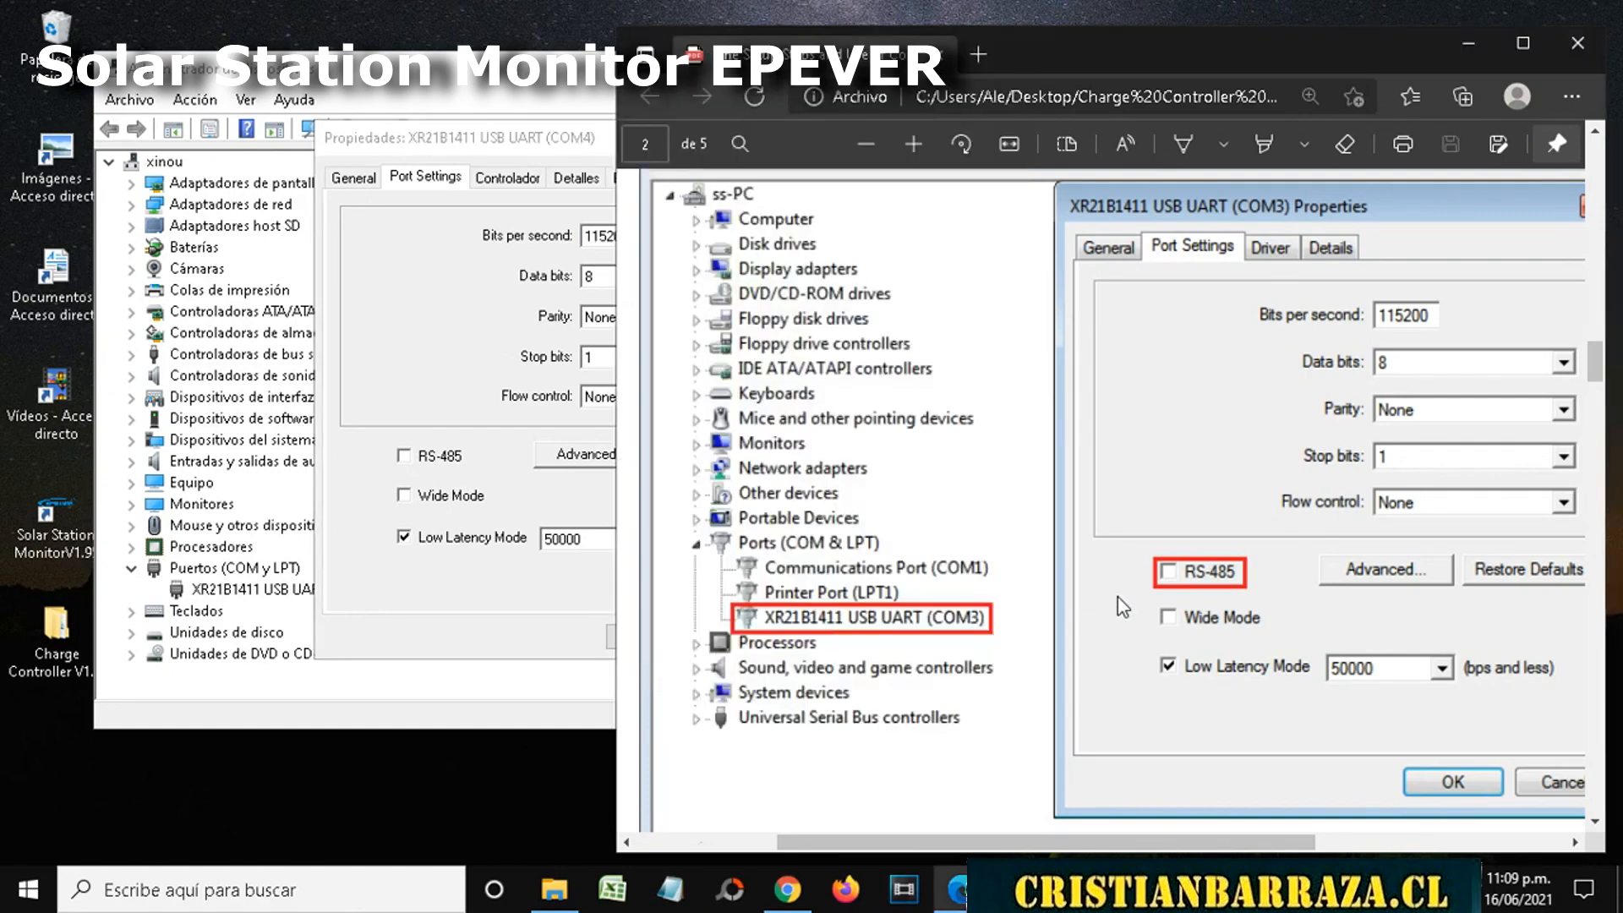
{"action": "scroll", "coordinate": [1117, 597], "scroll_direction": "down", "scroll_amount": 8}
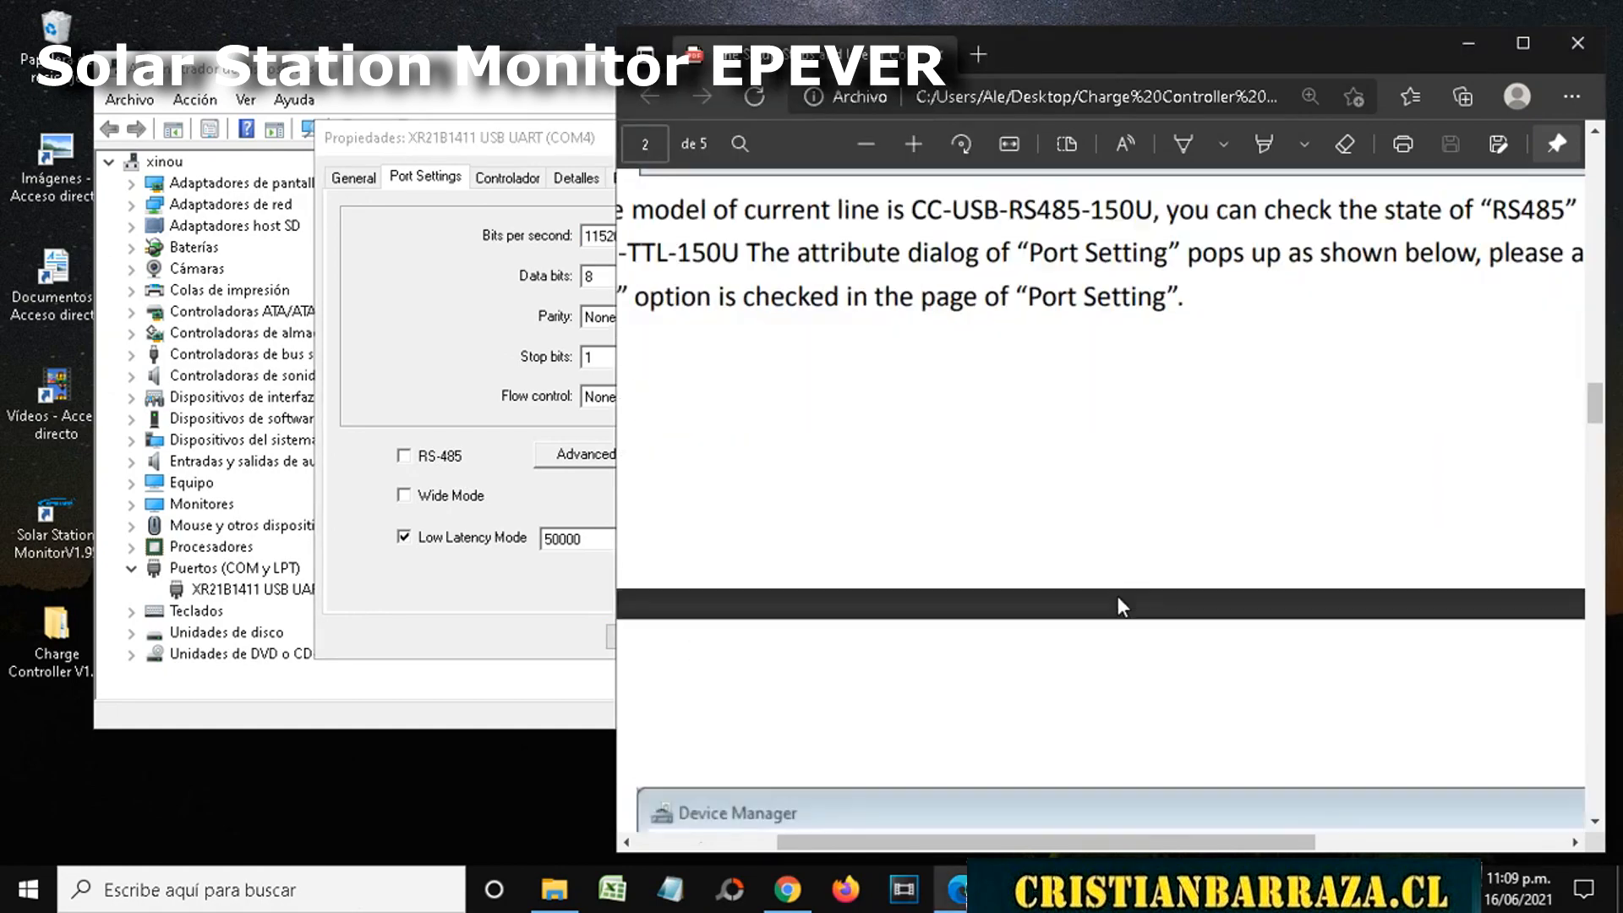
{"action": "scroll", "coordinate": [1118, 596], "scroll_direction": "up", "scroll_amount": 6}
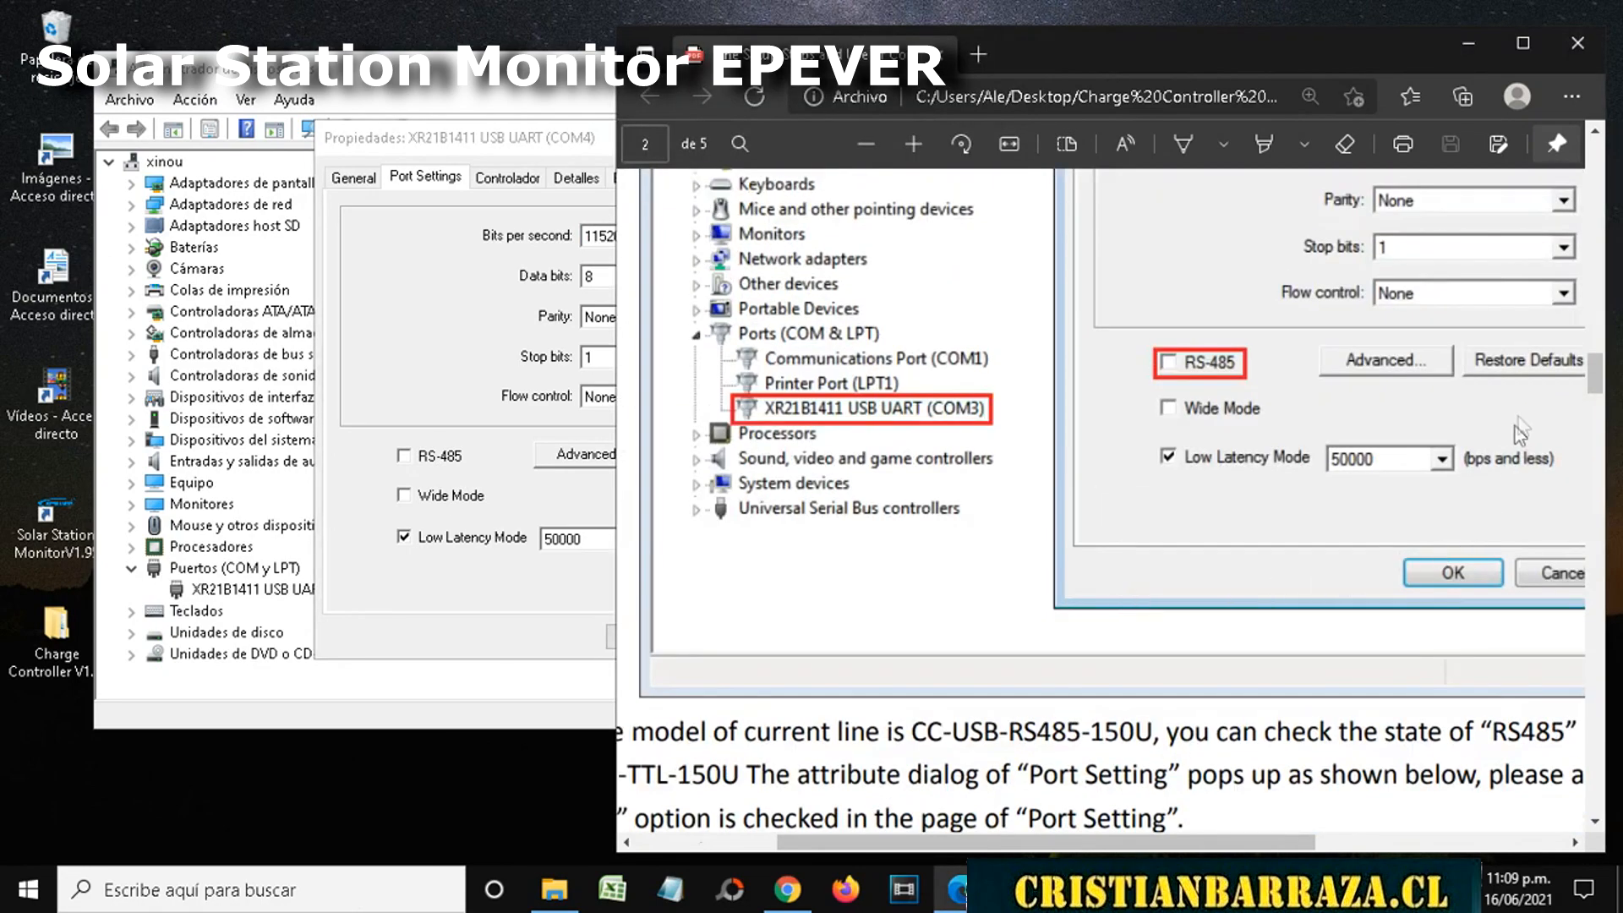
{"action": "left_click_drag", "start_coordinate": [1598, 375], "coordinate": [1598, 455]}
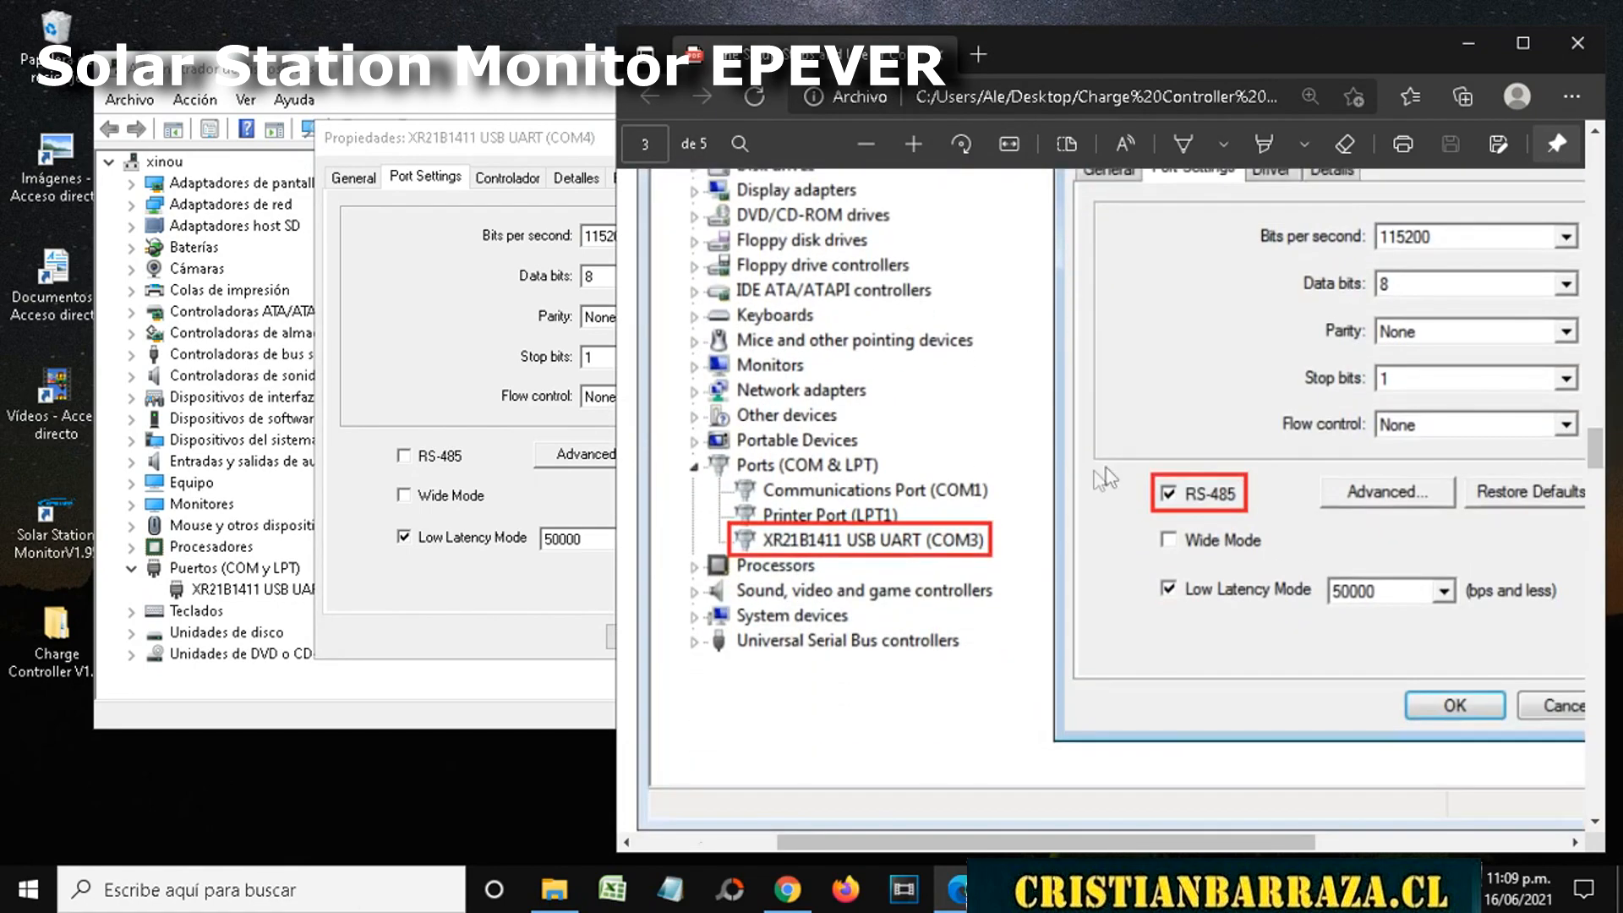
{"action": "left_click", "coordinate": [403, 456]}
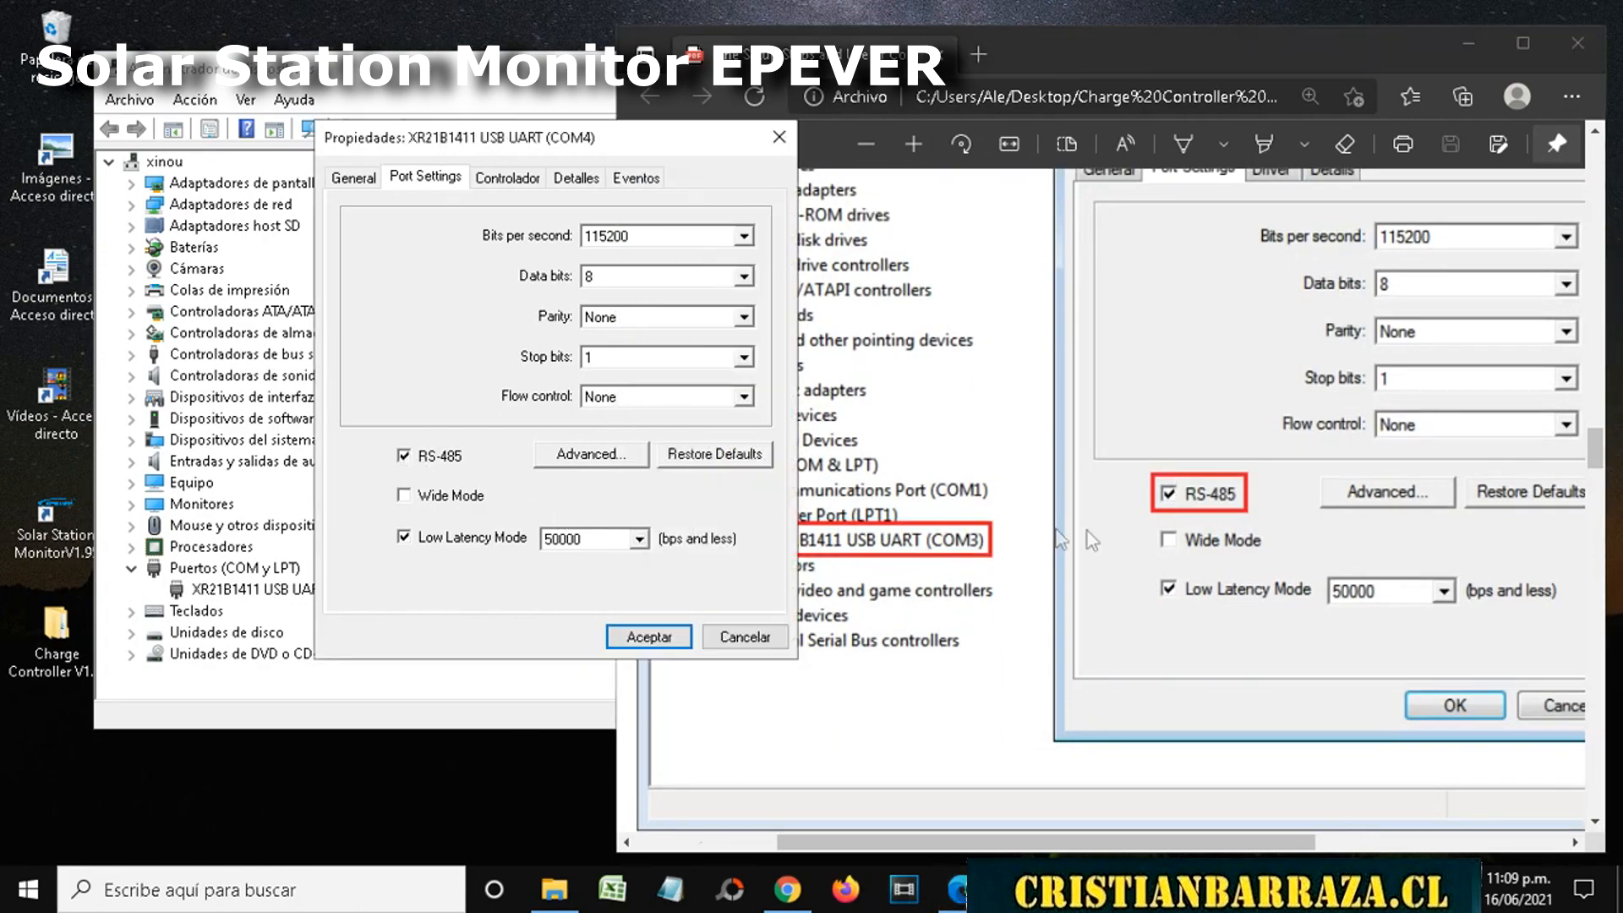
{"action": "left_click_drag", "start_coordinate": [1598, 457], "coordinate": [1598, 473]}
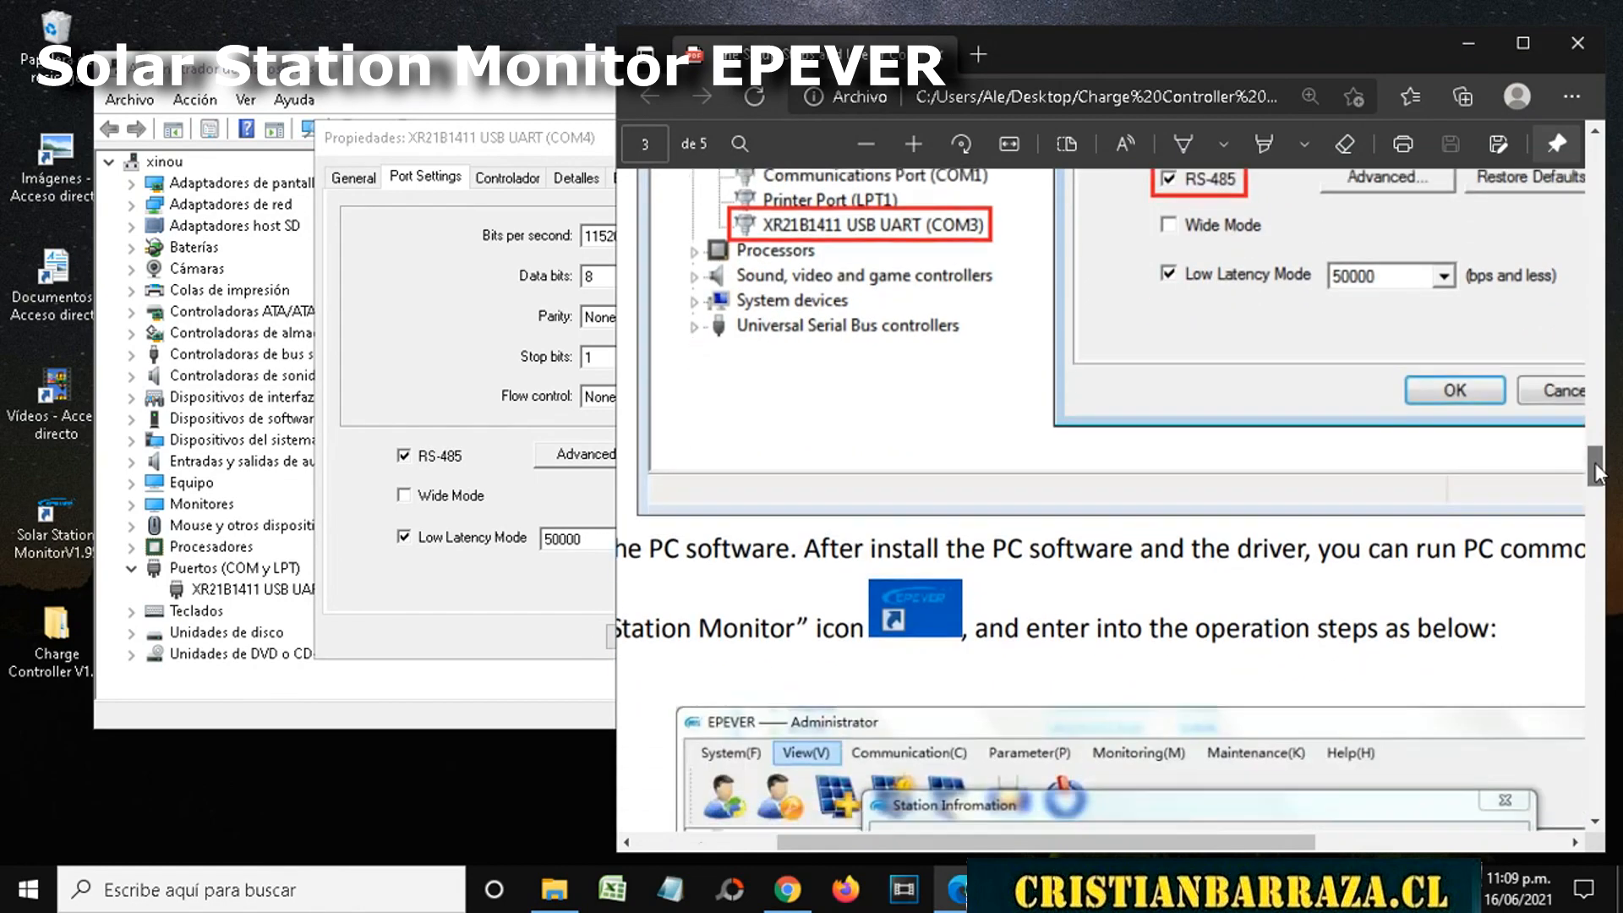
{"action": "left_click", "coordinate": [494, 606]}
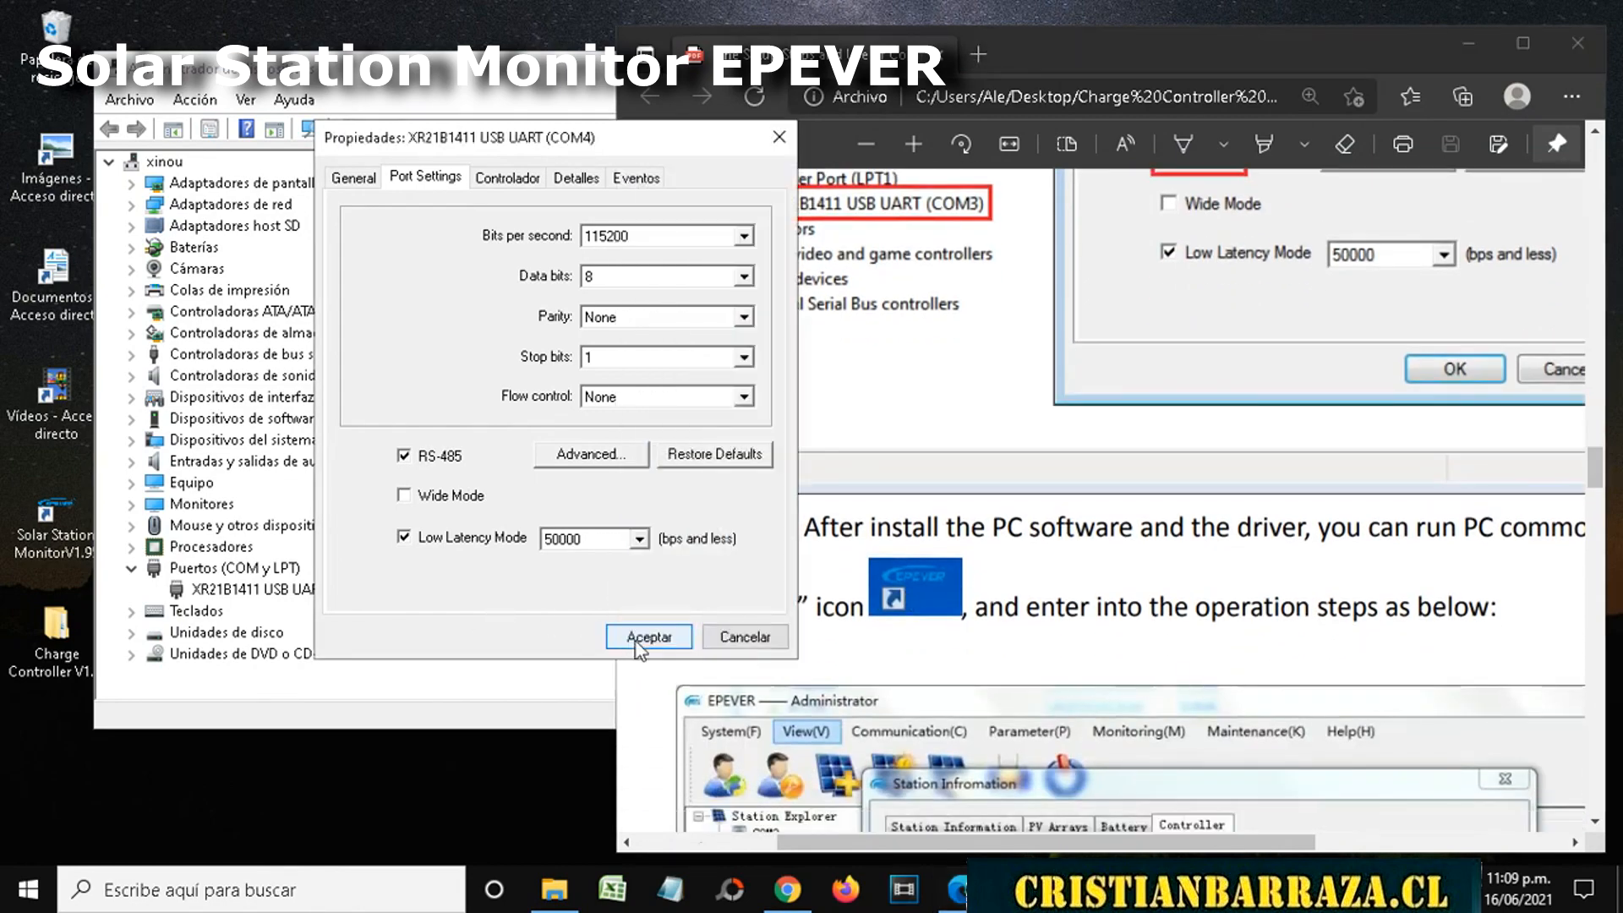
{"action": "left_click", "coordinate": [639, 643]}
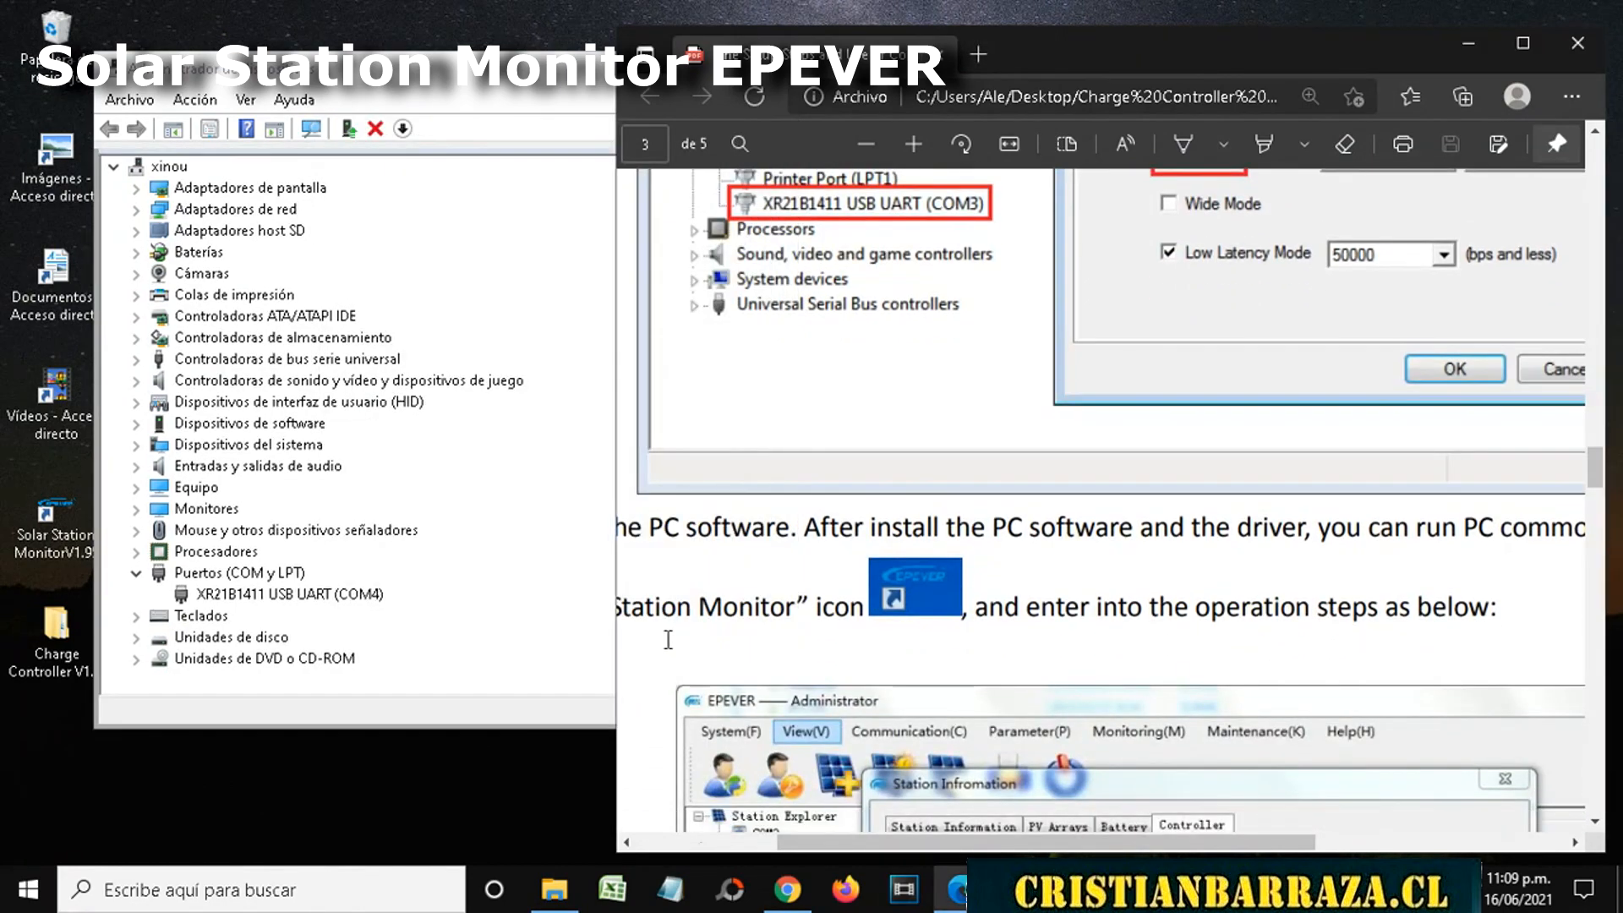
View the guide's Station Information illustration in full size, and clear the guide and Device Manager off the desktop
{"action": "left_click", "coordinate": [1523, 43]}
{"action": "left_click_drag", "start_coordinate": [1613, 457], "coordinate": [1617, 494]}
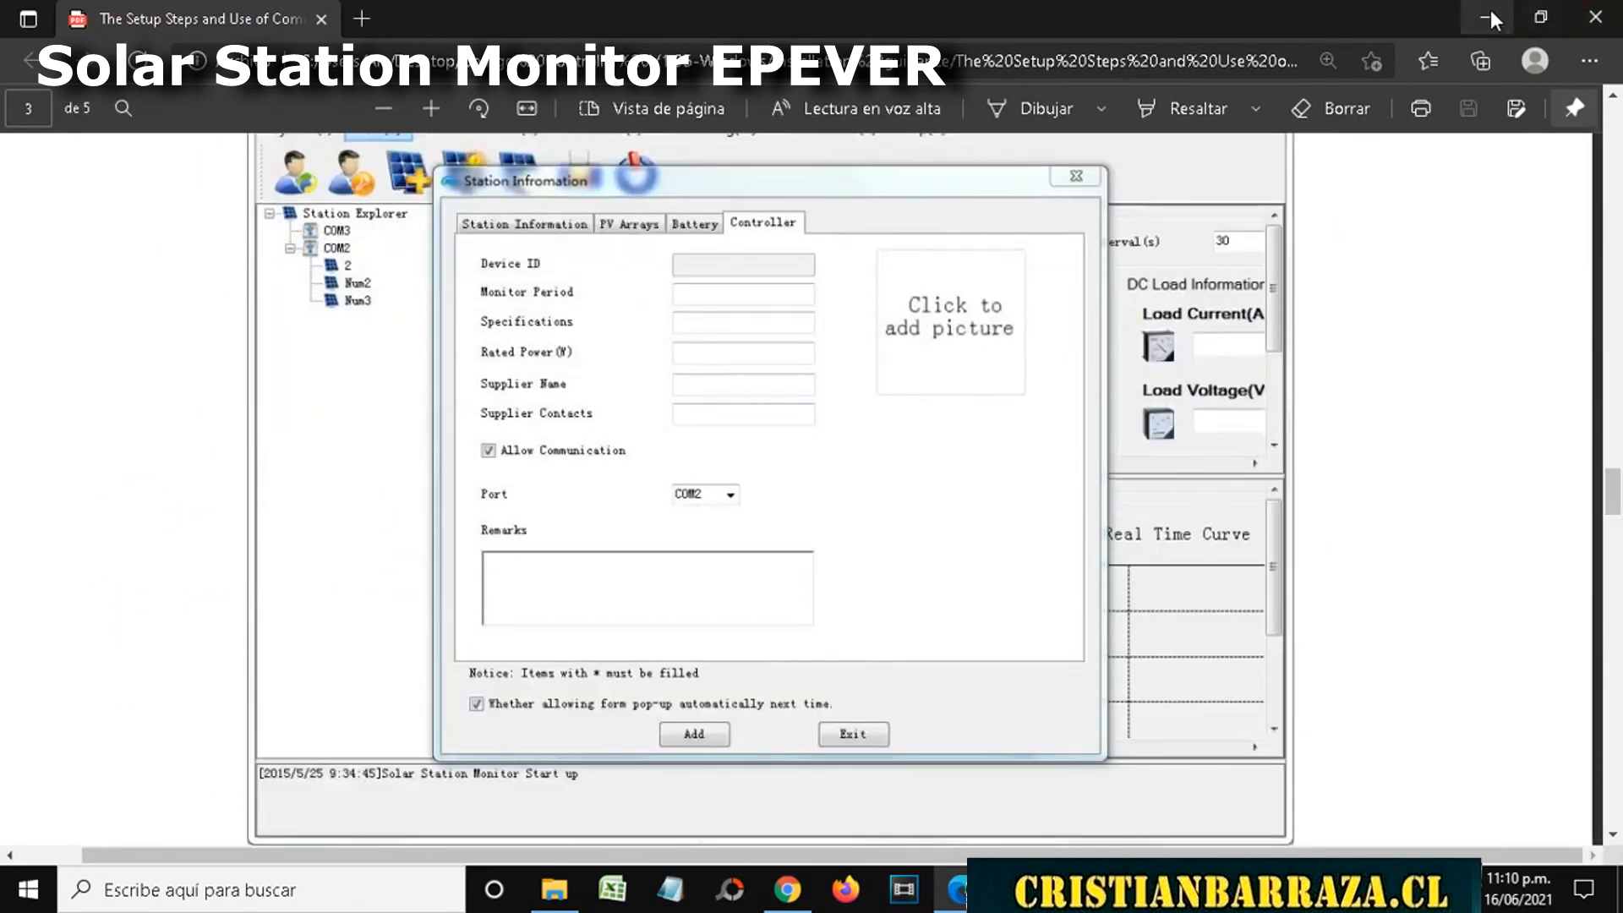
{"action": "left_click", "coordinate": [1488, 15]}
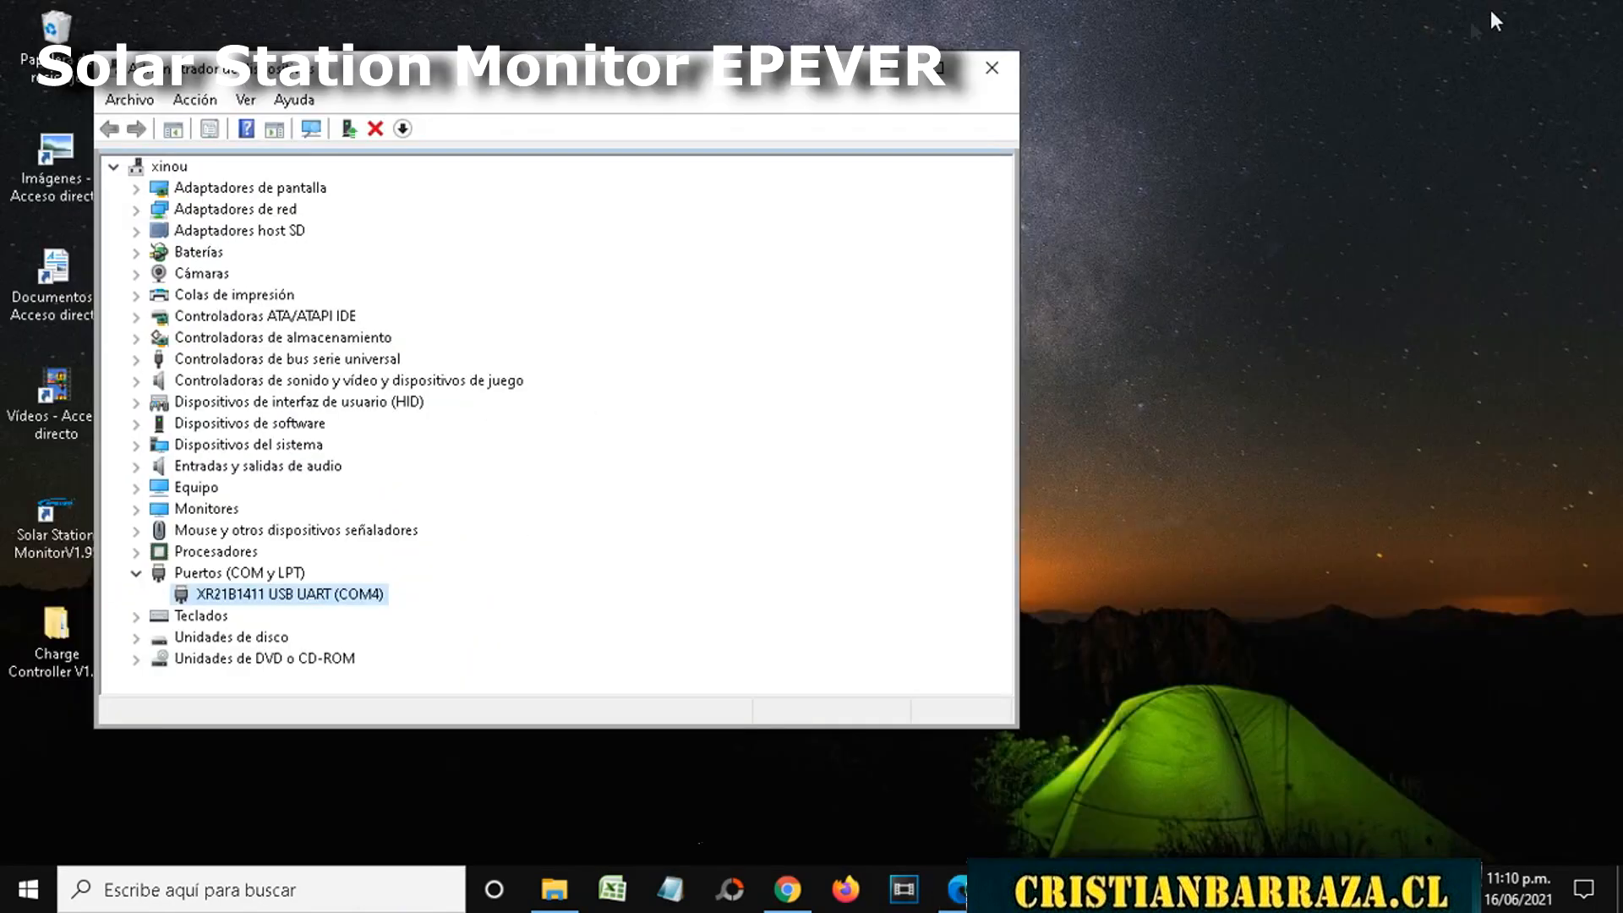
{"action": "left_click", "coordinate": [996, 66]}
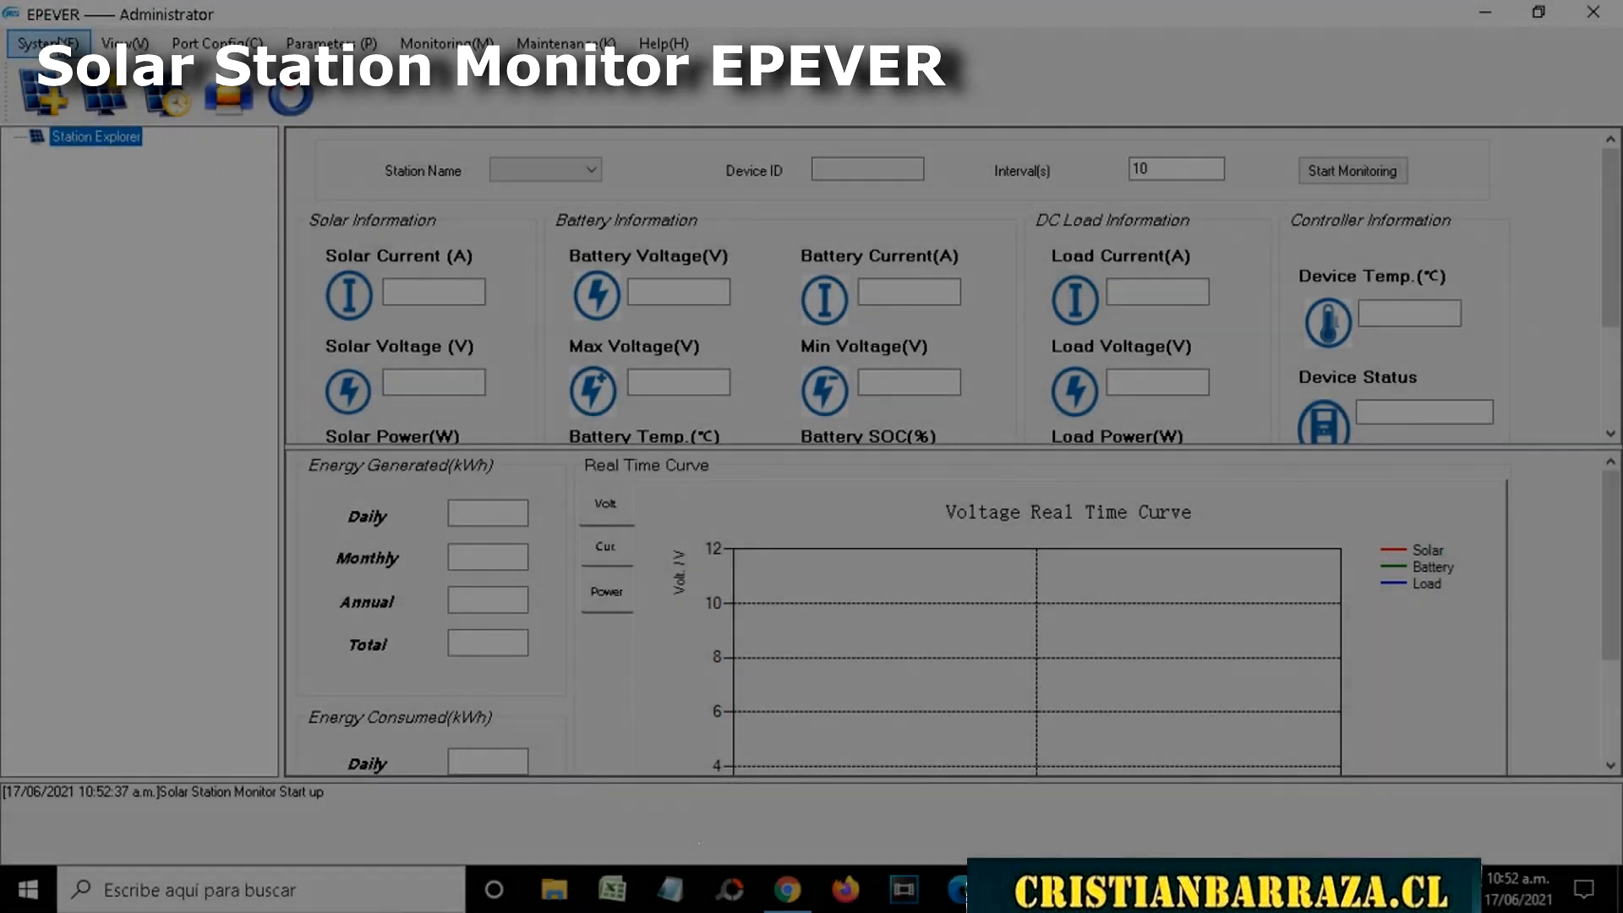
Start a new station in Solar Station Monitor with the name solar1, country Chile and city Stgo
{"action": "left_click", "coordinate": [46, 43]}
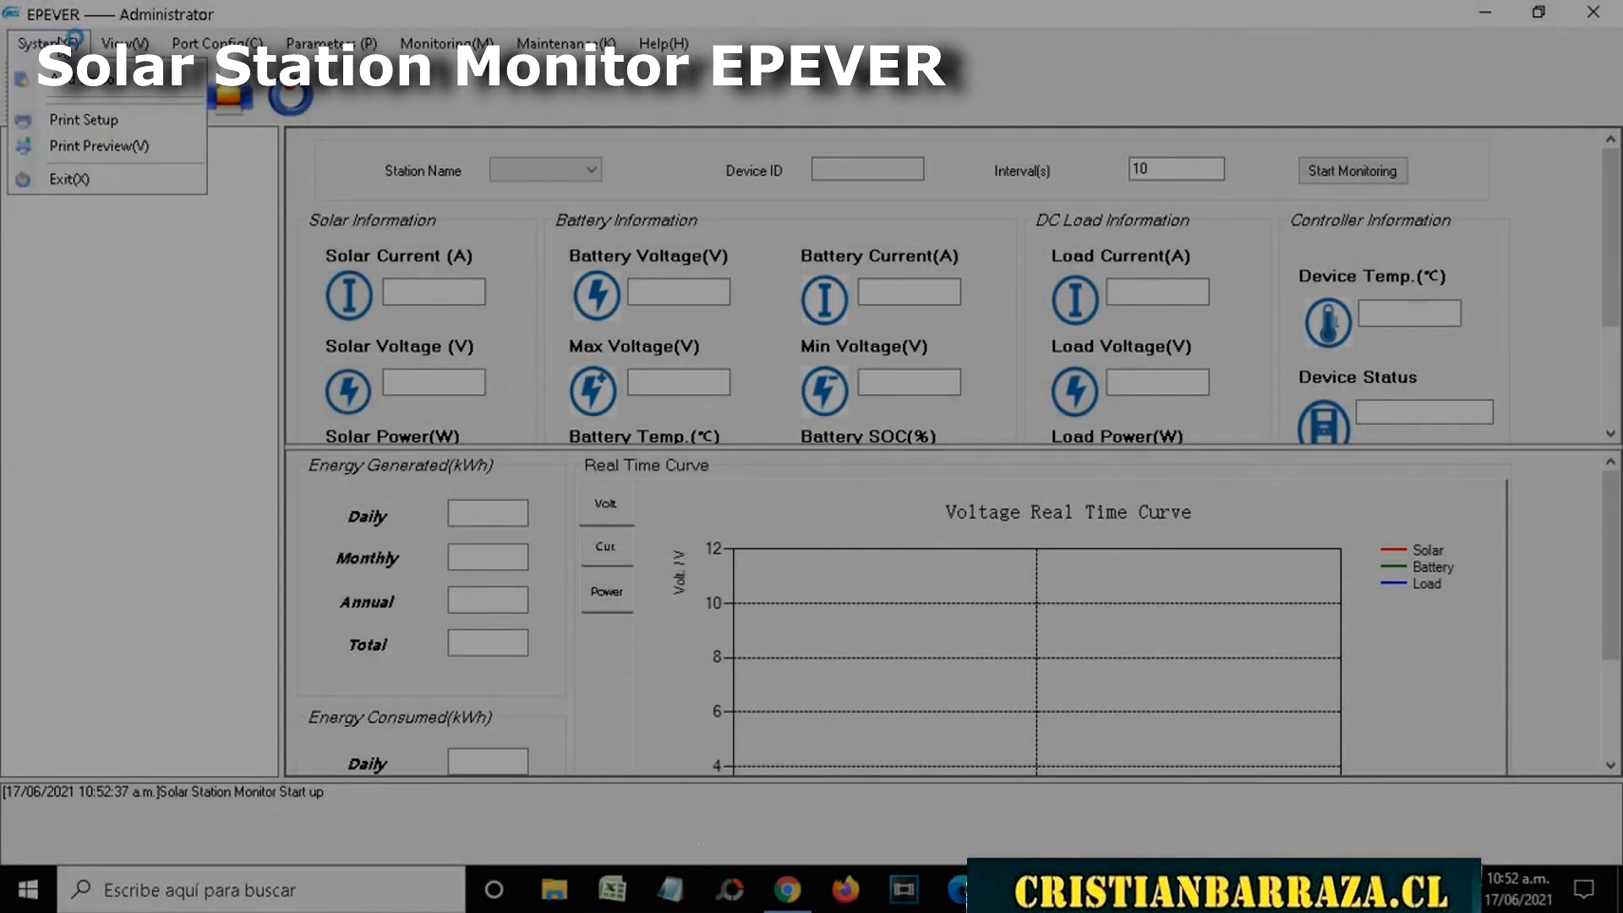
{"action": "left_click", "coordinate": [93, 79]}
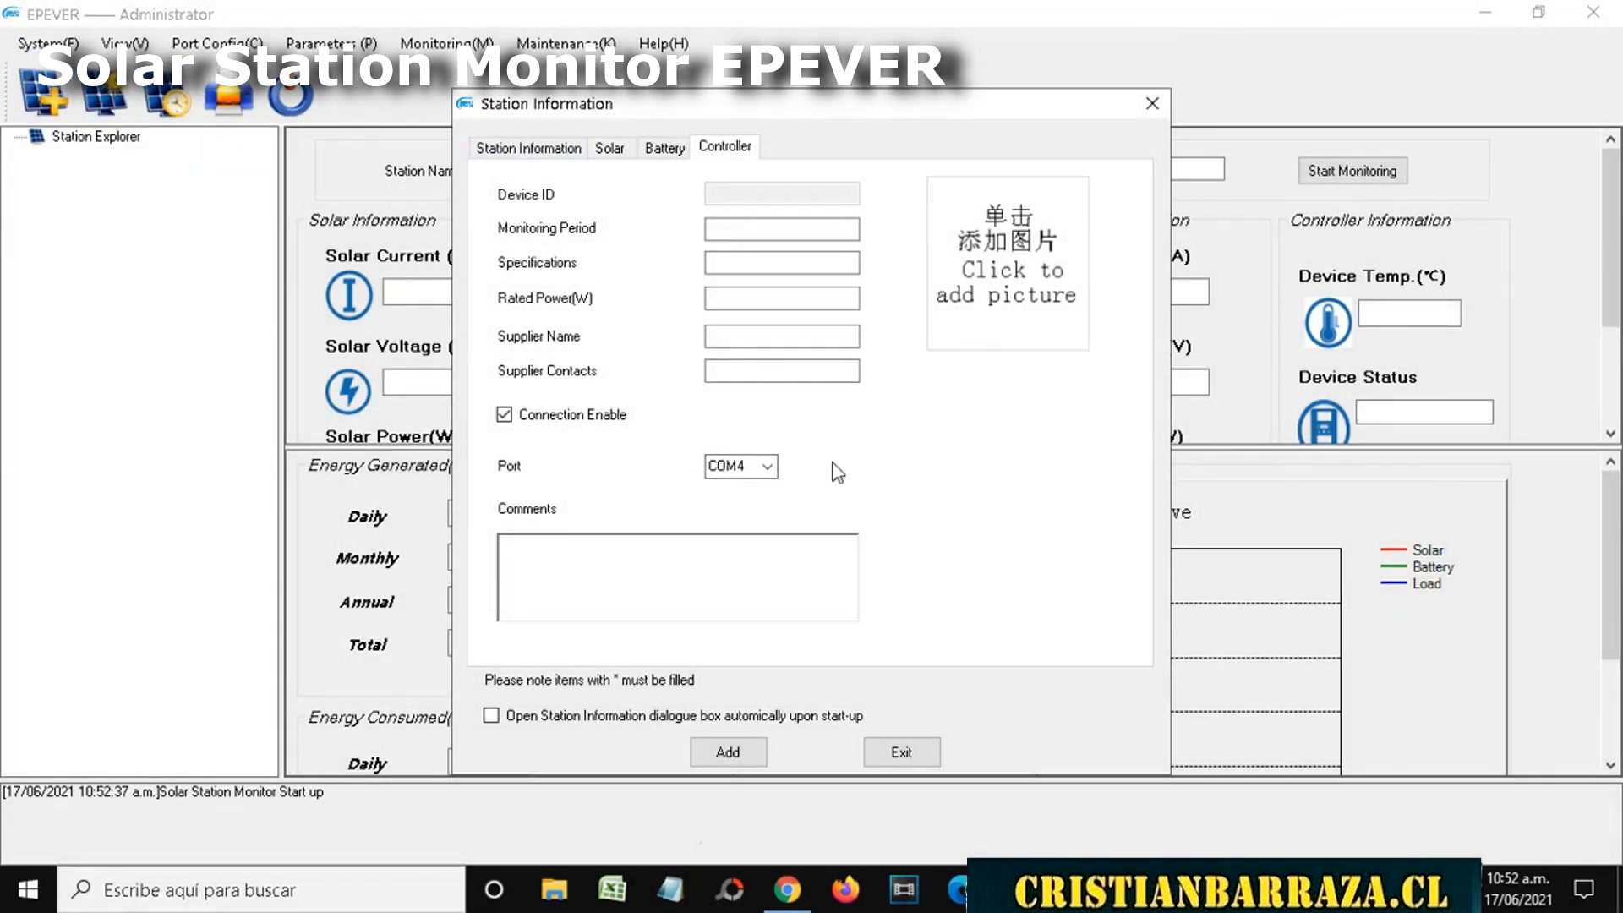
{"action": "left_click", "coordinate": [507, 148]}
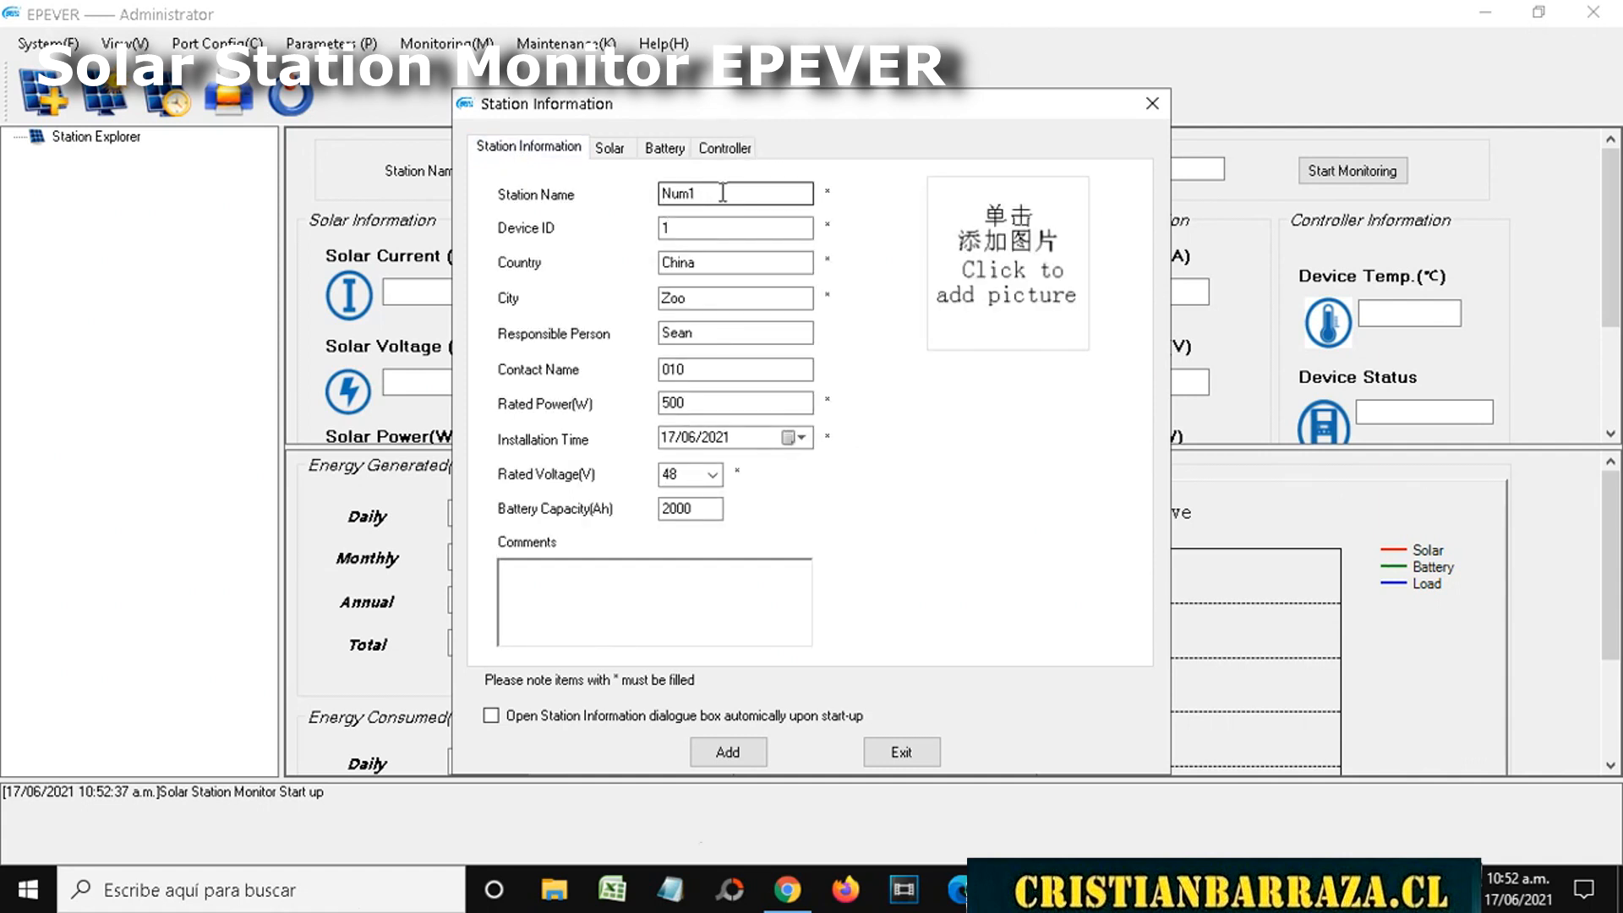
{"action": "double_click", "coordinate": [679, 198]}
{"action": "type", "text": "solar1"}
{"action": "left_click_drag", "start_coordinate": [725, 262], "coordinate": [651, 263]}
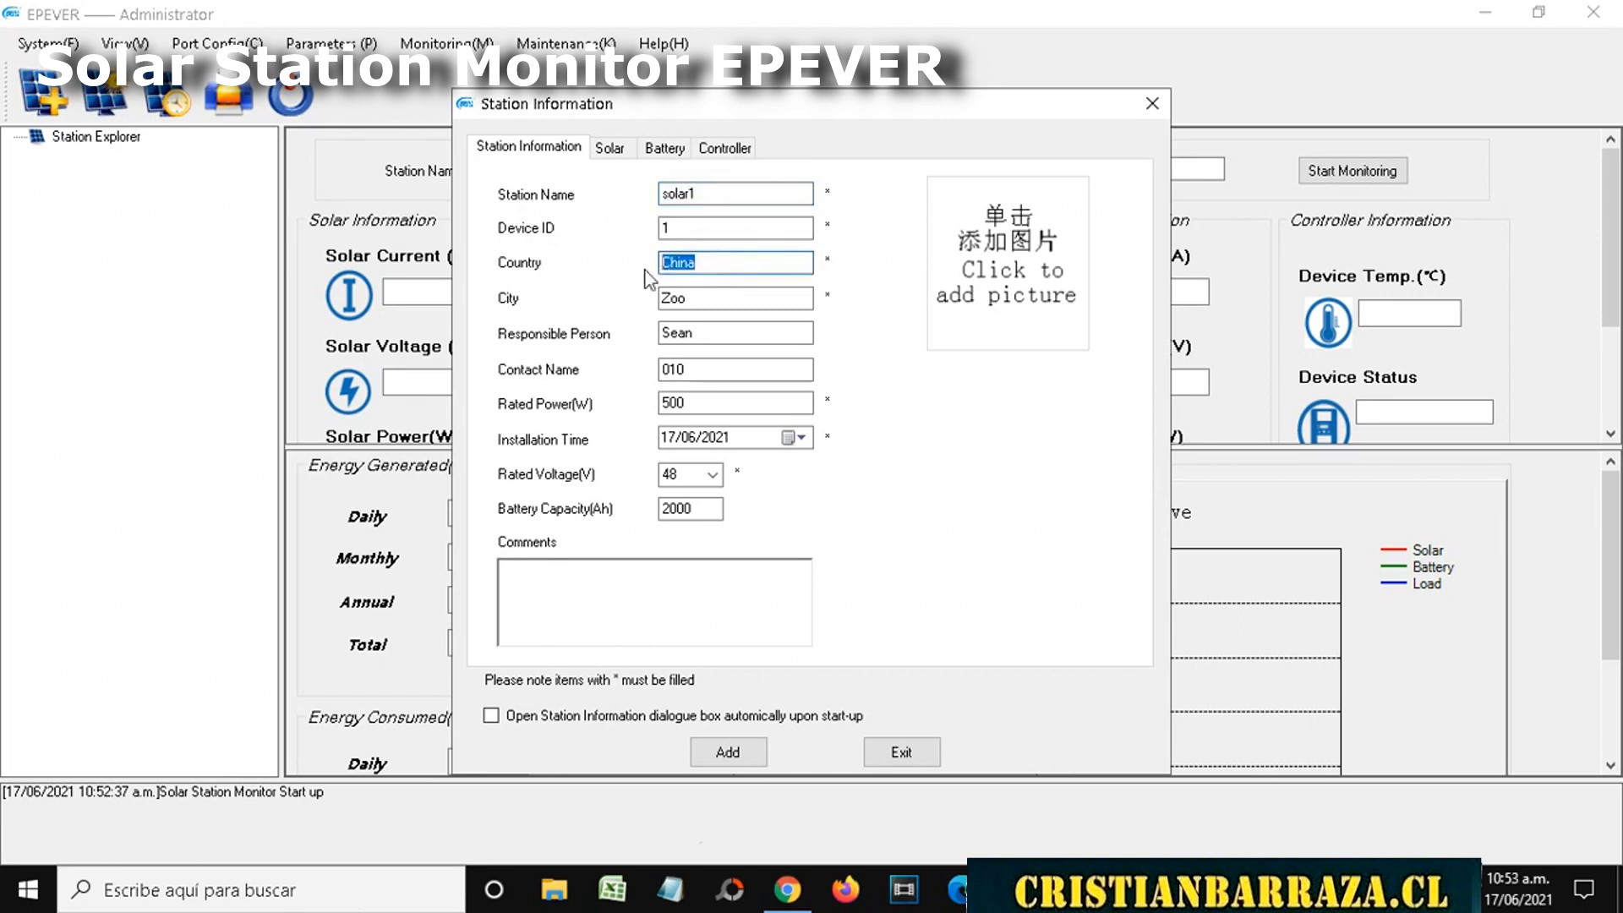
{"action": "type", "text": "C"}
{"action": "left_click_drag", "start_coordinate": [701, 297], "coordinate": [597, 318]}
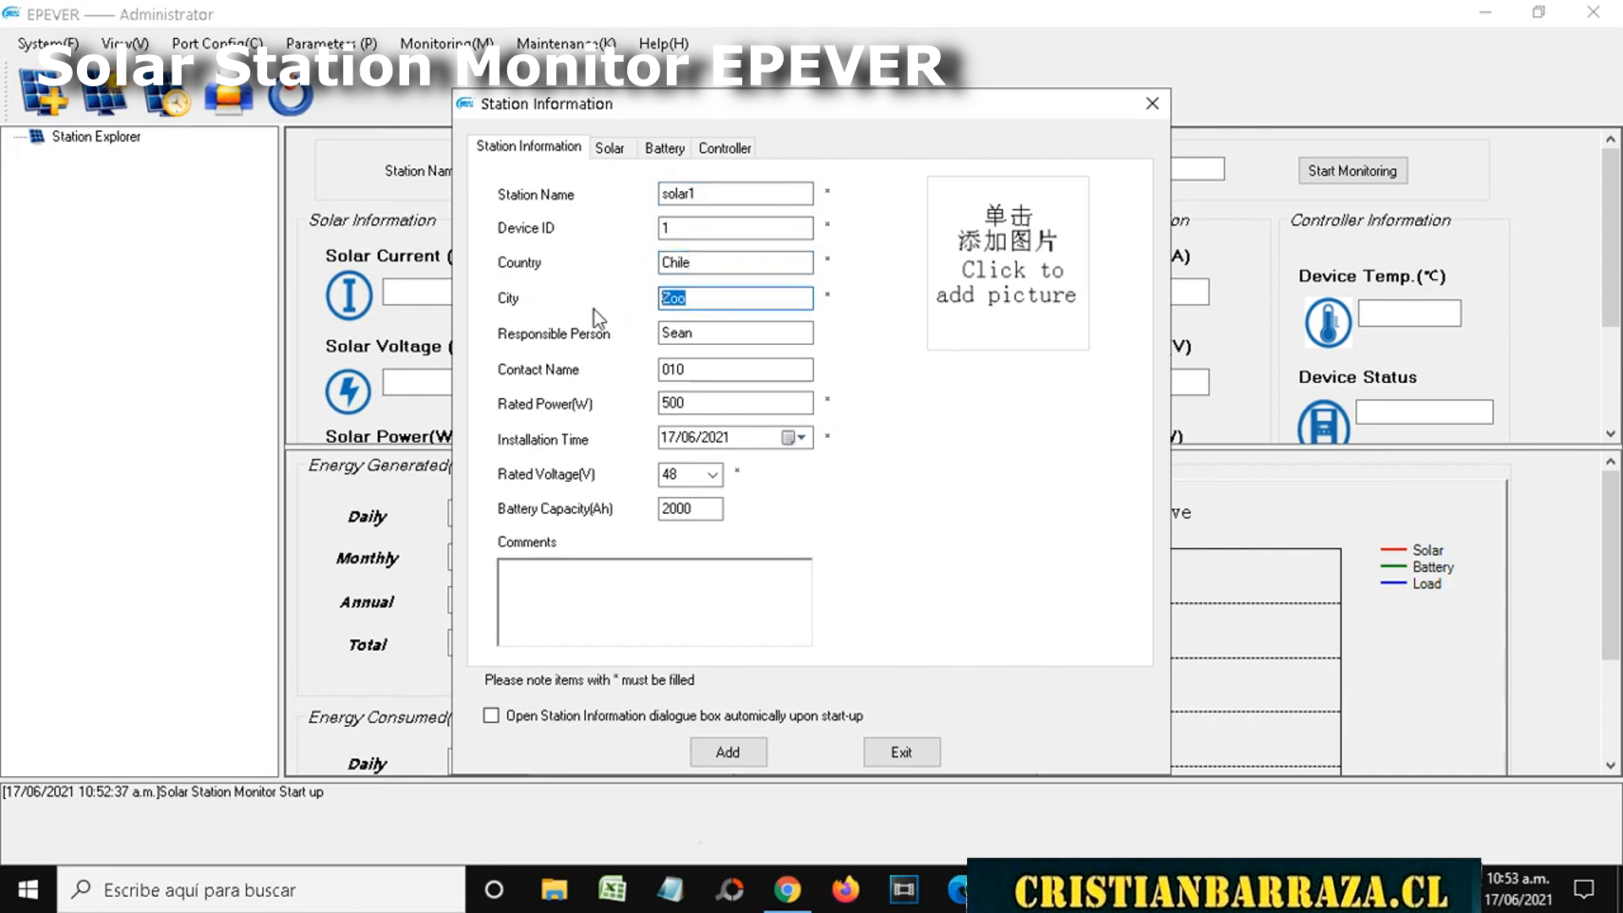
{"action": "type", "text": "Sl"}
Enter the responsible person's name, set rated power 300 W, rated voltage 12 V and battery capacity 150 Ah, and add the station
{"action": "left_click_drag", "start_coordinate": [702, 334], "coordinate": [623, 338]}
{"action": "type", "text": "ciristian"}
{"action": "left_click_drag", "start_coordinate": [702, 401], "coordinate": [650, 408]}
{"action": "type", "text": "300"}
{"action": "left_click", "coordinate": [710, 475]}
{"action": "left_click", "coordinate": [693, 497]}
{"action": "key", "text": "Tab"}
{"action": "type", "text": "150"}
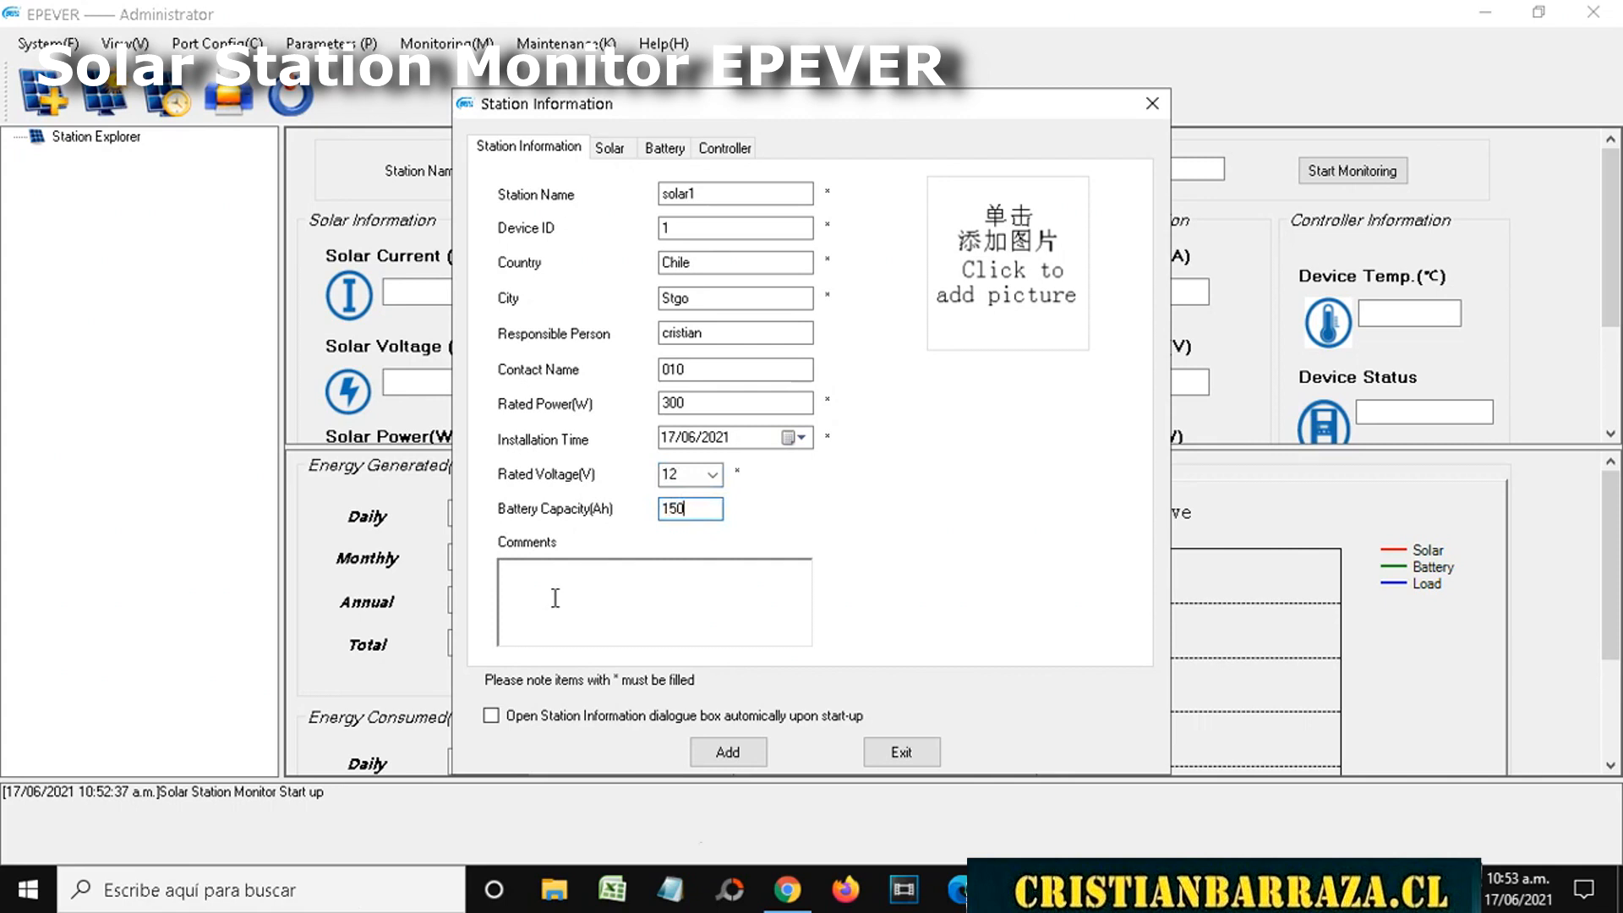
{"action": "left_click", "coordinate": [727, 752]}
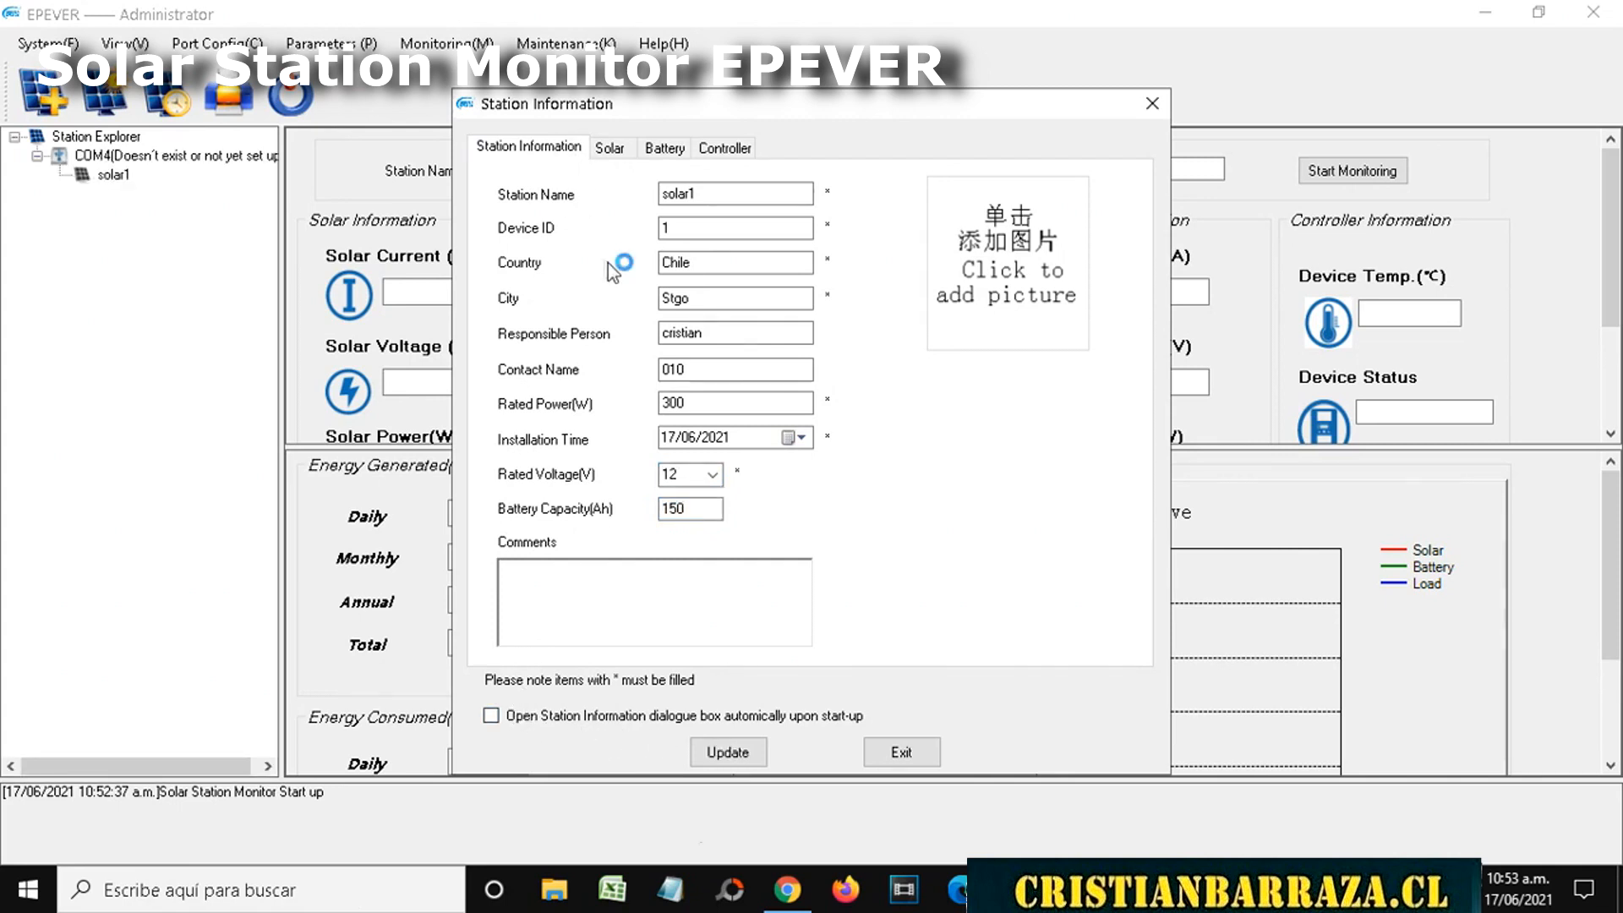
Fill in the station's solar data with PV type poly, peak power 300, 1 paralleled array and total peak power 300 W
{"action": "left_click", "coordinate": [610, 148]}
{"action": "left_click", "coordinate": [736, 195]}
{"action": "type", "text": "p"}
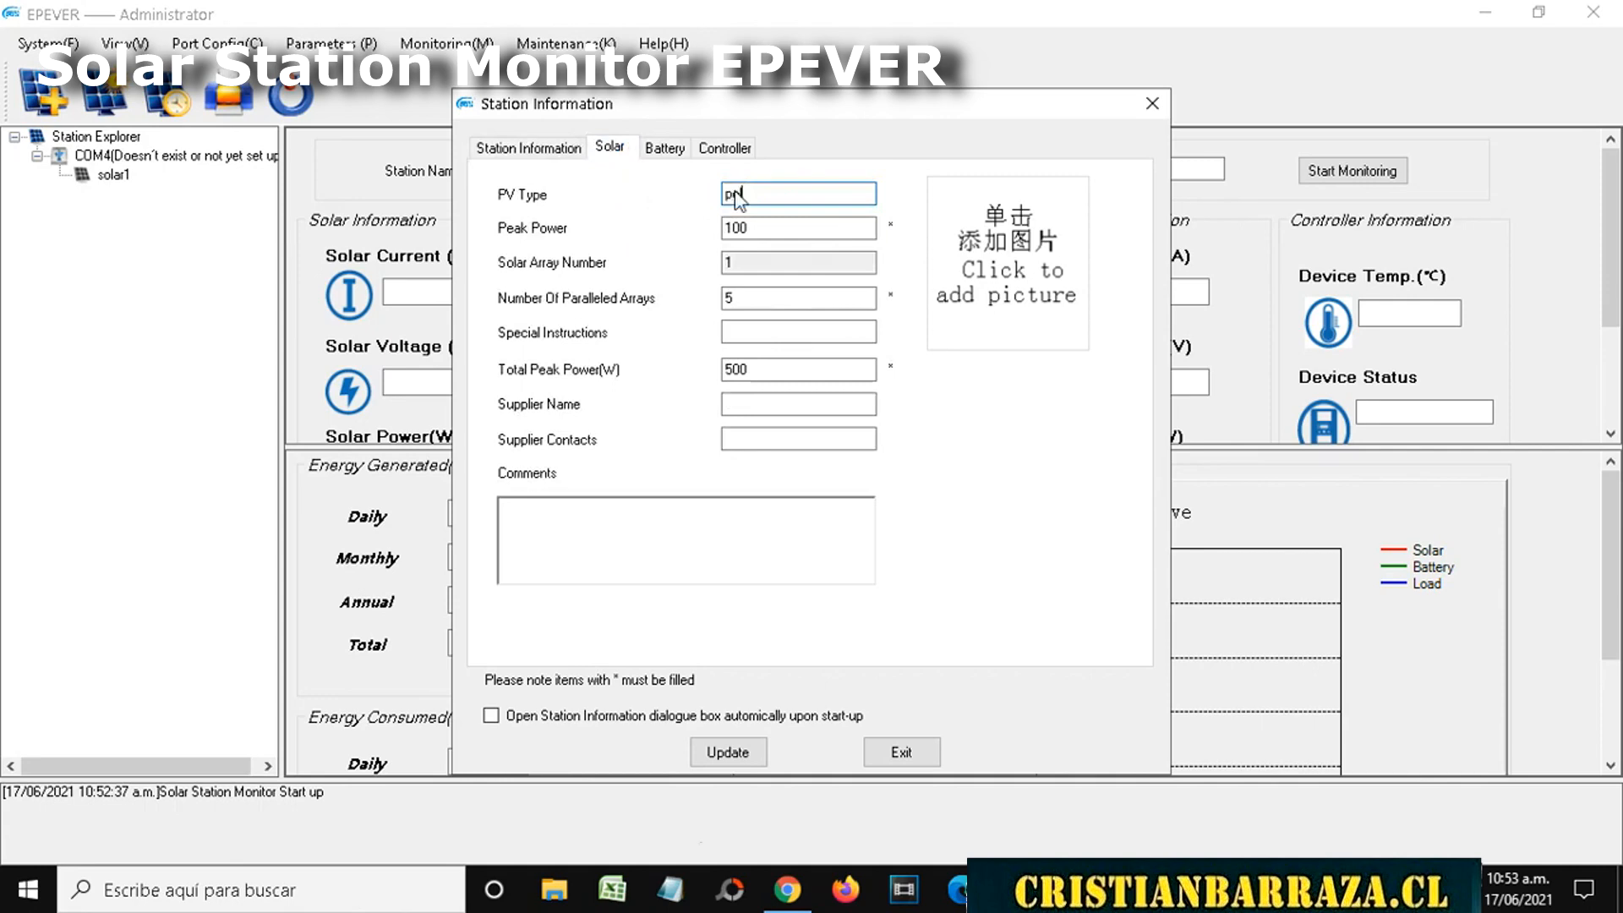
{"action": "type", "text": "oly"}
{"action": "key", "text": "Tab"}
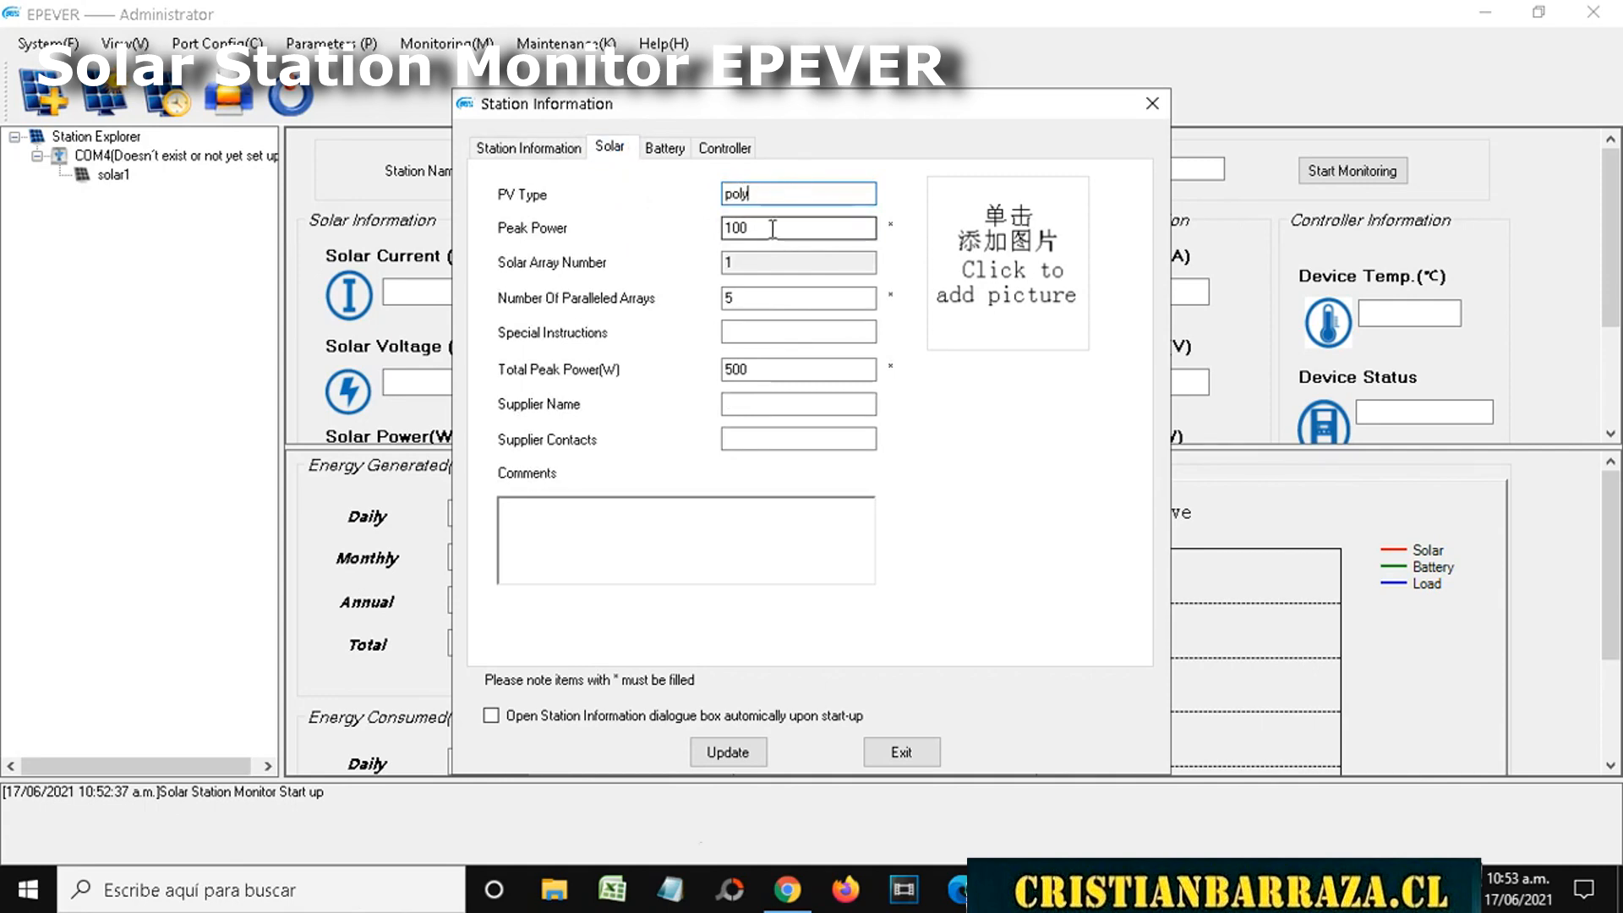
{"action": "type", "text": "300"}
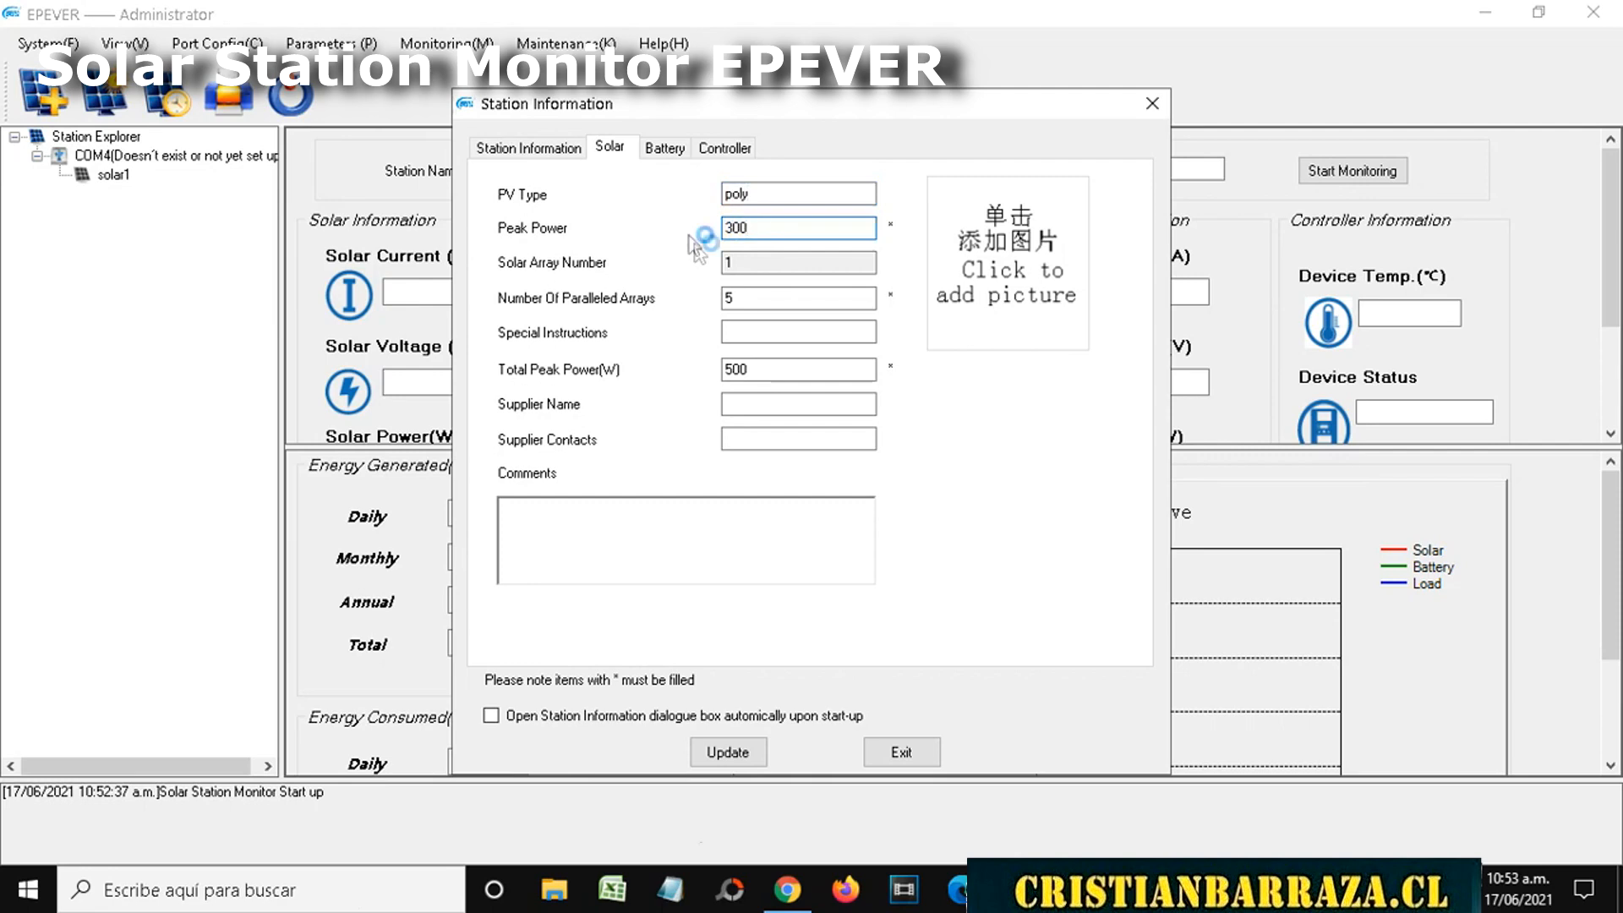
{"action": "key", "text": "Tab"}
{"action": "type", "text": "1"}
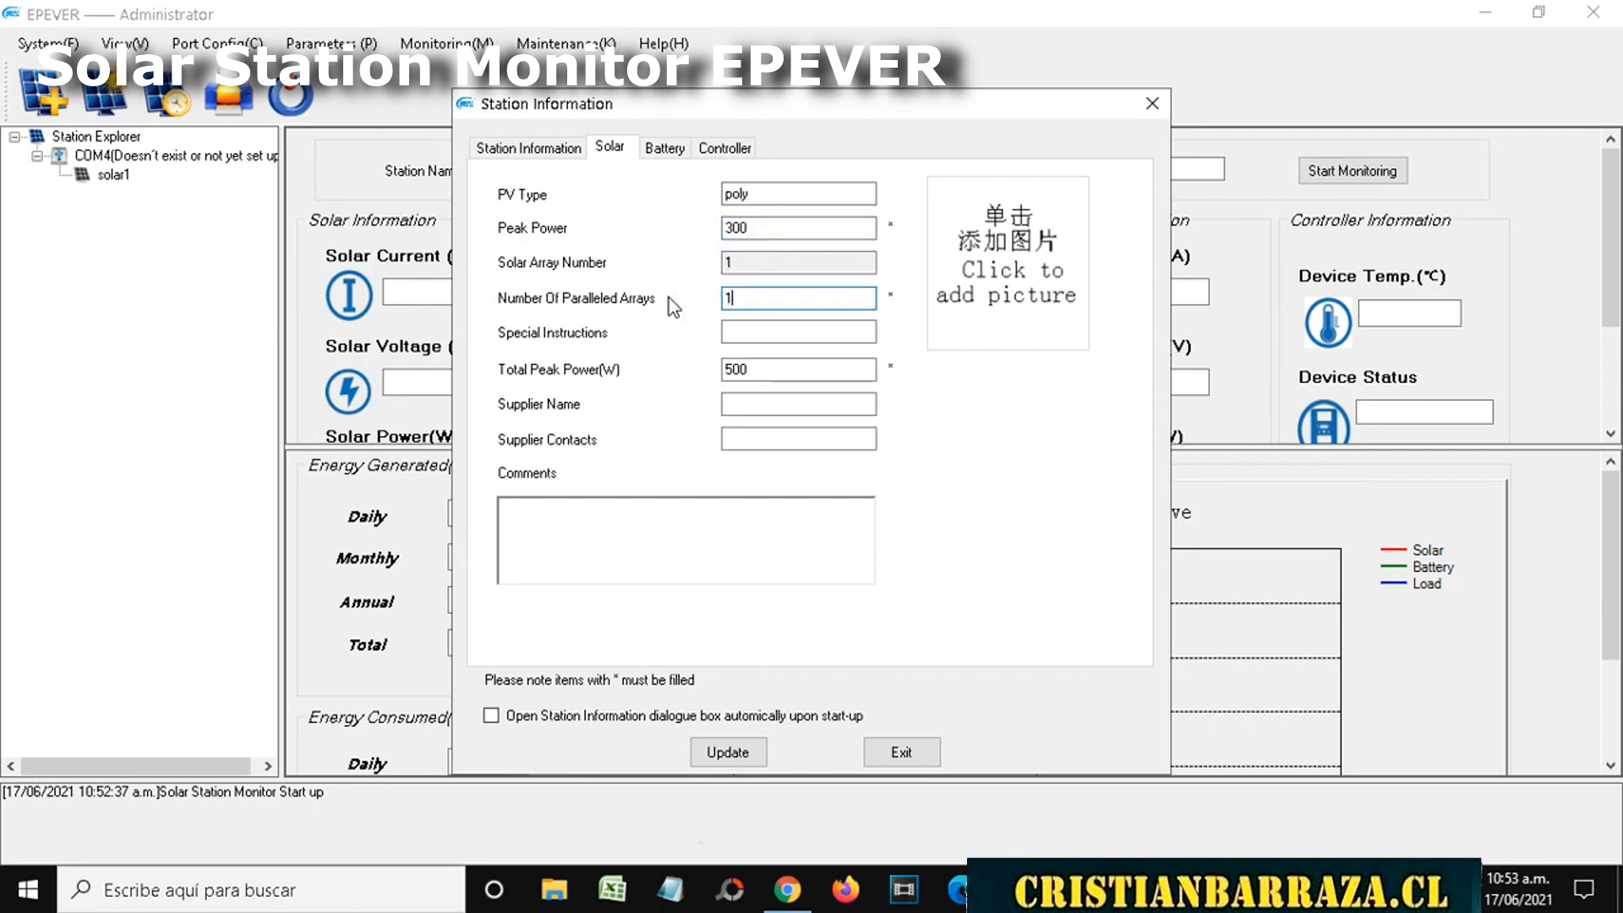
{"action": "double_click", "coordinate": [765, 367]}
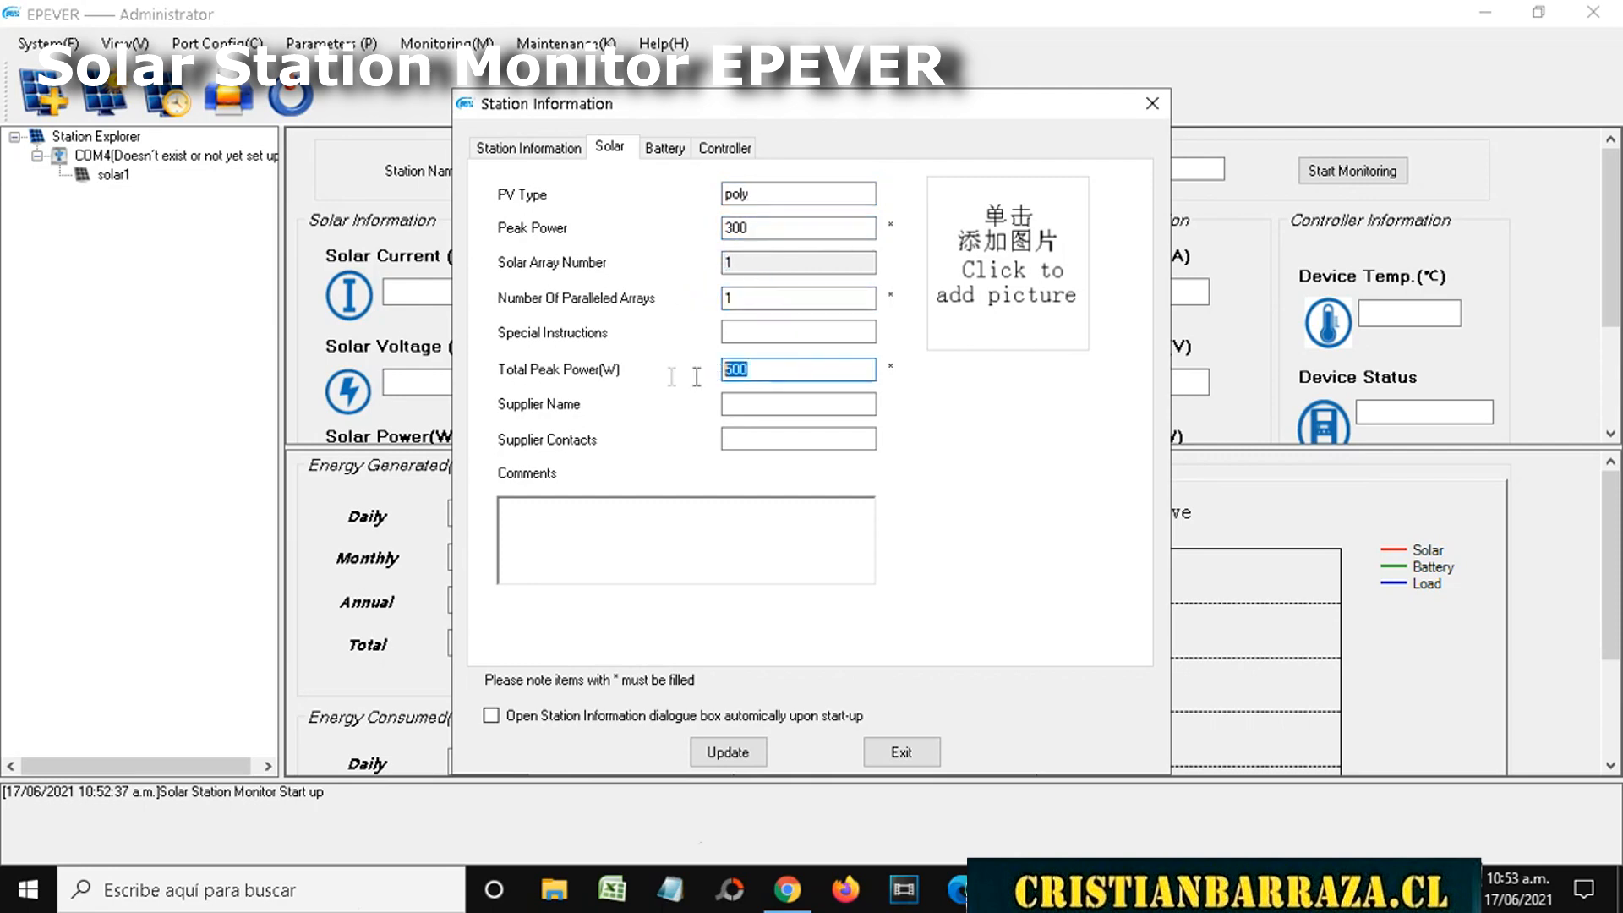
{"action": "type", "text": "300"}
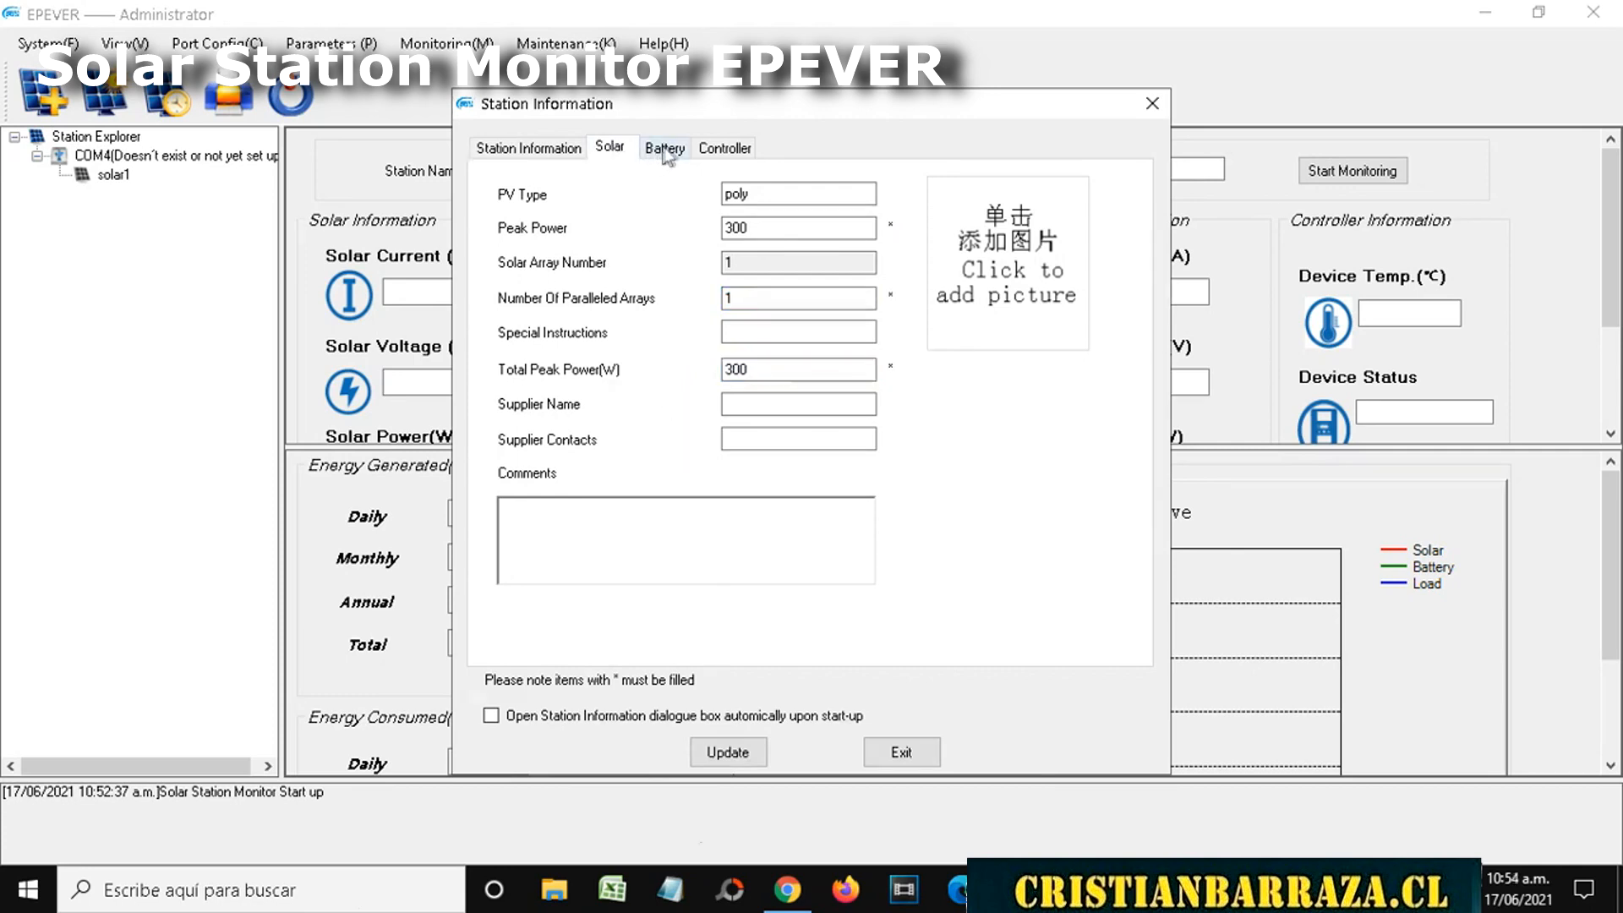
Set the station's individual battery data to 150 Ah and 12 V per battery, and update the station record
{"action": "left_click", "coordinate": [666, 149]}
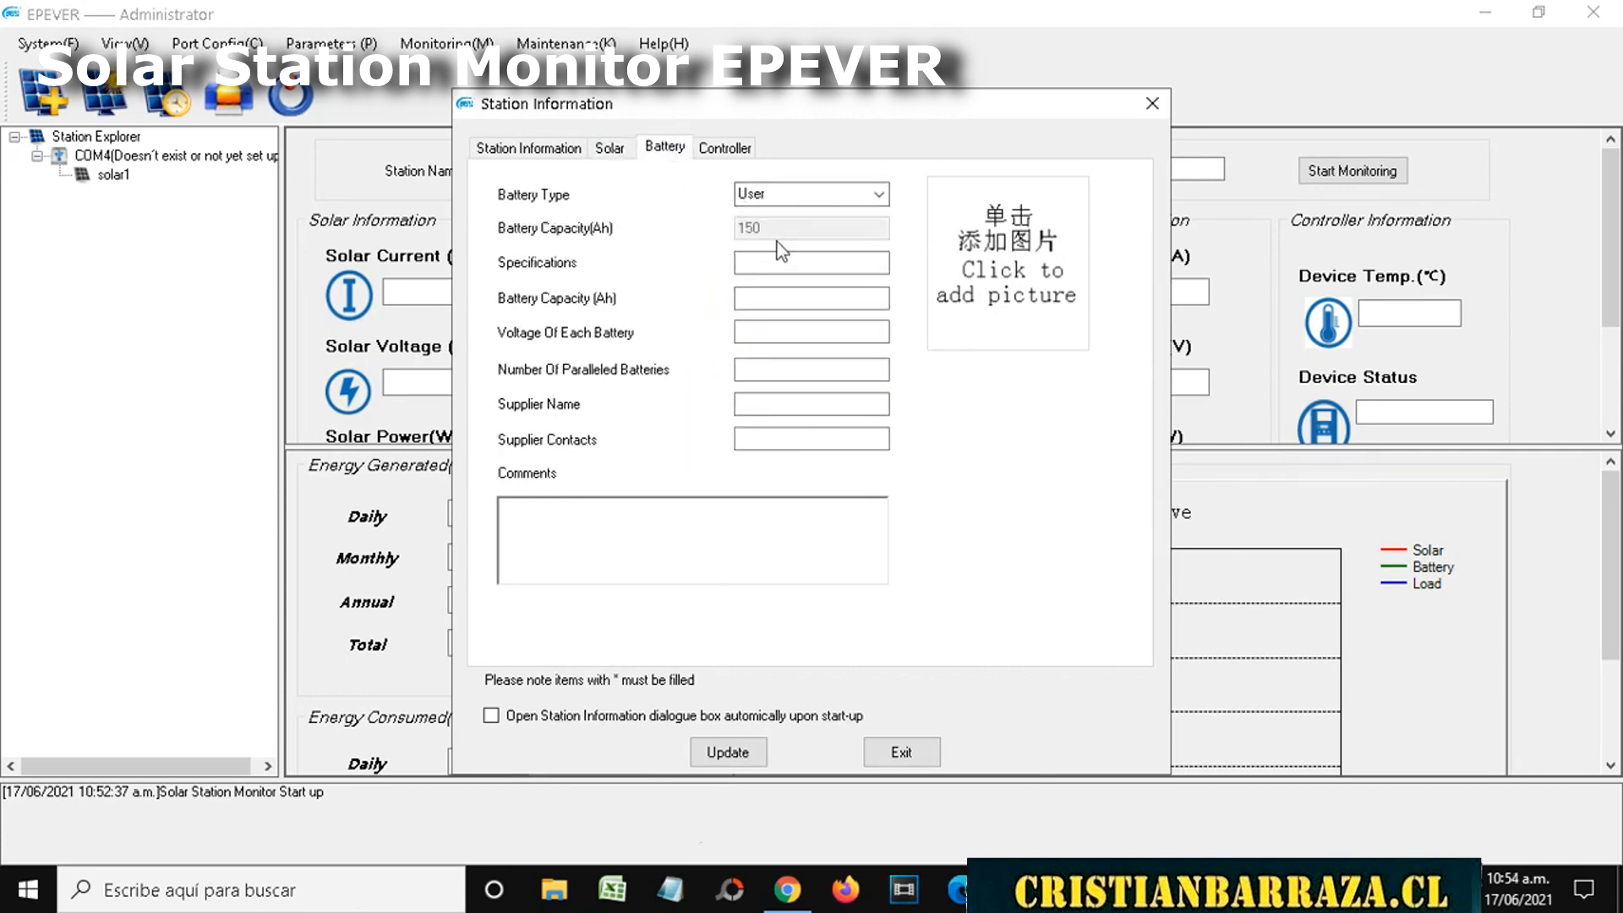
{"action": "left_click", "coordinate": [757, 263]}
{"action": "left_click", "coordinate": [750, 303]}
{"action": "type", "text": "150"}
{"action": "left_click", "coordinate": [769, 338]}
{"action": "type", "text": "12"}
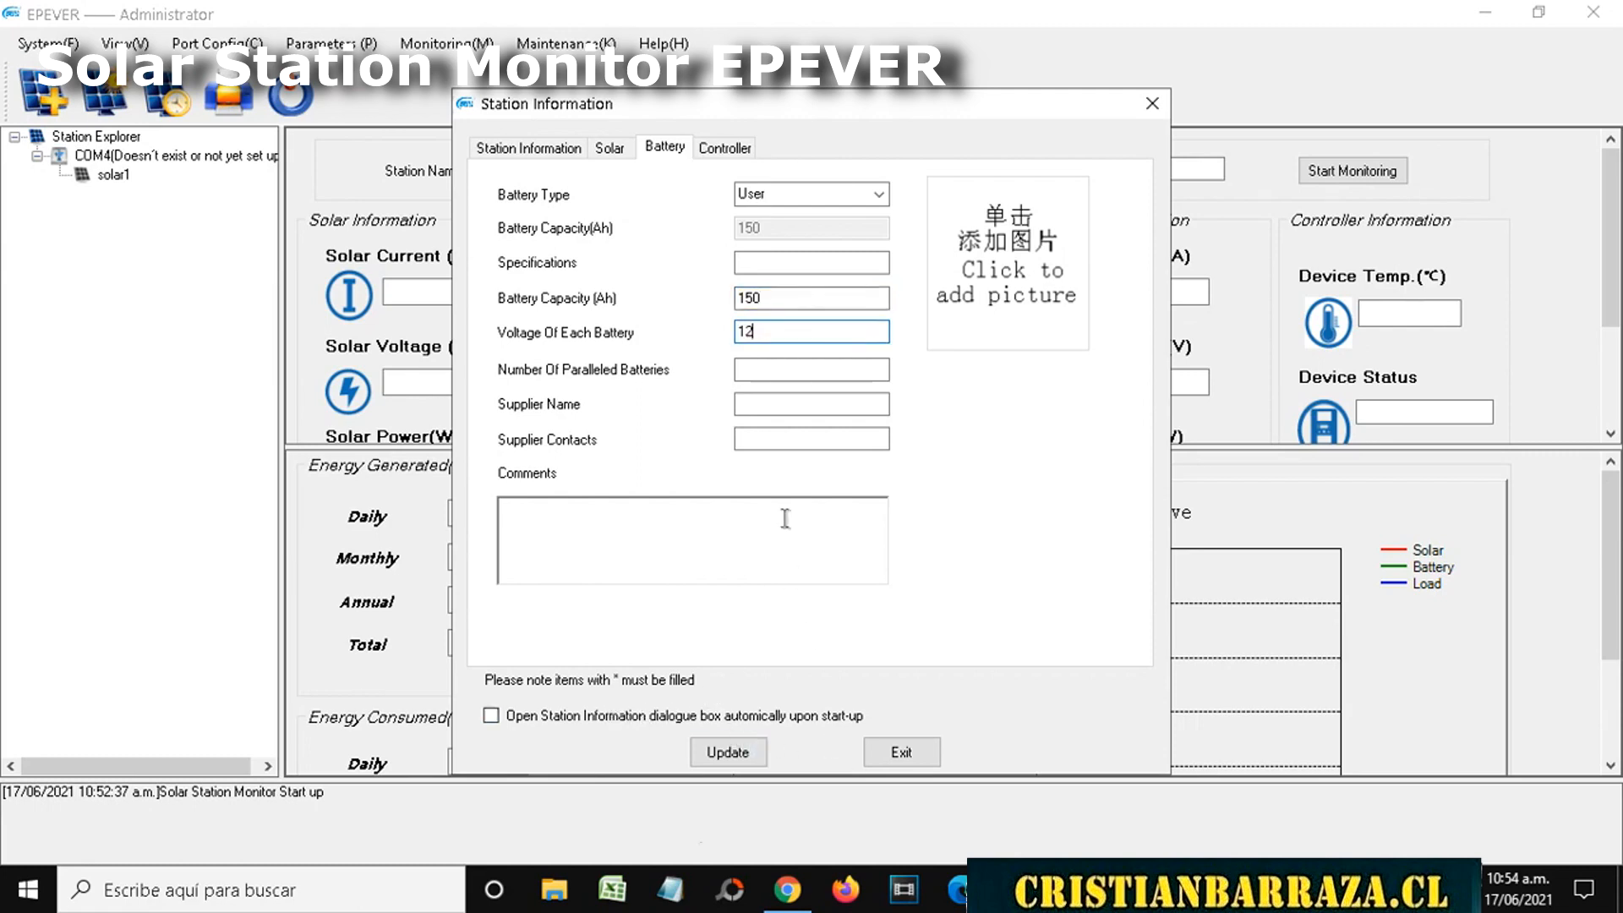
{"action": "left_click", "coordinate": [728, 149]}
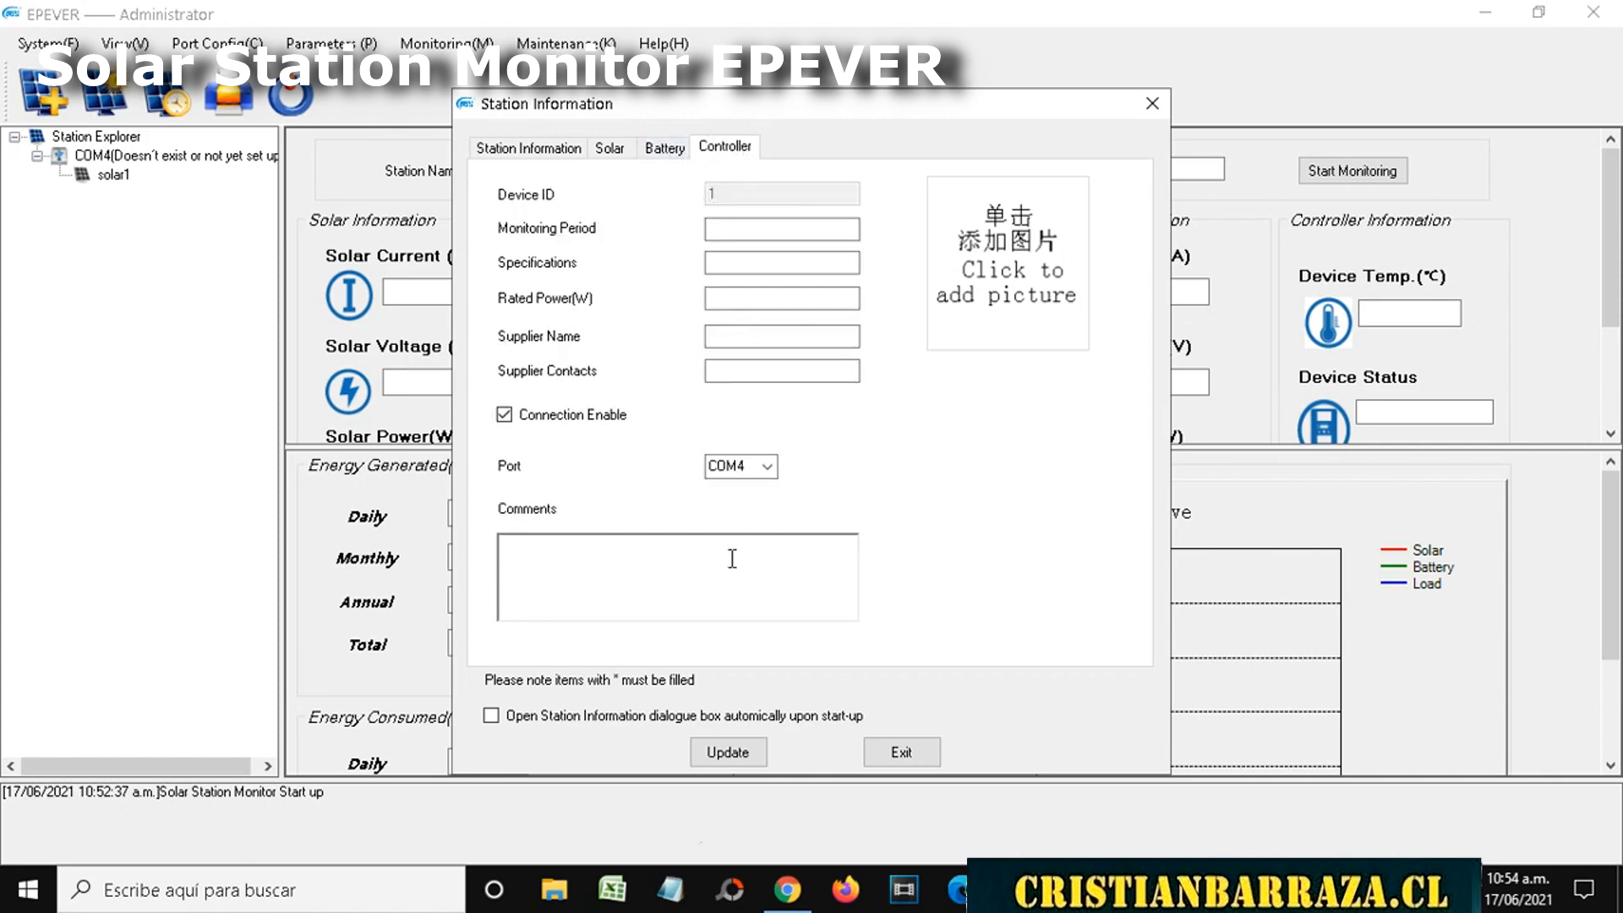
{"action": "left_click", "coordinate": [668, 150]}
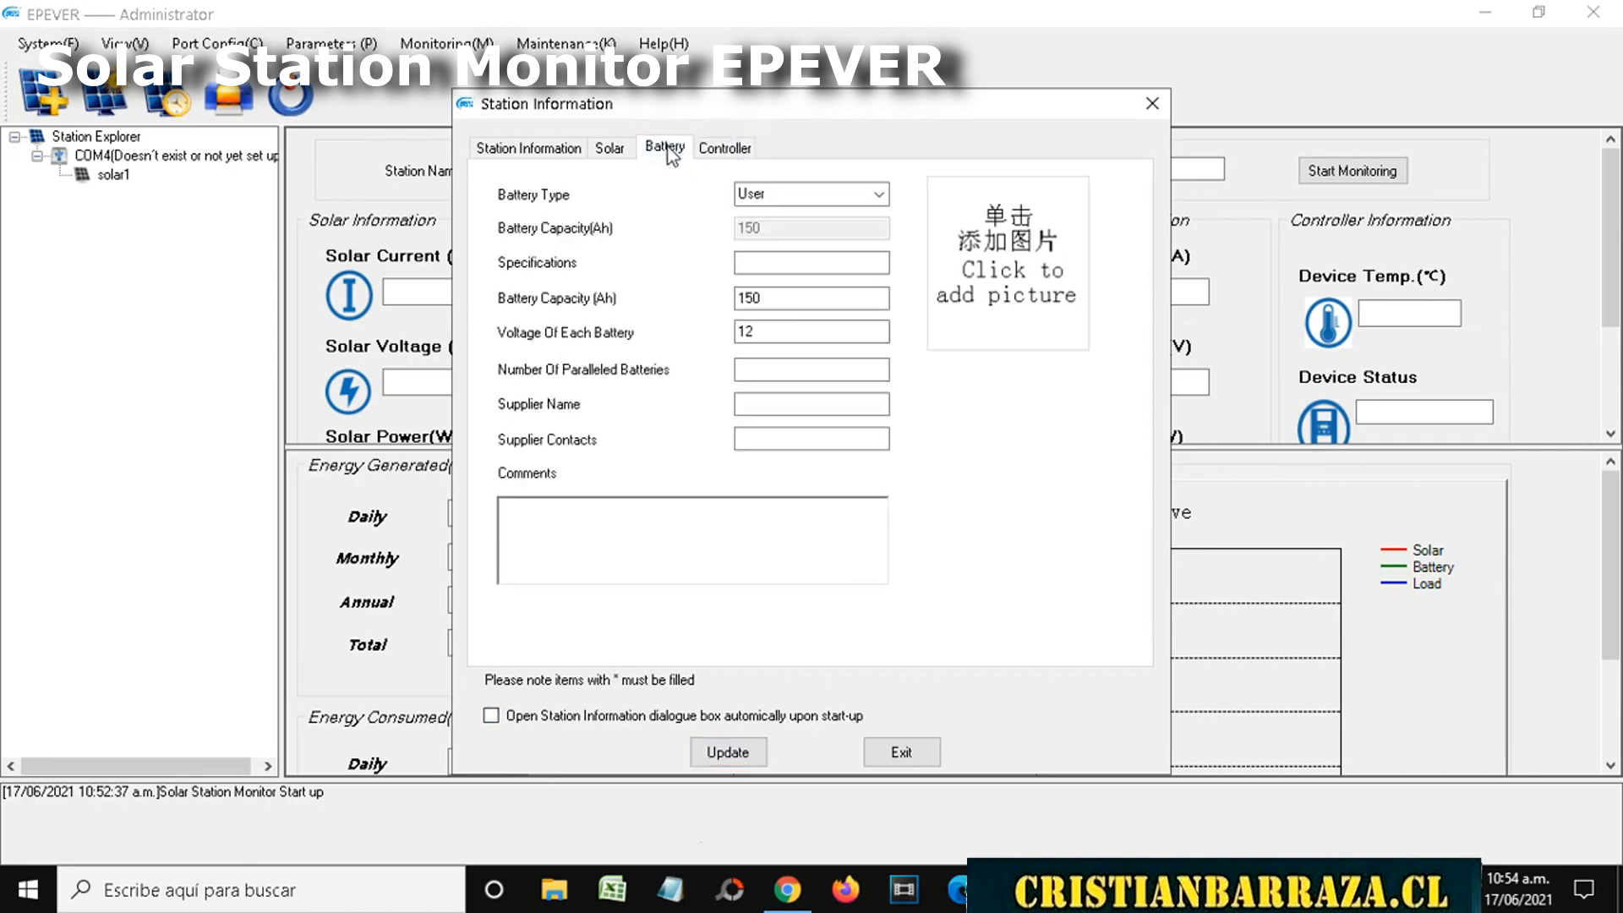
{"action": "left_click", "coordinate": [738, 758]}
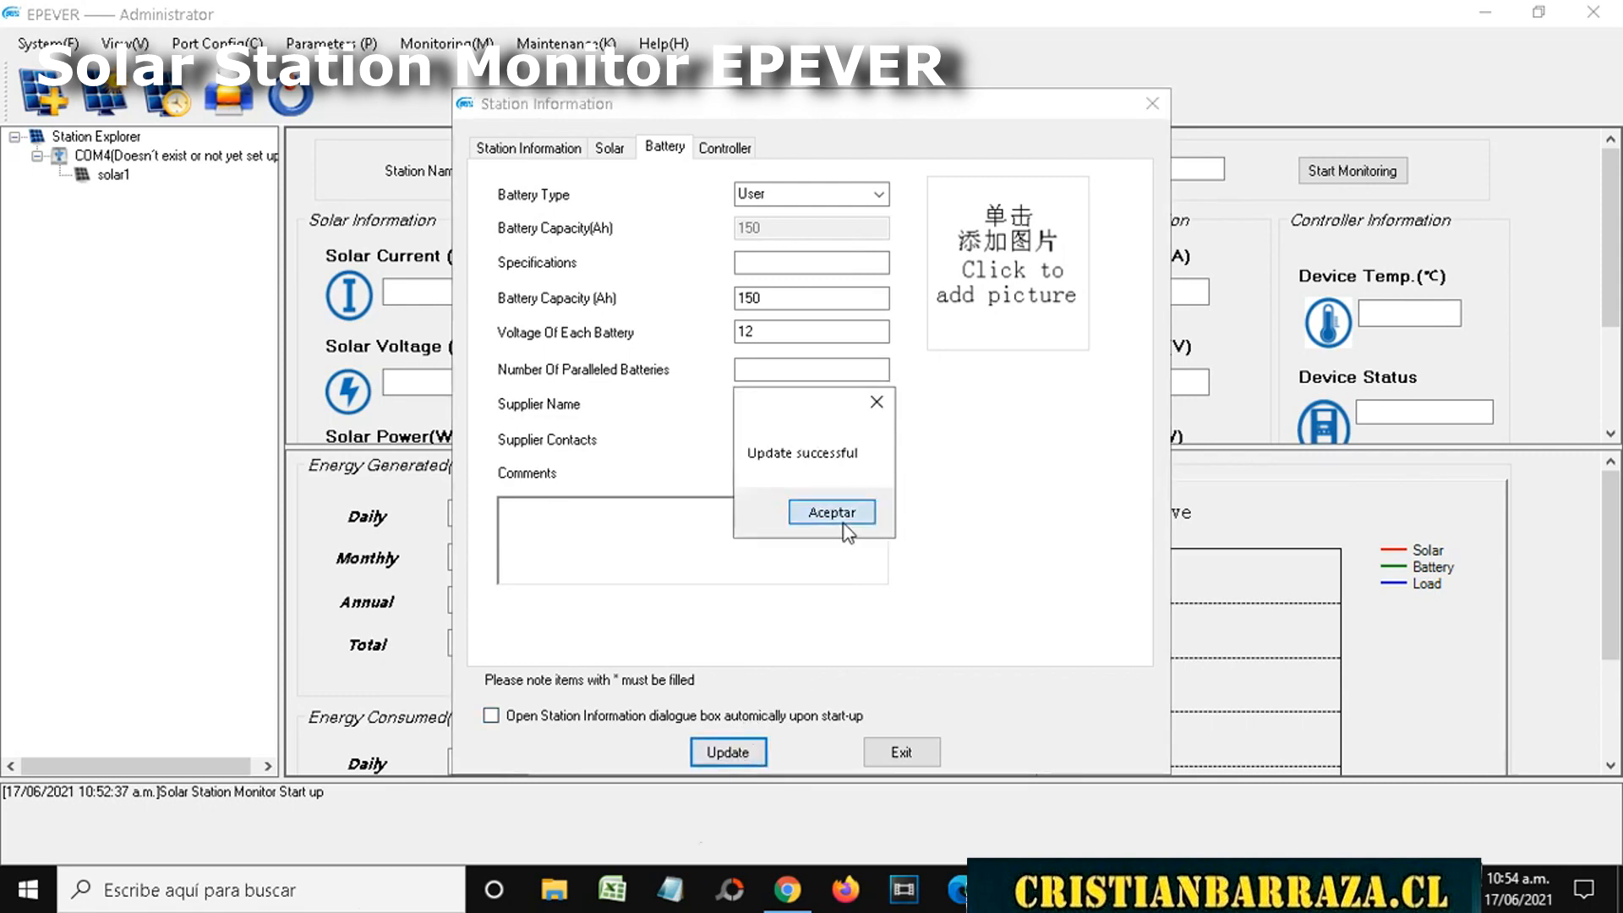
{"action": "left_click", "coordinate": [832, 513]}
Reopen the solar1 station from the explorer and review its saved station, solar and battery details
{"action": "left_click", "coordinate": [111, 175]}
{"action": "double_click", "coordinate": [111, 175]}
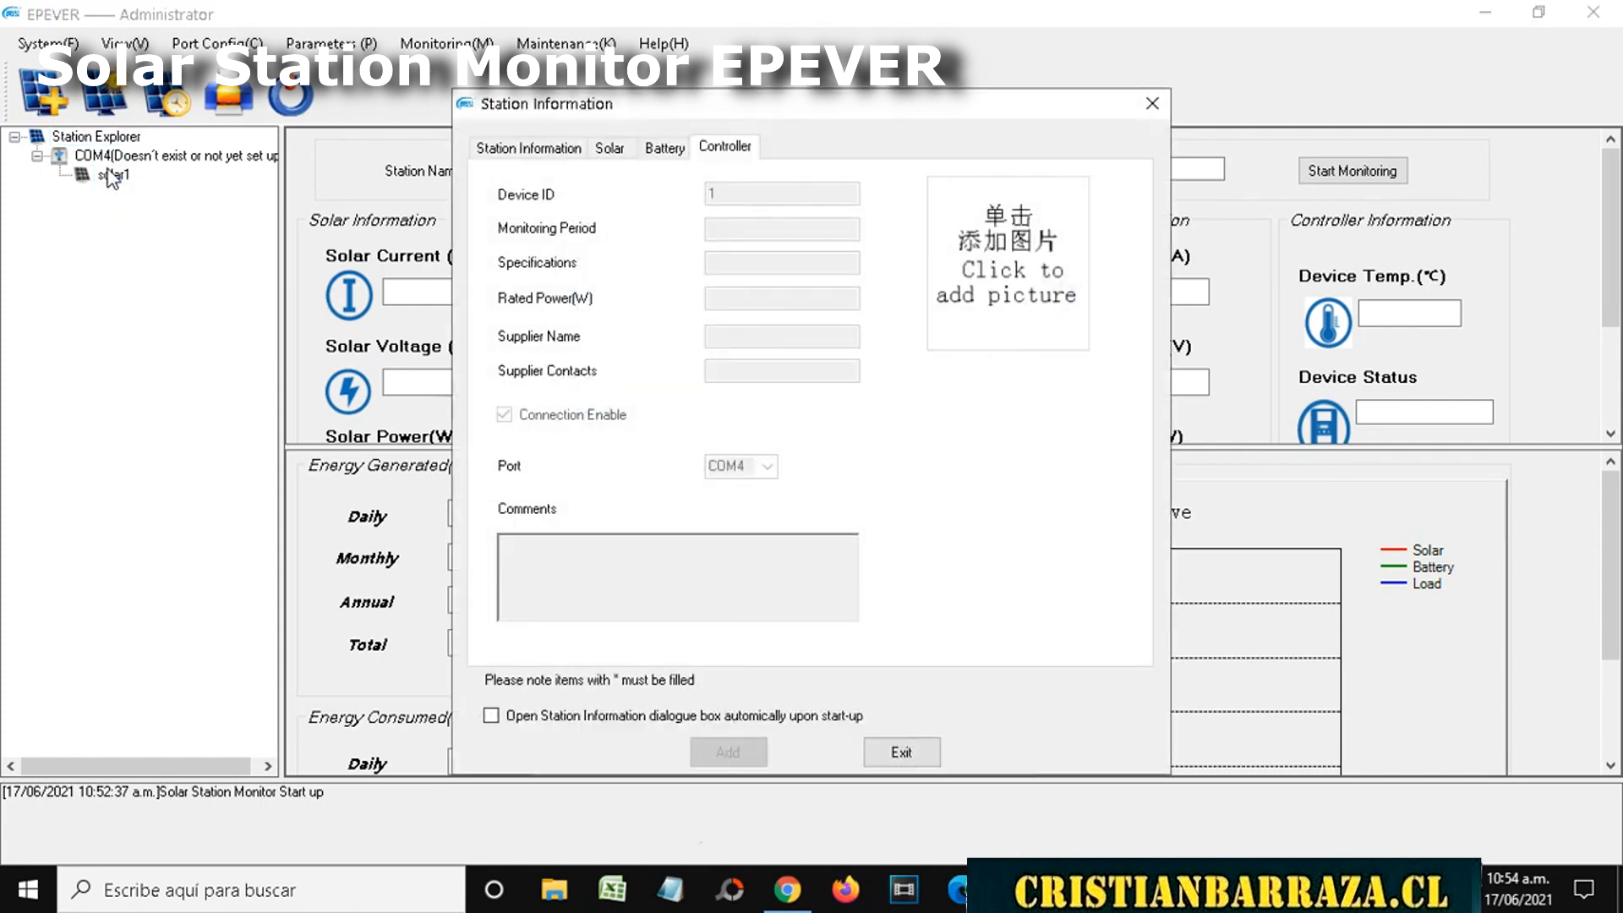
{"action": "left_click", "coordinate": [516, 149]}
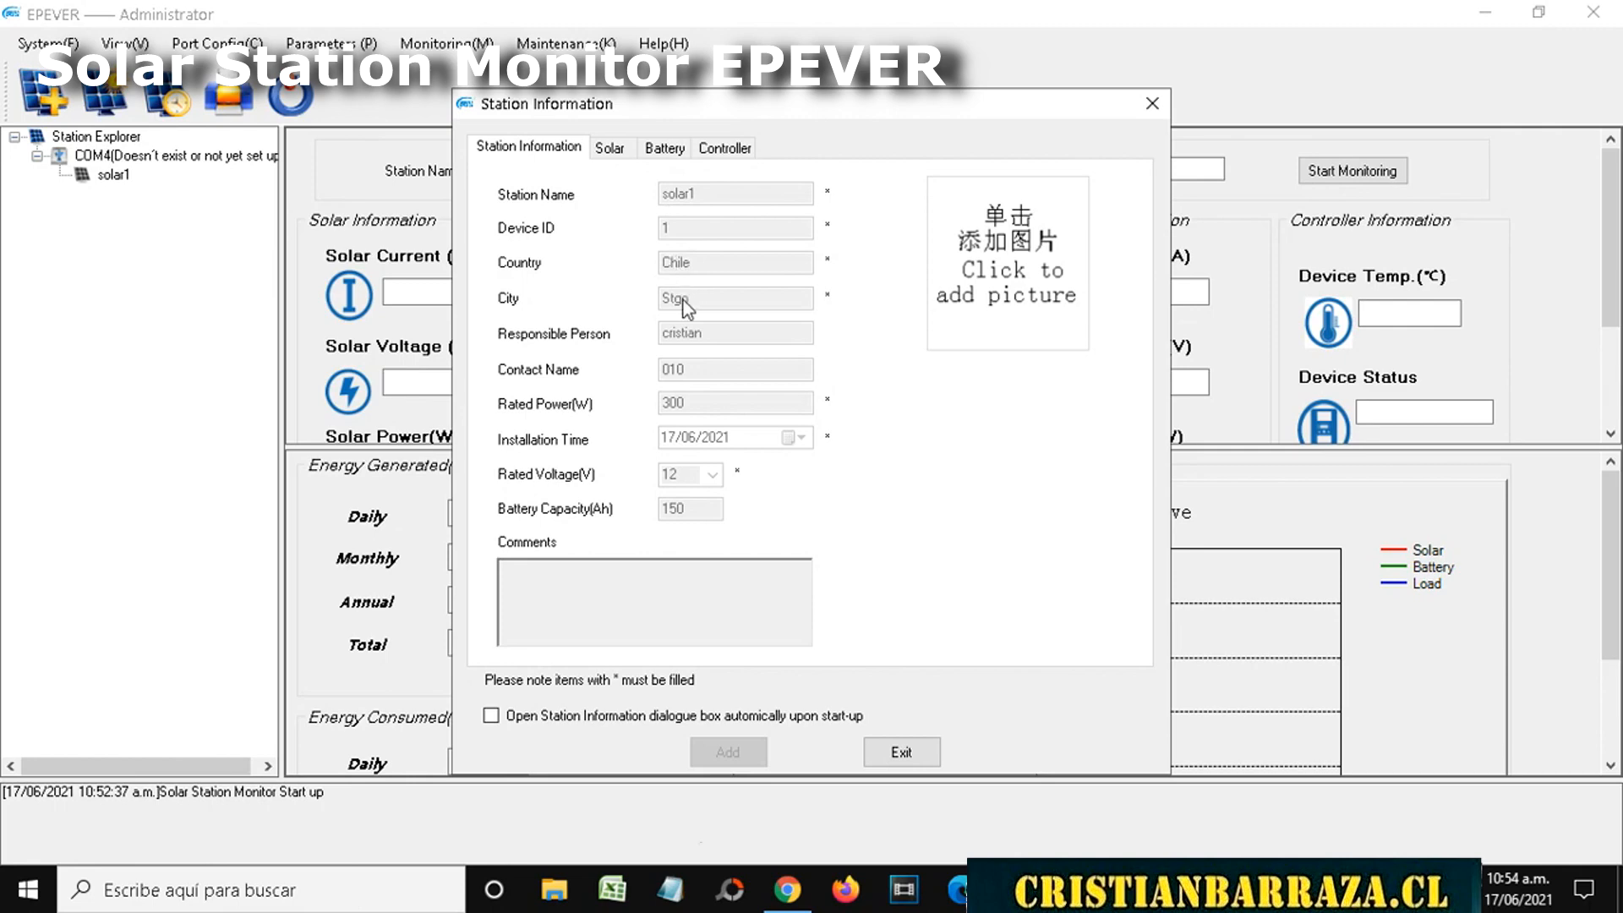
{"action": "left_click", "coordinate": [607, 147]}
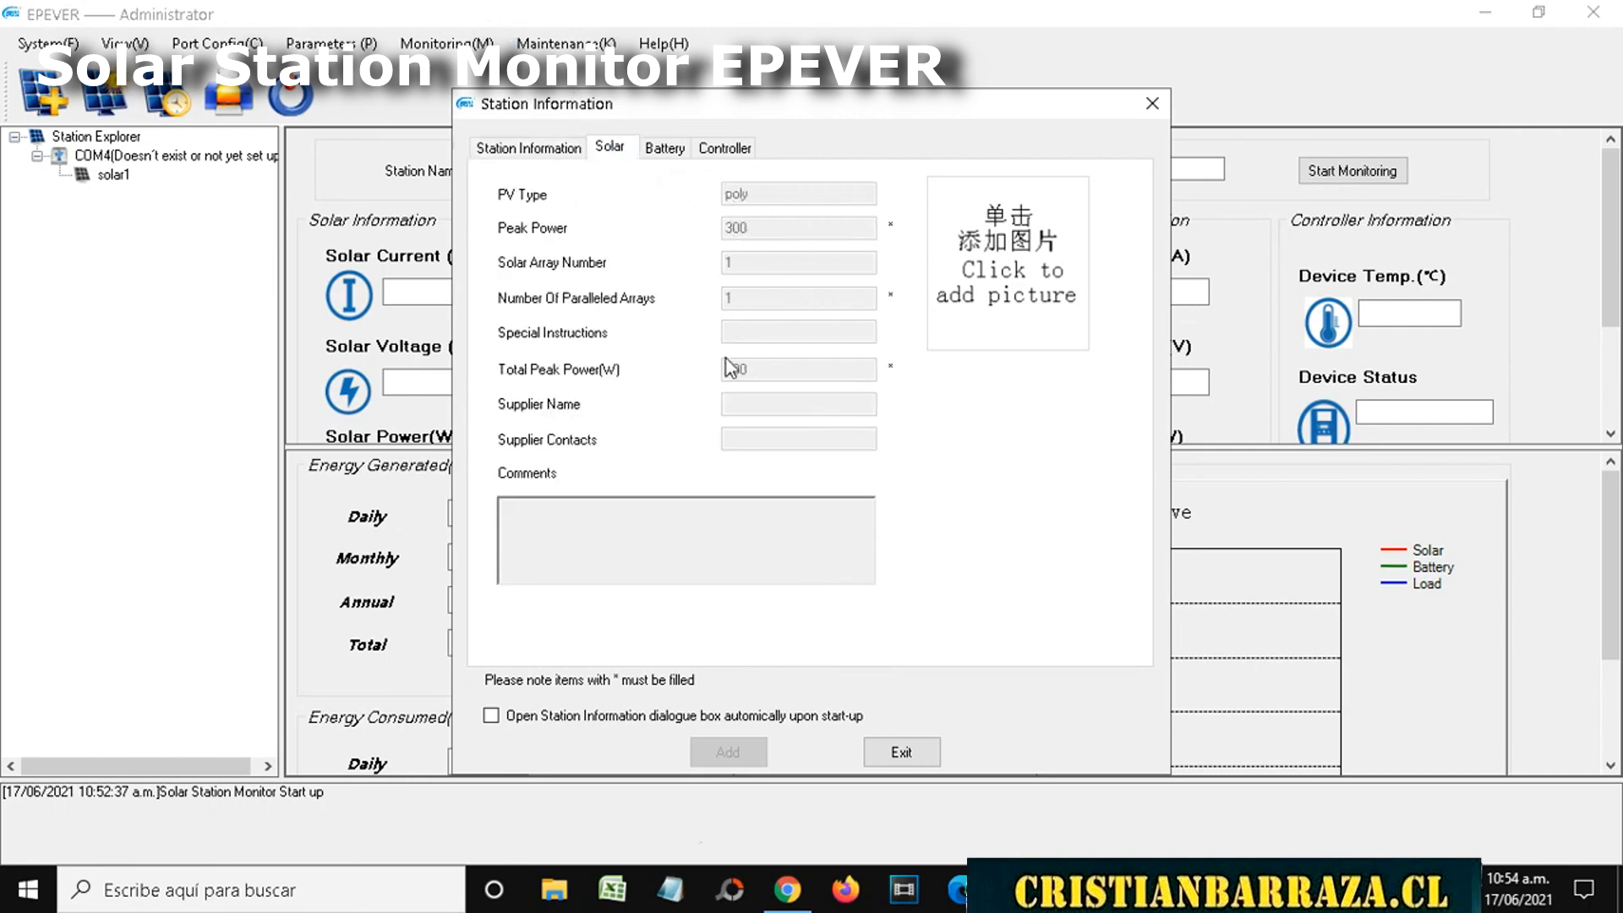
{"action": "left_click", "coordinate": [664, 147]}
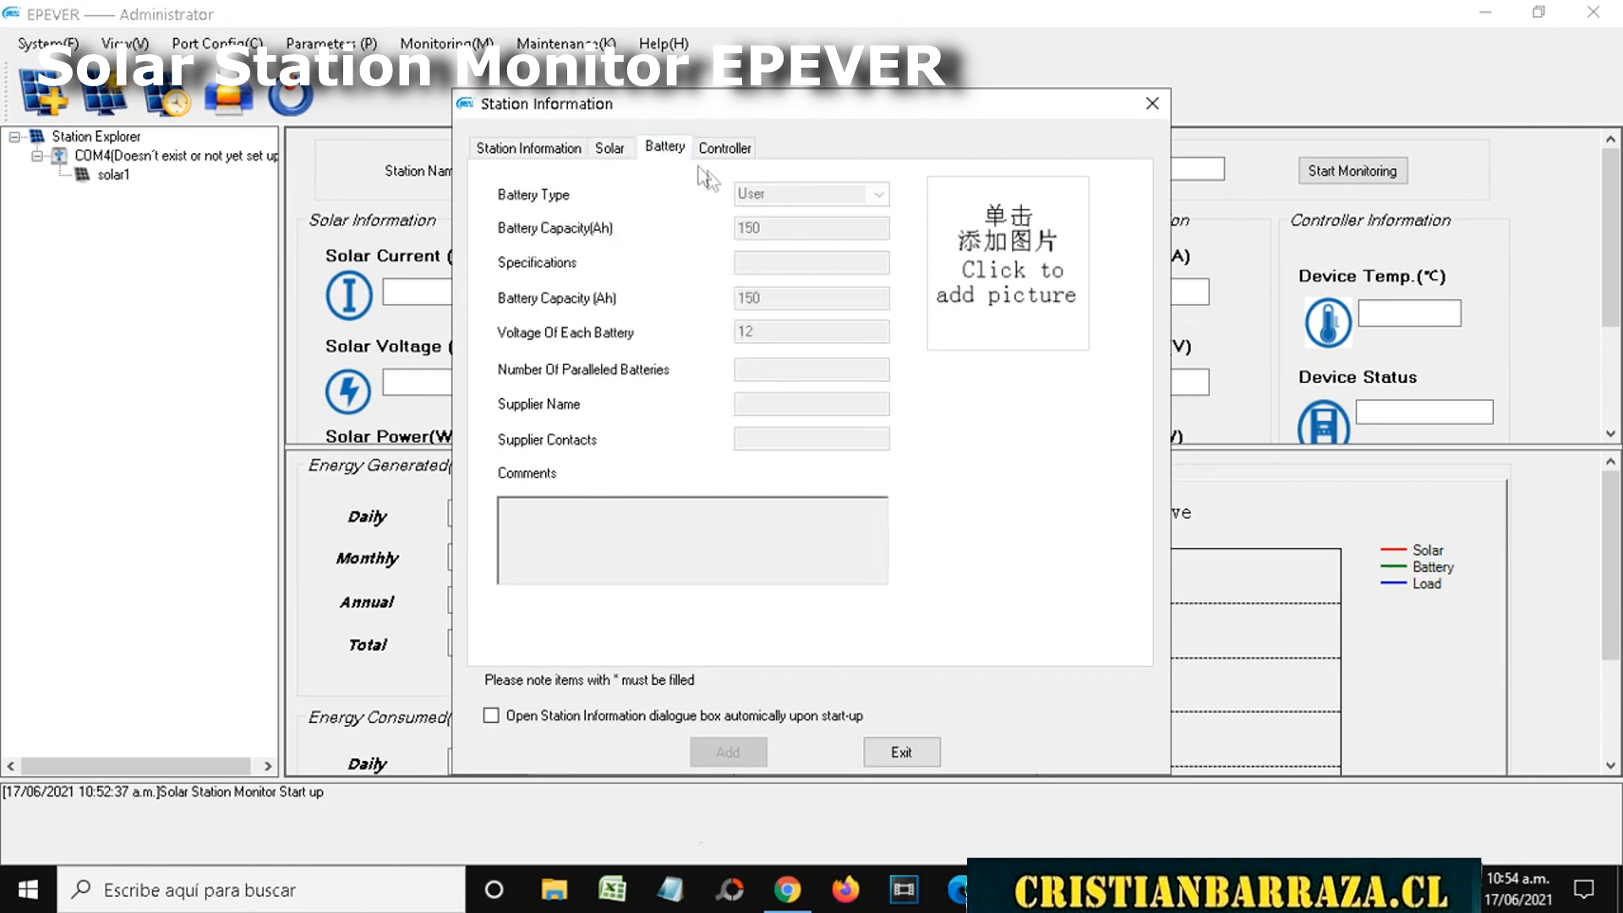
Review the solar1 station's controller details, close the station information, and check the list of stations available for monitoring
{"action": "left_click", "coordinate": [724, 151]}
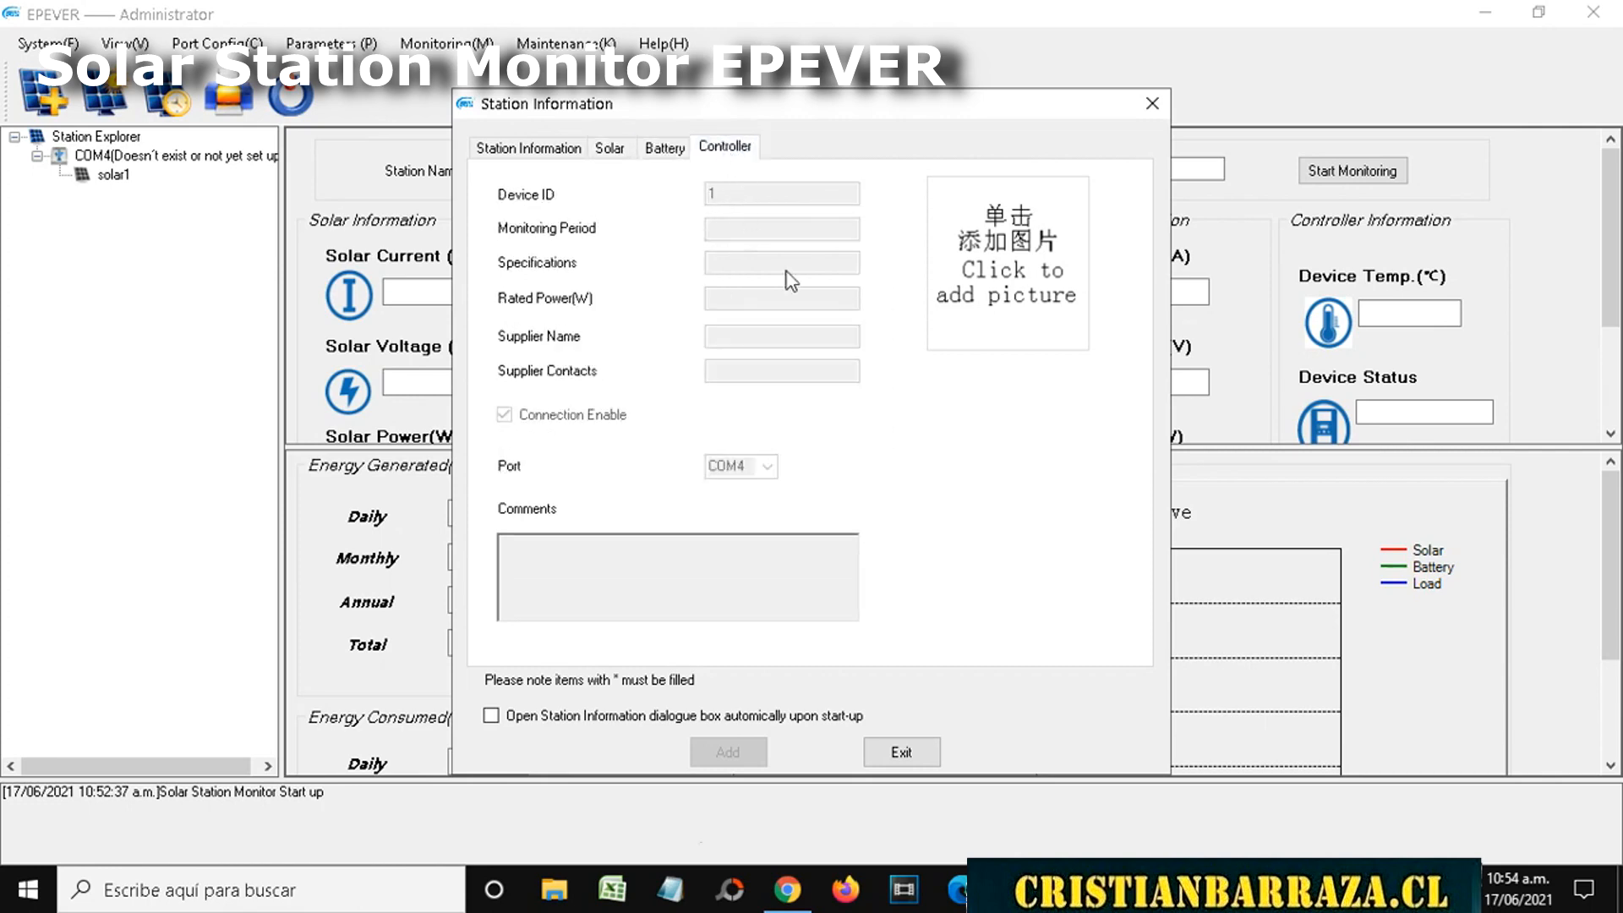
{"action": "left_click", "coordinate": [917, 755]}
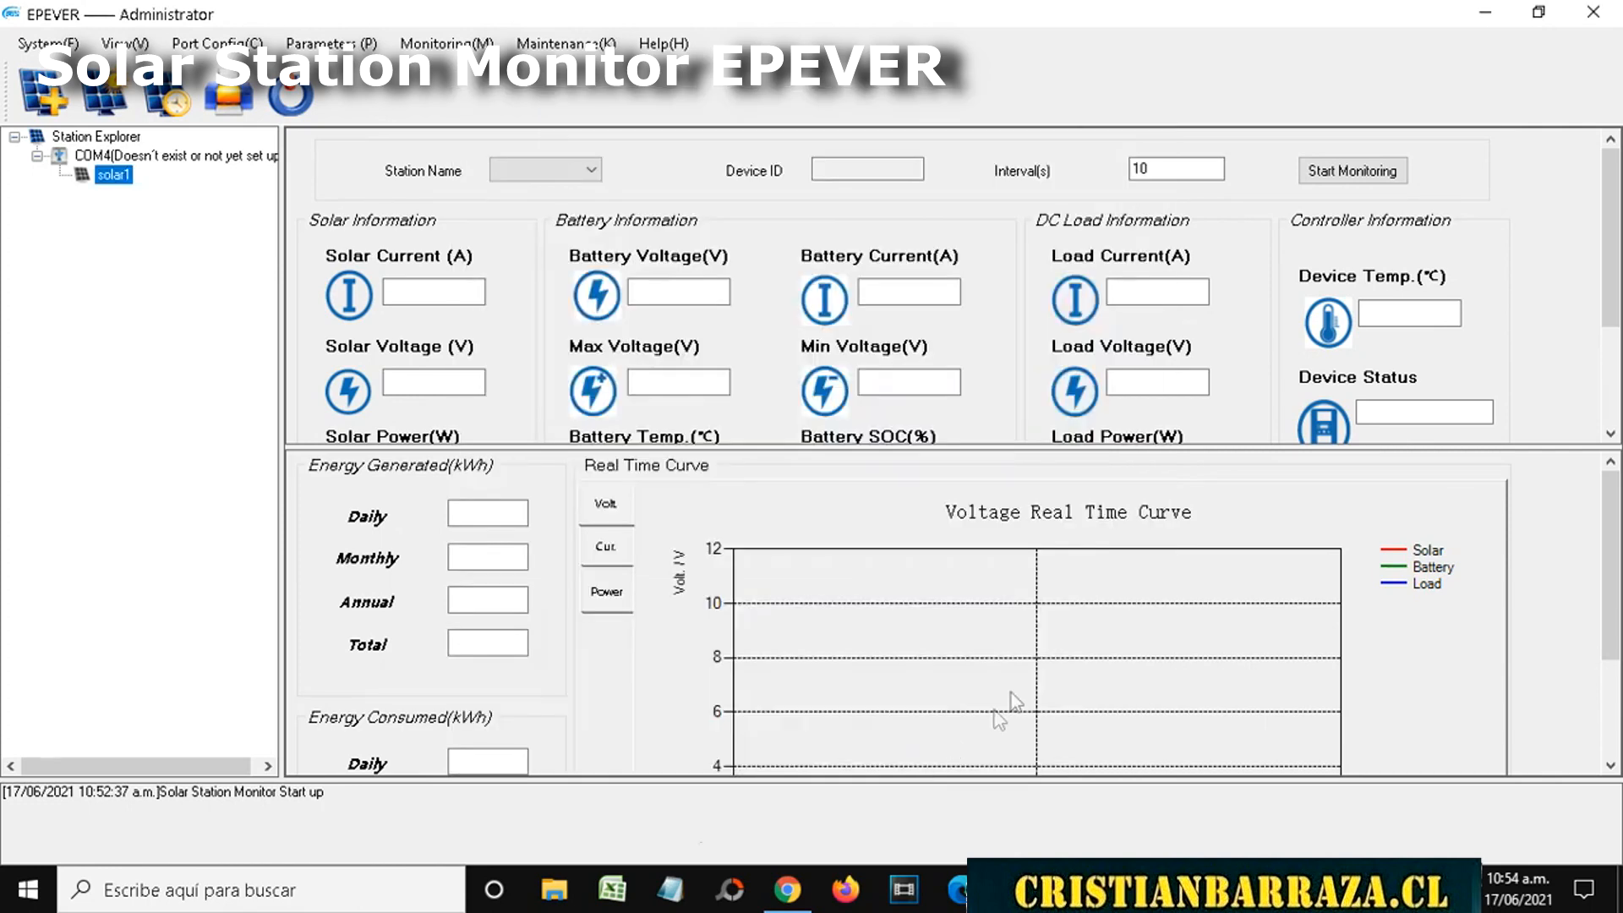
{"action": "left_click", "coordinate": [591, 169]}
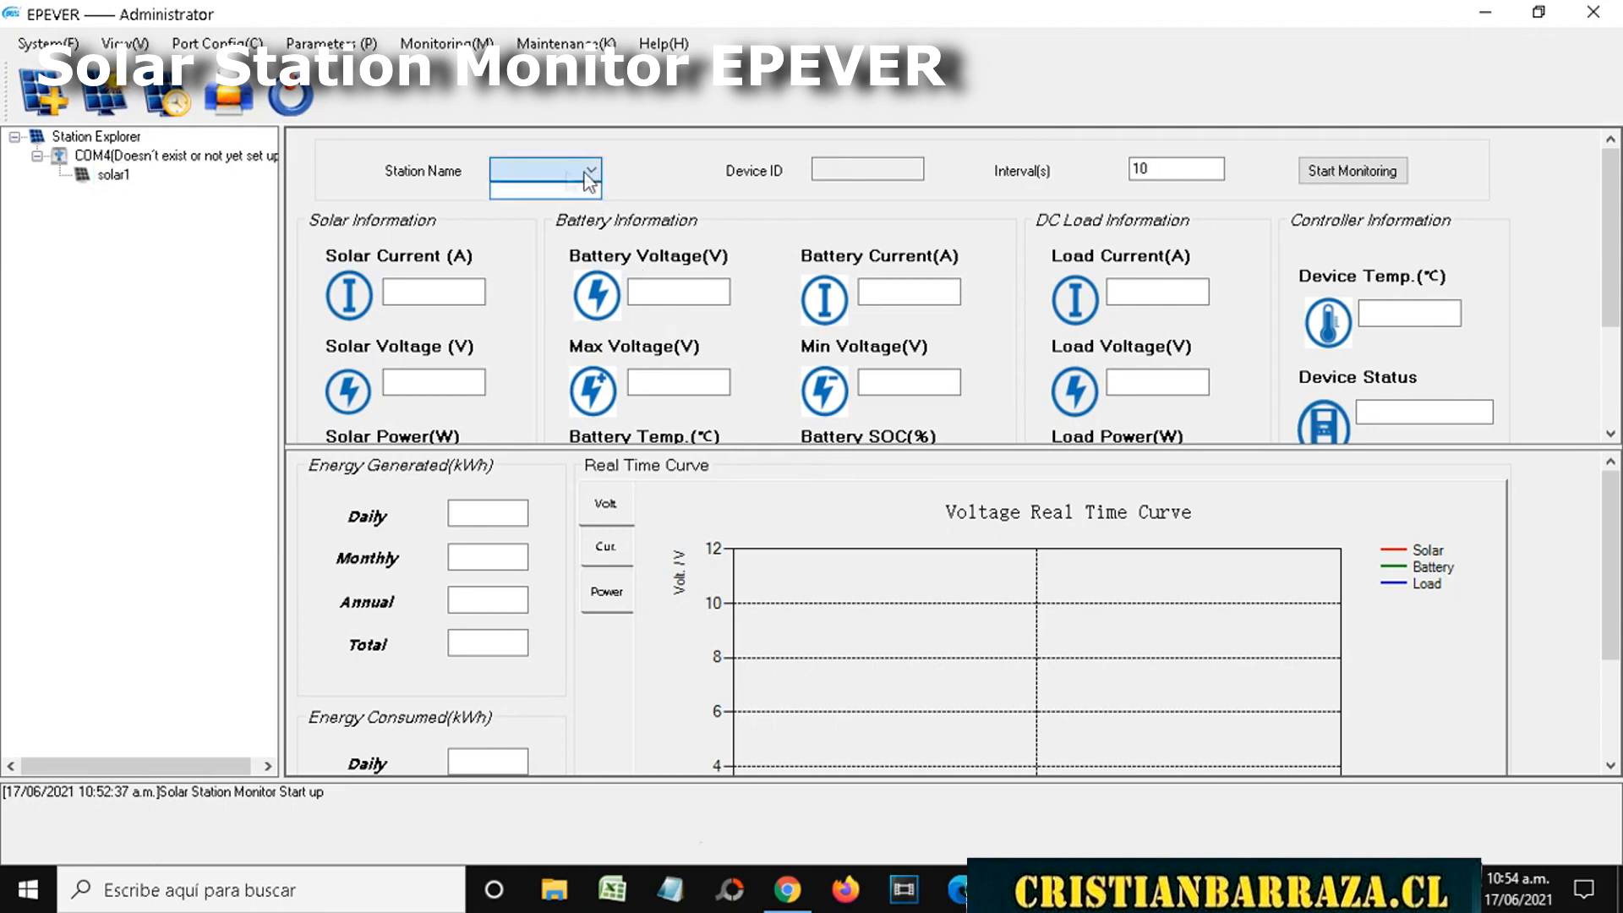
{"action": "left_click", "coordinate": [116, 389]}
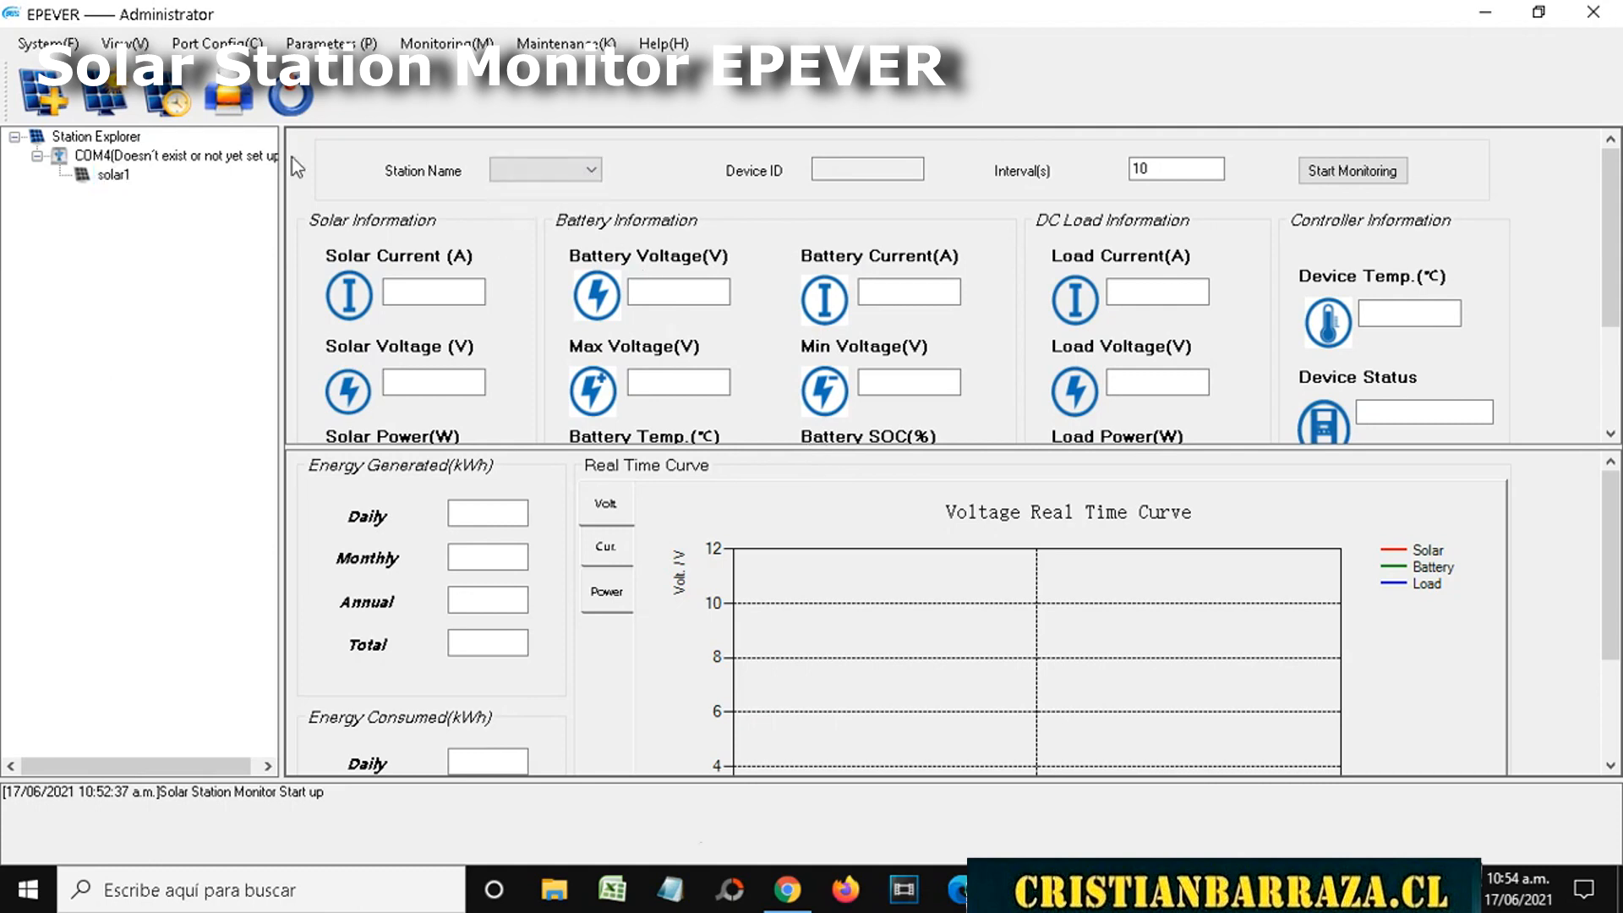
Add serial port COM4 at 115200 baud with no parity to the port configuration, and update its settings
{"action": "left_click", "coordinate": [252, 50]}
{"action": "left_click", "coordinate": [216, 73]}
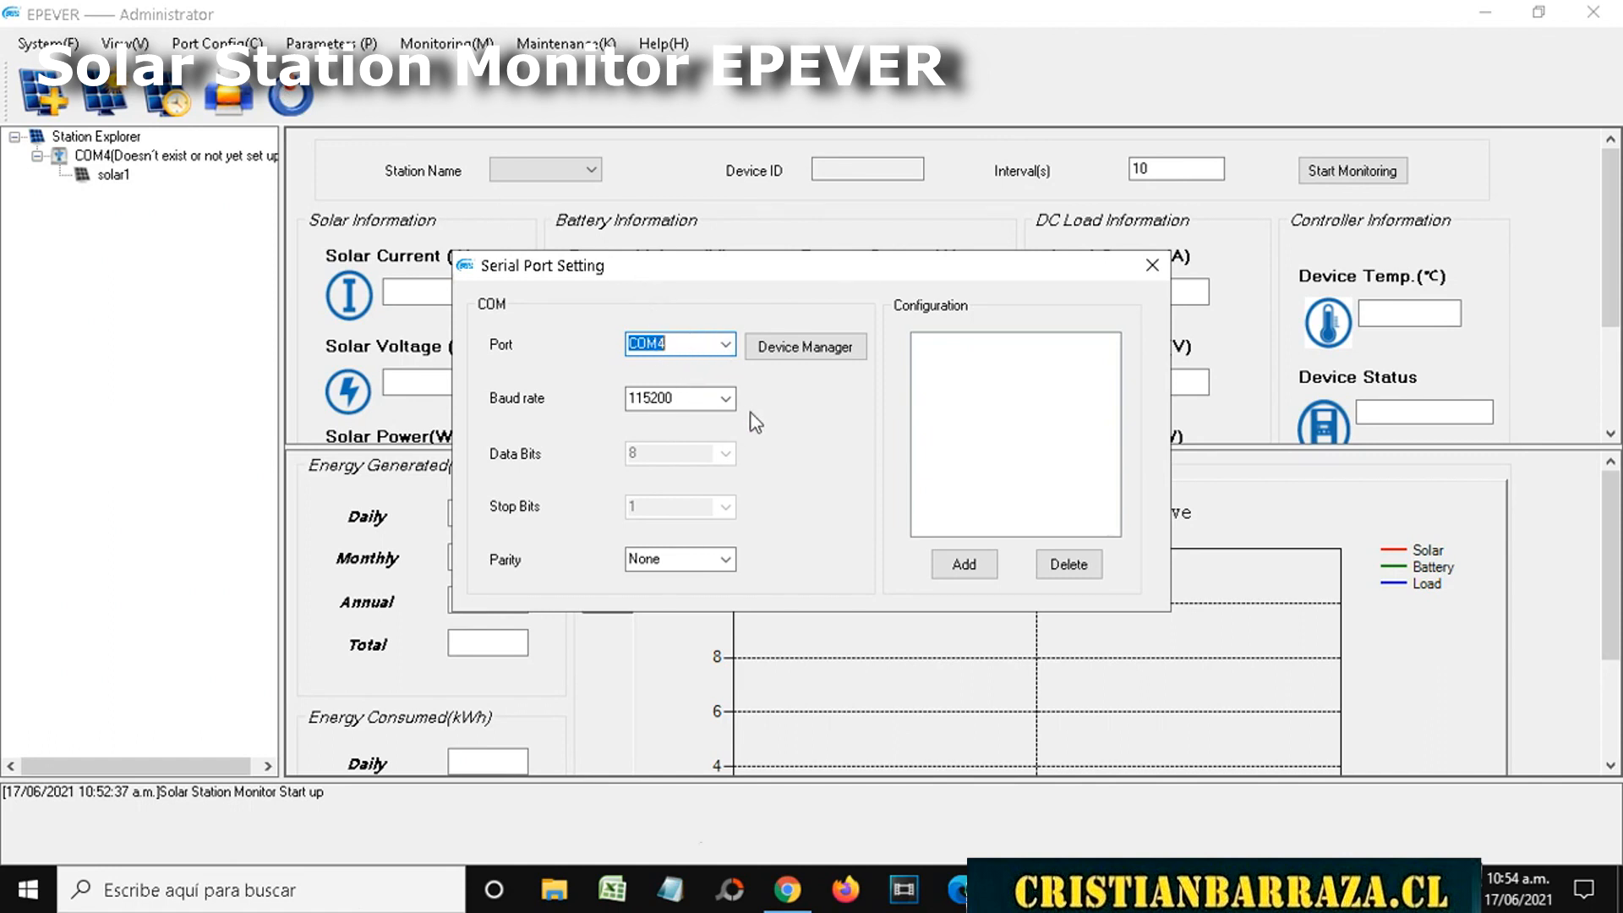
{"action": "left_click", "coordinate": [959, 565]}
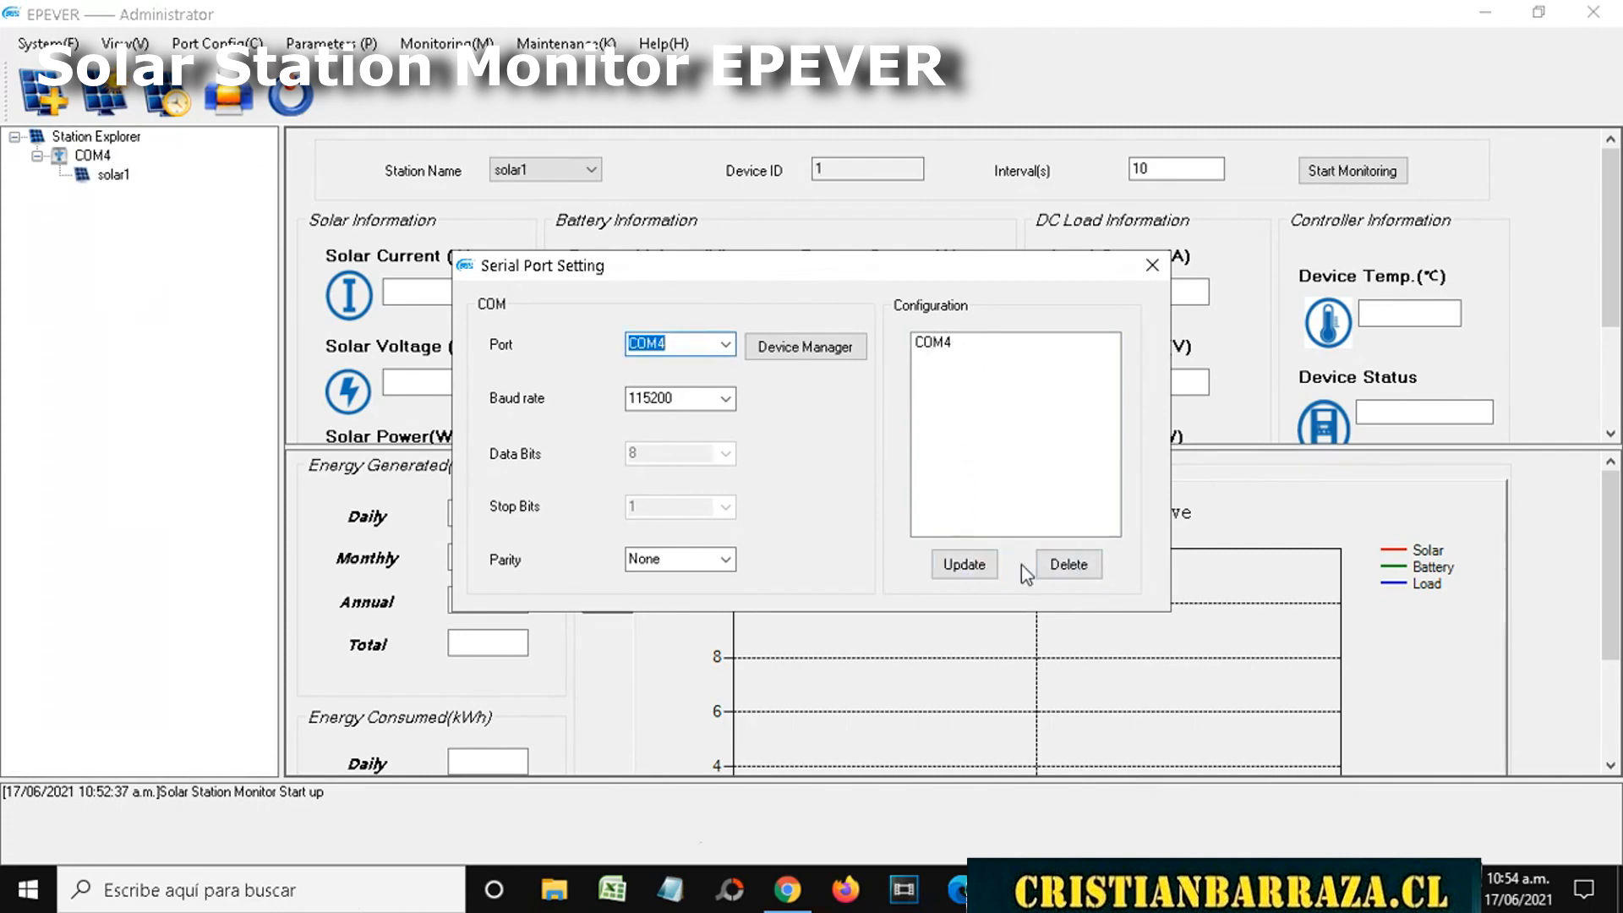
{"action": "left_click", "coordinate": [962, 572]}
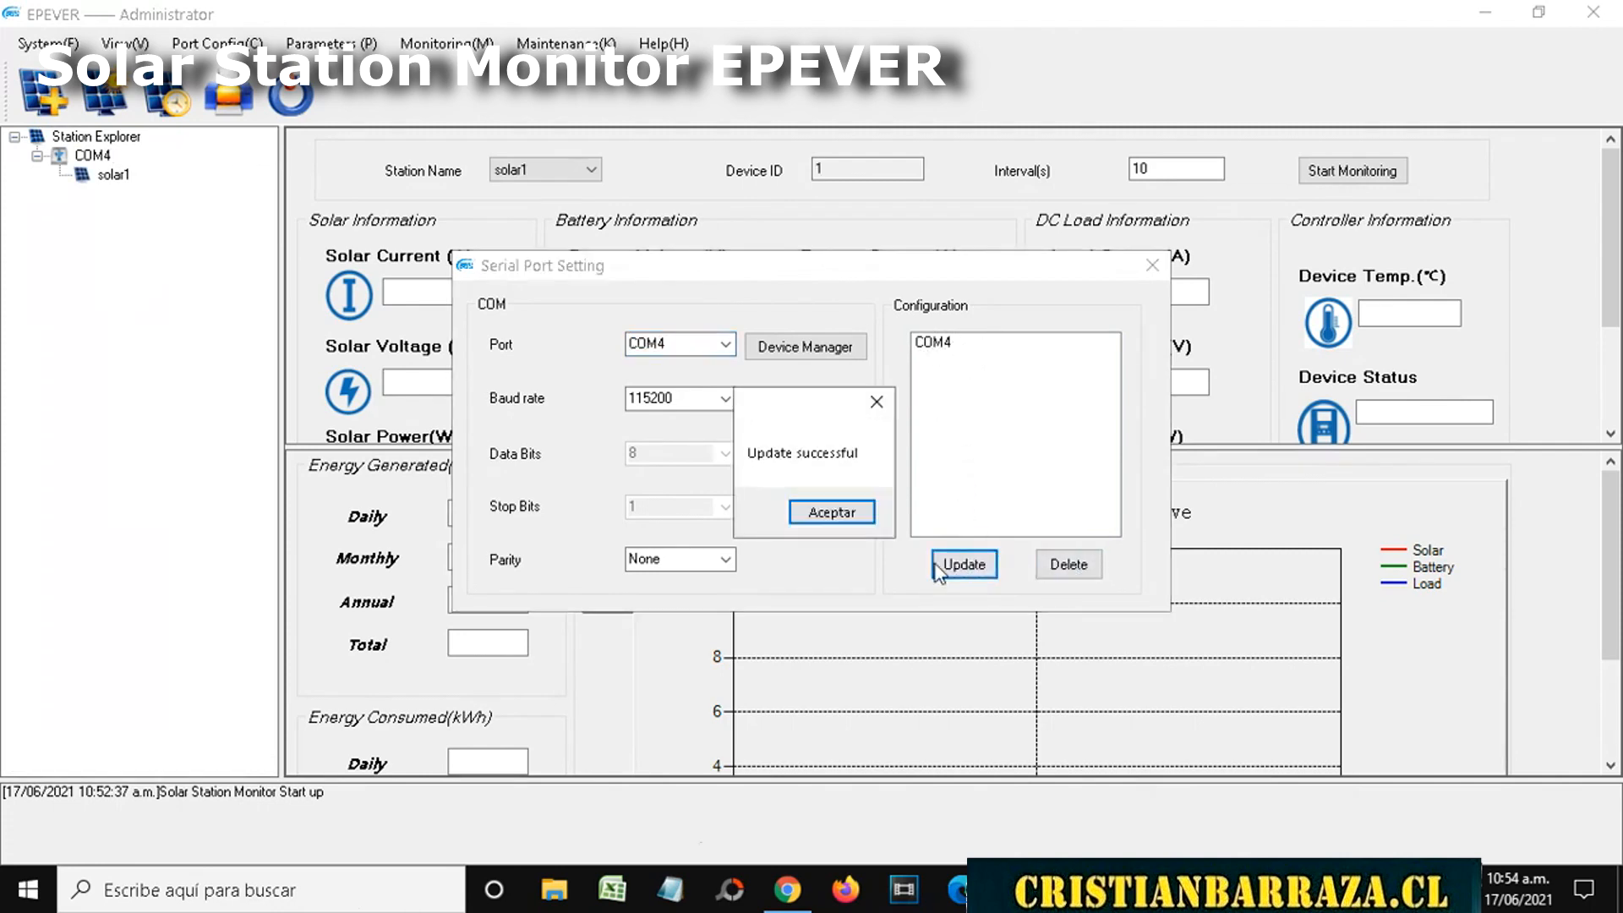
{"action": "left_click", "coordinate": [855, 510]}
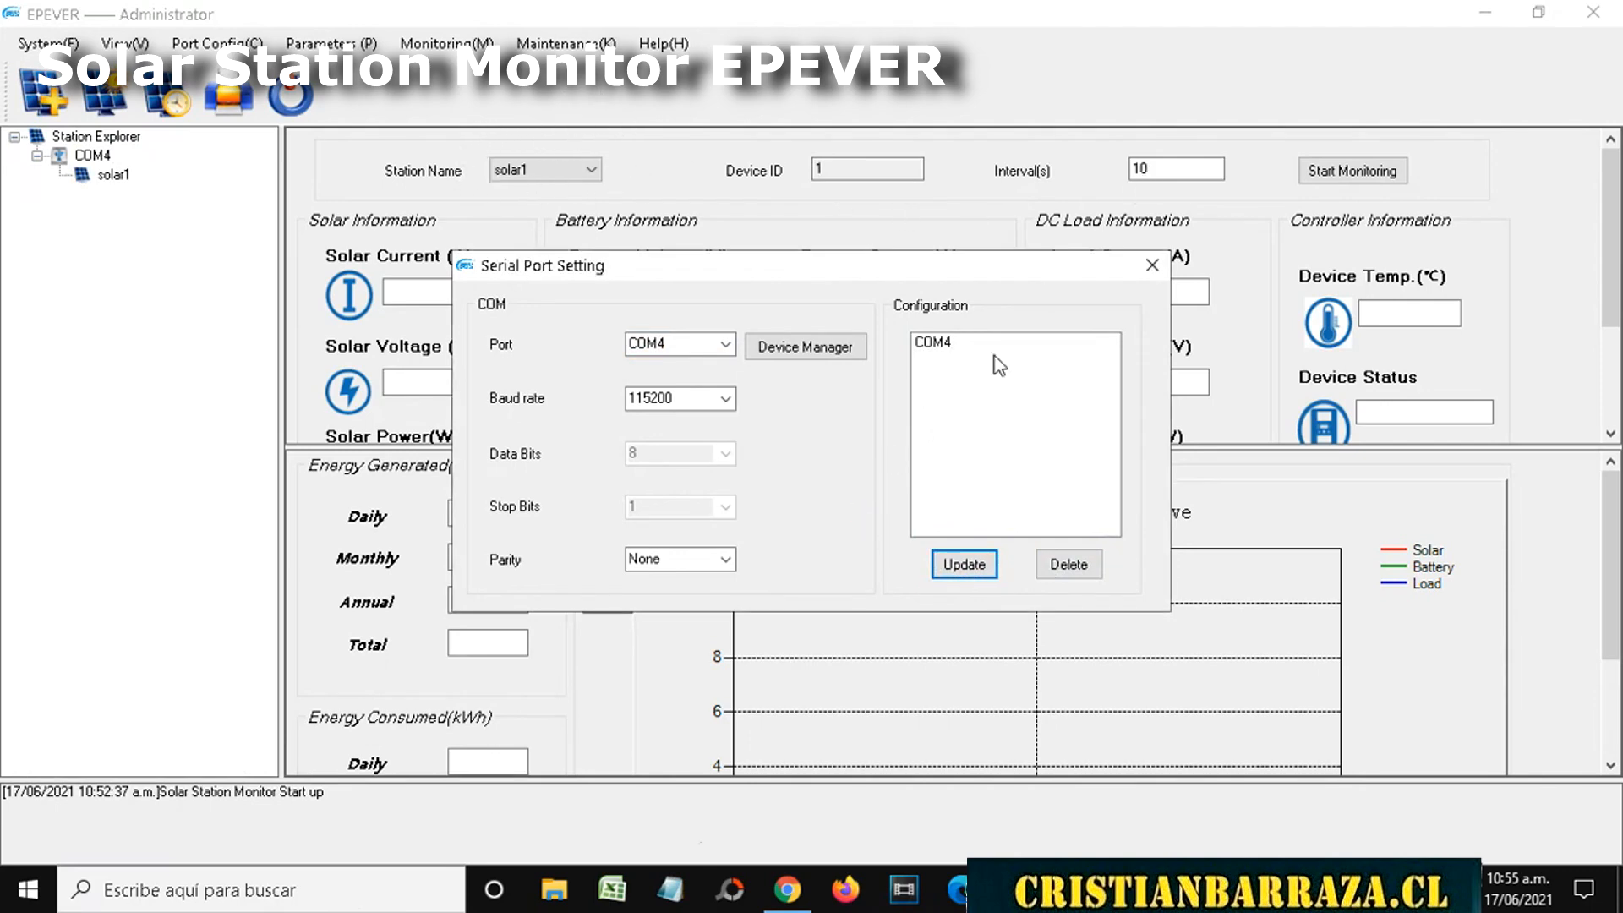
{"action": "left_click", "coordinate": [1152, 265]}
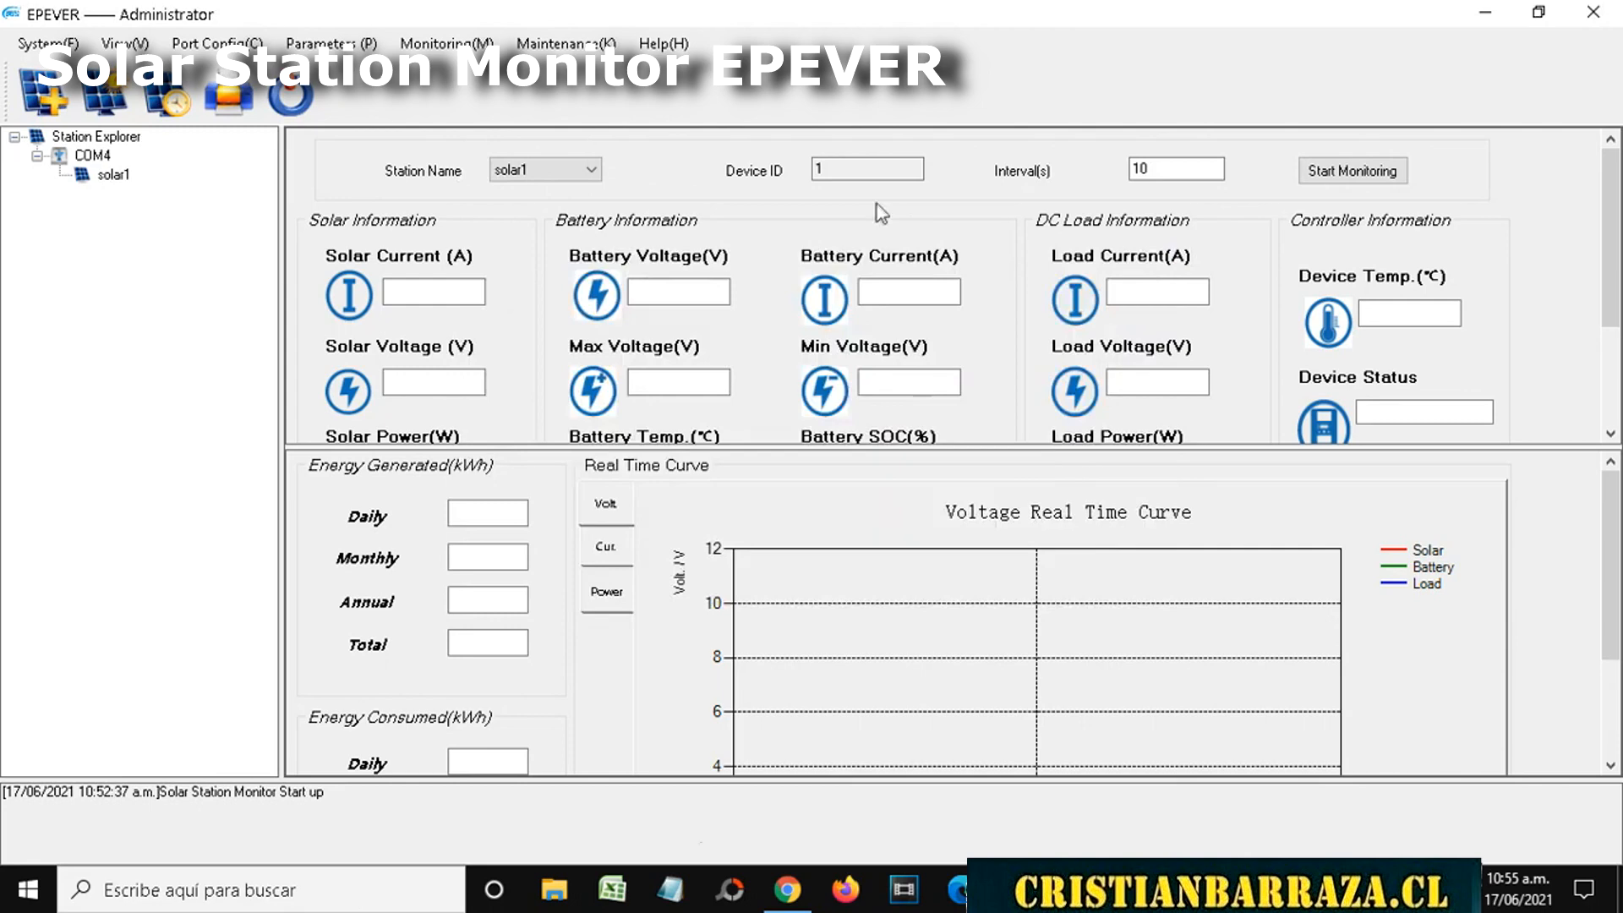
Start monitoring the solar1 station at a 10-second interval, and stop the monitoring again
{"action": "left_click", "coordinate": [1384, 173]}
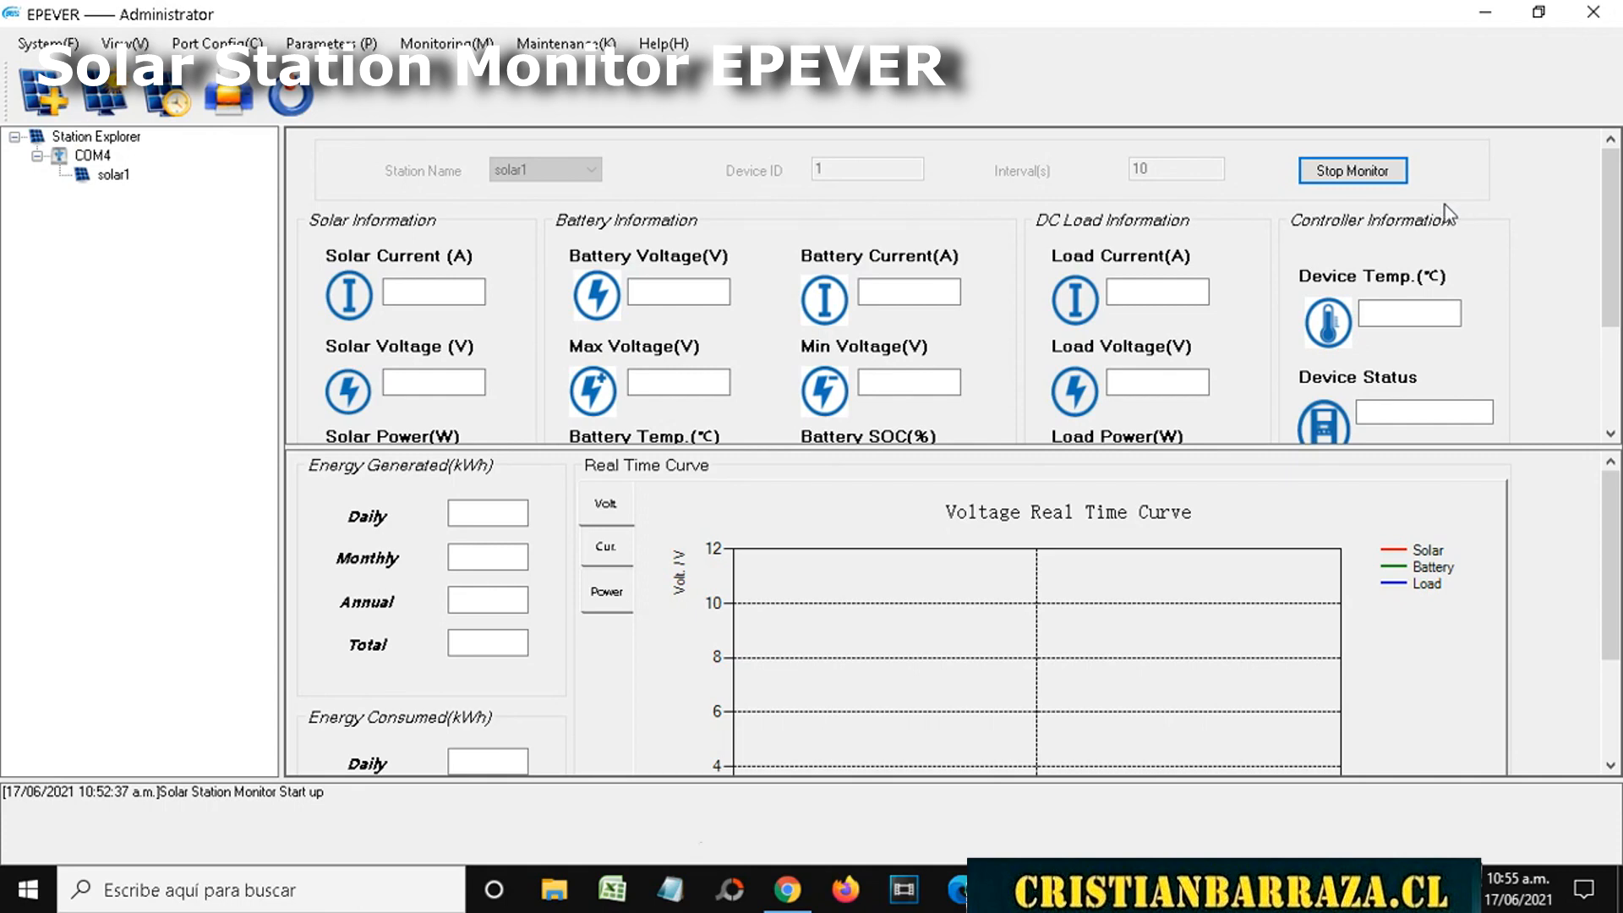
{"action": "left_click", "coordinate": [1355, 174]}
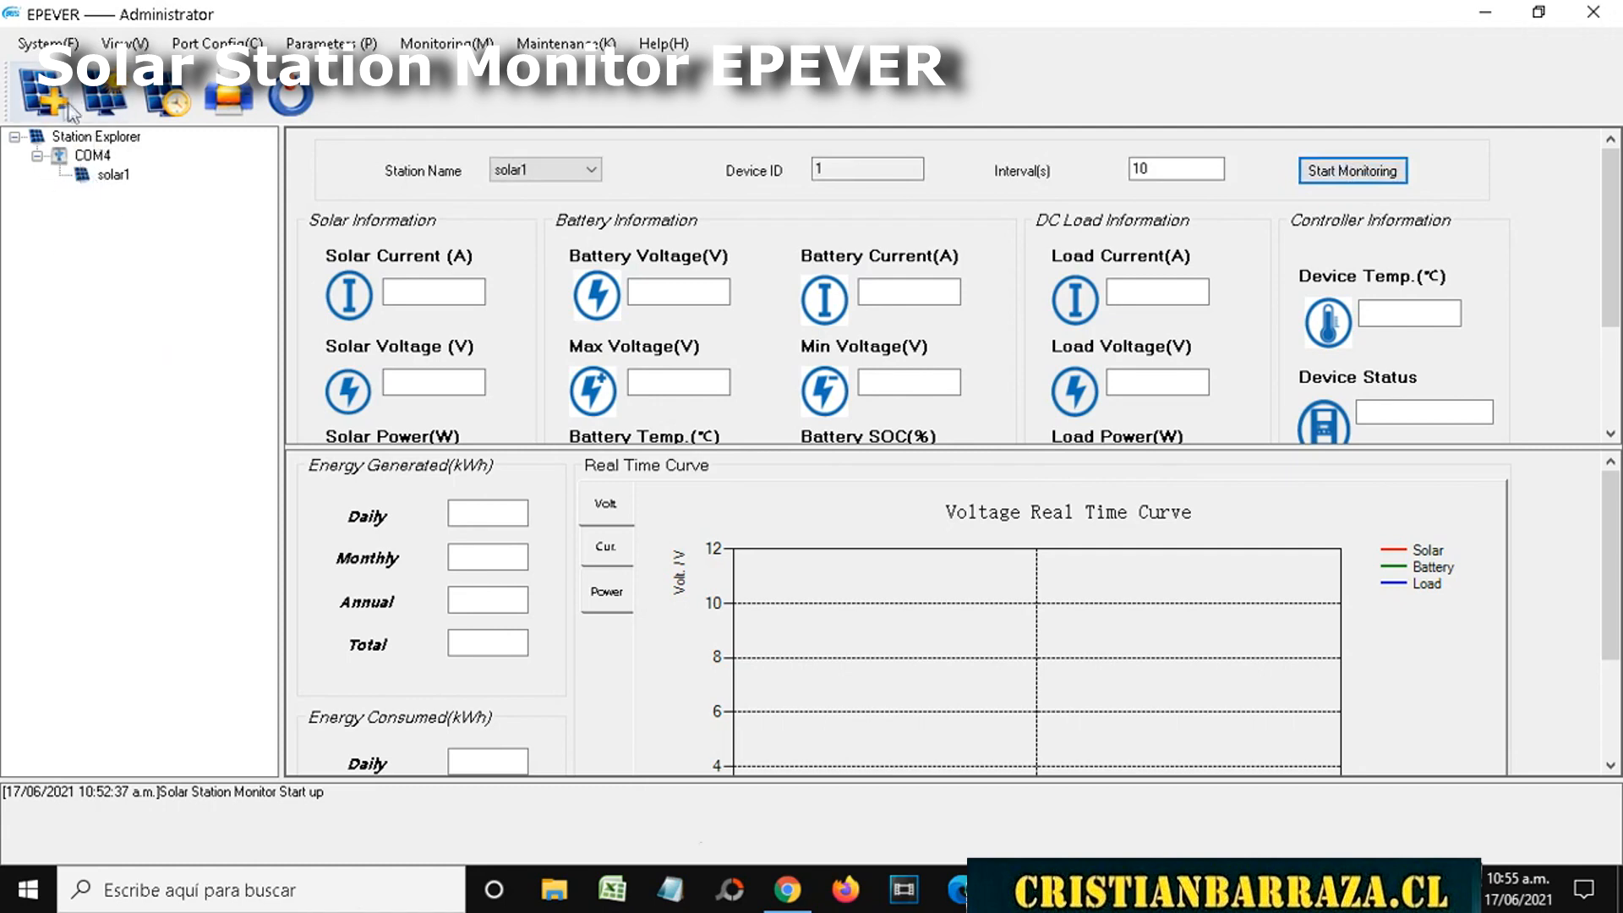
Begin a new station record, entering station name solar1, country Chile, city stgo and the responsible person's name
{"action": "left_click", "coordinate": [47, 44]}
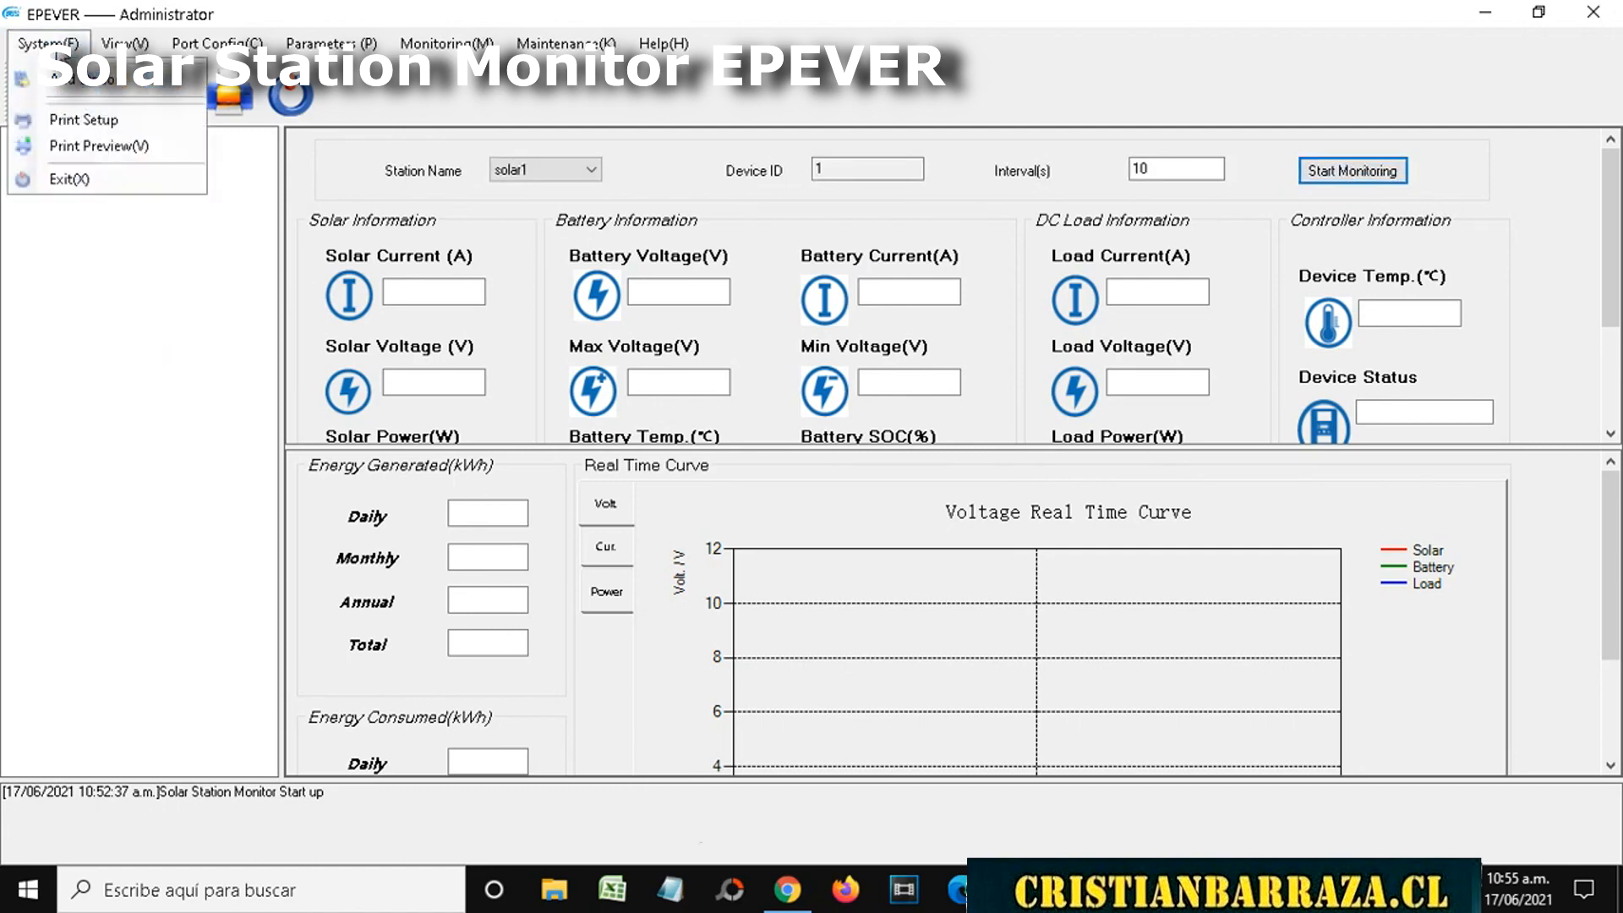
{"action": "left_click", "coordinate": [87, 81]}
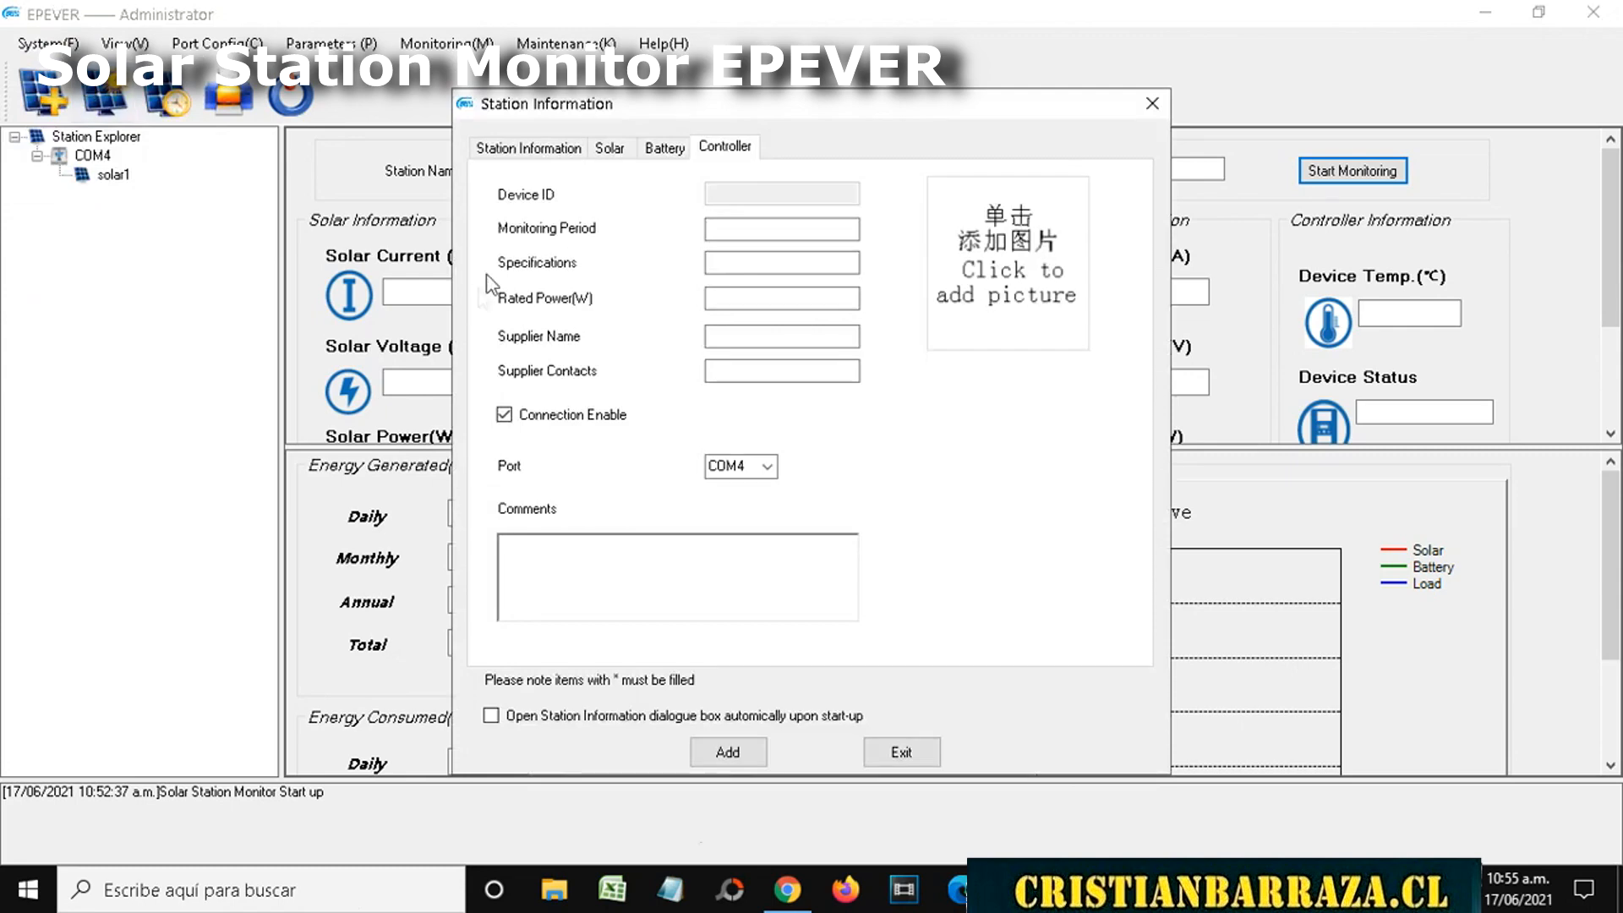
{"action": "left_click", "coordinate": [528, 151]}
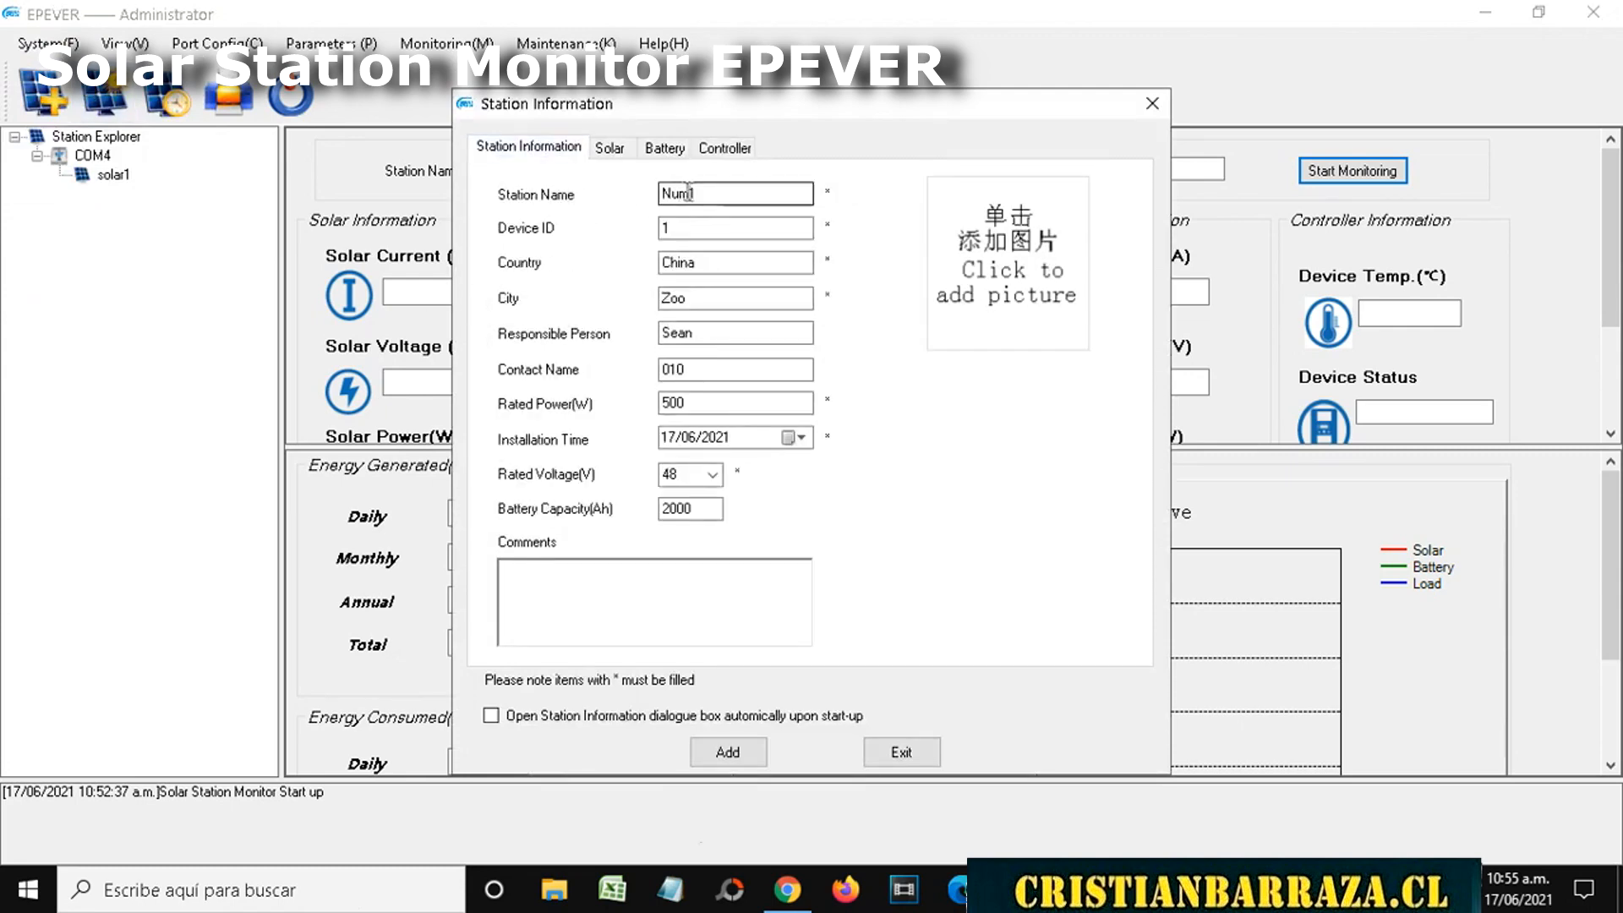
{"action": "left_click_drag", "start_coordinate": [692, 194], "coordinate": [589, 203]}
{"action": "type", "text": "solar1"}
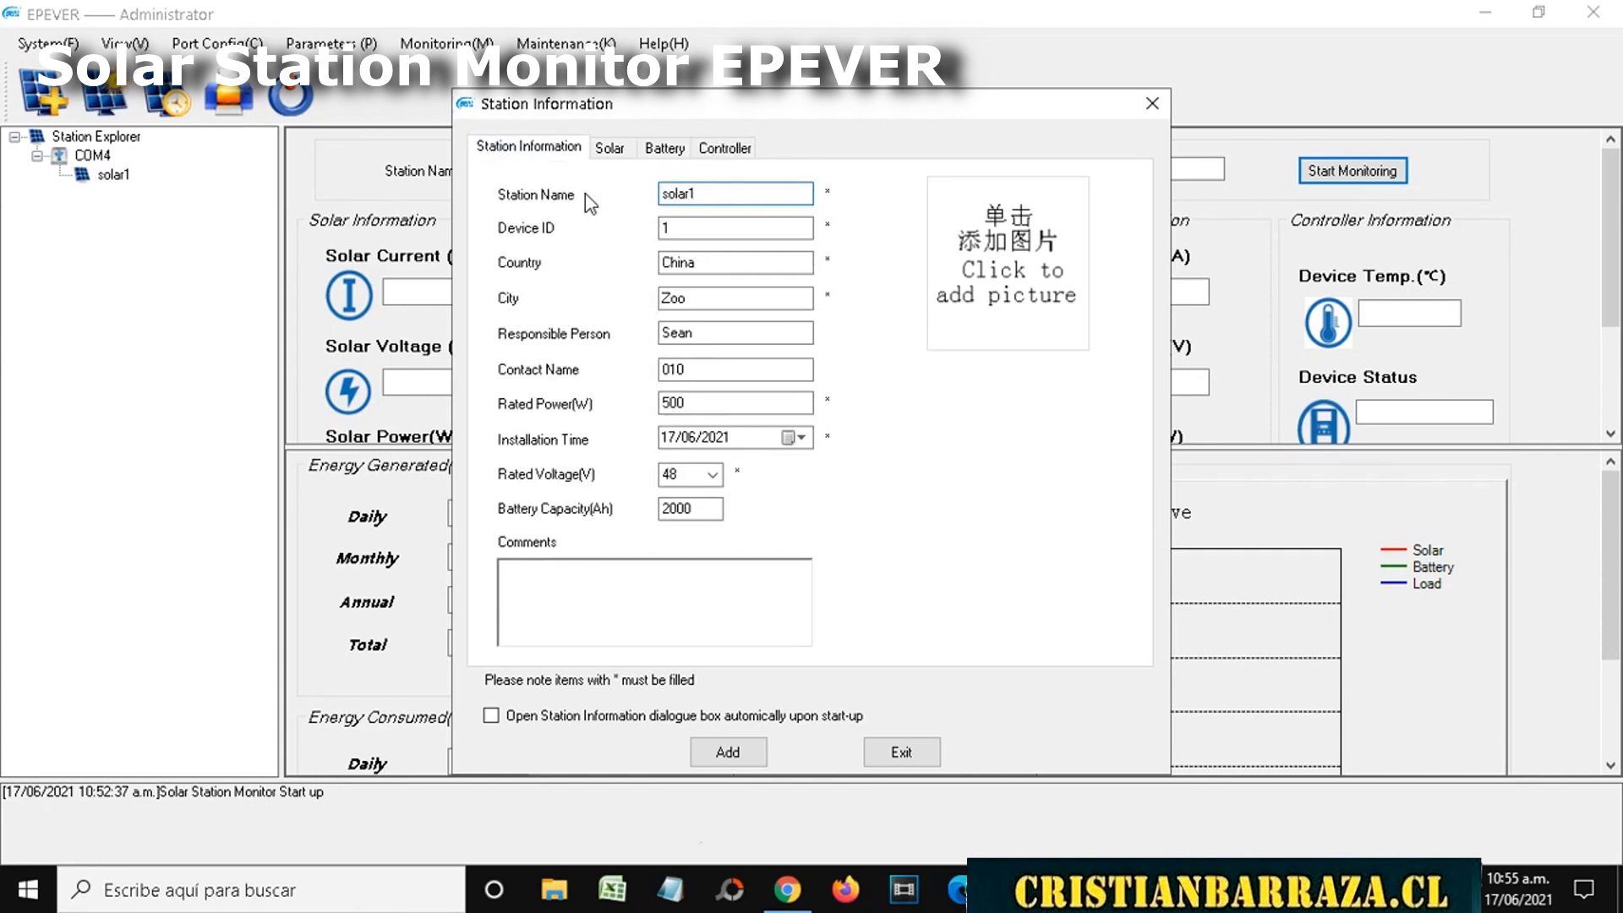
{"action": "key", "text": "Tab"}
{"action": "key", "text": "Tab"}
{"action": "type", "text": "Chile"}
{"action": "key", "text": "Tab"}
{"action": "type", "text": "stgo"}
{"action": "key", "text": "Tab"}
{"action": "type", "text": "cristian2"}
Set the new station's rated power to 300 W, choose its rated voltage, and enter 1500 Ah battery capacity
{"action": "key", "text": "Tab"}
{"action": "key", "text": "Tab"}
{"action": "type", "text": "300"}
{"action": "left_click", "coordinate": [713, 475]}
{"action": "left_click", "coordinate": [691, 496]}
{"action": "left_click_drag", "start_coordinate": [697, 510], "coordinate": [618, 518]}
{"action": "type", "text": "1500"}
Fill in the new station's solar data with PV type poly, 0 paralleled arrays and 300 W total peak power
{"action": "left_click", "coordinate": [609, 148]}
{"action": "left_click", "coordinate": [754, 196]}
{"action": "type", "text": "poly"}
{"action": "key", "text": "Tab"}
{"action": "key", "text": "Tab"}
{"action": "type", "text": "0"}
{"action": "key", "text": "Tab"}
{"action": "key", "text": "Tab"}
{"action": "type", "text": "300"}
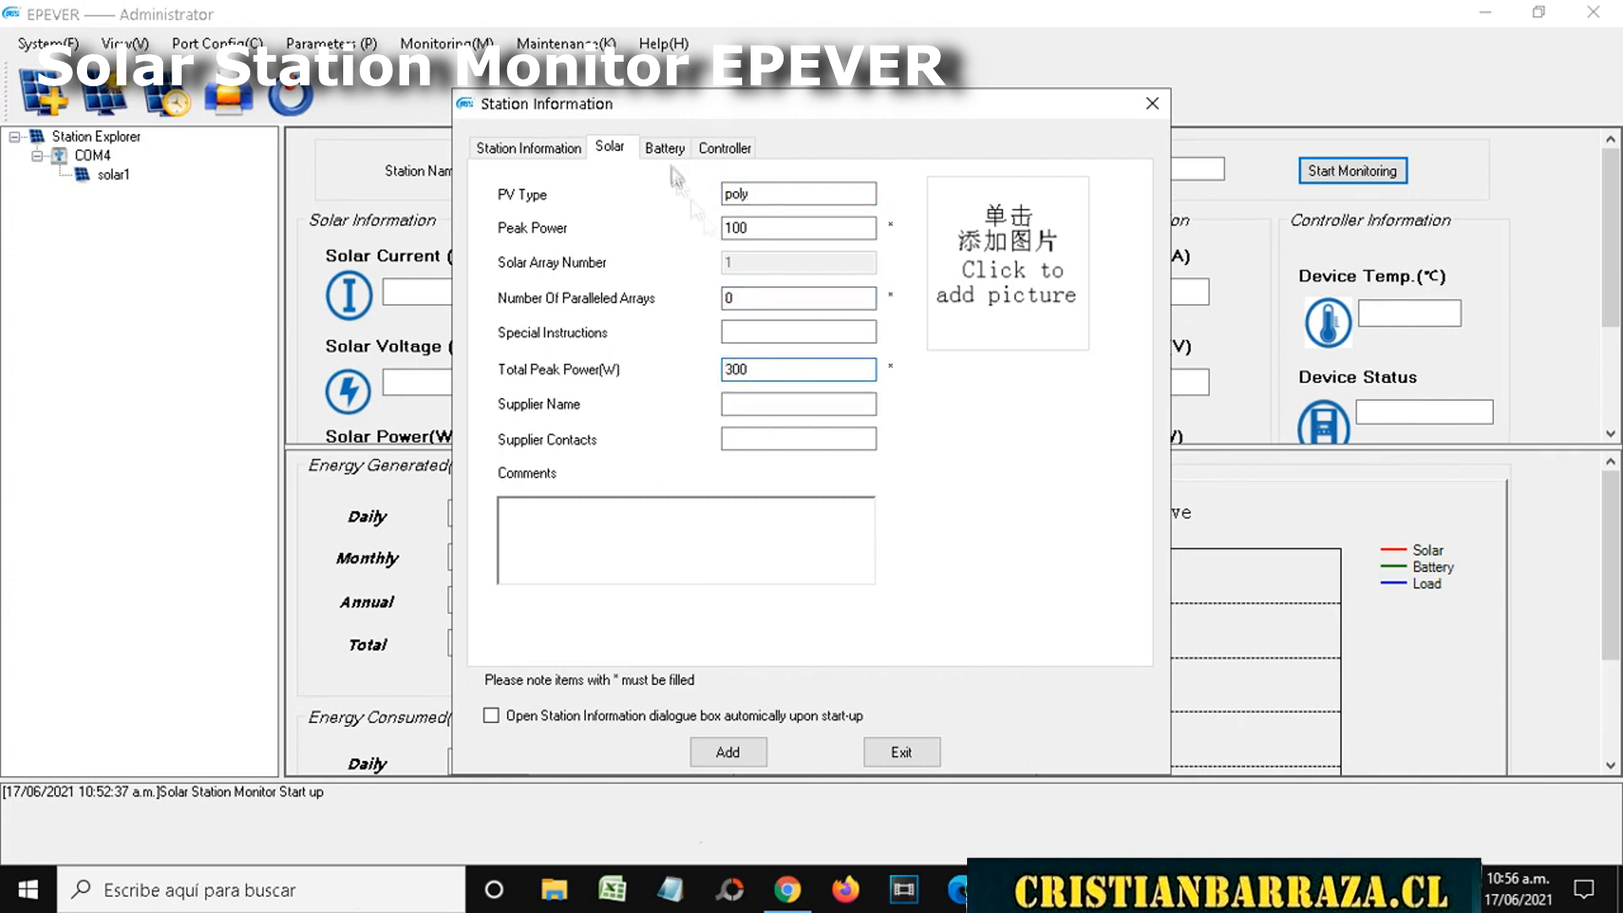
Set the new station's battery data to type User, 150 Ah and 12 V per battery, and add the station
{"action": "left_click", "coordinate": [665, 148]}
{"action": "left_click", "coordinate": [880, 194]}
{"action": "left_click", "coordinate": [761, 207]}
{"action": "left_click", "coordinate": [761, 296]}
{"action": "type", "text": "150"}
{"action": "left_click", "coordinate": [759, 332]}
{"action": "type", "text": "12"}
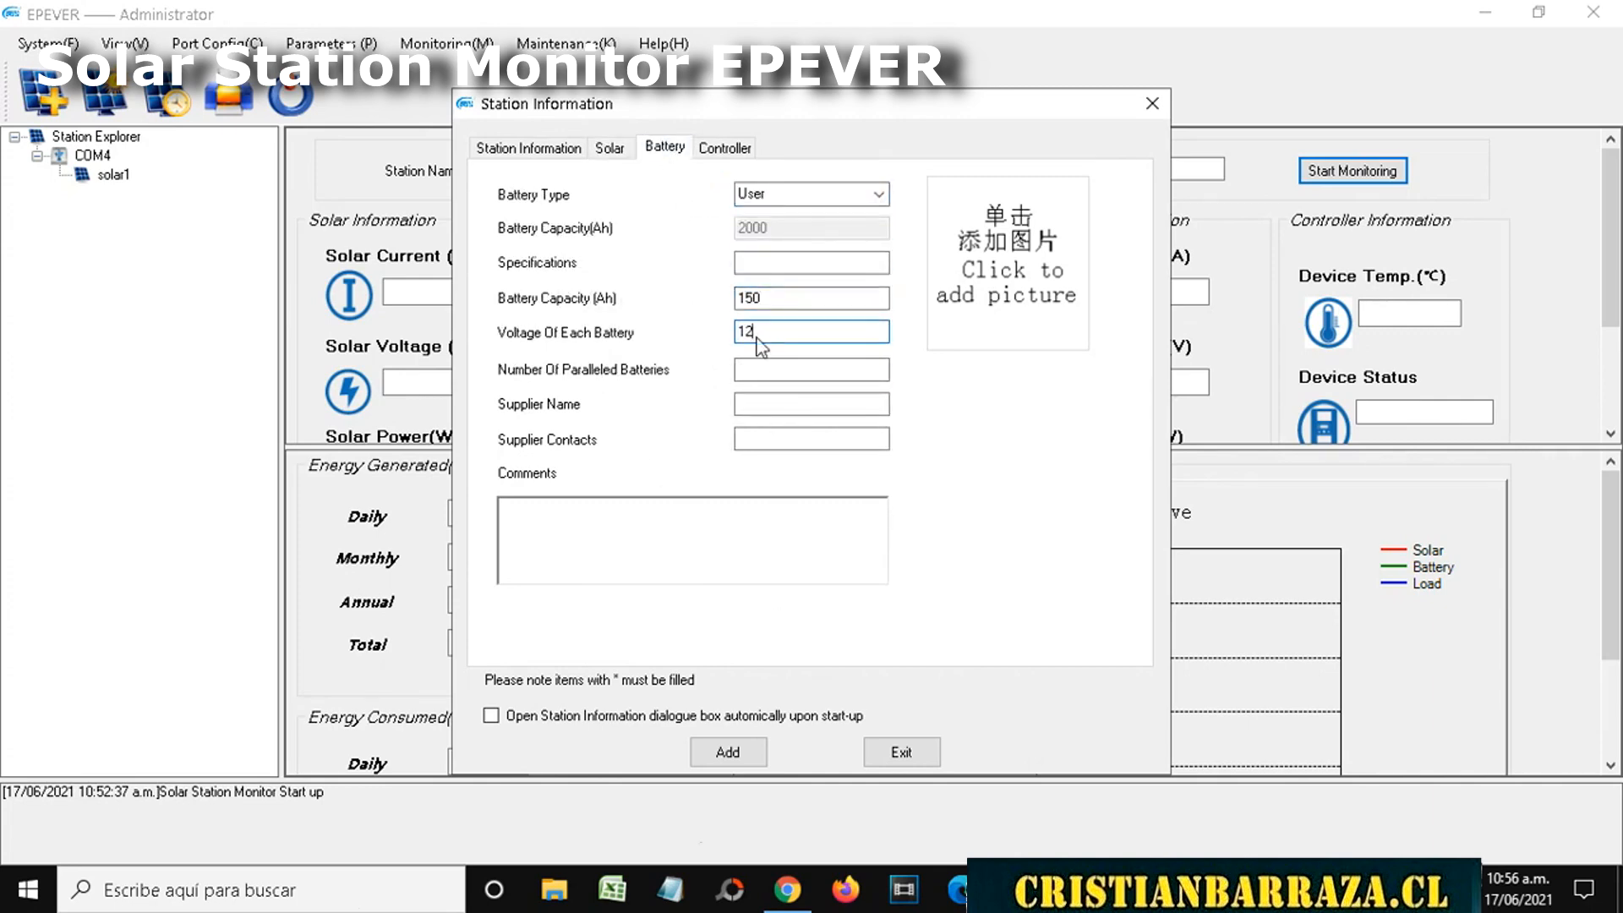
{"action": "left_click", "coordinate": [723, 151]}
{"action": "left_click", "coordinate": [728, 751]}
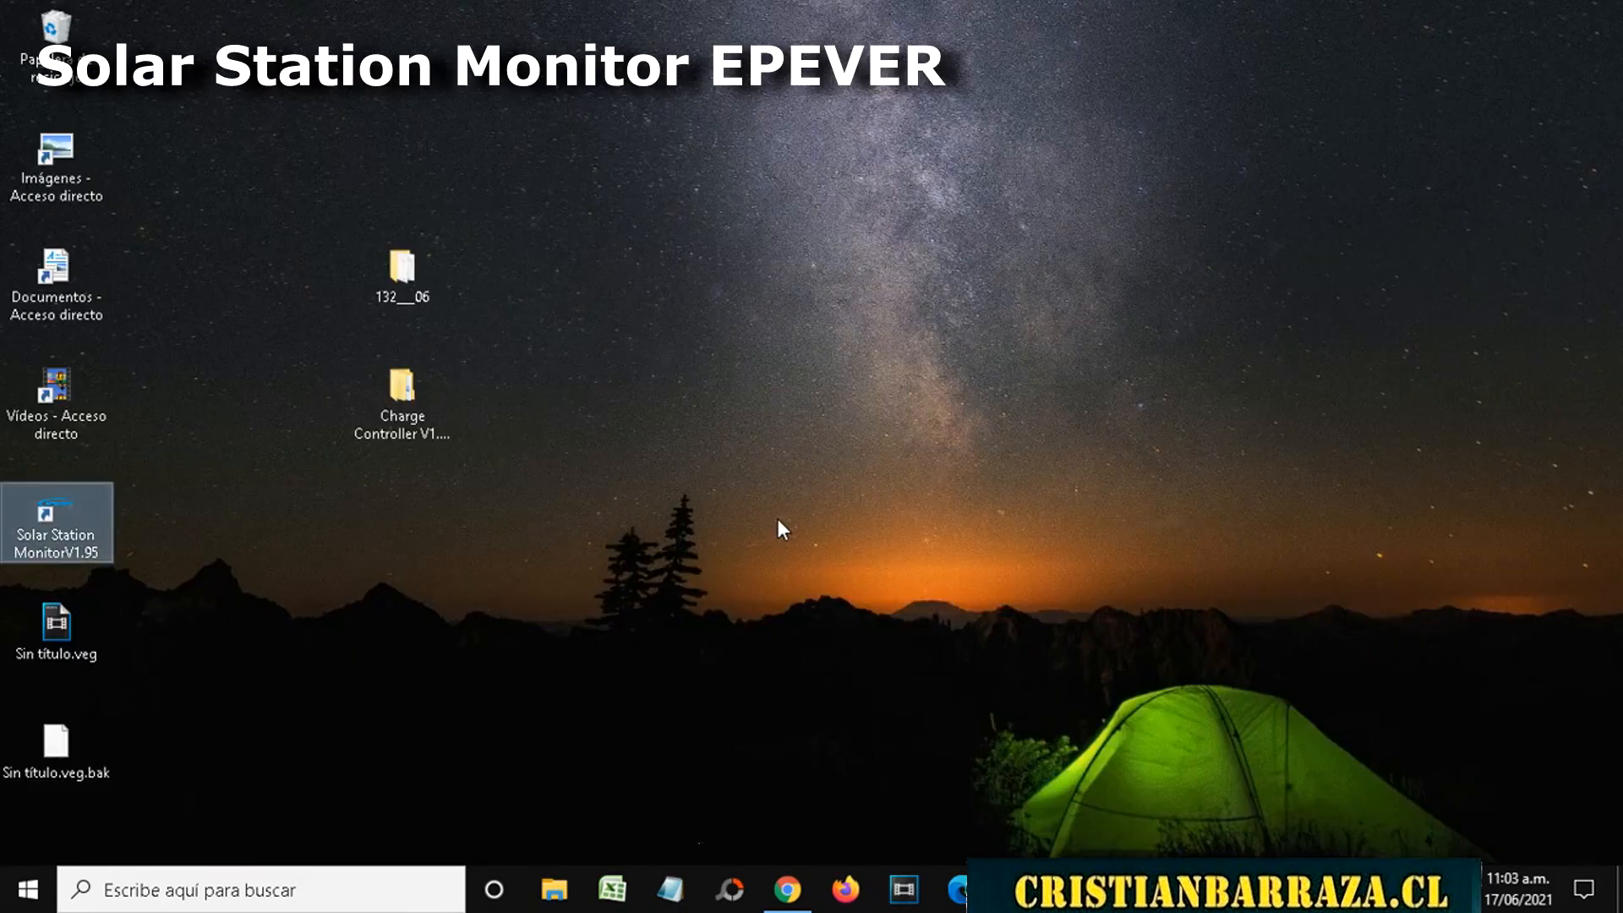
Reopen Solar Station Monitor V1.95 in a maximized window, and briefly run monitoring on the solar1 station
{"action": "left_click", "coordinate": [68, 511]}
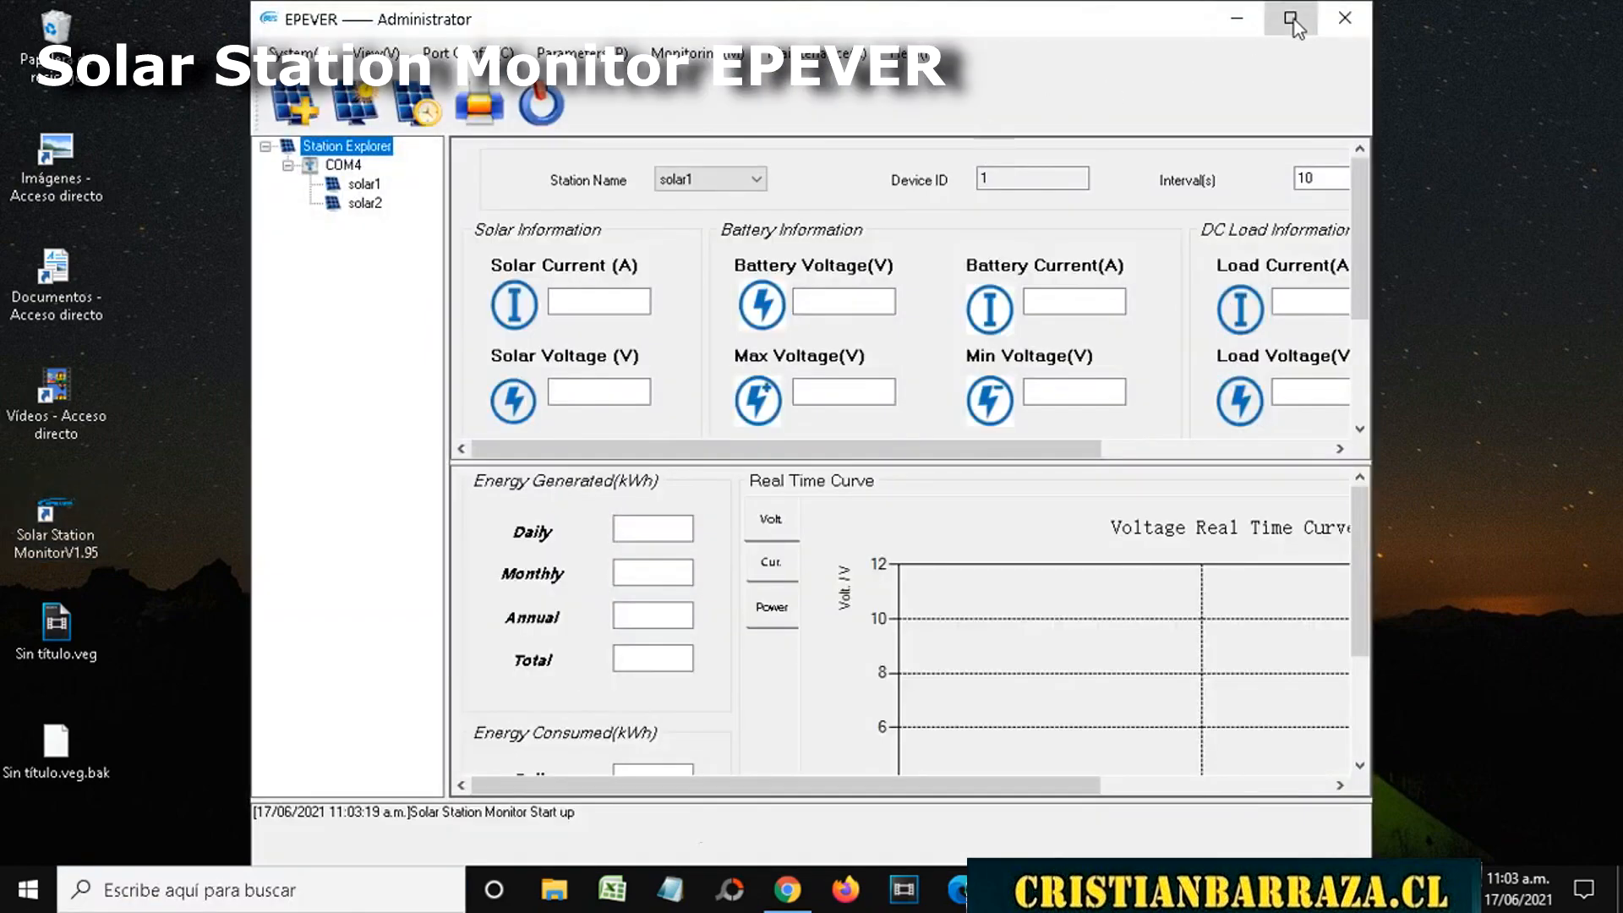
{"action": "left_click", "coordinate": [1293, 23]}
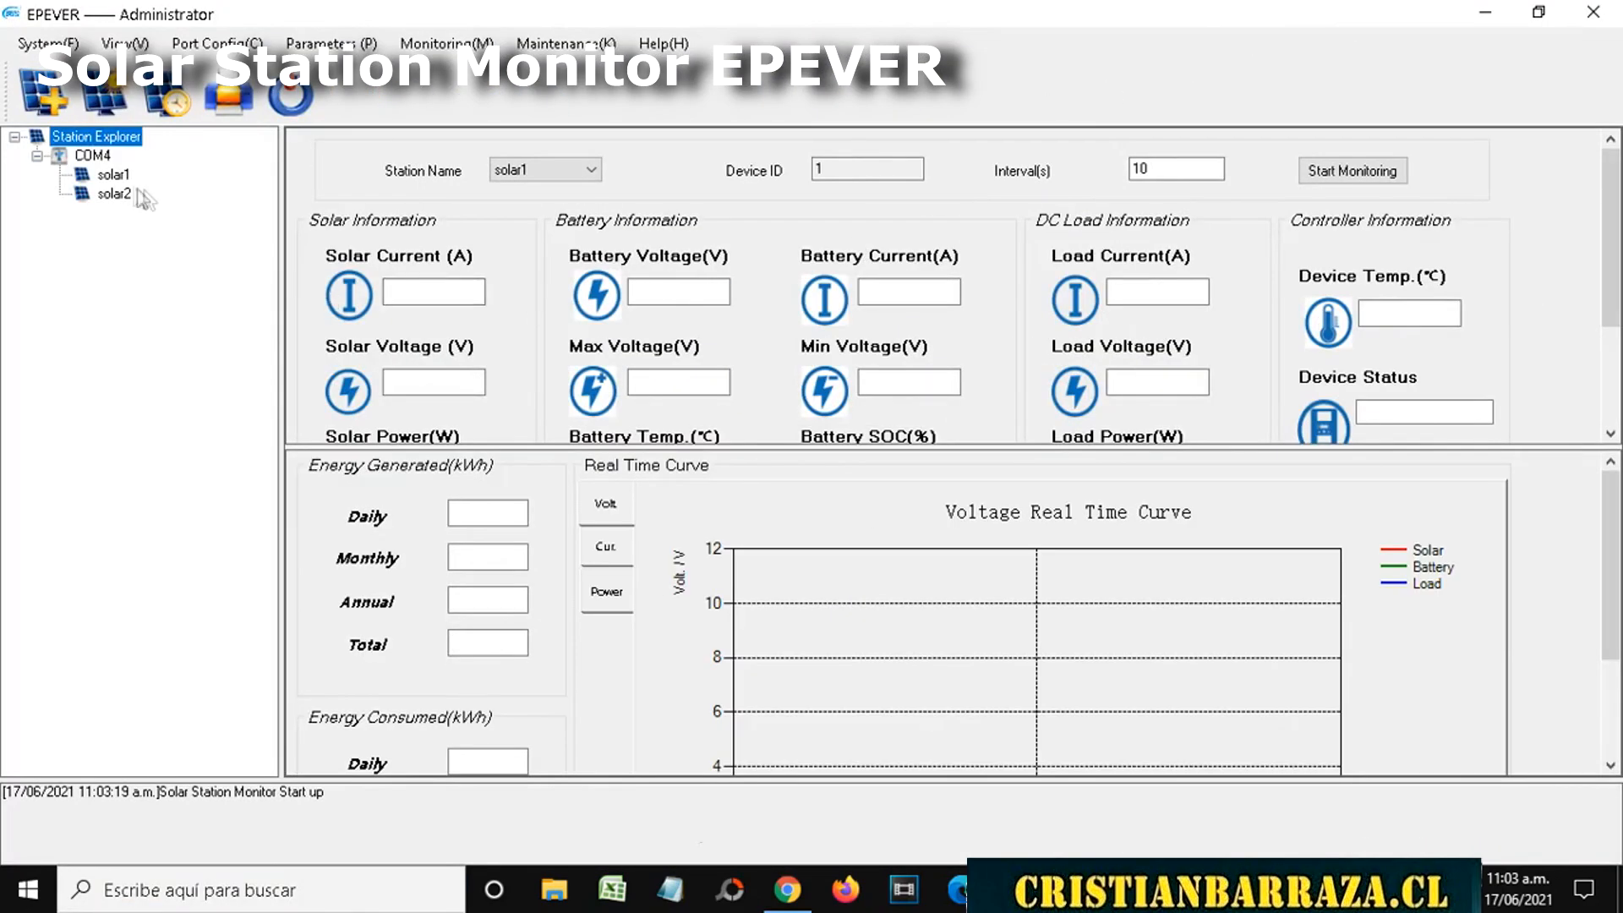
{"action": "left_click", "coordinate": [114, 174]}
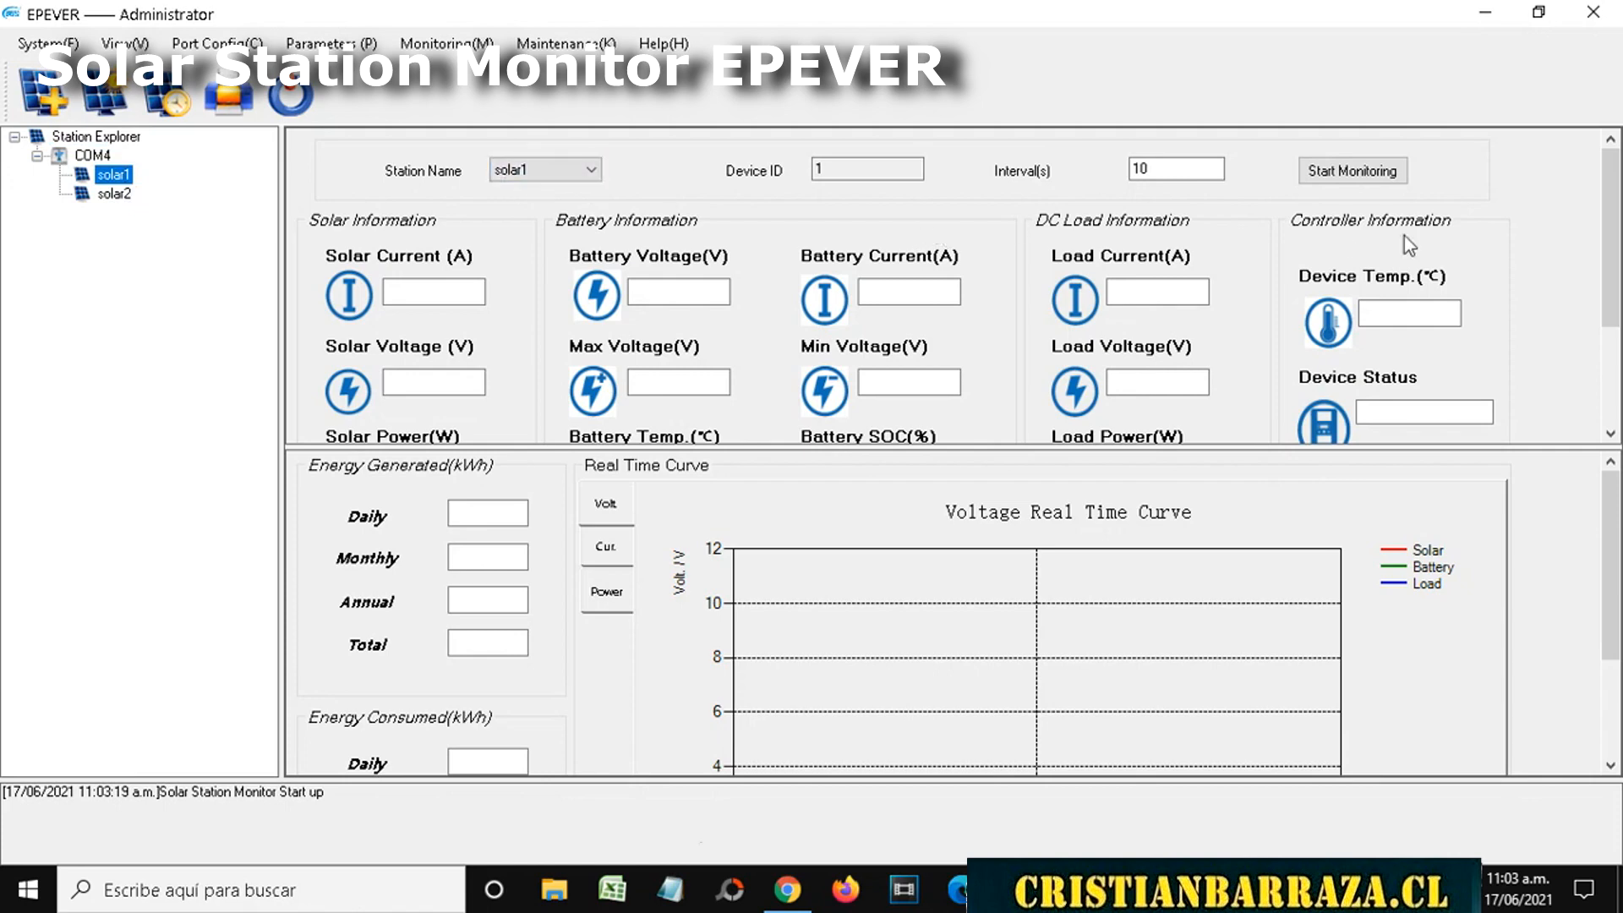
{"action": "left_click", "coordinate": [1353, 171]}
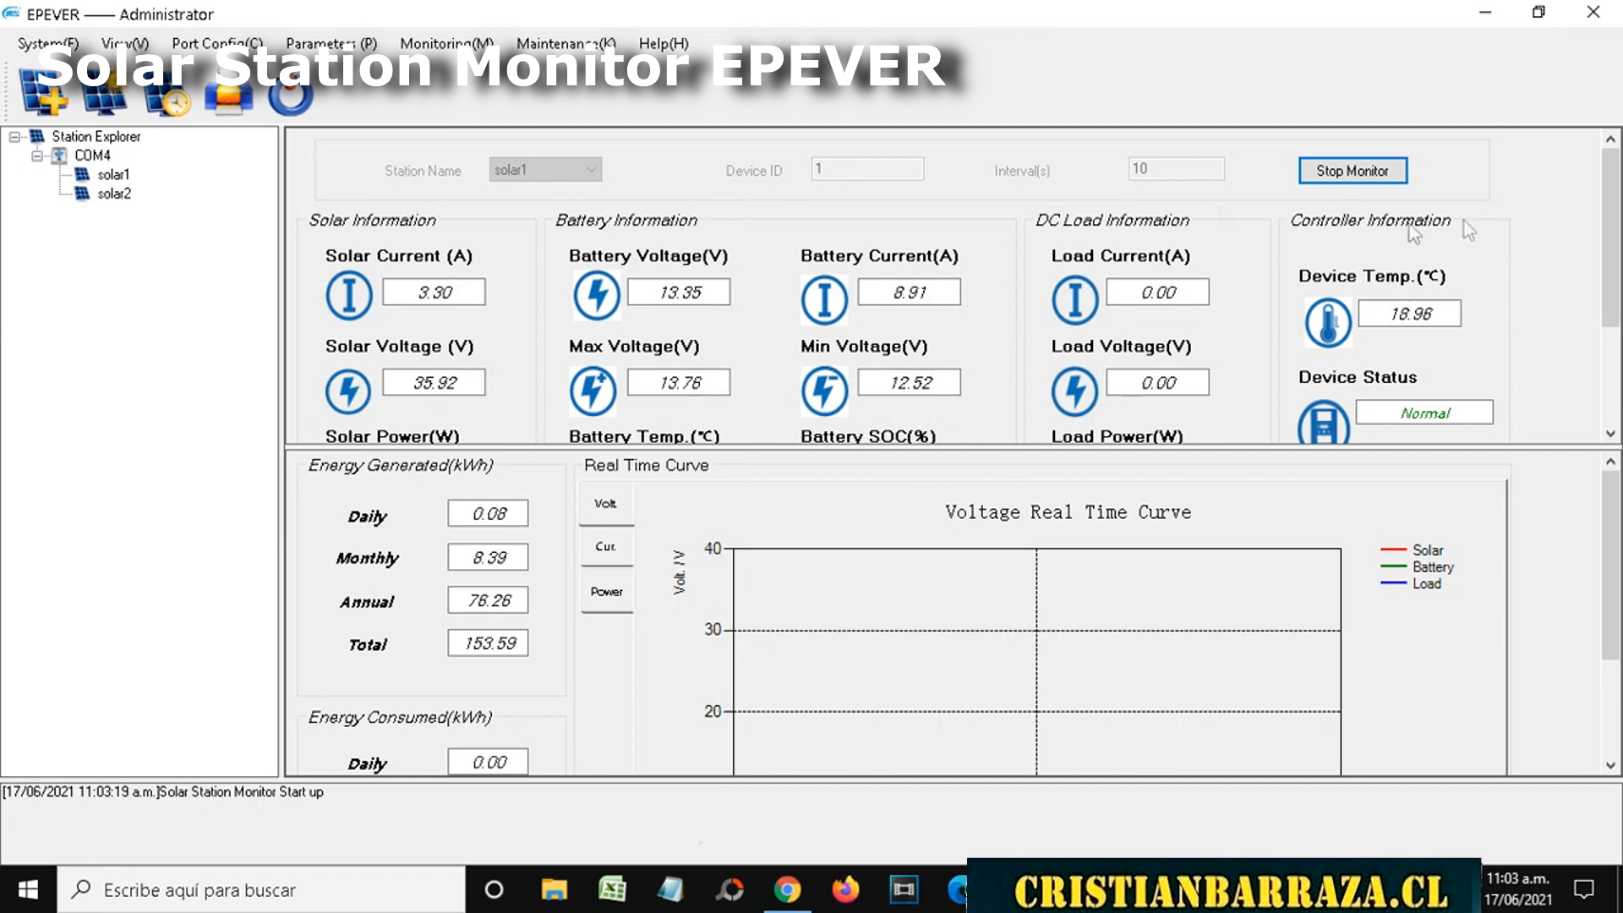
{"action": "left_click", "coordinate": [1328, 176]}
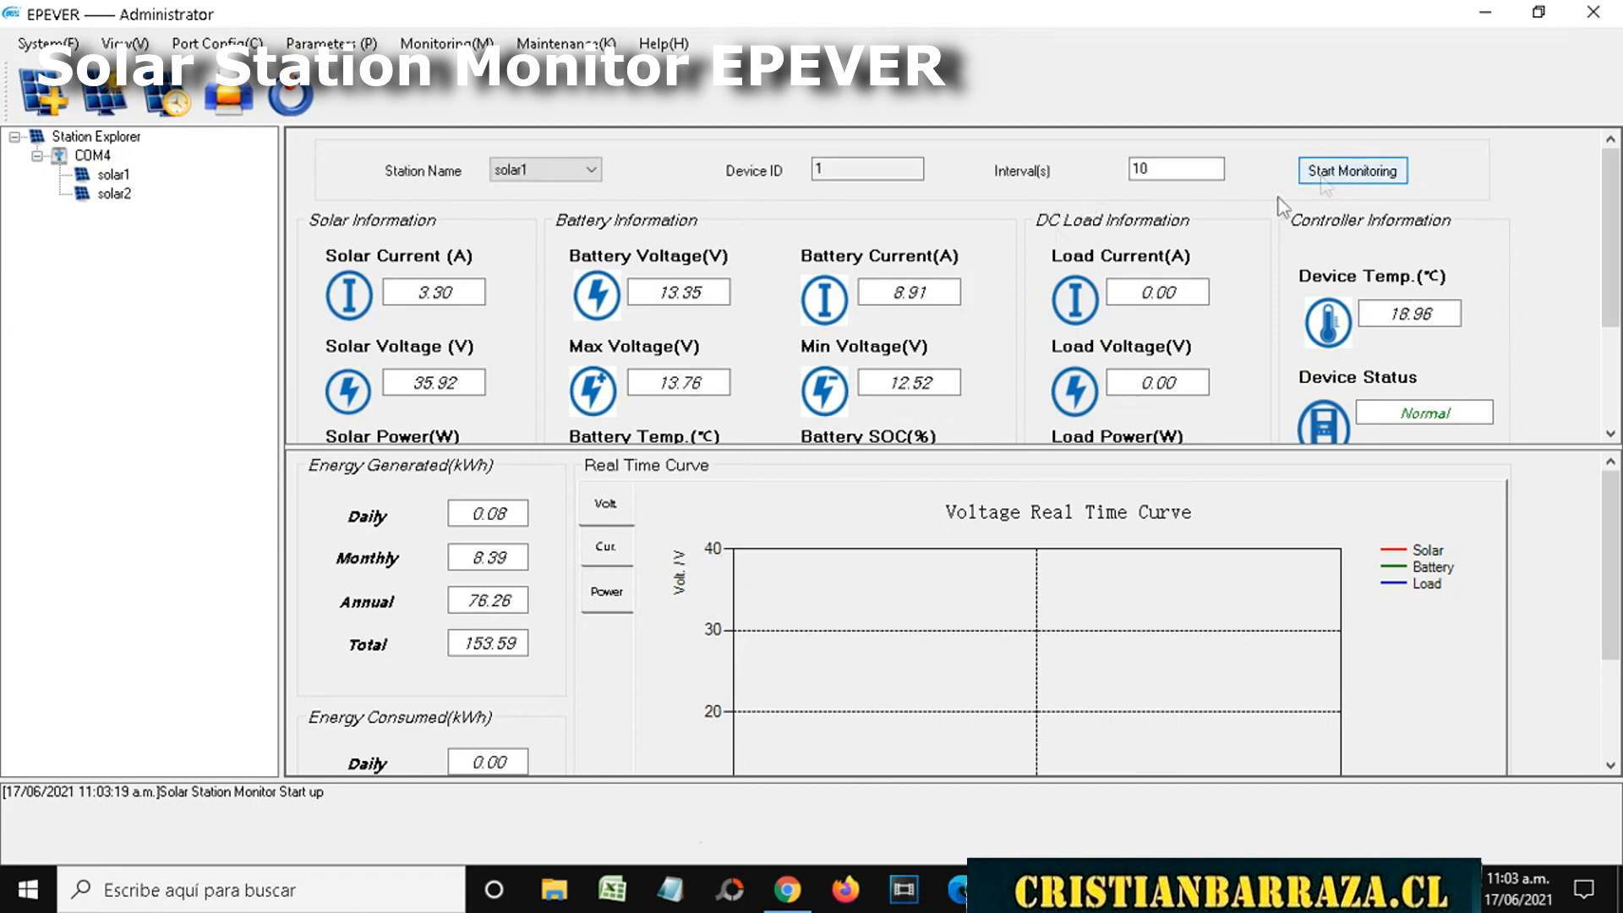
Check the solar2 station's information, select solar2 as the monitored station, and run its monitoring before stopping it
{"action": "double_click", "coordinate": [88, 200]}
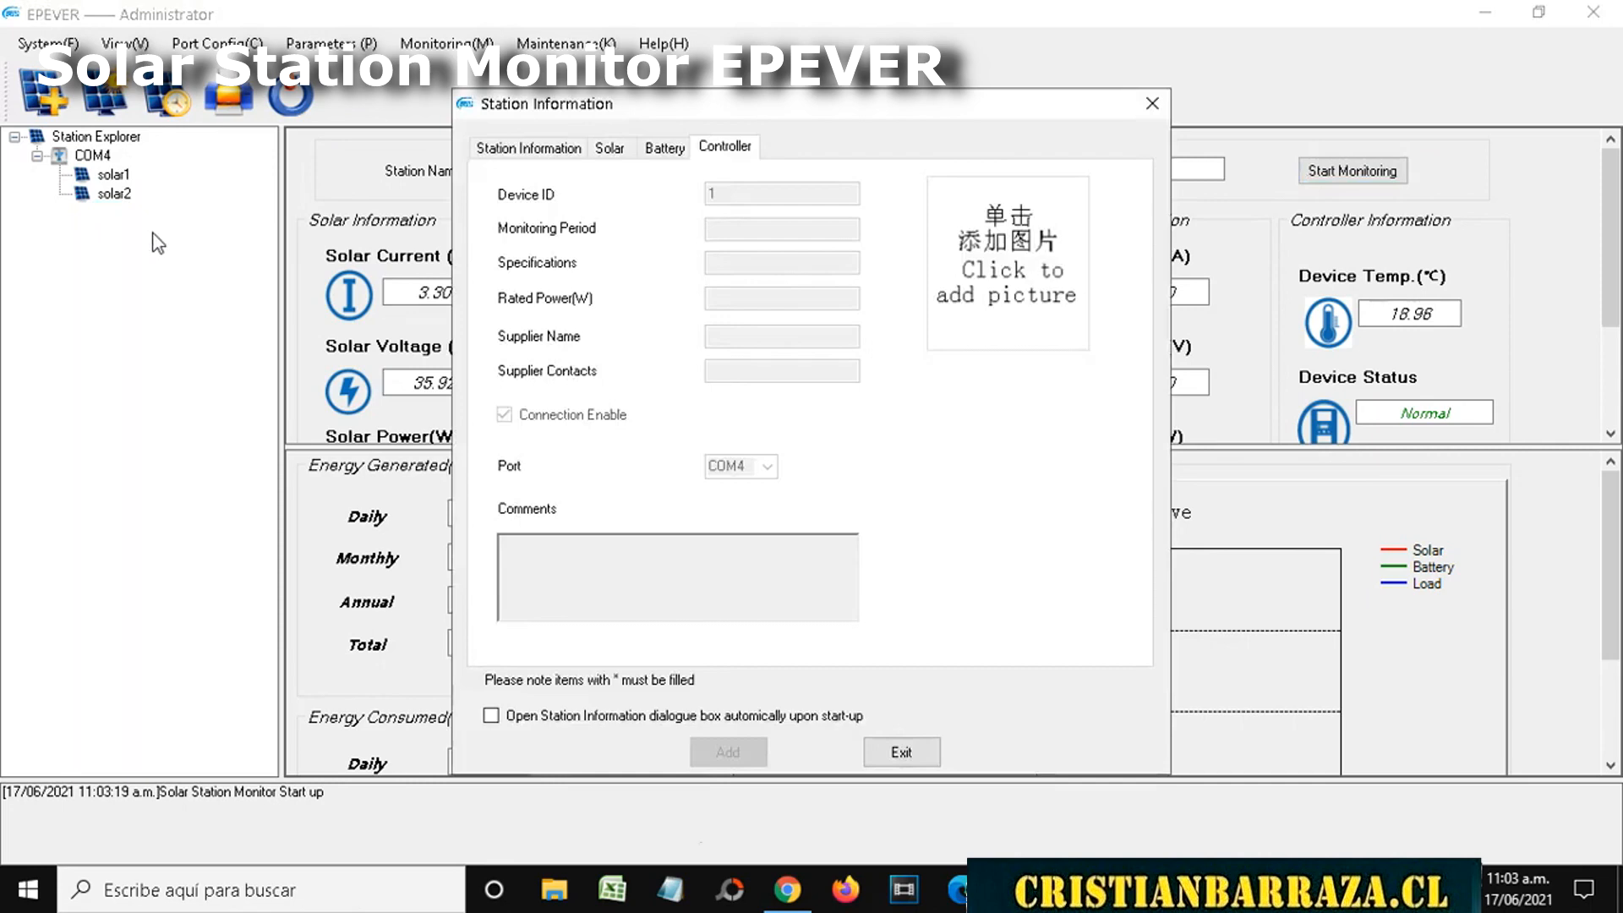
{"action": "left_click", "coordinate": [1153, 104]}
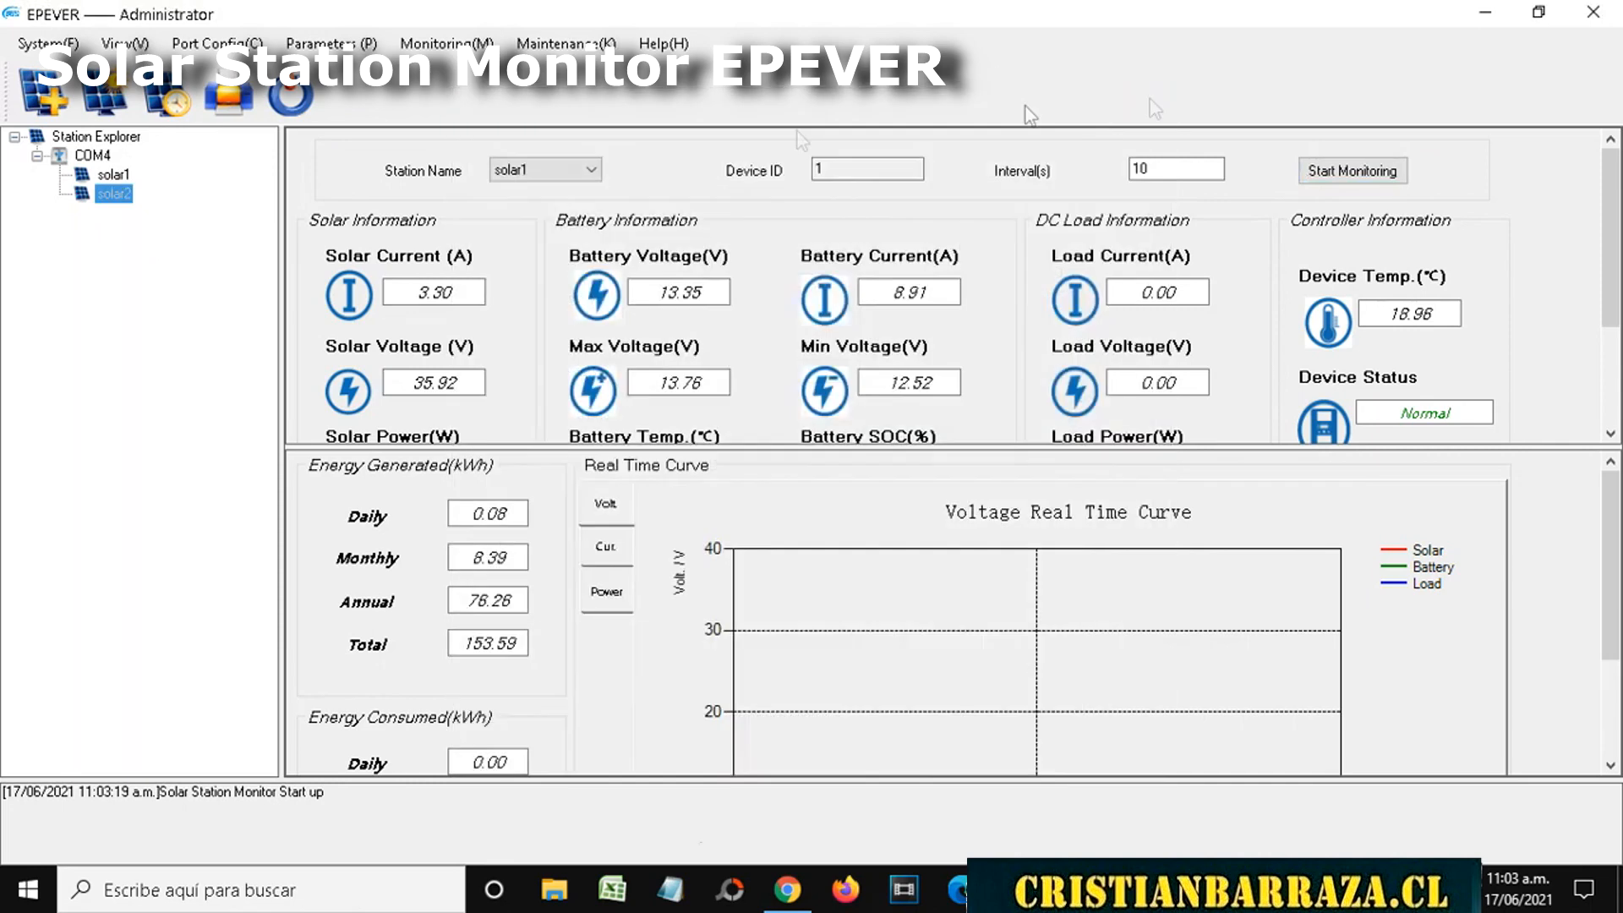
{"action": "left_click", "coordinate": [558, 170]}
{"action": "left_click", "coordinate": [551, 207]}
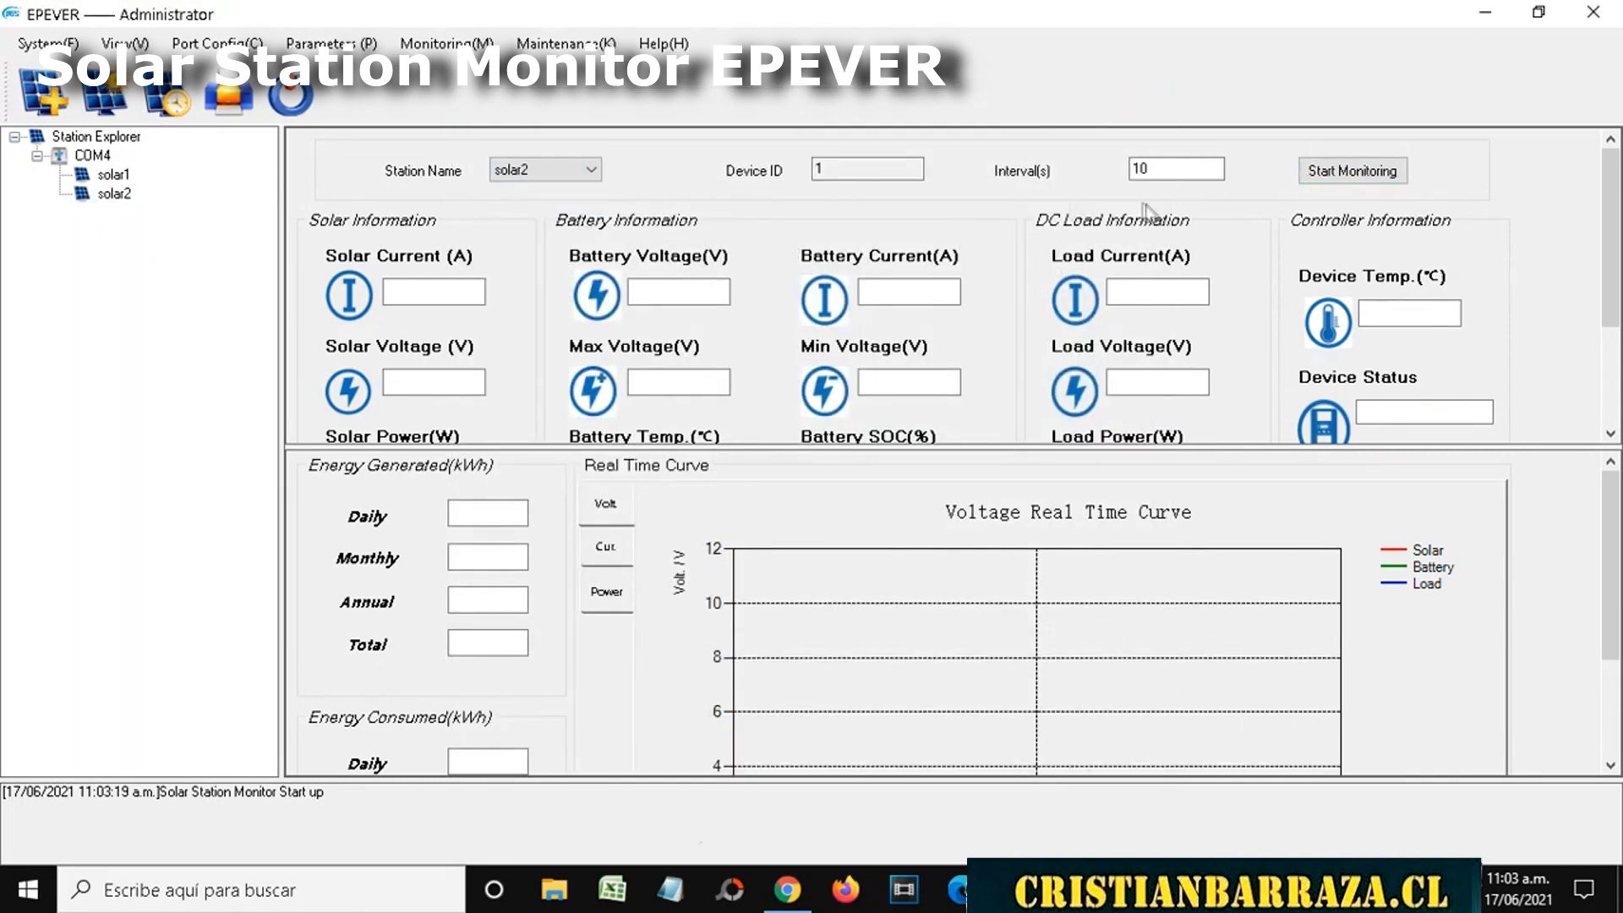
{"action": "left_click", "coordinate": [1353, 172]}
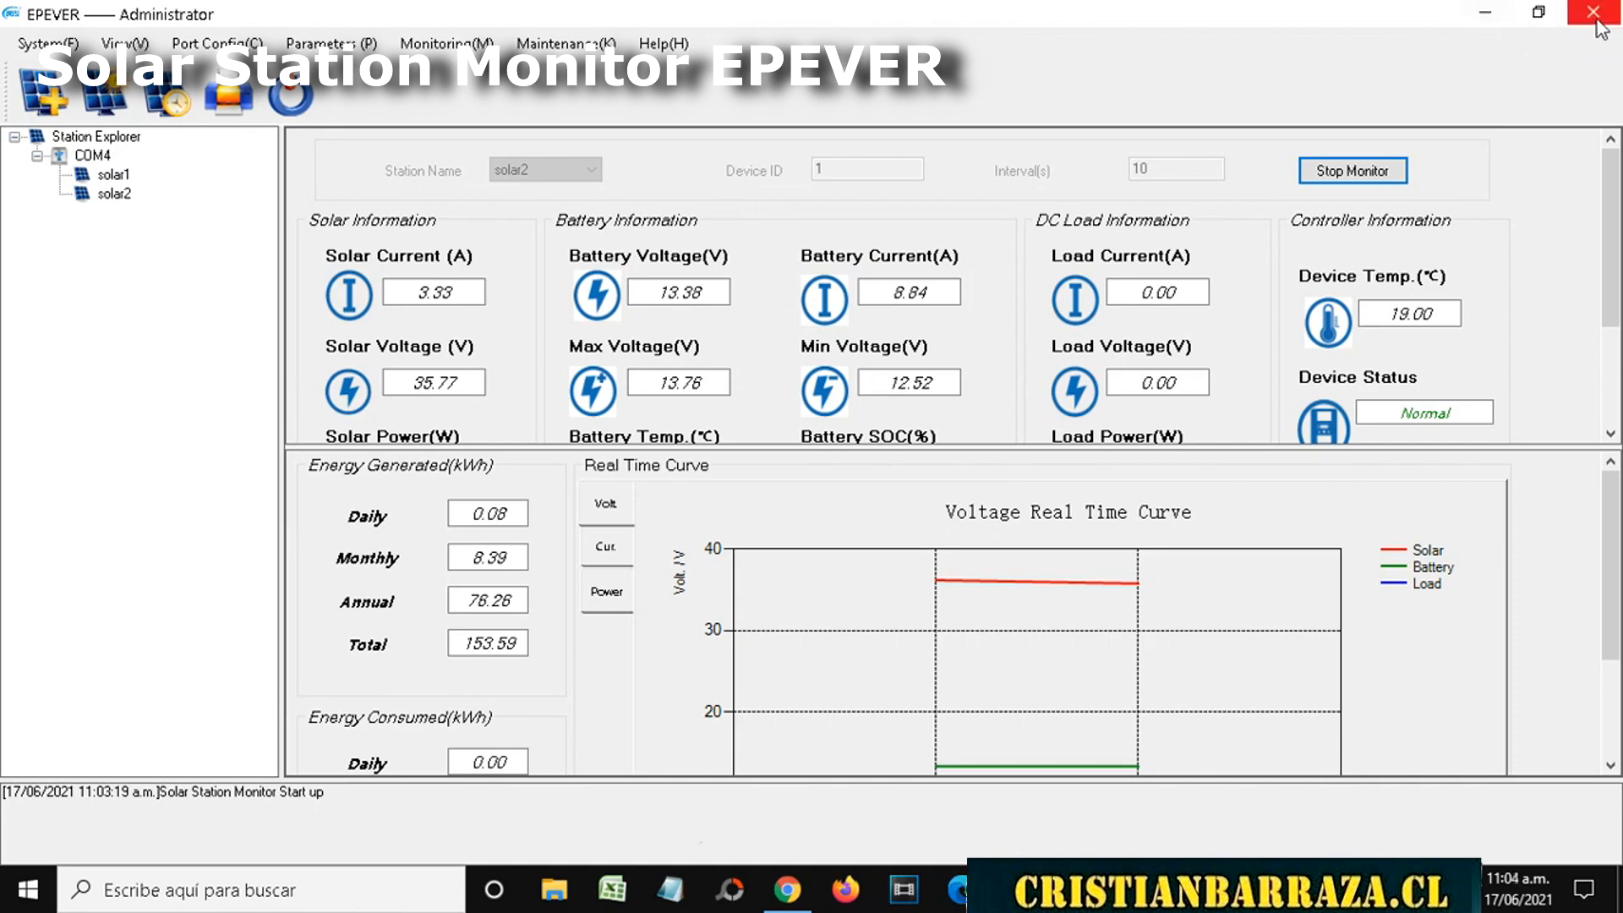
{"action": "left_click", "coordinate": [1363, 174]}
{"action": "left_click", "coordinate": [1485, 12]}
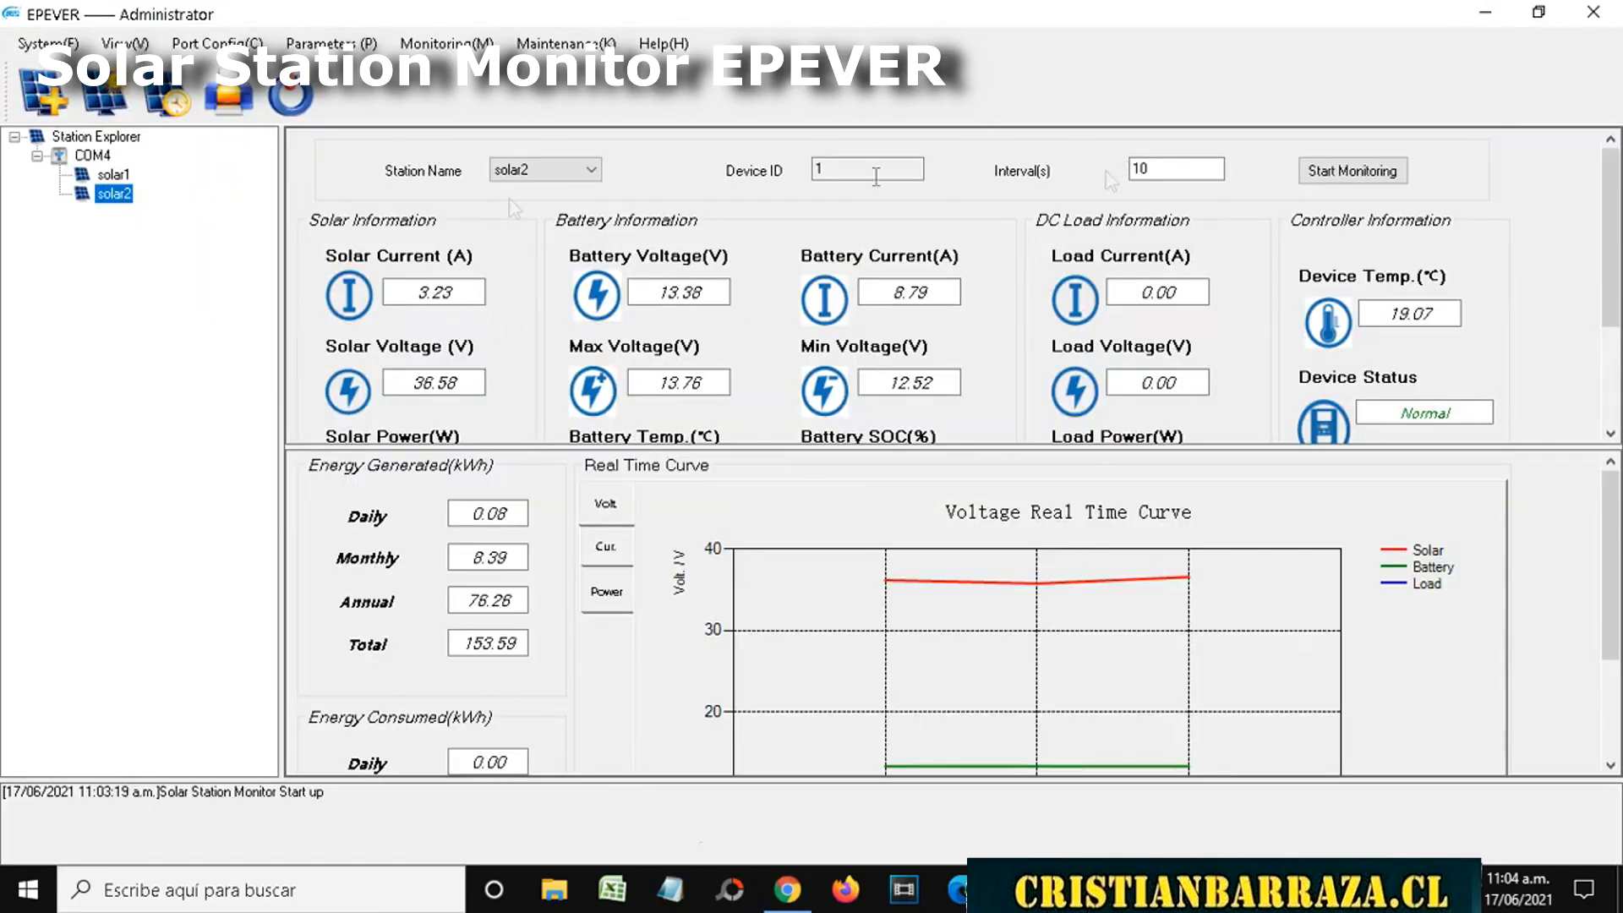
Delete the solar2 and solar1 stations from the station explorer, confirming each deletion
{"action": "right_click", "coordinate": [118, 199]}
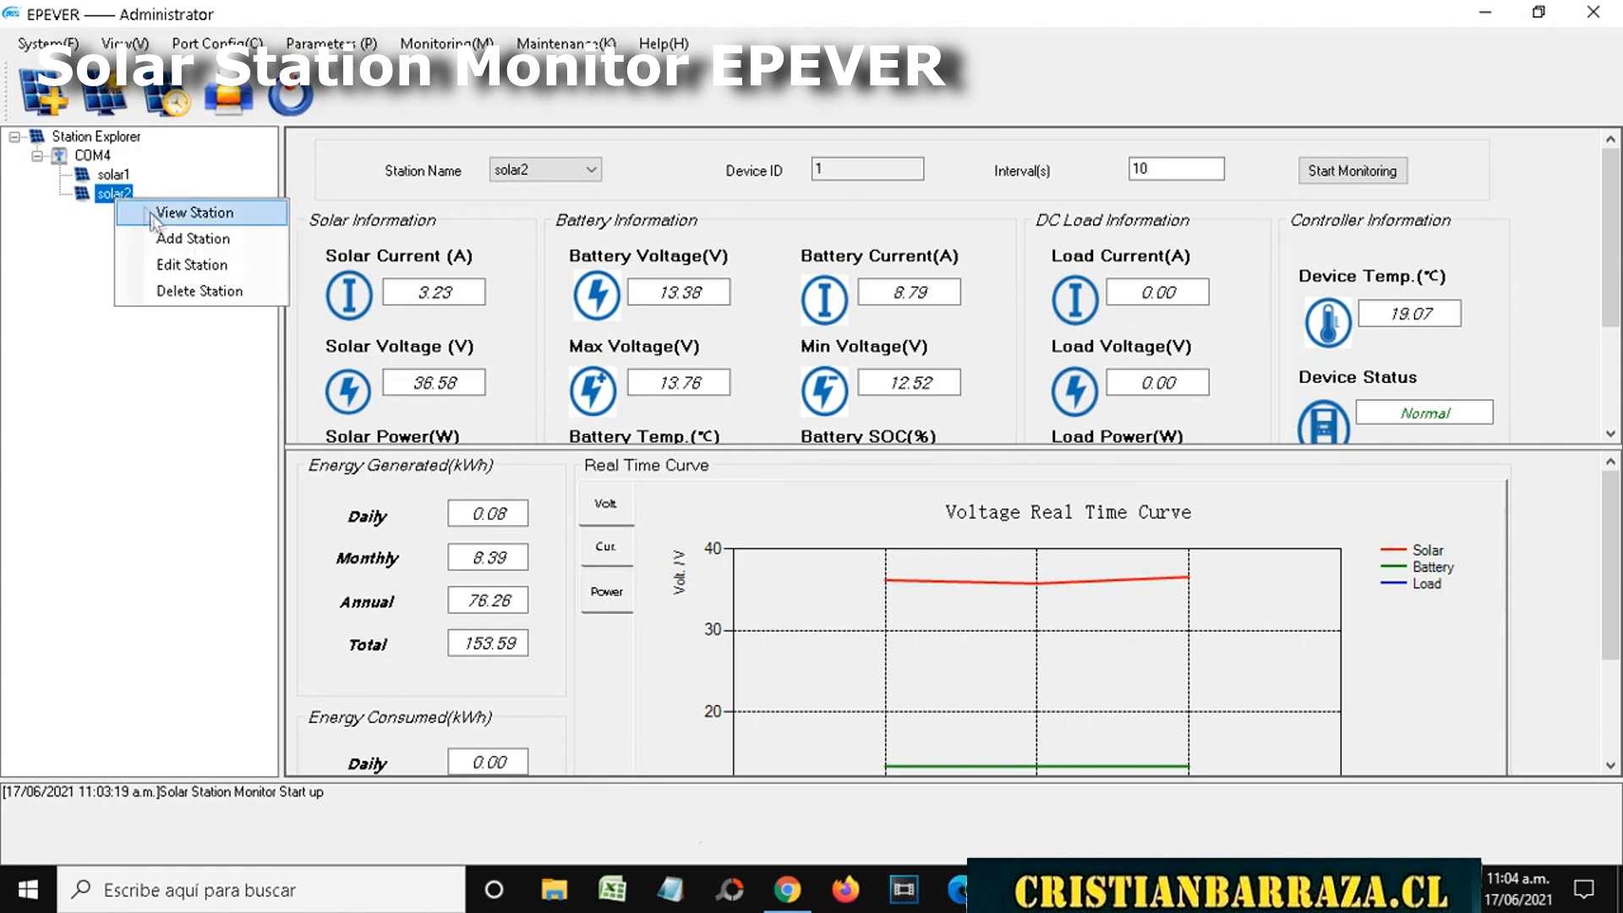
{"action": "left_click", "coordinate": [207, 290]}
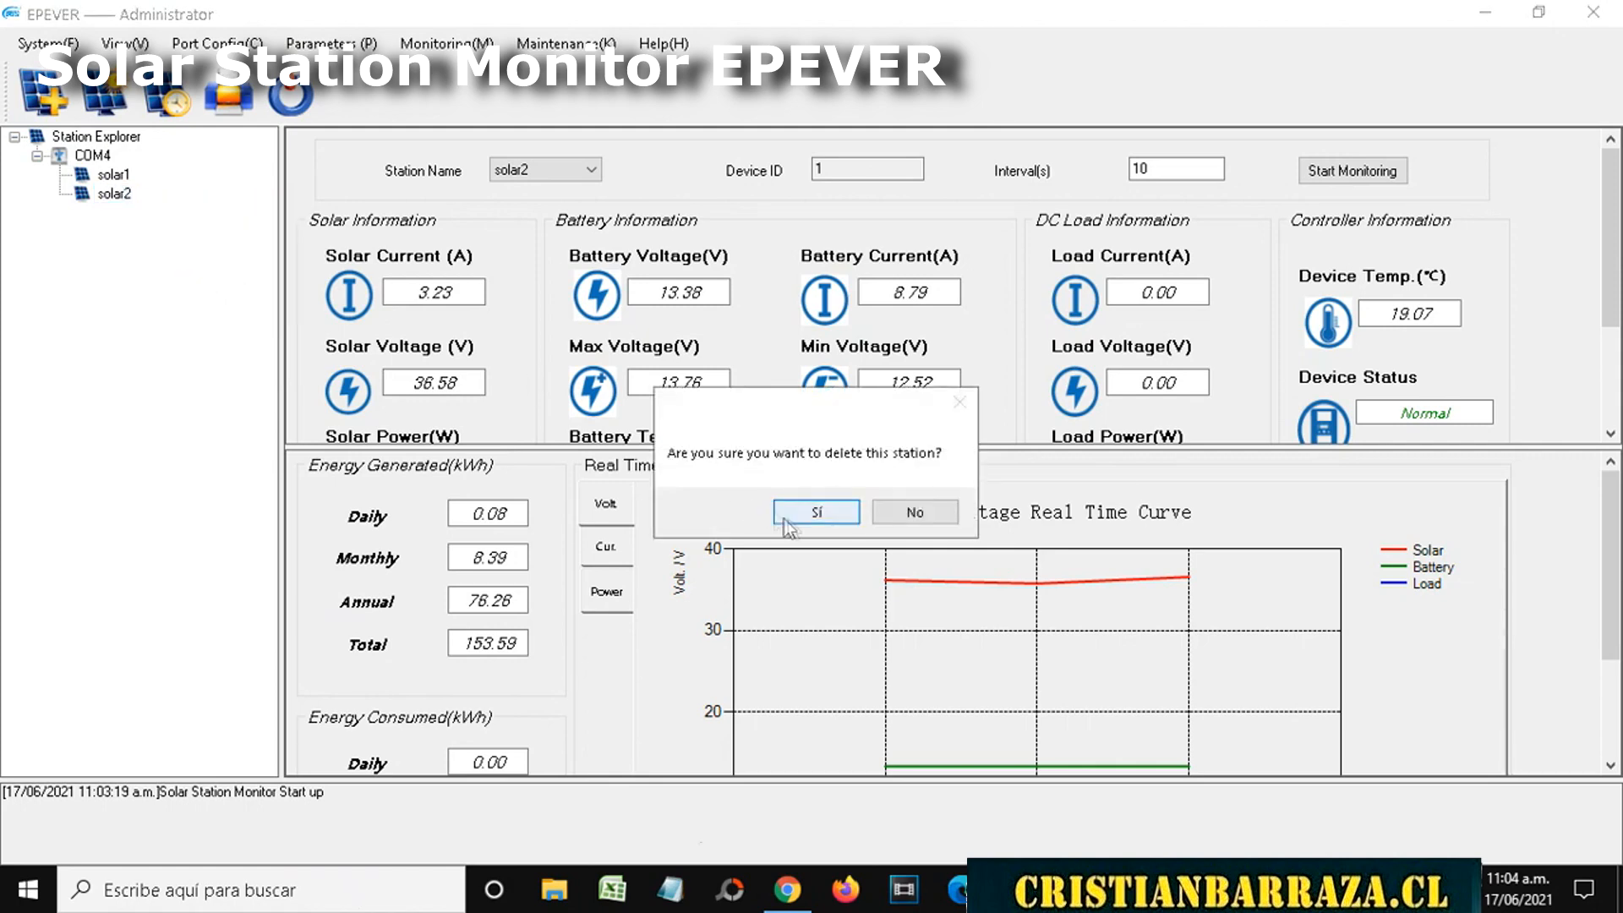
{"action": "left_click", "coordinate": [793, 516]}
{"action": "right_click", "coordinate": [112, 175]}
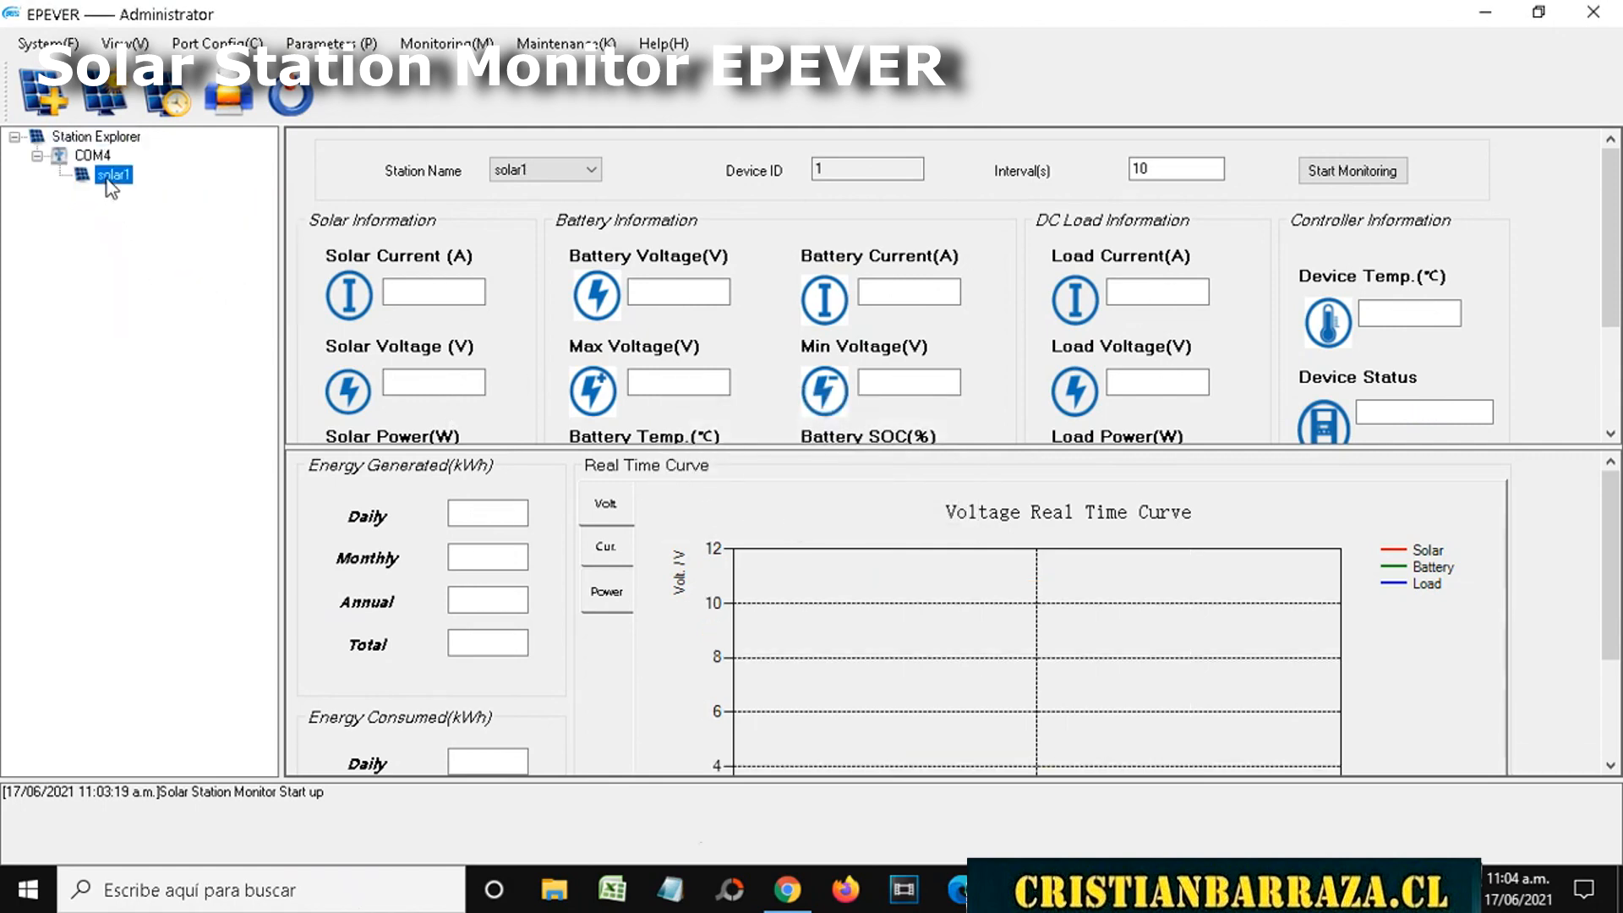
{"action": "left_click", "coordinate": [193, 272]}
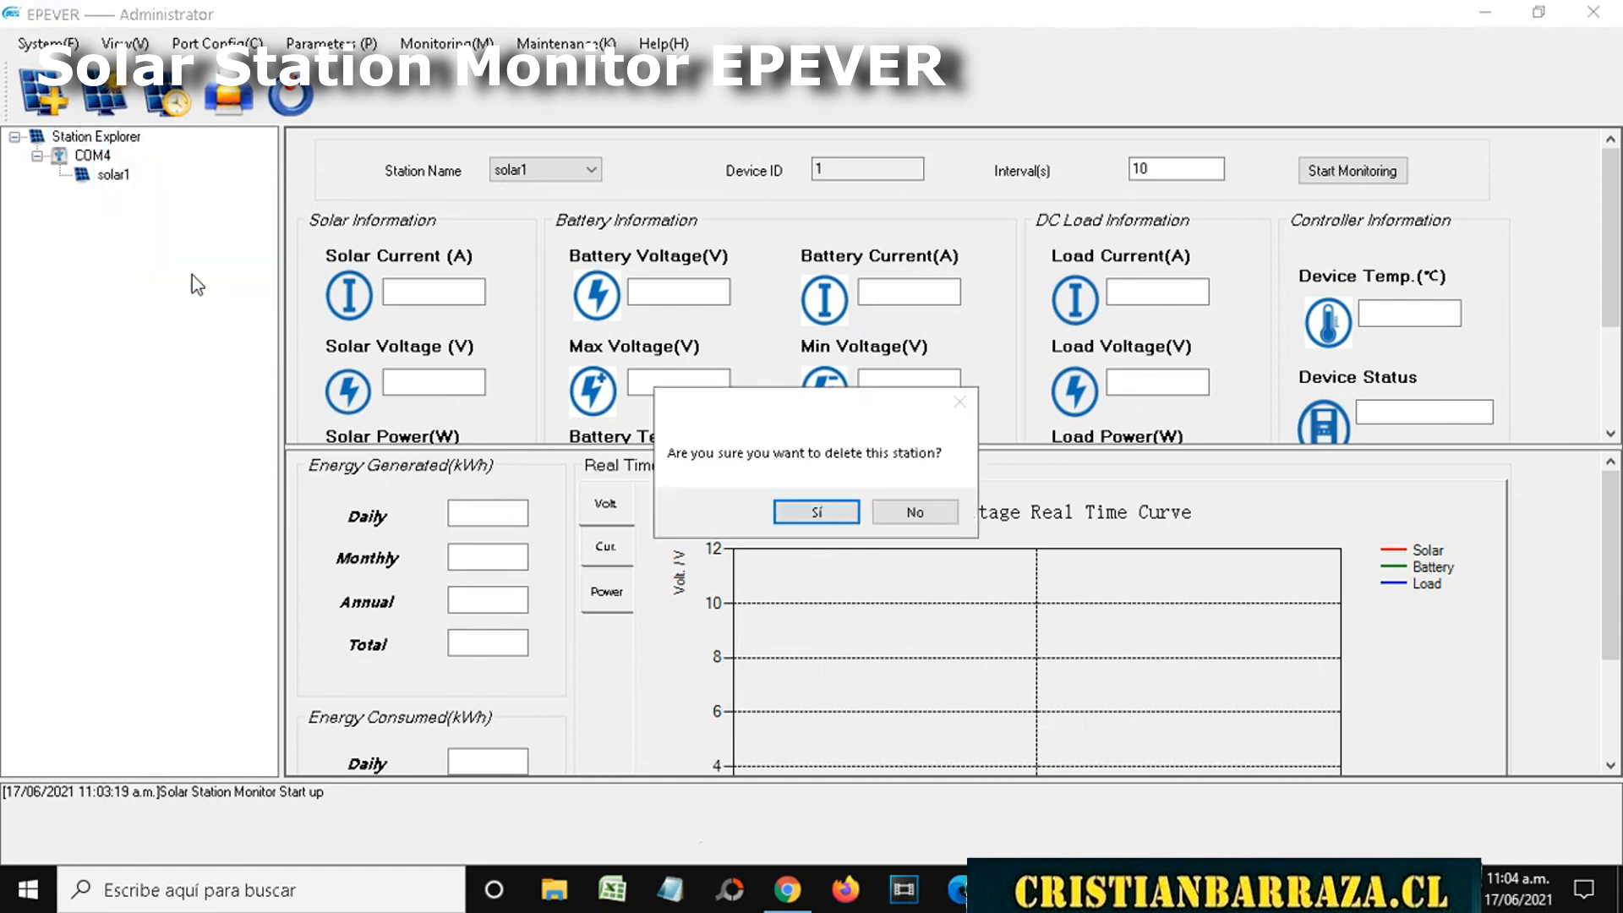
{"action": "left_click", "coordinate": [826, 512]}
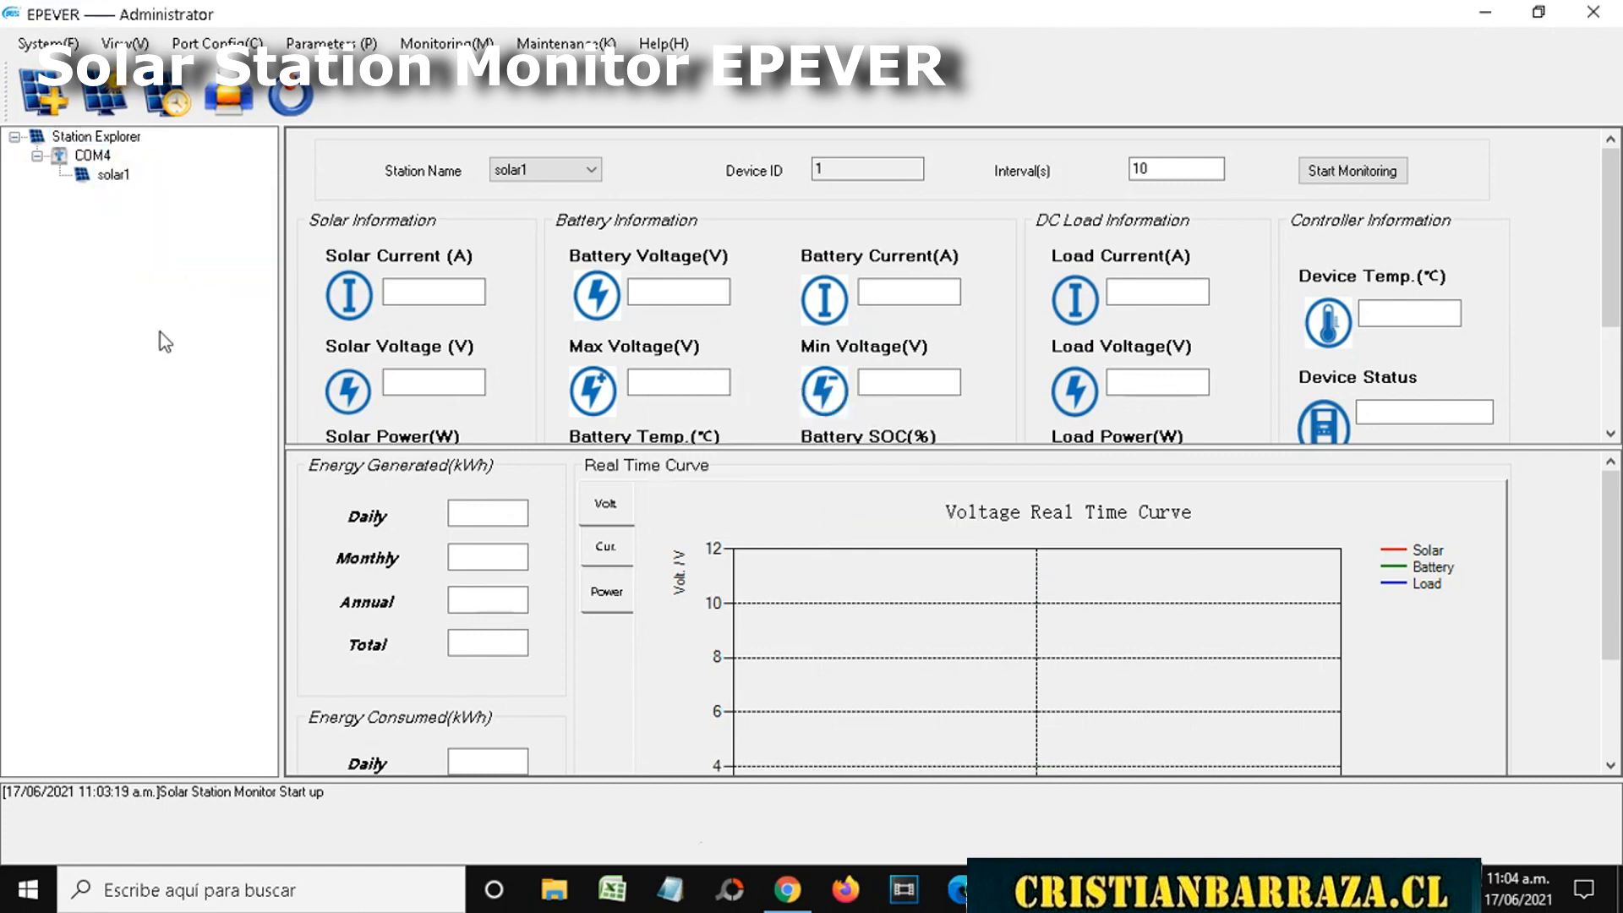
Remove the COM4 port from the station explorer
{"action": "left_click", "coordinate": [88, 155]}
{"action": "right_click", "coordinate": [78, 161]}
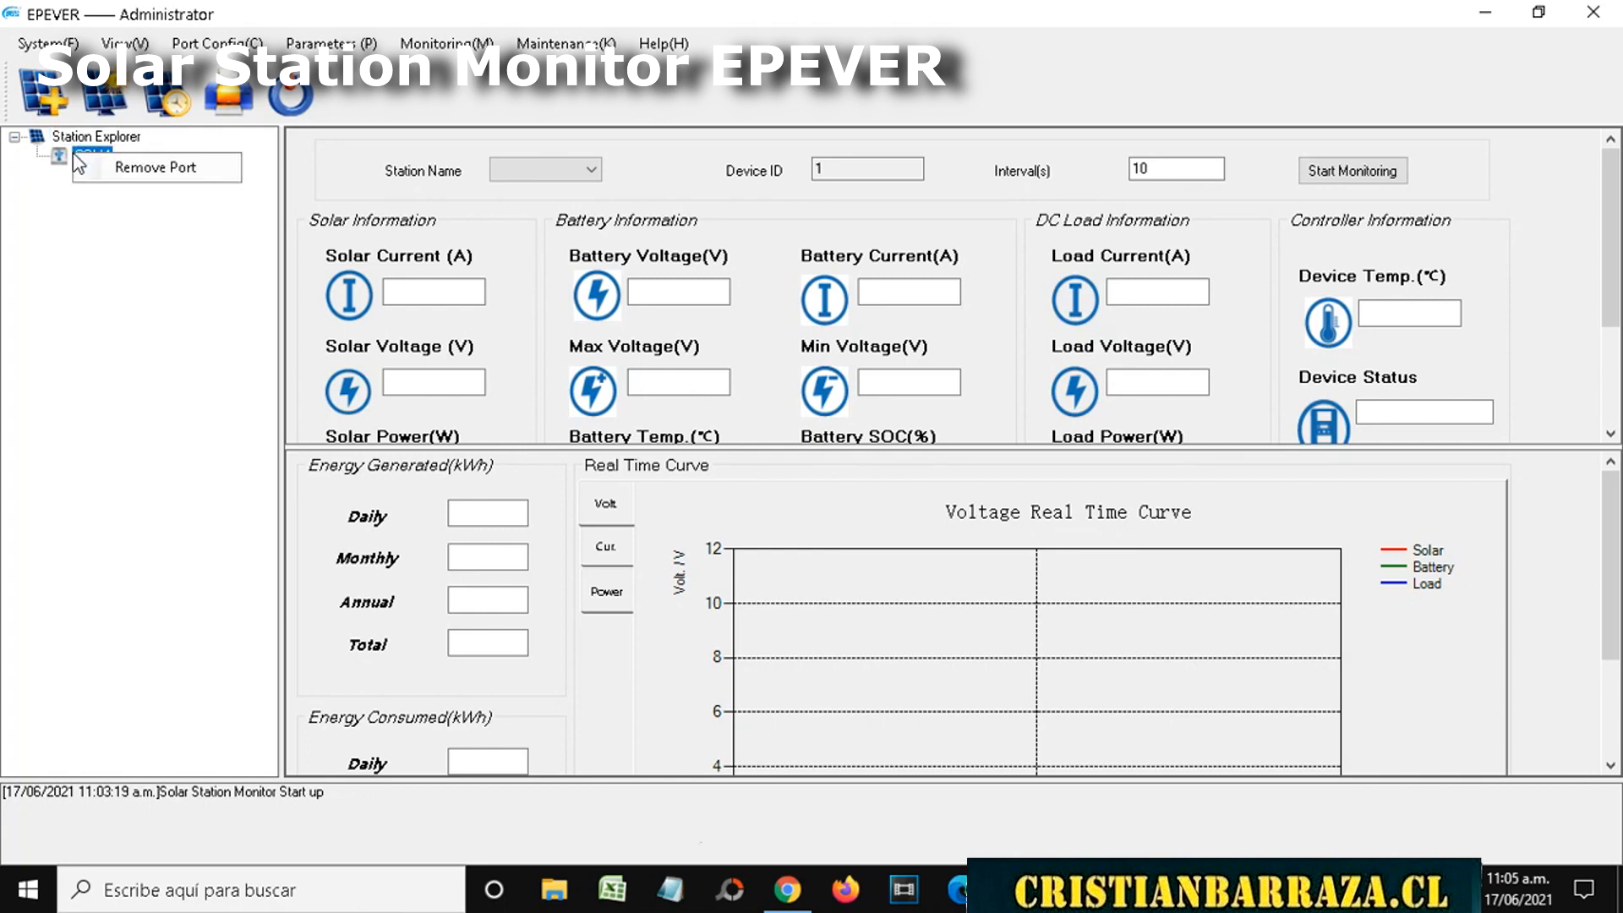
{"action": "left_click", "coordinate": [120, 166]}
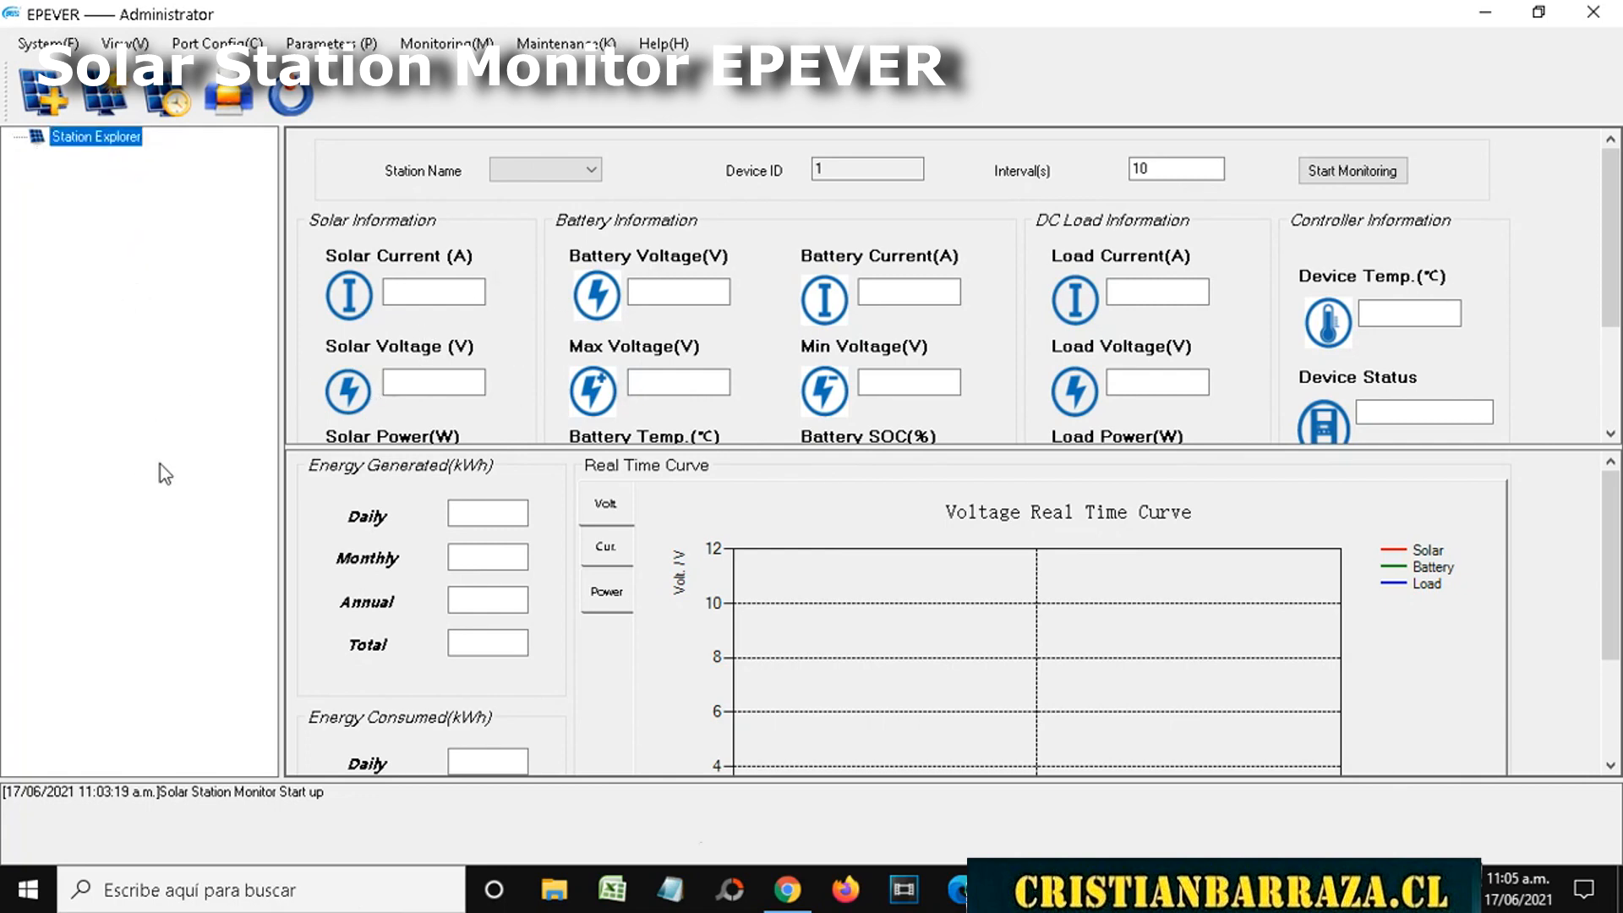
Try to start monitoring without a registered station, and open a new station information form, agreeing to stop monitoring
{"action": "left_click", "coordinate": [1376, 172]}
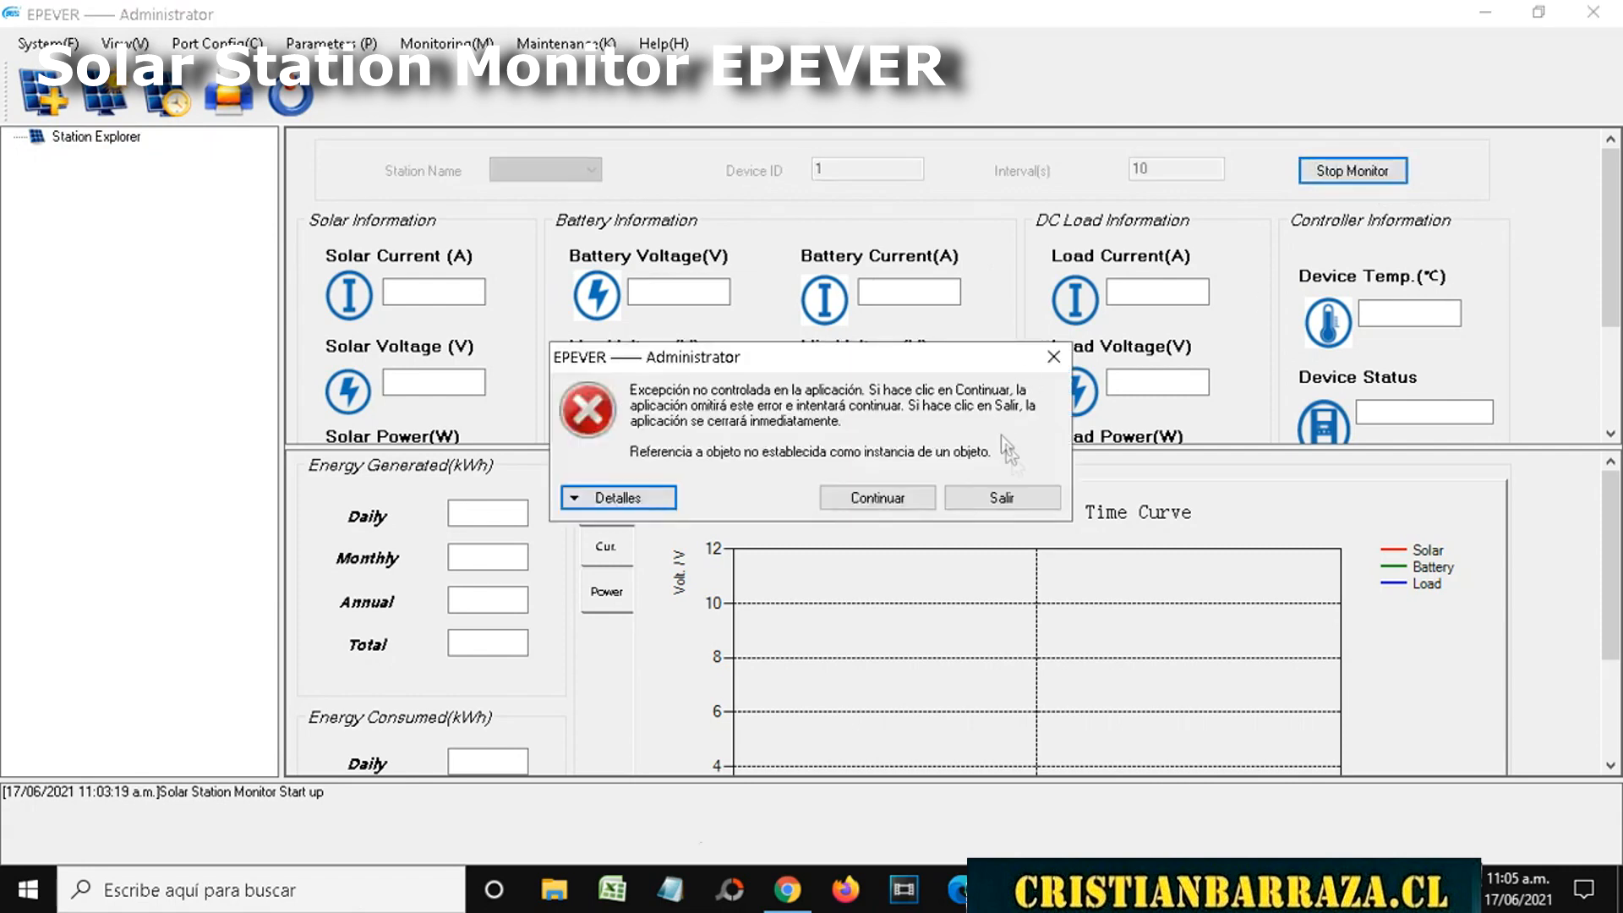
{"action": "left_click", "coordinate": [900, 496]}
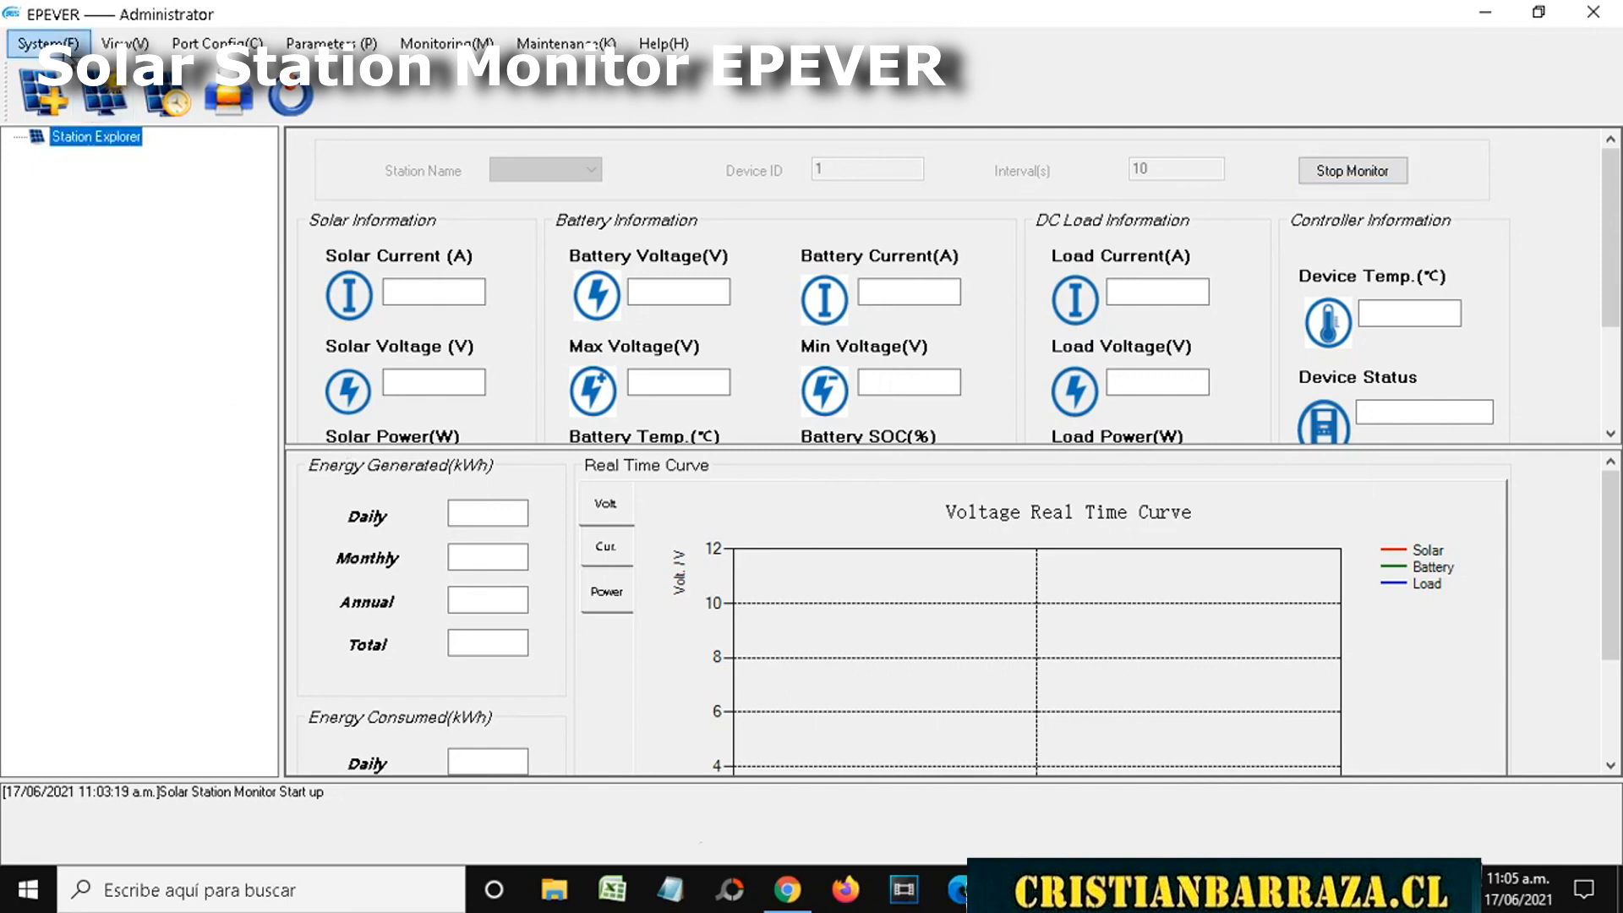
{"action": "left_click", "coordinate": [47, 43]}
{"action": "left_click", "coordinate": [51, 177]}
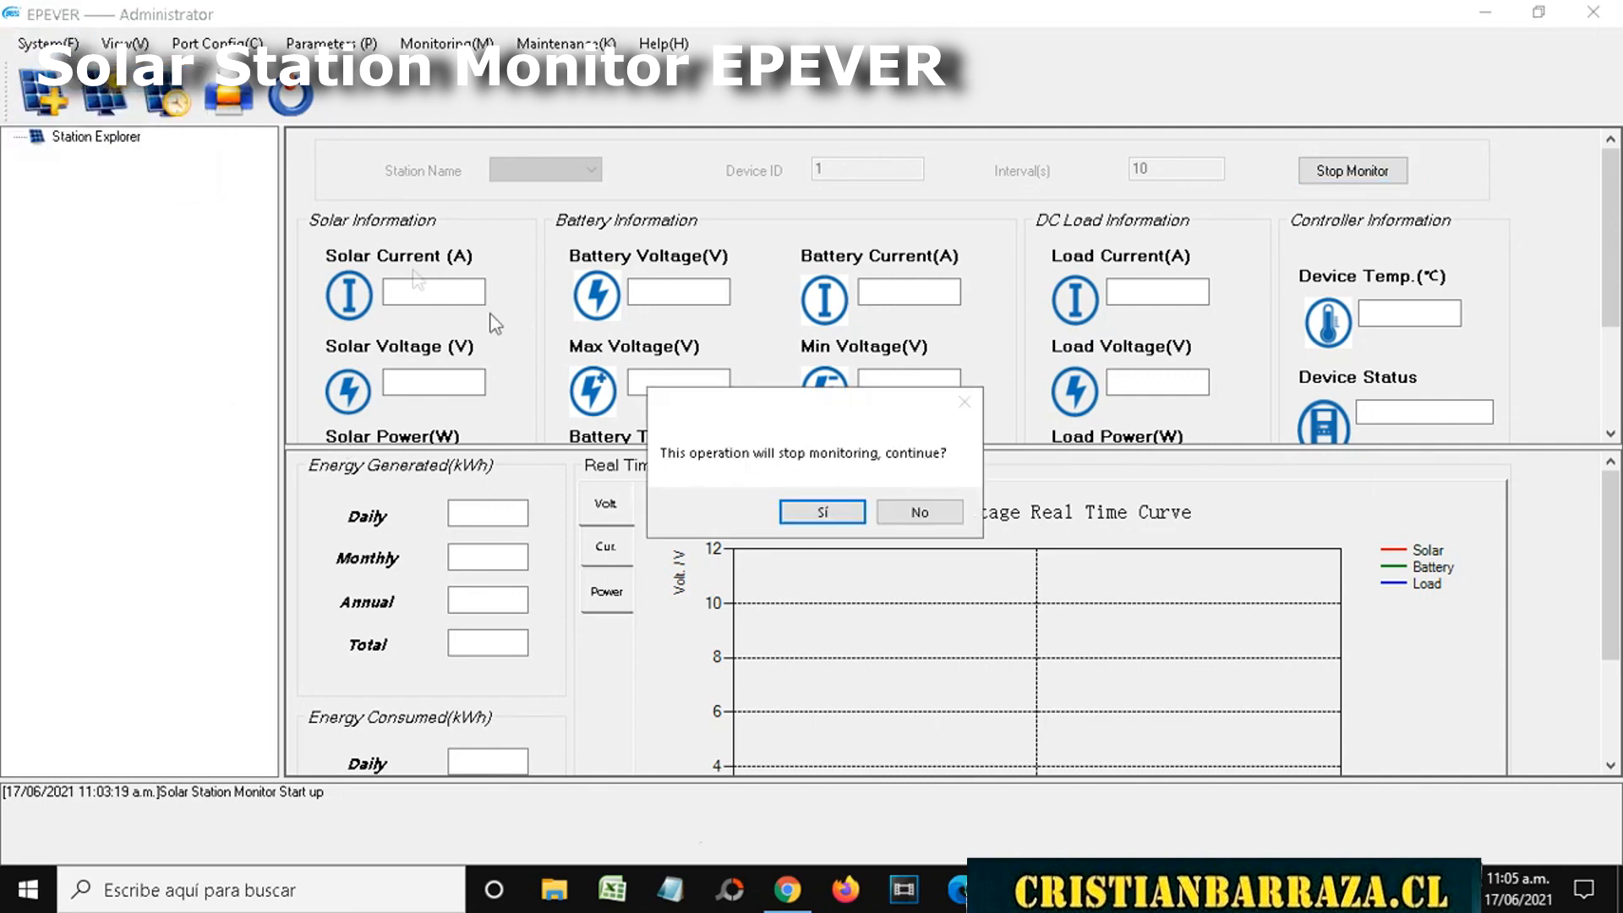
{"action": "left_click", "coordinate": [820, 513]}
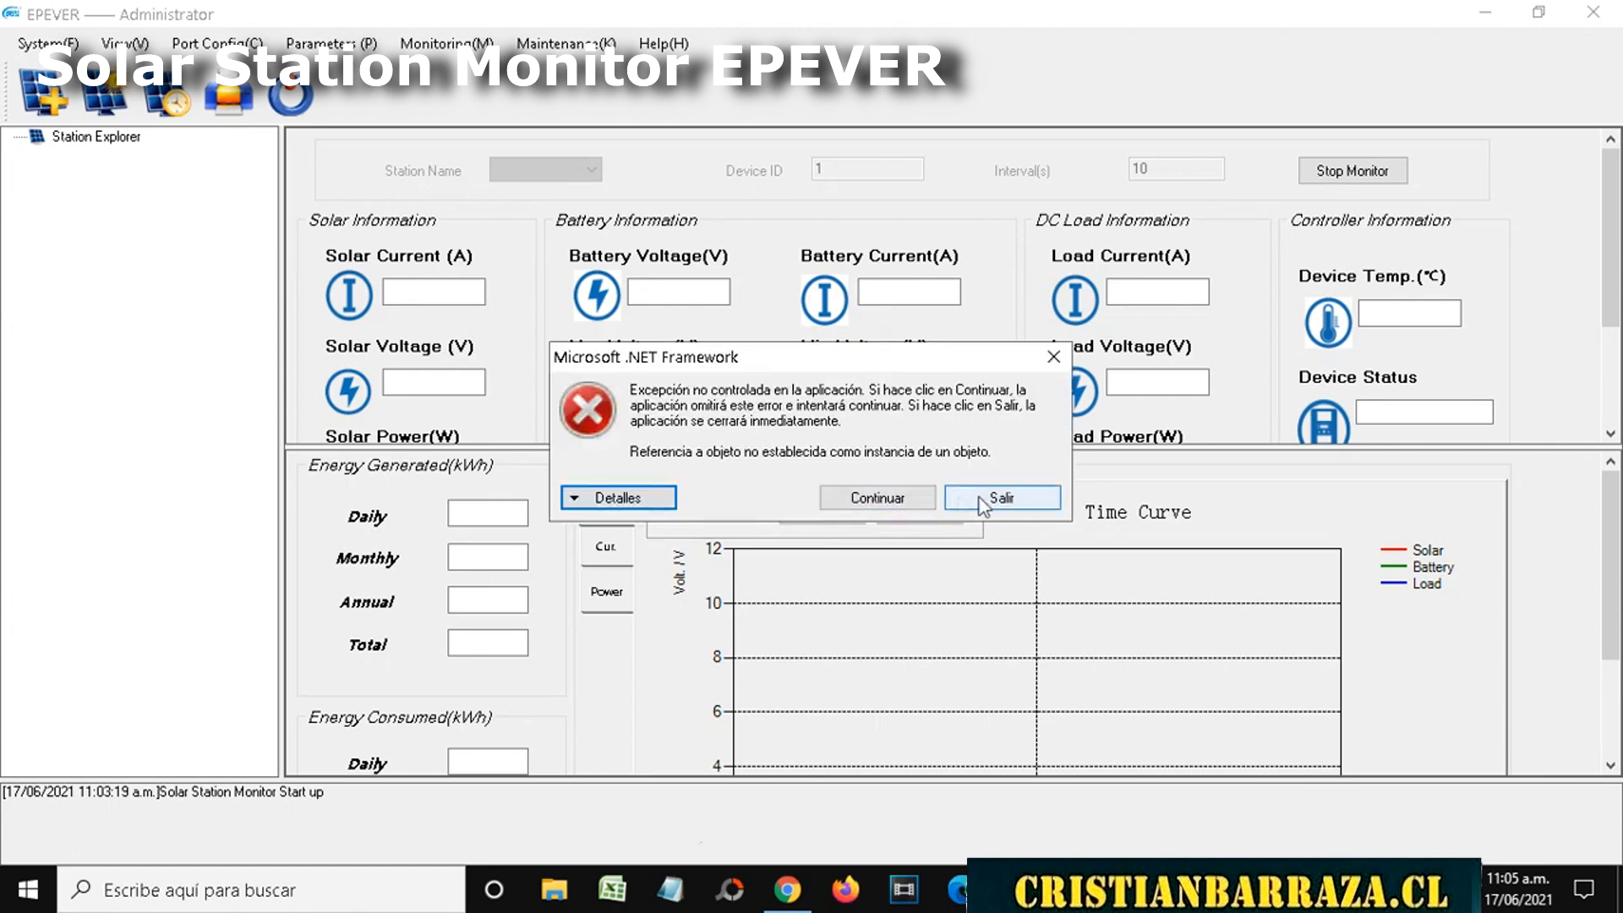
{"action": "left_click", "coordinate": [918, 498]}
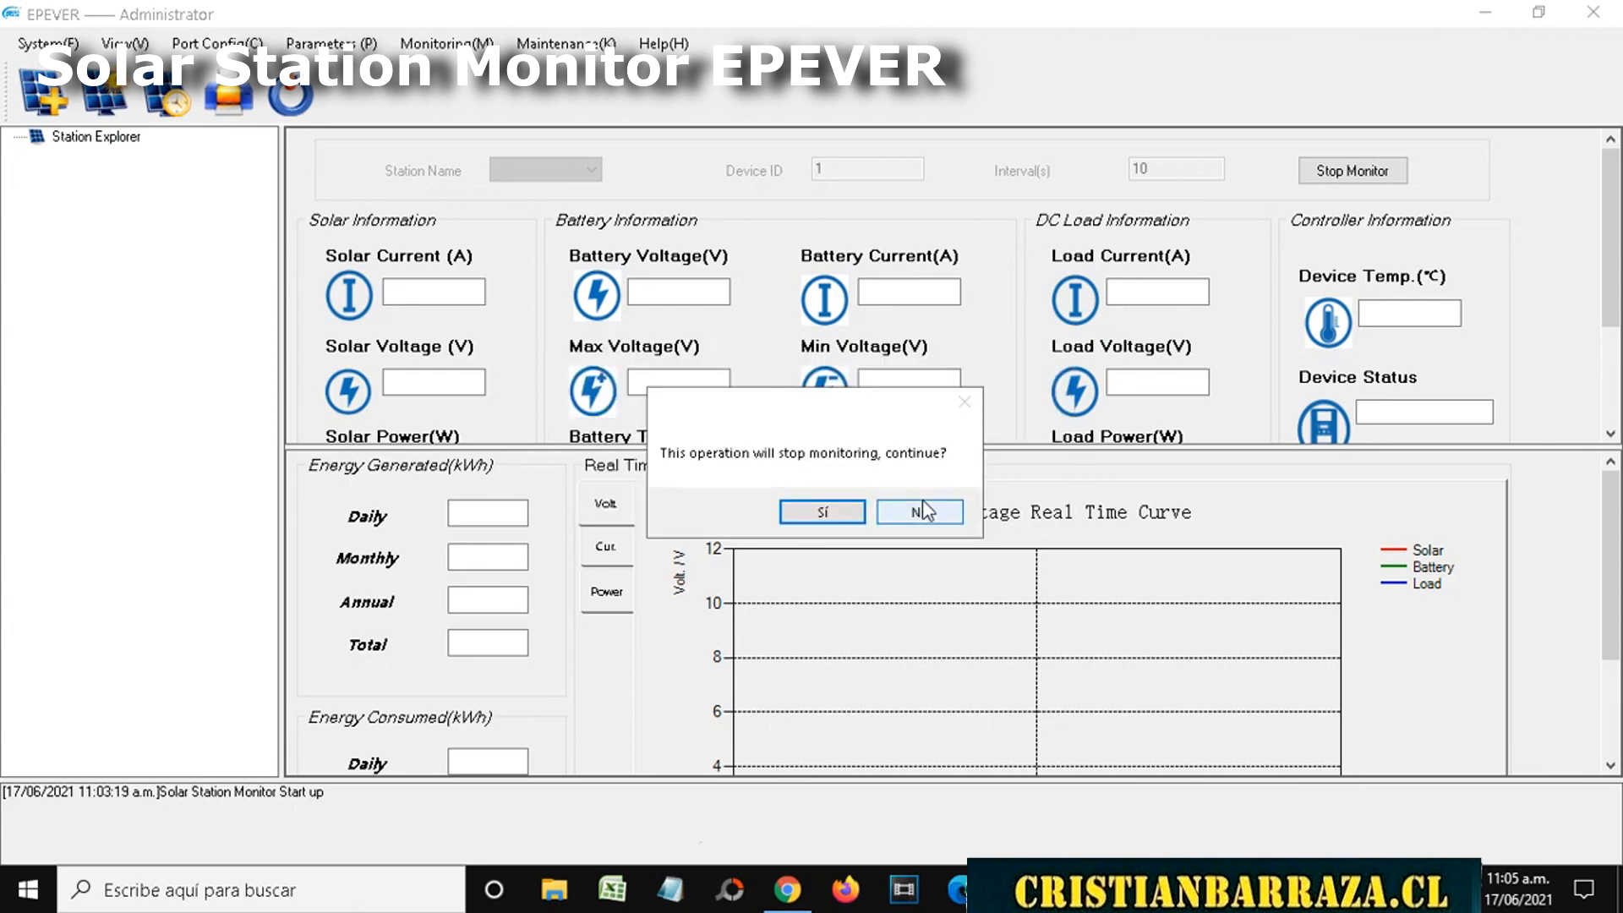
{"action": "left_click", "coordinate": [825, 512]}
{"action": "left_click", "coordinate": [836, 513]}
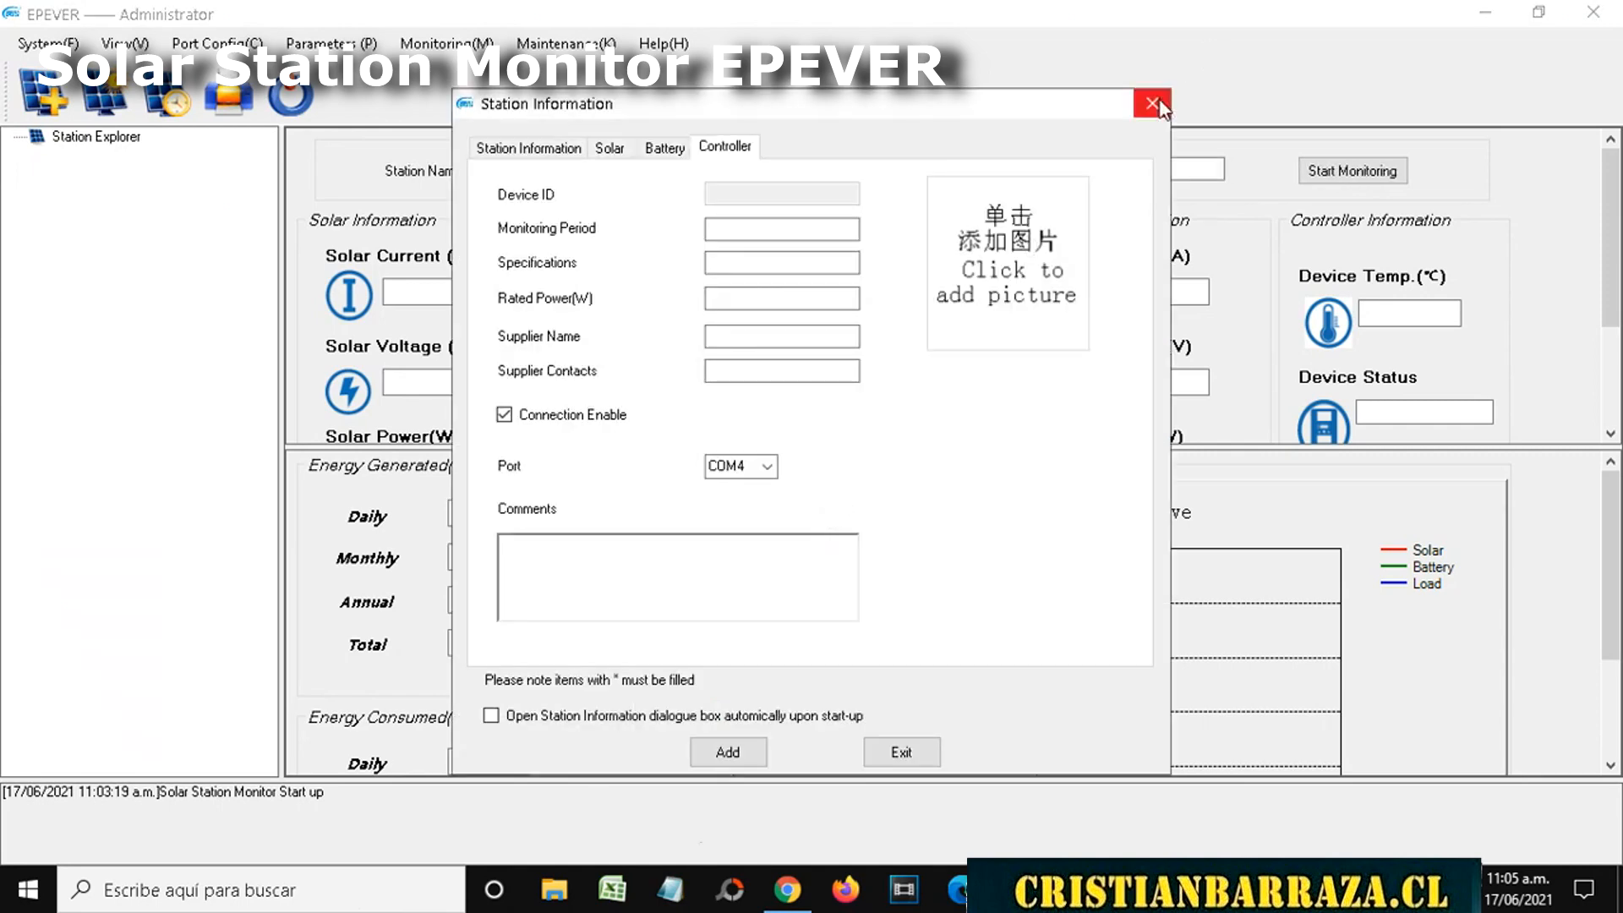
Enter the new station's name as cris, its country as chile and its city as stgo
{"action": "left_click", "coordinate": [541, 148]}
{"action": "left_click", "coordinate": [712, 198]}
{"action": "left_click_drag", "start_coordinate": [716, 194], "coordinate": [434, 188]}
{"action": "type", "text": "cris"}
{"action": "left_click_drag", "start_coordinate": [706, 263], "coordinate": [561, 272]}
{"action": "type", "text": "chile"}
{"action": "left_click_drag", "start_coordinate": [708, 296], "coordinate": [612, 300]}
{"action": "type", "text": "stgo"}
Append 1 to the responsible person, and set rated power to 300 W, rated voltage to 12 V and battery capacity to 1500 Ah
{"action": "left_click", "coordinate": [717, 336]}
{"action": "type", "text": "1"}
{"action": "left_click_drag", "start_coordinate": [717, 401], "coordinate": [535, 377]}
{"action": "type", "text": "3"}
{"action": "left_click", "coordinate": [712, 474]}
{"action": "left_click", "coordinate": [689, 495]}
{"action": "left_click_drag", "start_coordinate": [717, 508], "coordinate": [600, 517]}
{"action": "type", "text": "1500"}
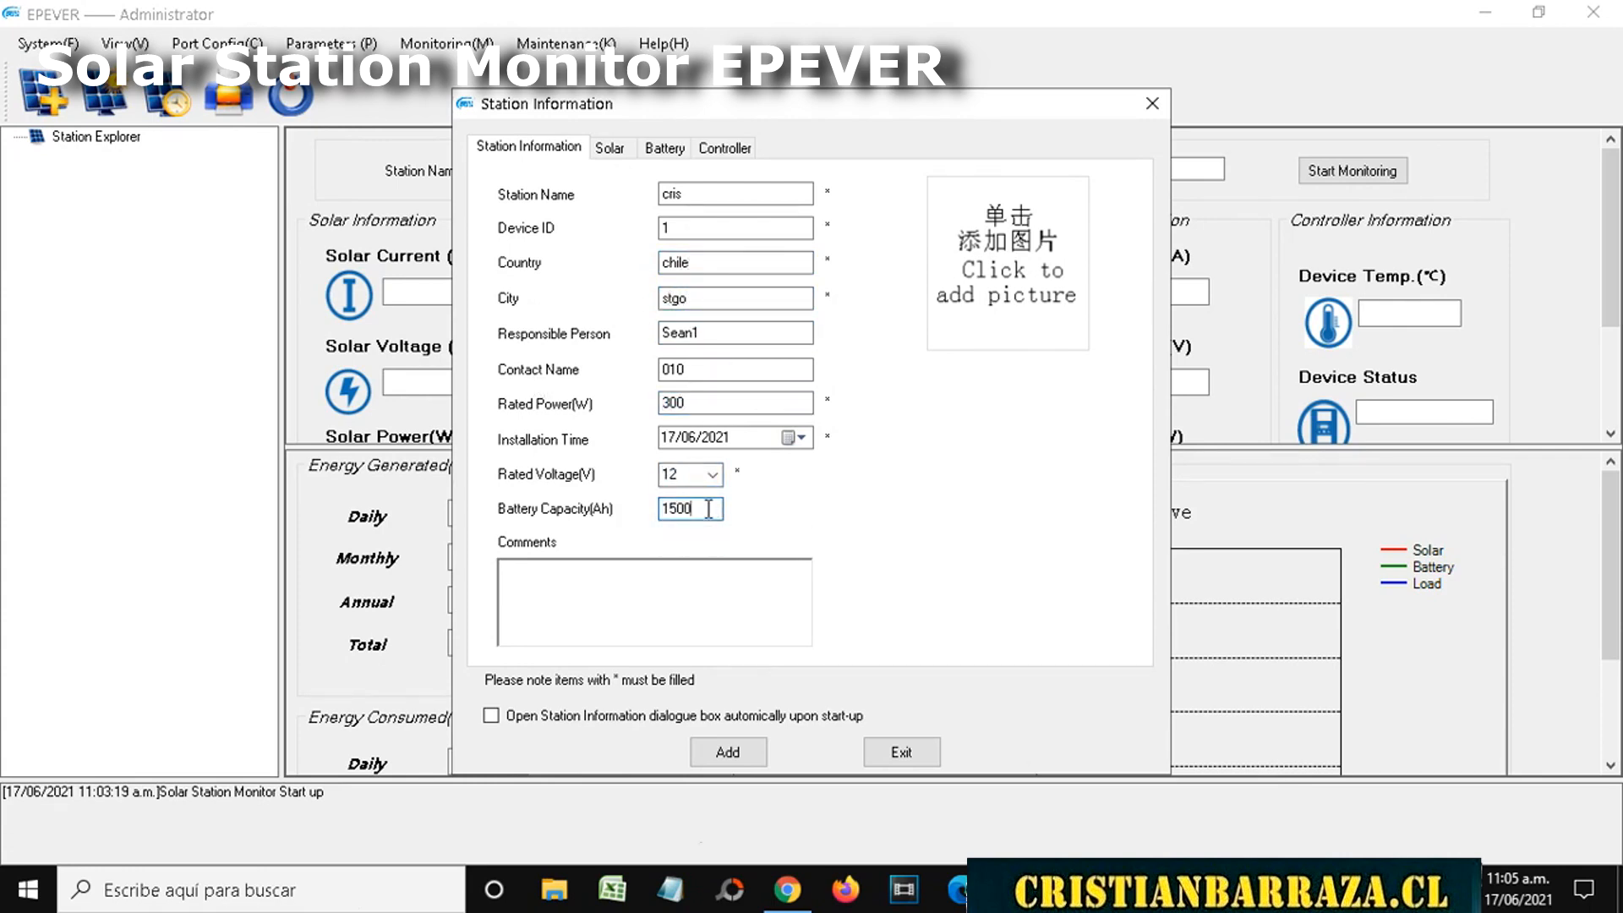
Set the station's PV type to poly in its solar information
{"action": "left_click", "coordinate": [610, 147]}
{"action": "left_click", "coordinate": [744, 195]}
{"action": "type", "text": "polycristalino"}
{"action": "key", "text": "BackSpace"}
{"action": "key", "text": "BackSpace"}
{"action": "key", "text": "BackSpace"}
{"action": "key", "text": "BackSpace"}
{"action": "key", "text": "BackSpace"}
{"action": "key", "text": "BackSpace"}
{"action": "key", "text": "BackSpace"}
{"action": "key", "text": "BackSpace"}
{"action": "key", "text": "BackSpace"}
{"action": "key", "text": "BackSpace"}
Set the solar peak power to 300, the number of paralleled arrays to 1 and the total peak power to 300 W
{"action": "left_click_drag", "start_coordinate": [776, 227], "coordinate": [666, 245]}
{"action": "type", "text": "300"}
{"action": "left_click_drag", "start_coordinate": [749, 298], "coordinate": [668, 306]}
{"action": "type", "text": "1"}
{"action": "left_click_drag", "start_coordinate": [761, 369], "coordinate": [660, 365]}
{"action": "type", "text": "300"}
Set the station's battery capacity to 150 Ah and the voltage of each battery to 12
{"action": "left_click", "coordinate": [663, 153]}
{"action": "left_click", "coordinate": [747, 300]}
{"action": "type", "text": "150"}
{"action": "left_click", "coordinate": [820, 334]}
{"action": "type", "text": "12"}
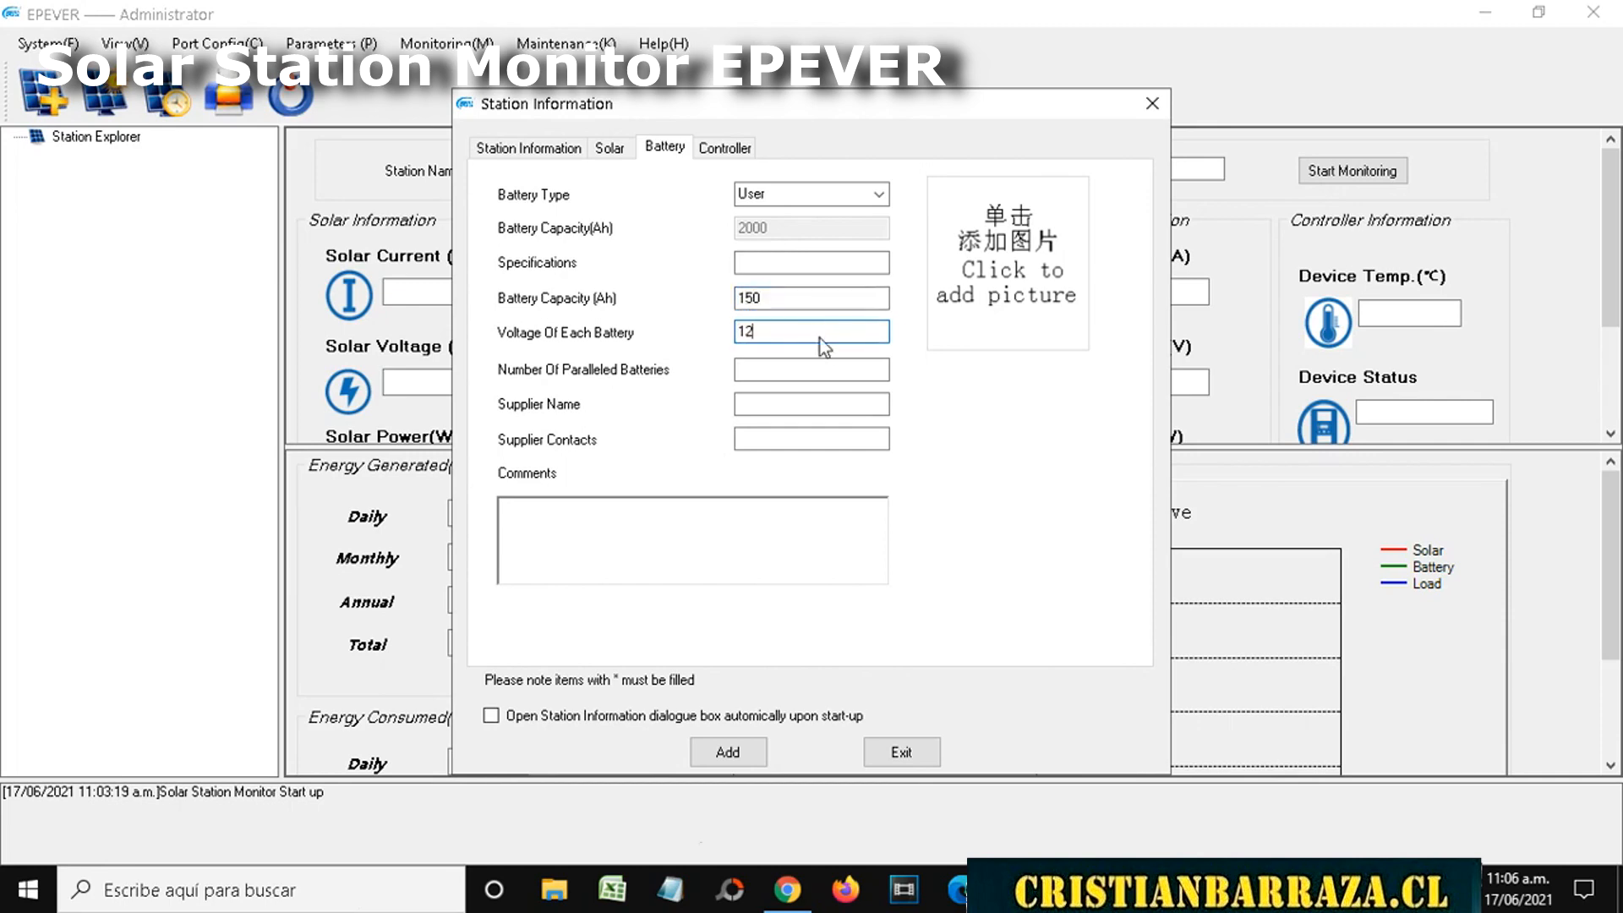
Add the cris station with its controller connected on port COM4
{"action": "left_click", "coordinate": [728, 148]}
{"action": "left_click", "coordinate": [727, 752]}
{"action": "left_click", "coordinate": [845, 511]}
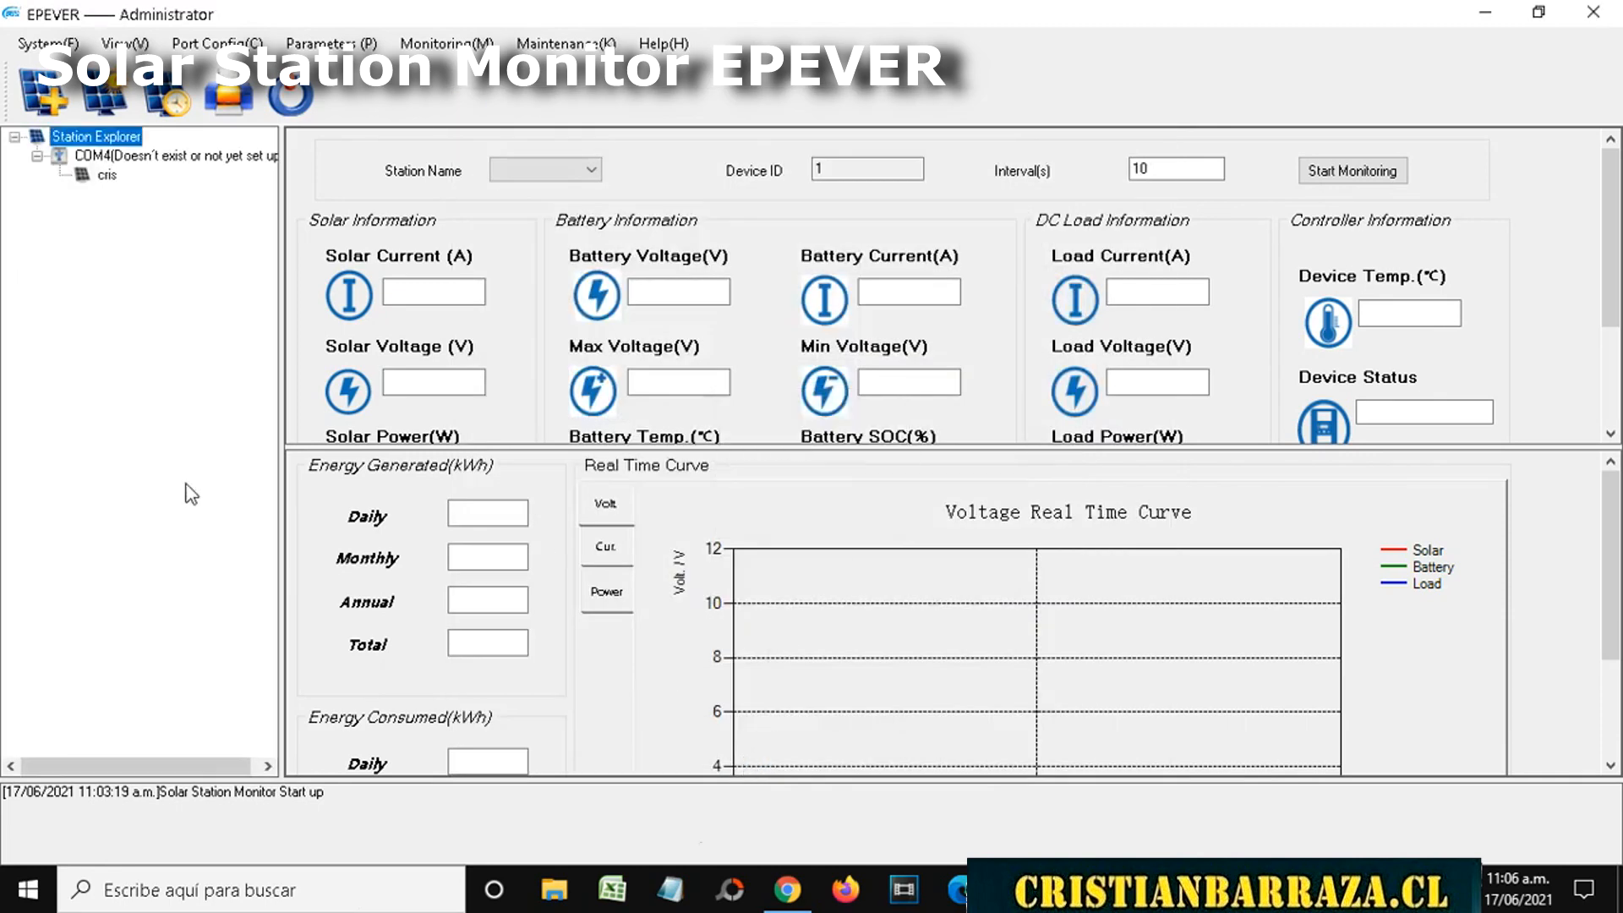
Review the cris station's general, solar, battery and controller information, and close it
{"action": "double_click", "coordinate": [104, 176]}
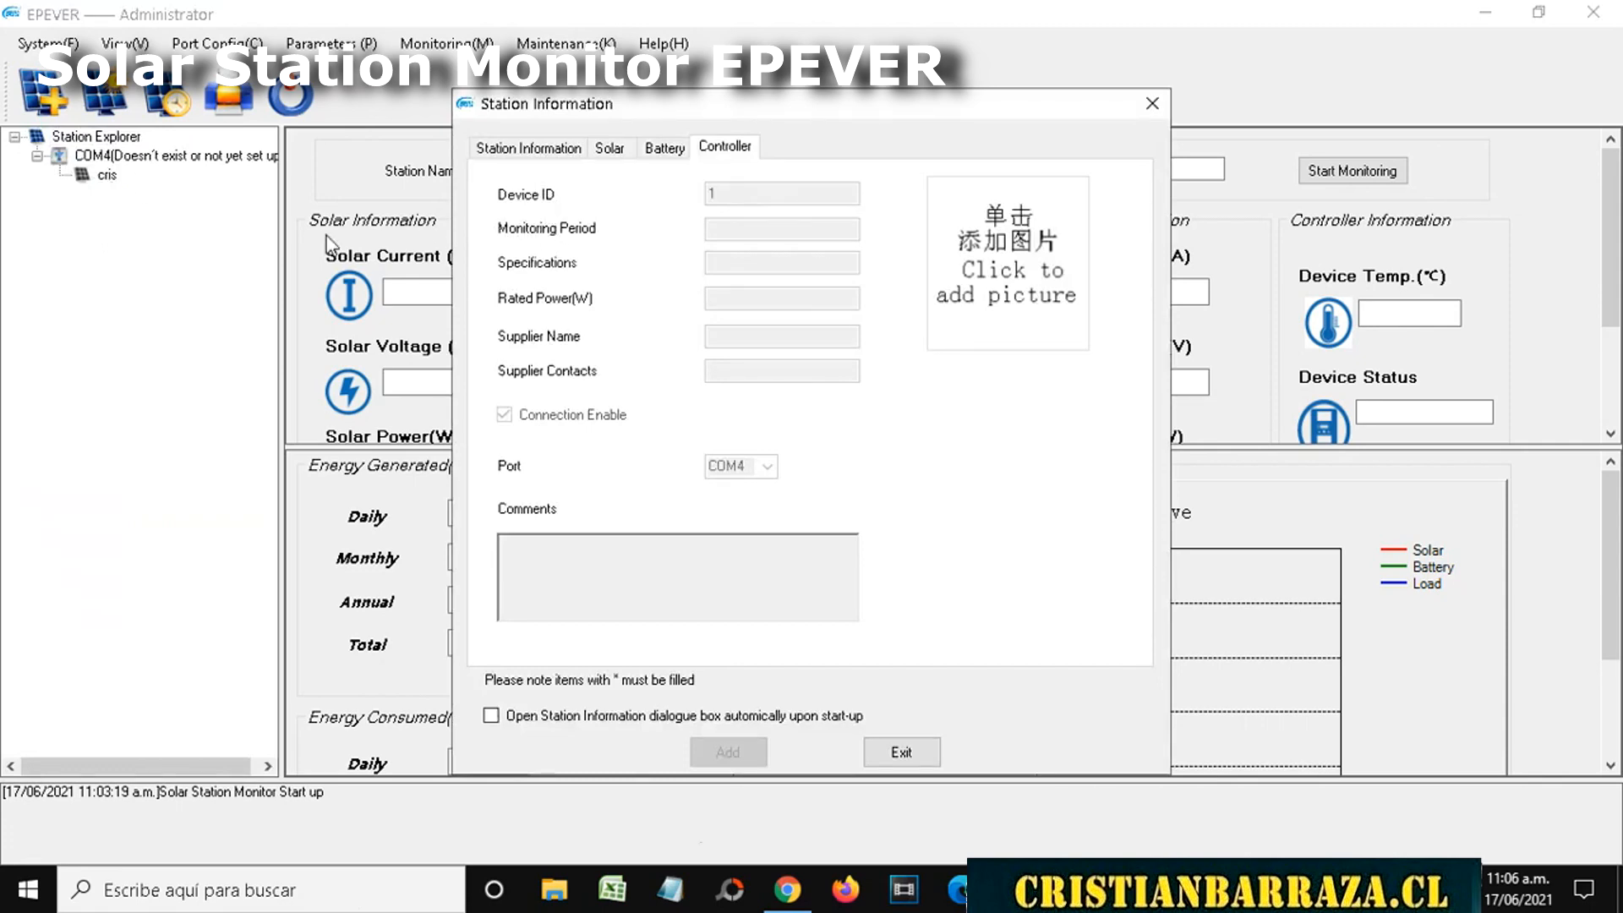
{"action": "left_click", "coordinate": [549, 155]}
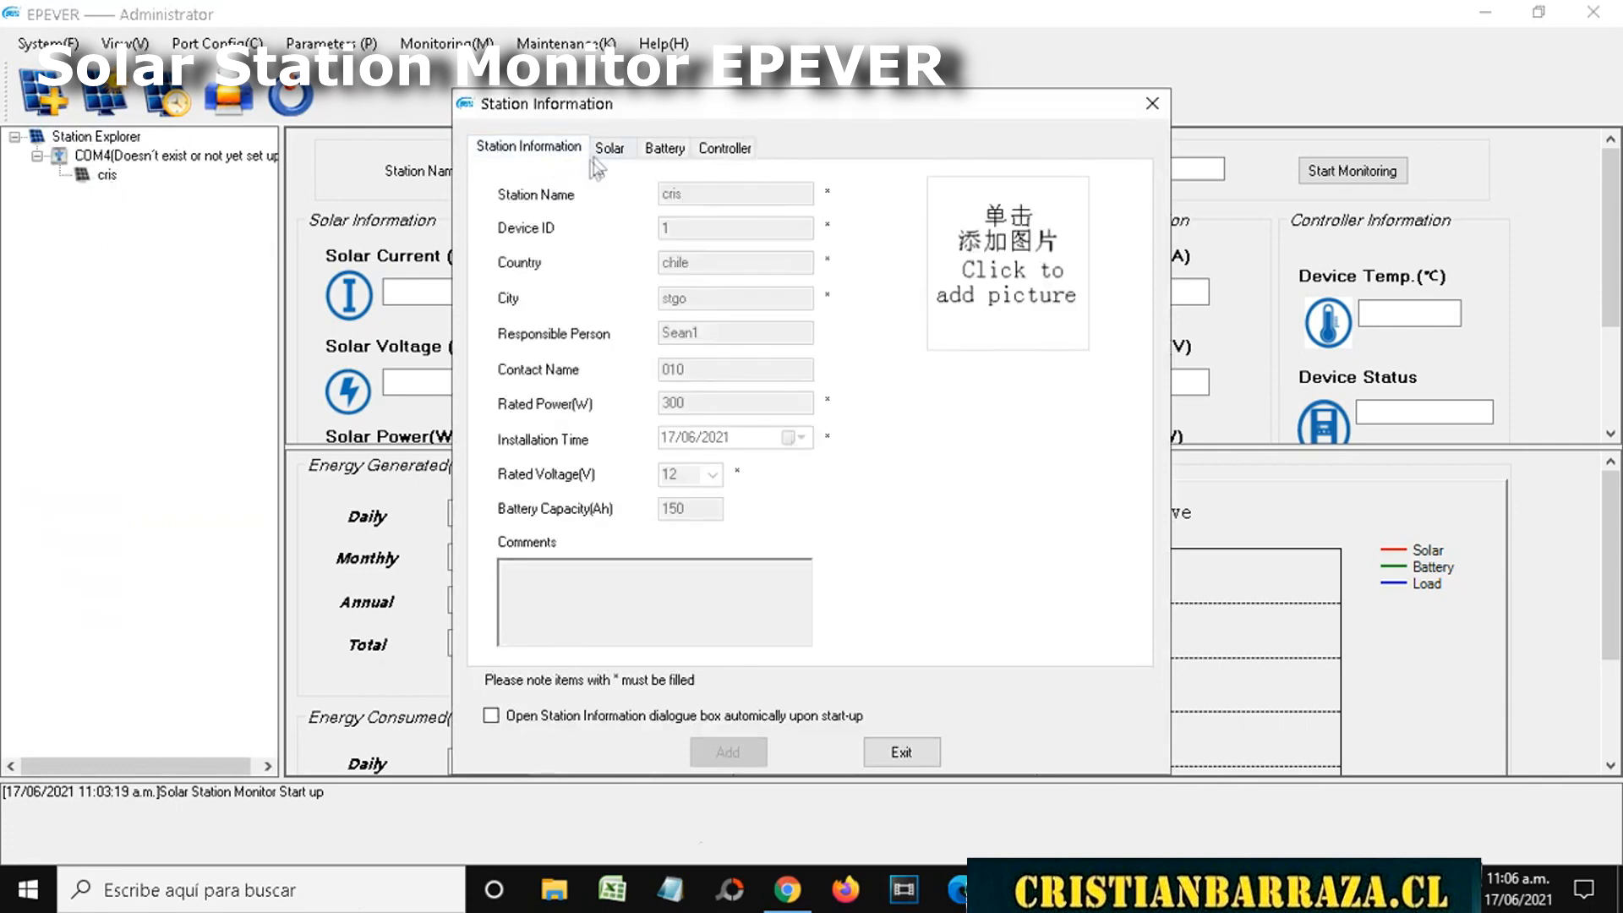
{"action": "left_click", "coordinate": [609, 150]}
{"action": "left_click", "coordinate": [664, 151]}
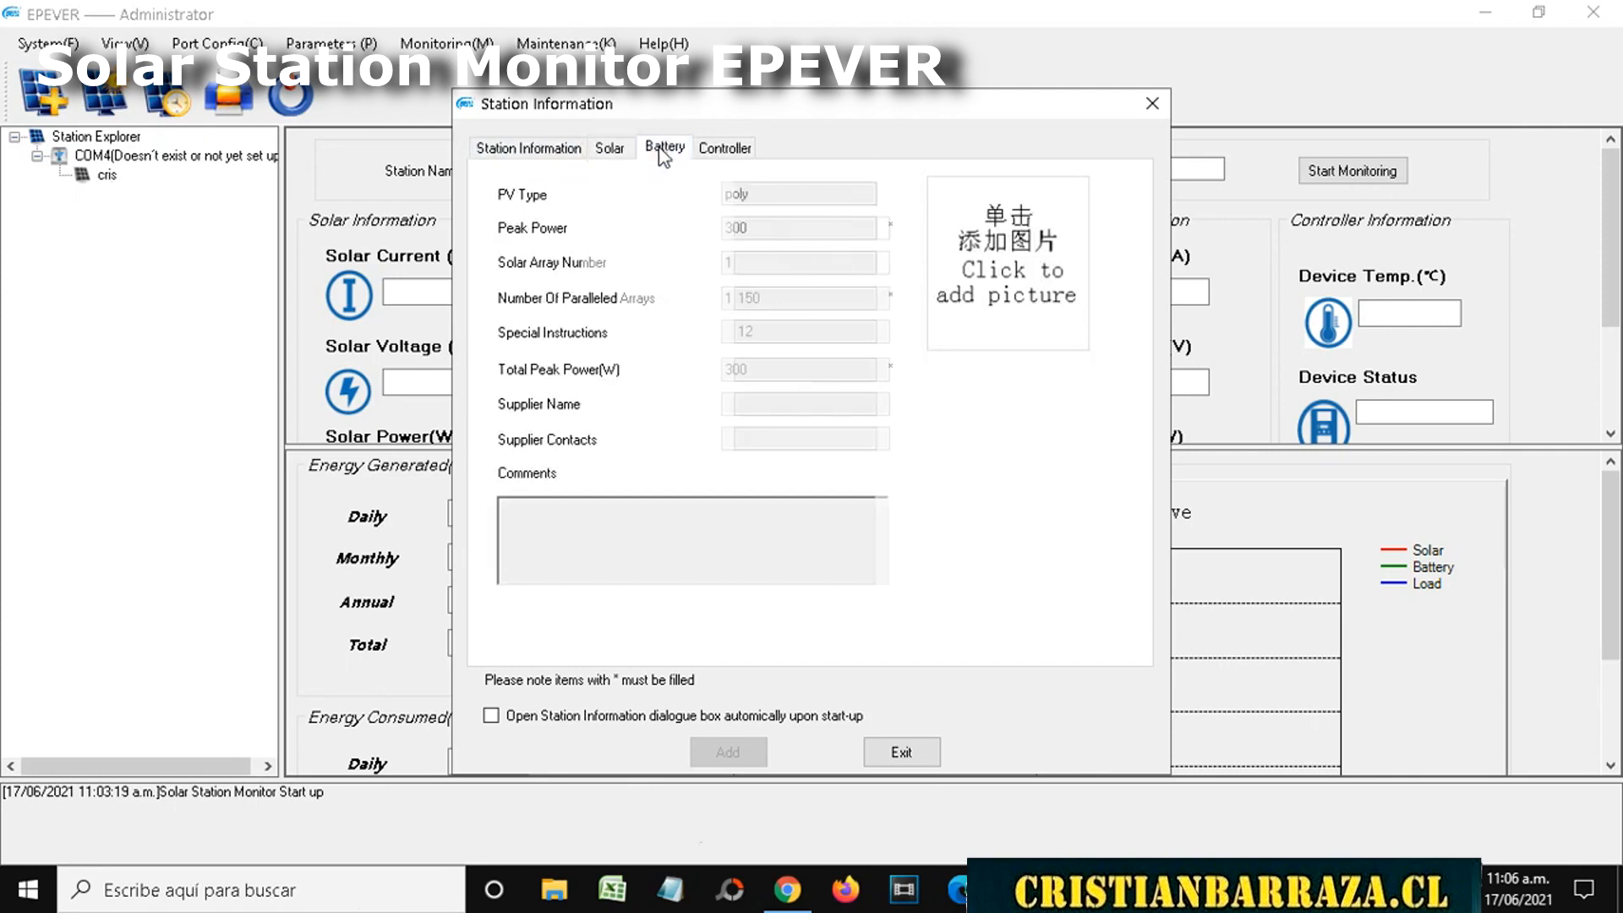
{"action": "left_click", "coordinate": [723, 150]}
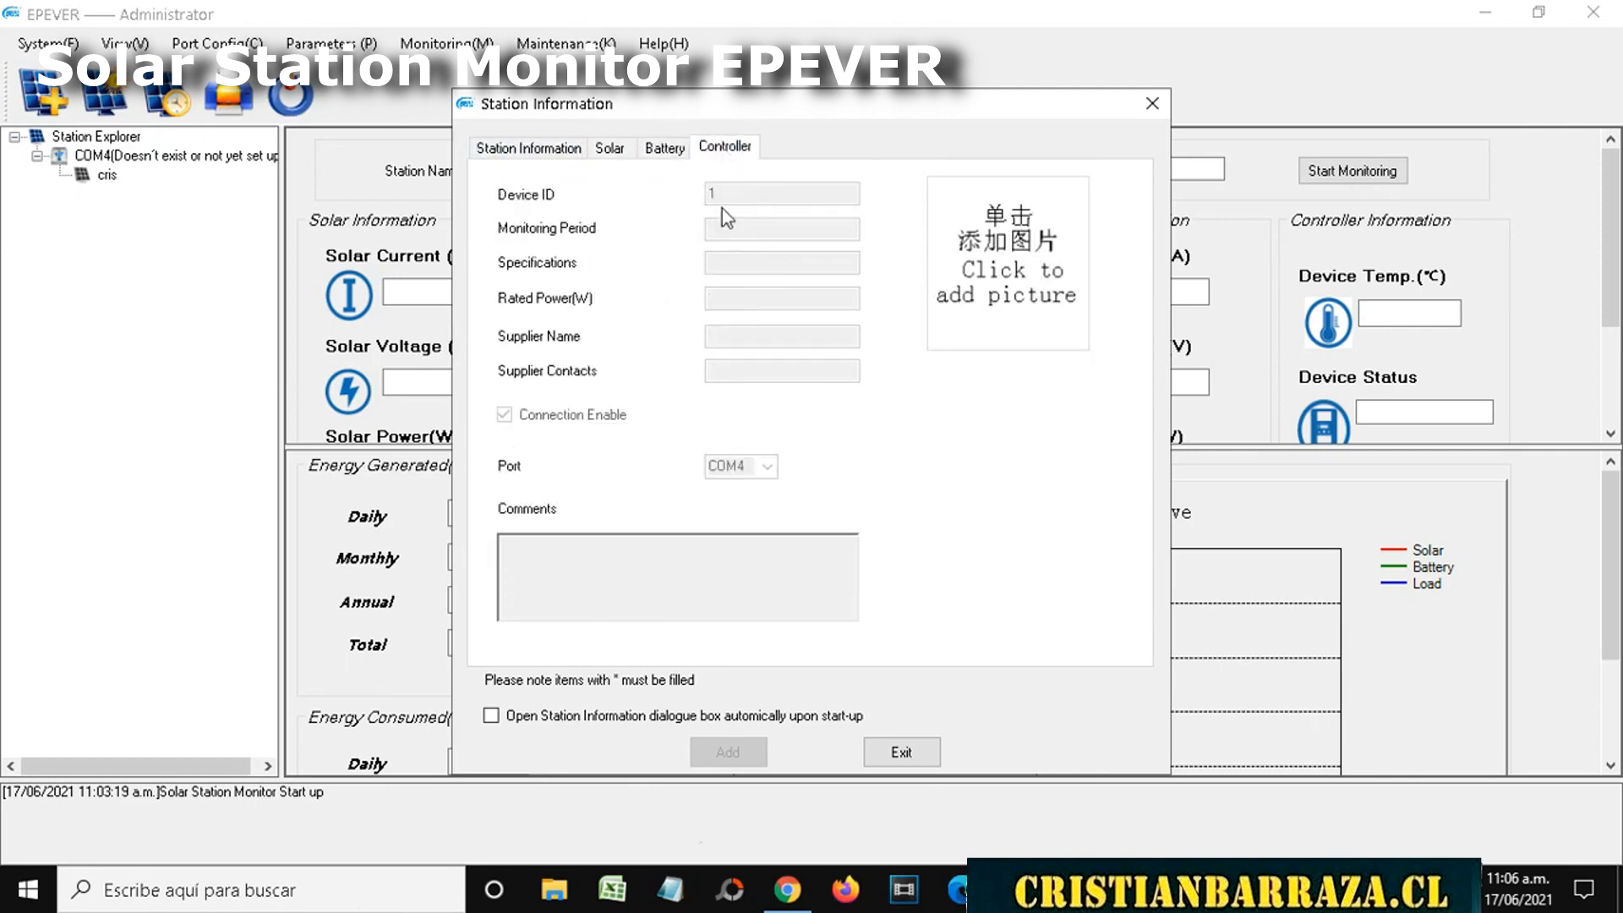
{"action": "left_click", "coordinate": [1152, 103]}
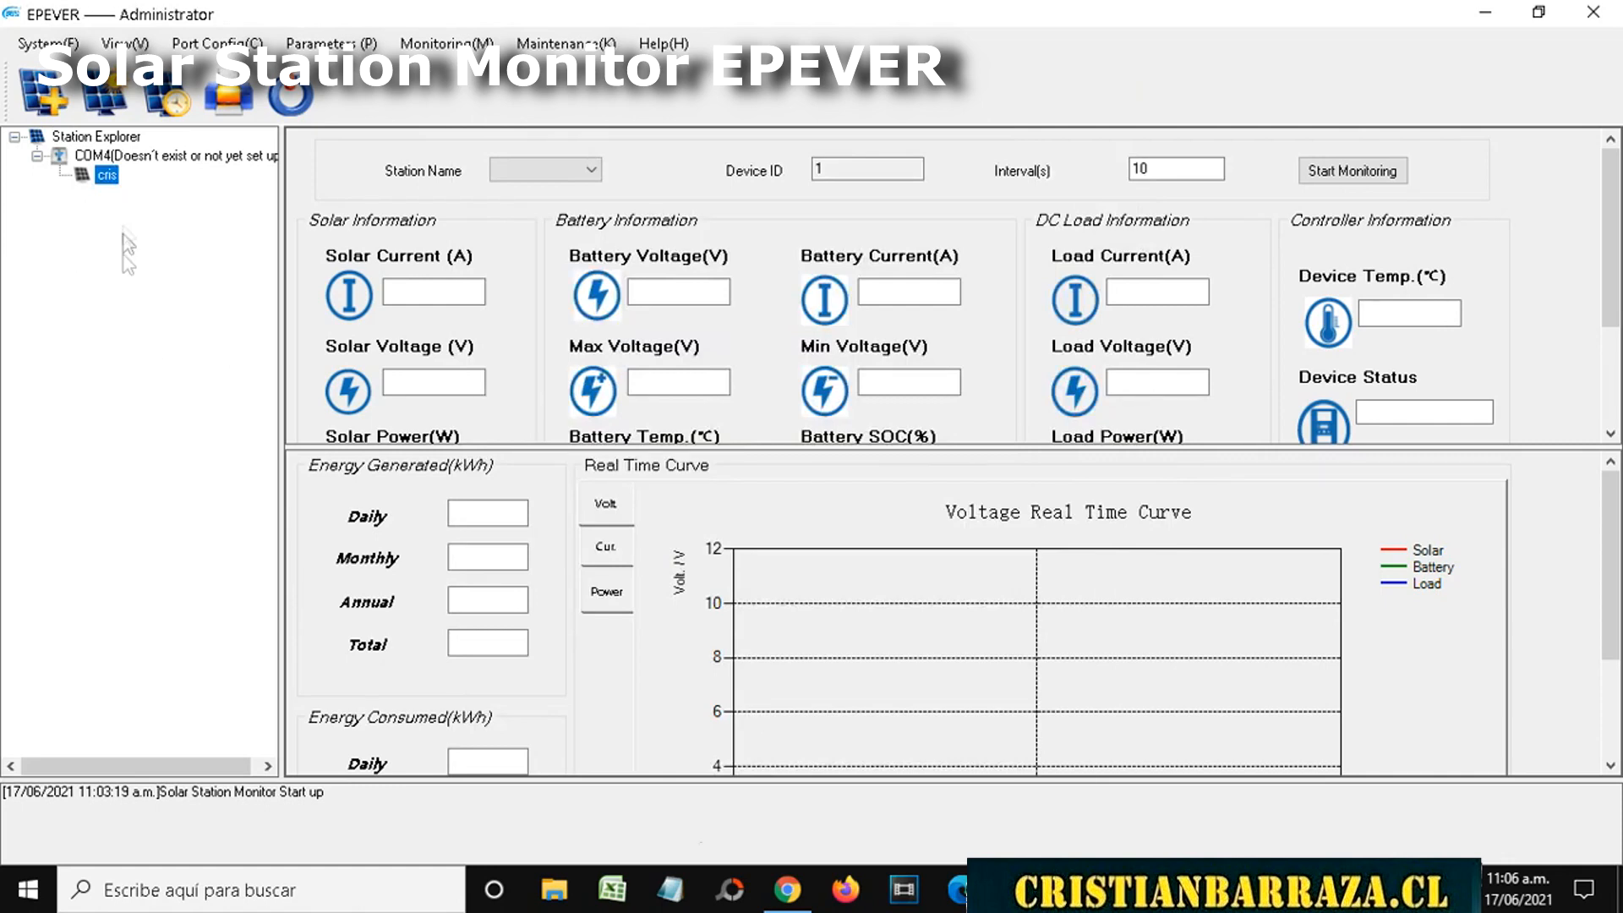
Check which stations are available for monitoring
{"action": "left_click", "coordinate": [534, 173]}
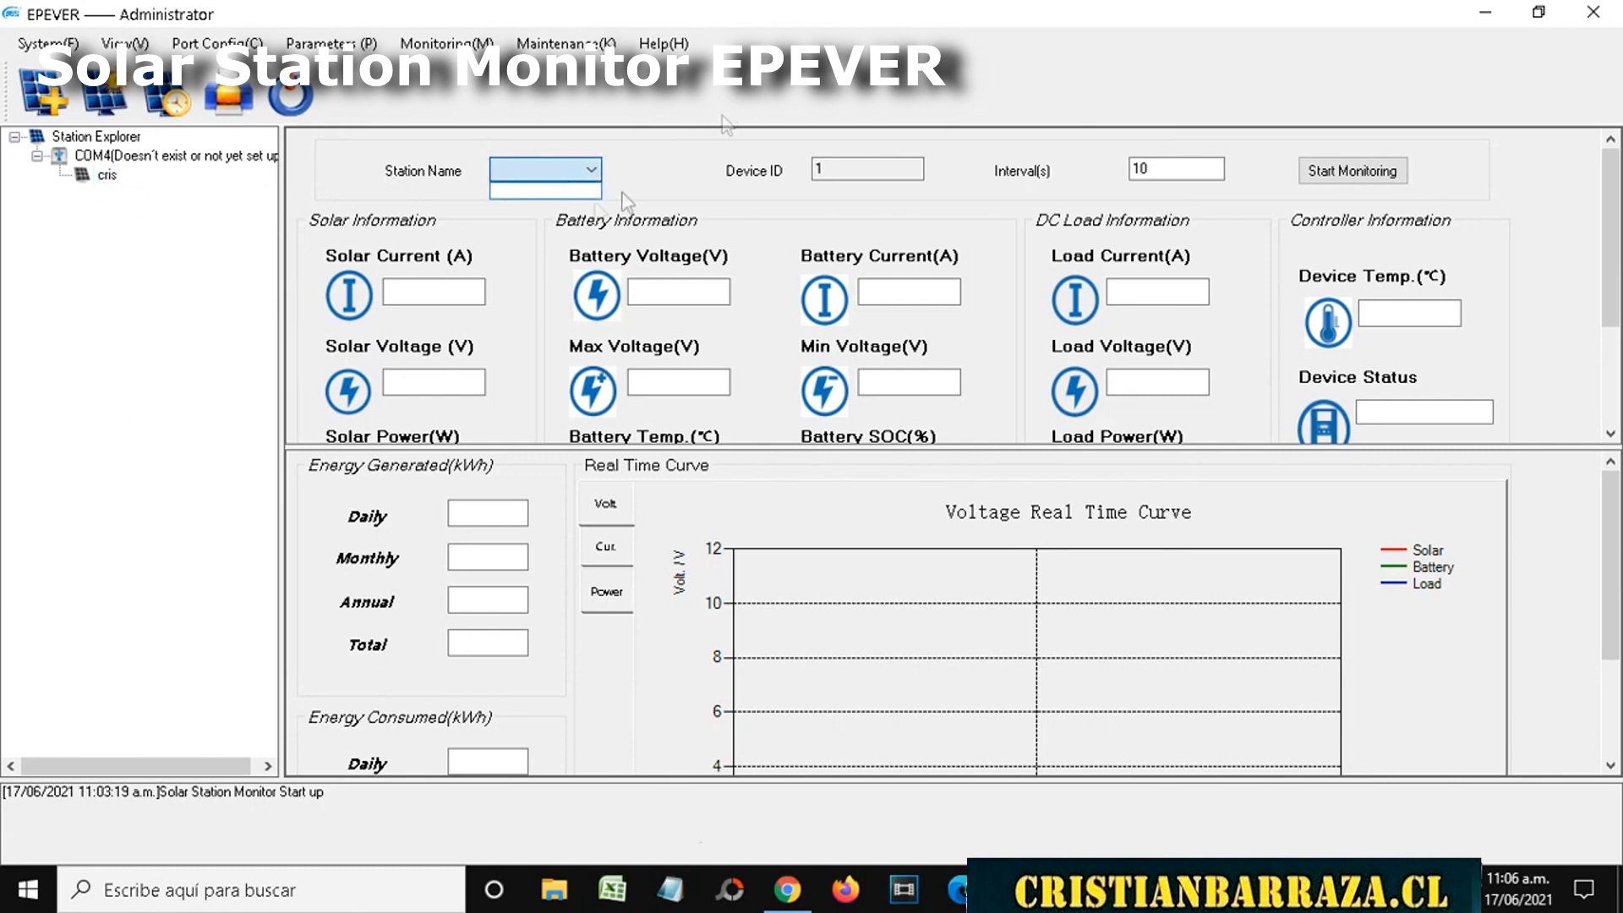
{"action": "left_click", "coordinate": [563, 169]}
{"action": "left_click", "coordinate": [211, 353]}
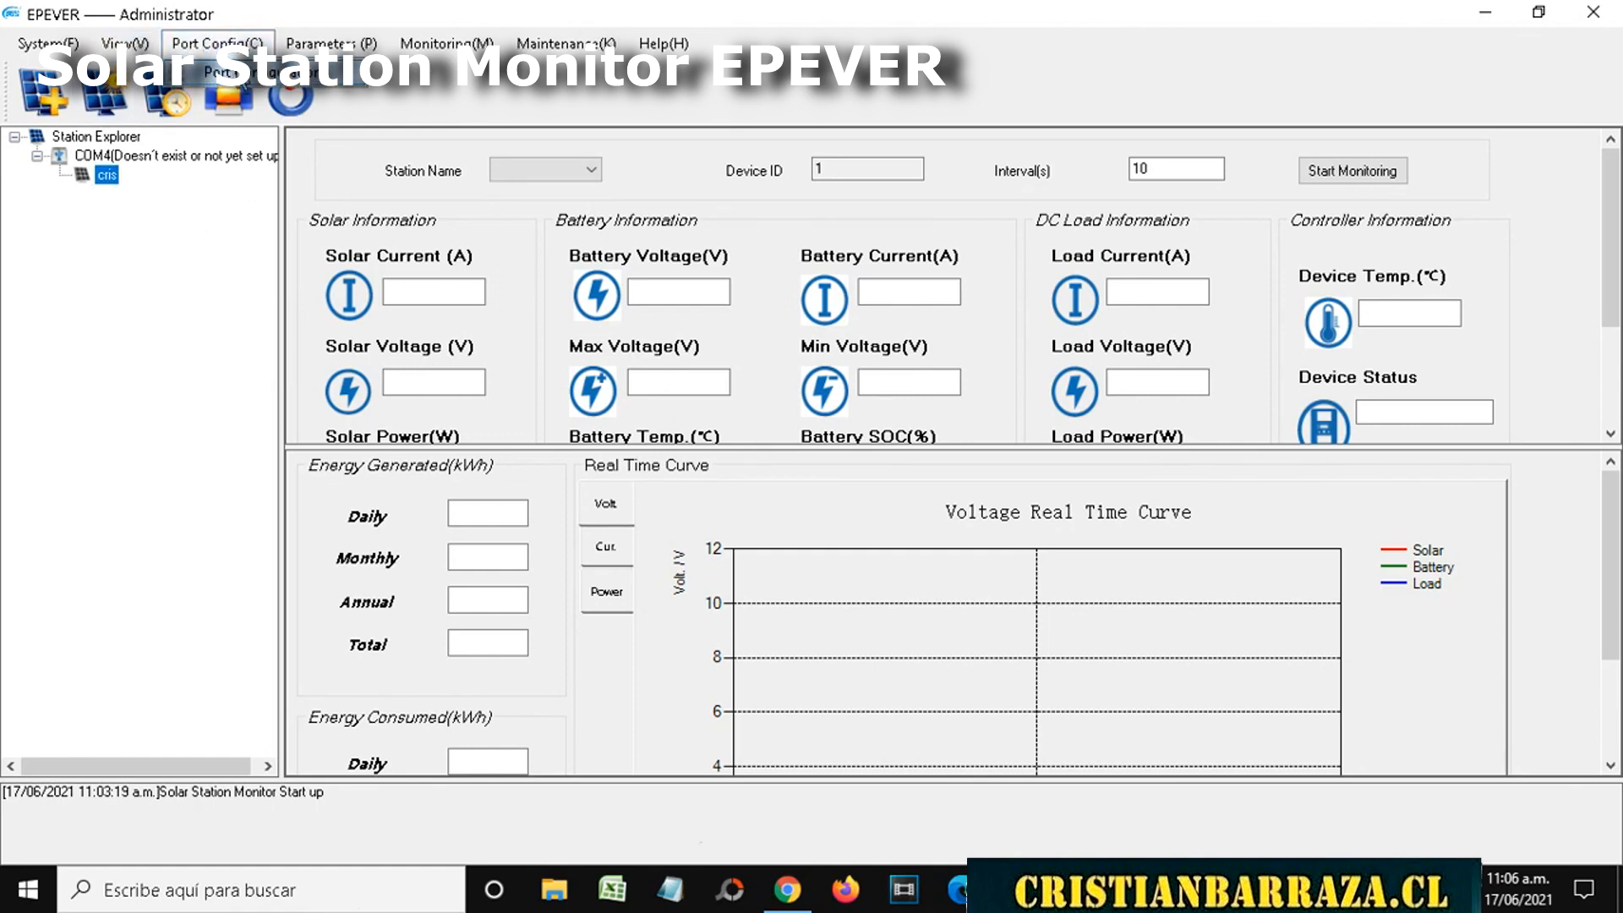
Add serial port COM4 at 115200 baud with no parity, update its configuration, and close the port settings
{"action": "left_click", "coordinate": [201, 46]}
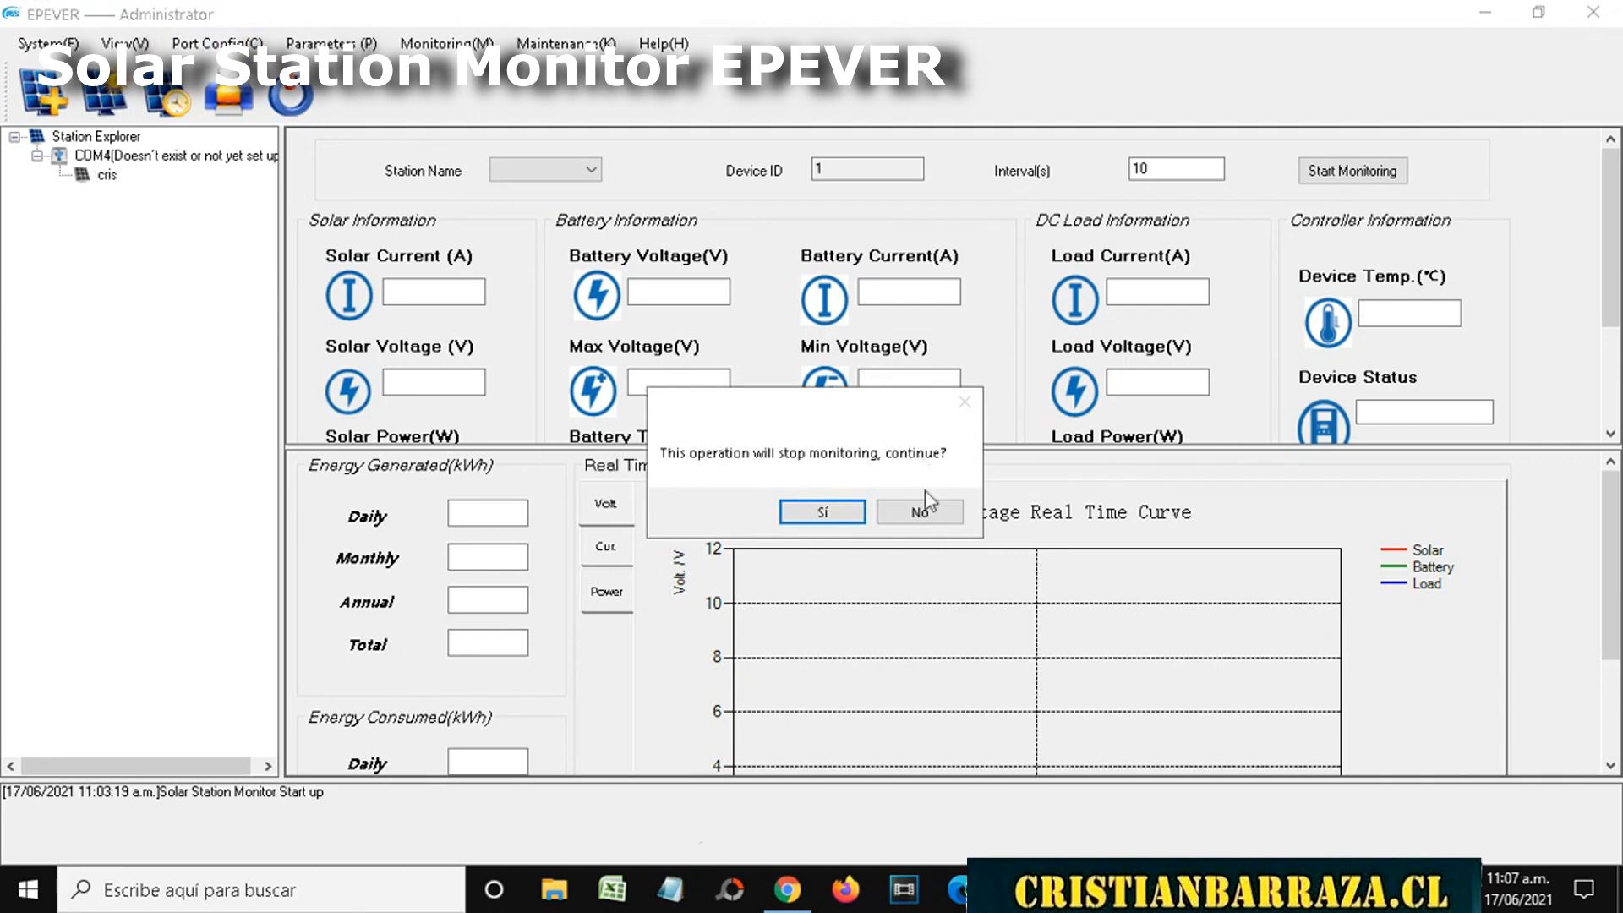
{"action": "left_click", "coordinate": [841, 510]}
{"action": "left_click", "coordinate": [839, 512]}
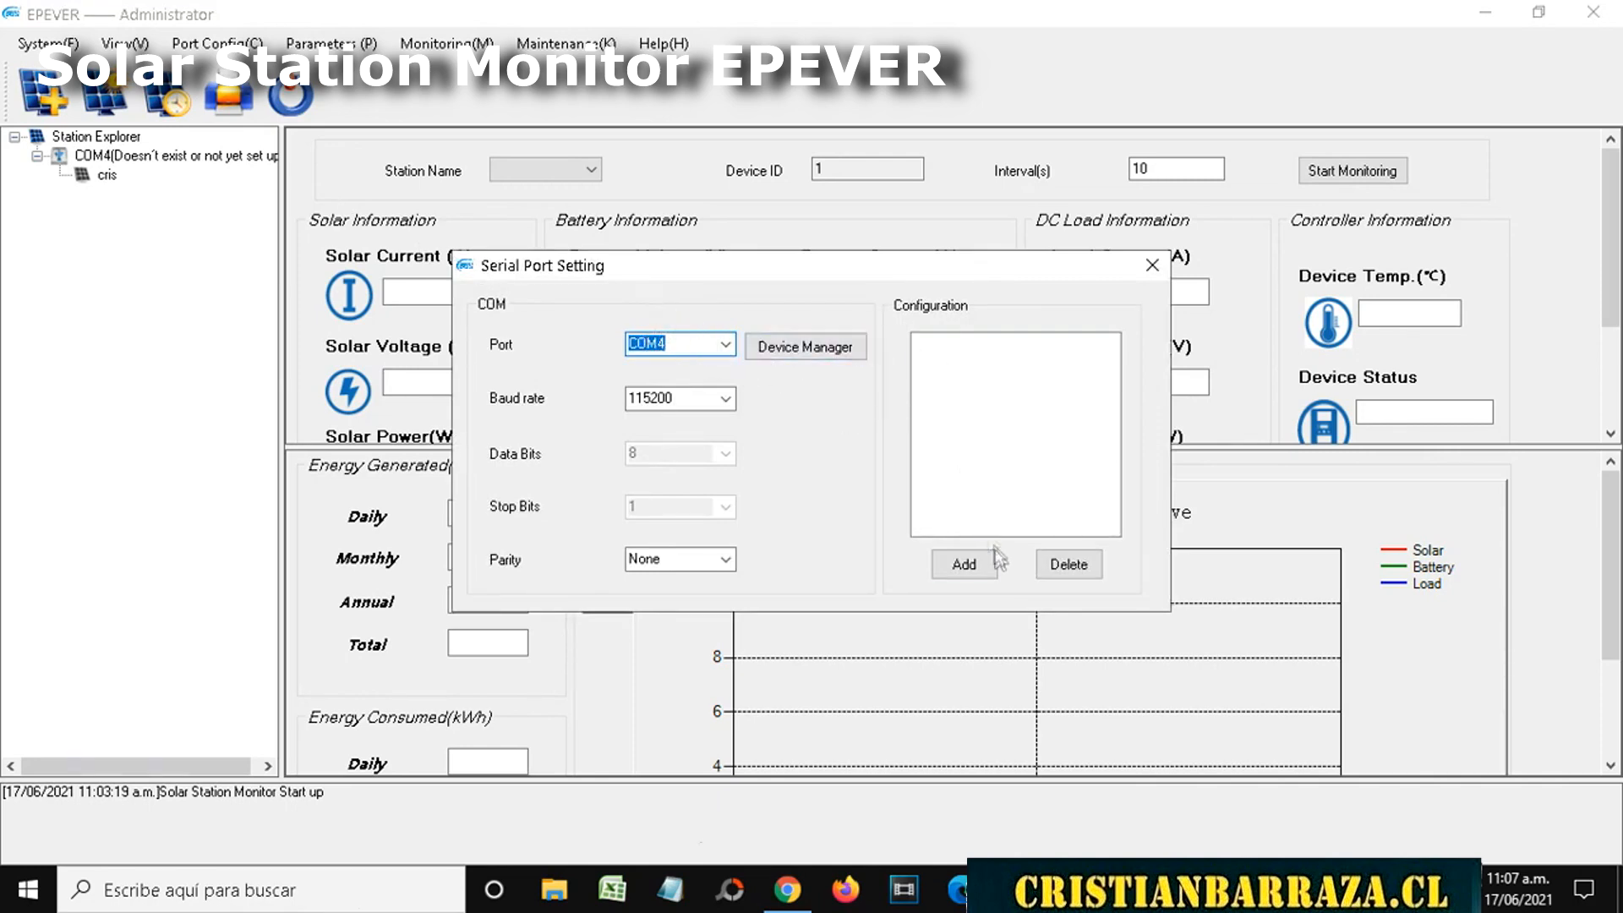
{"action": "left_click", "coordinate": [977, 571]}
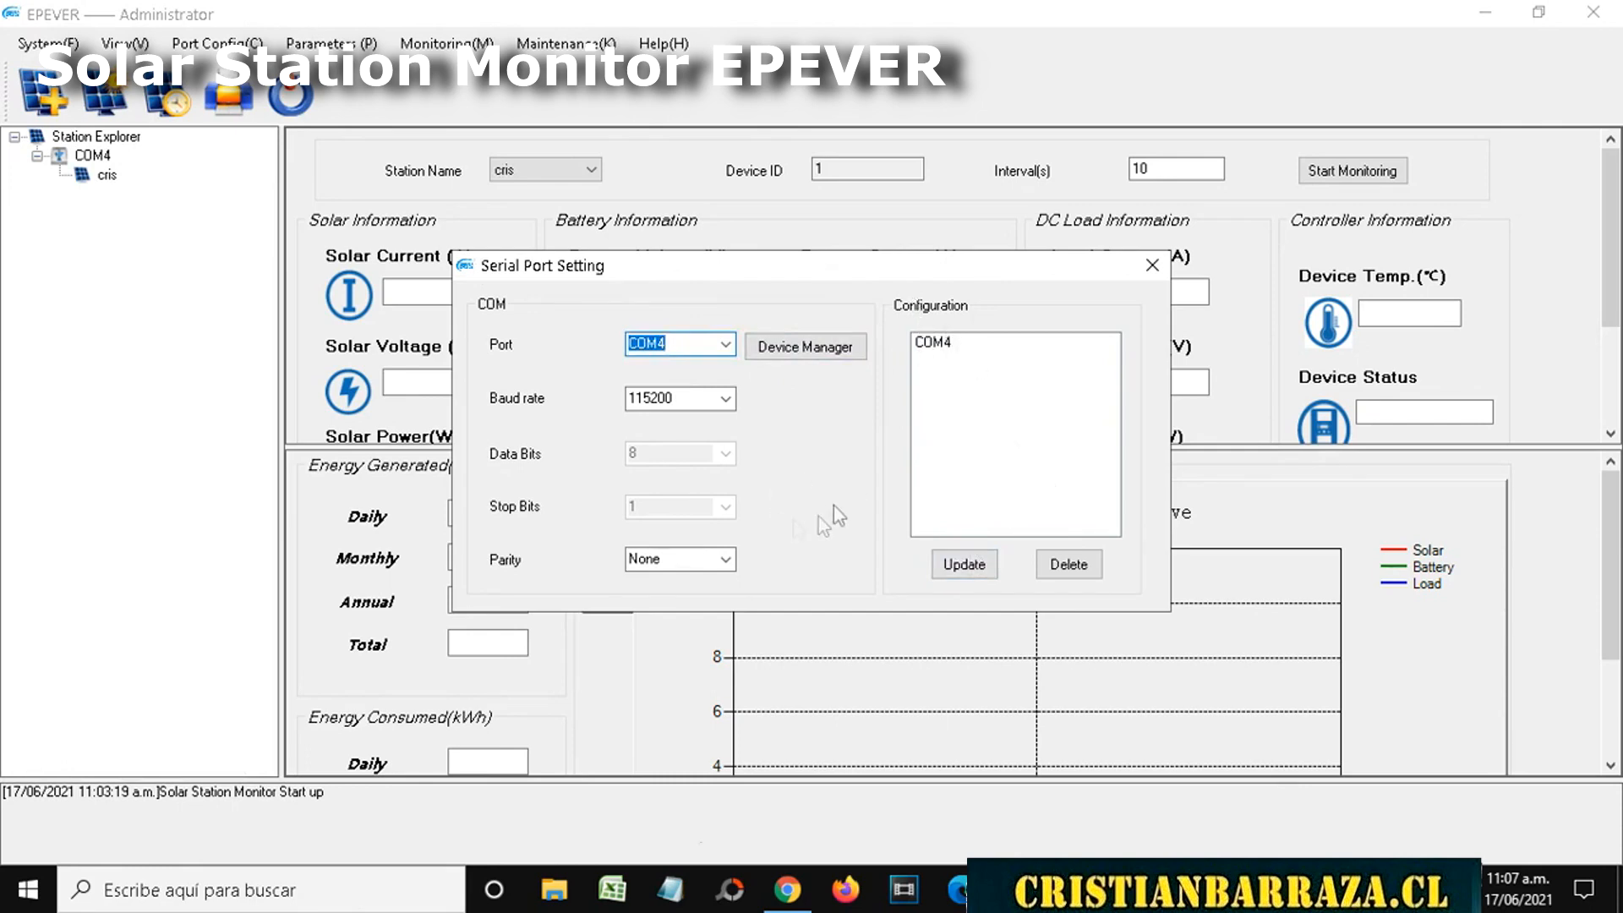
{"action": "left_click", "coordinate": [964, 565]}
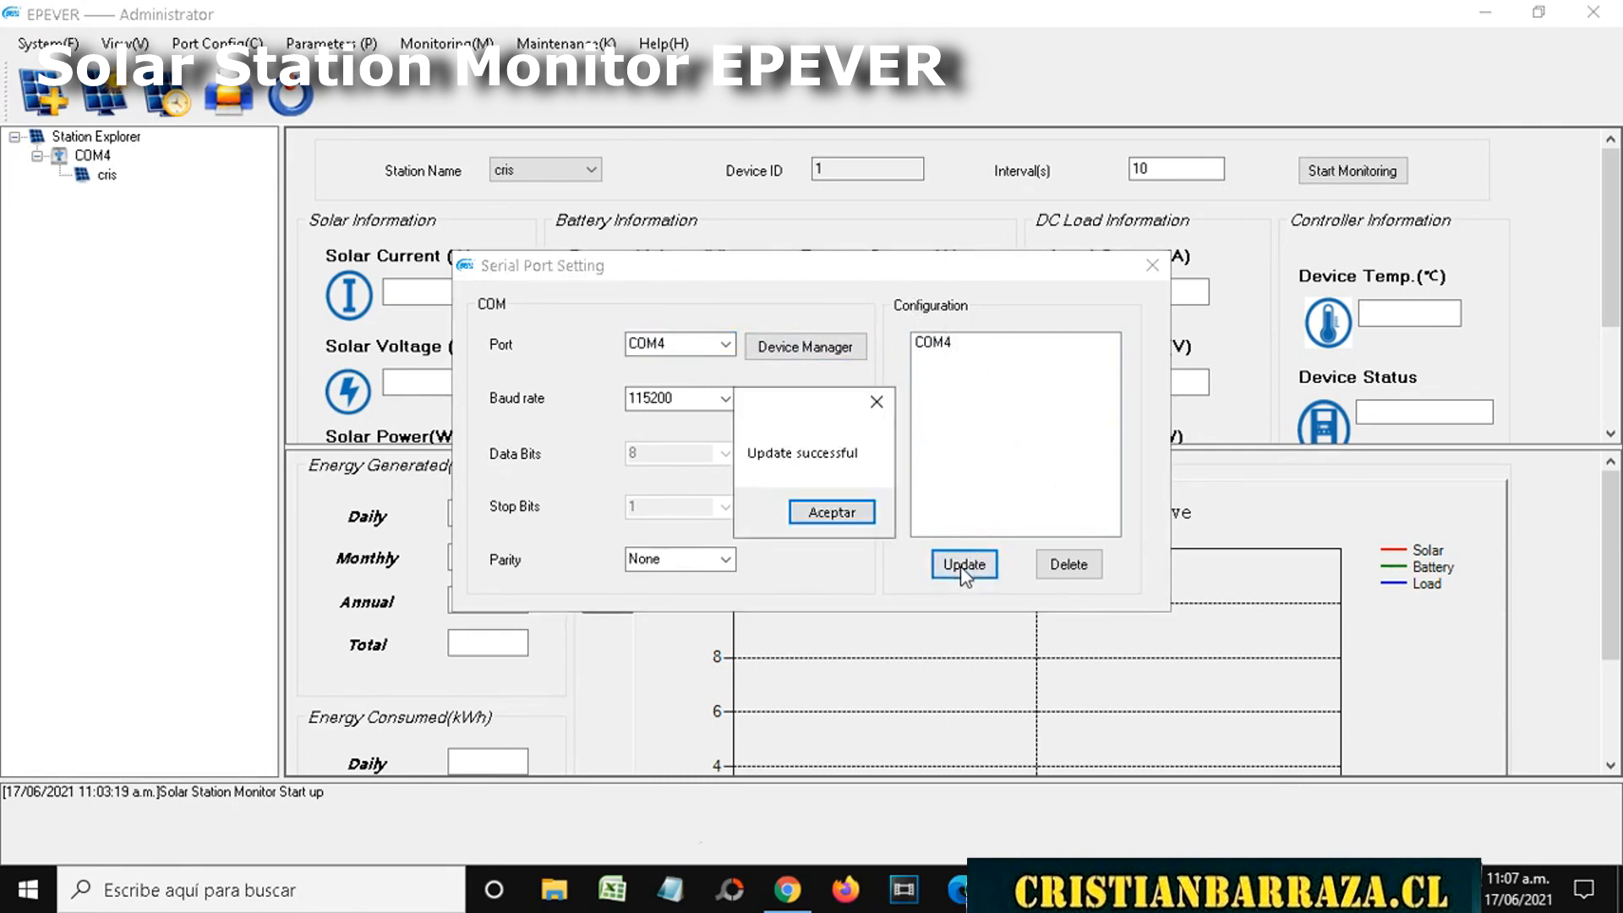
{"action": "left_click", "coordinate": [832, 512]}
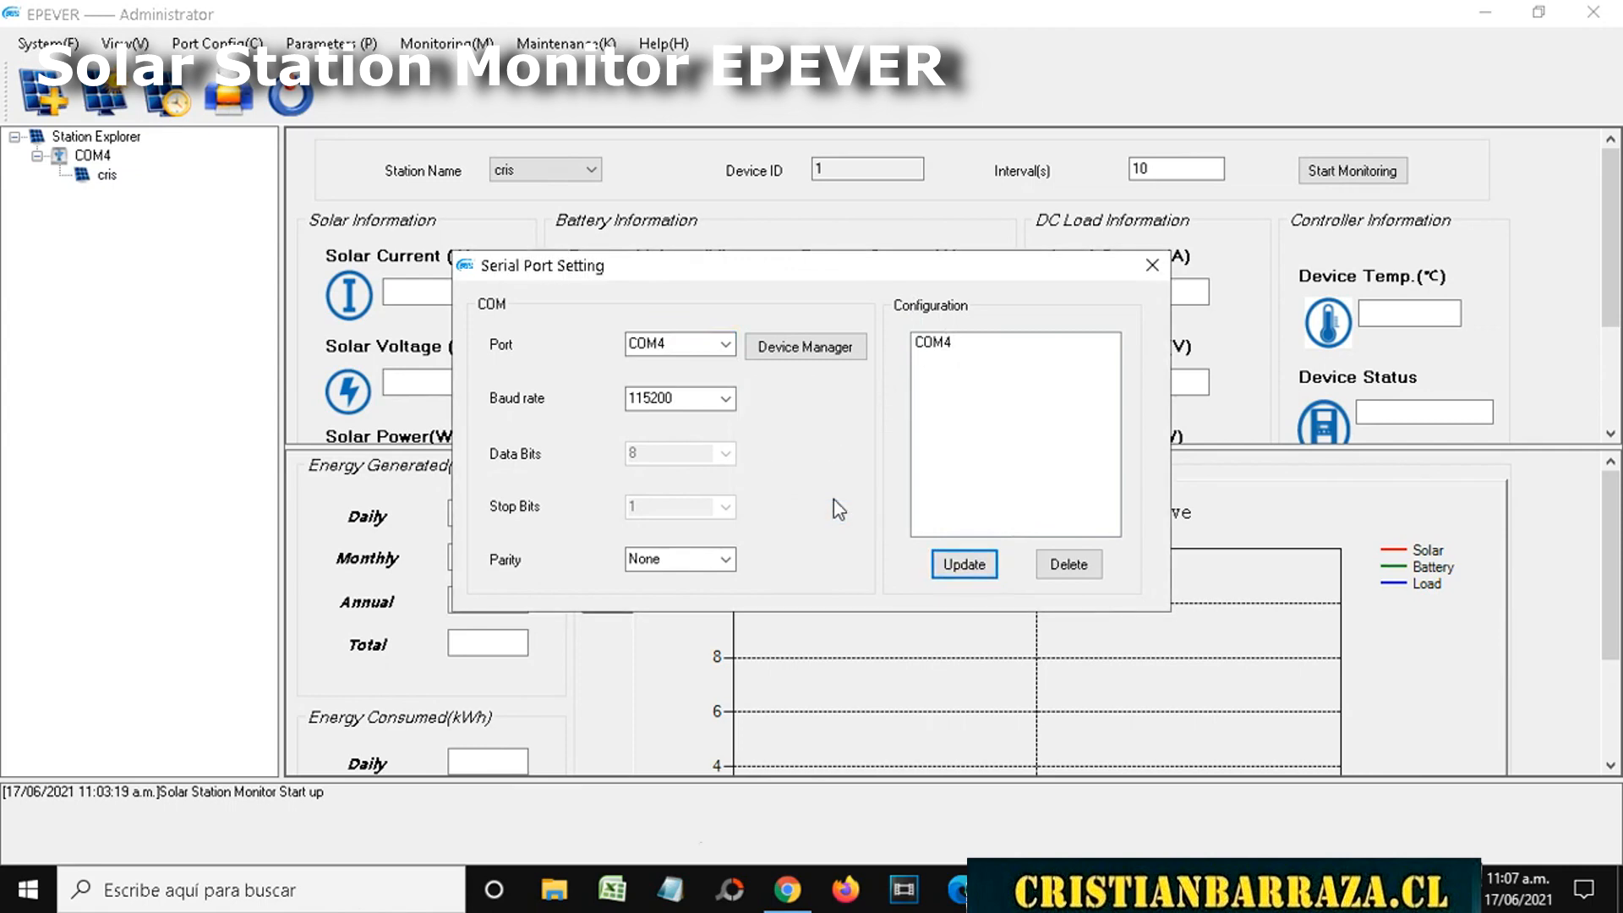
{"action": "left_click", "coordinate": [1151, 265]}
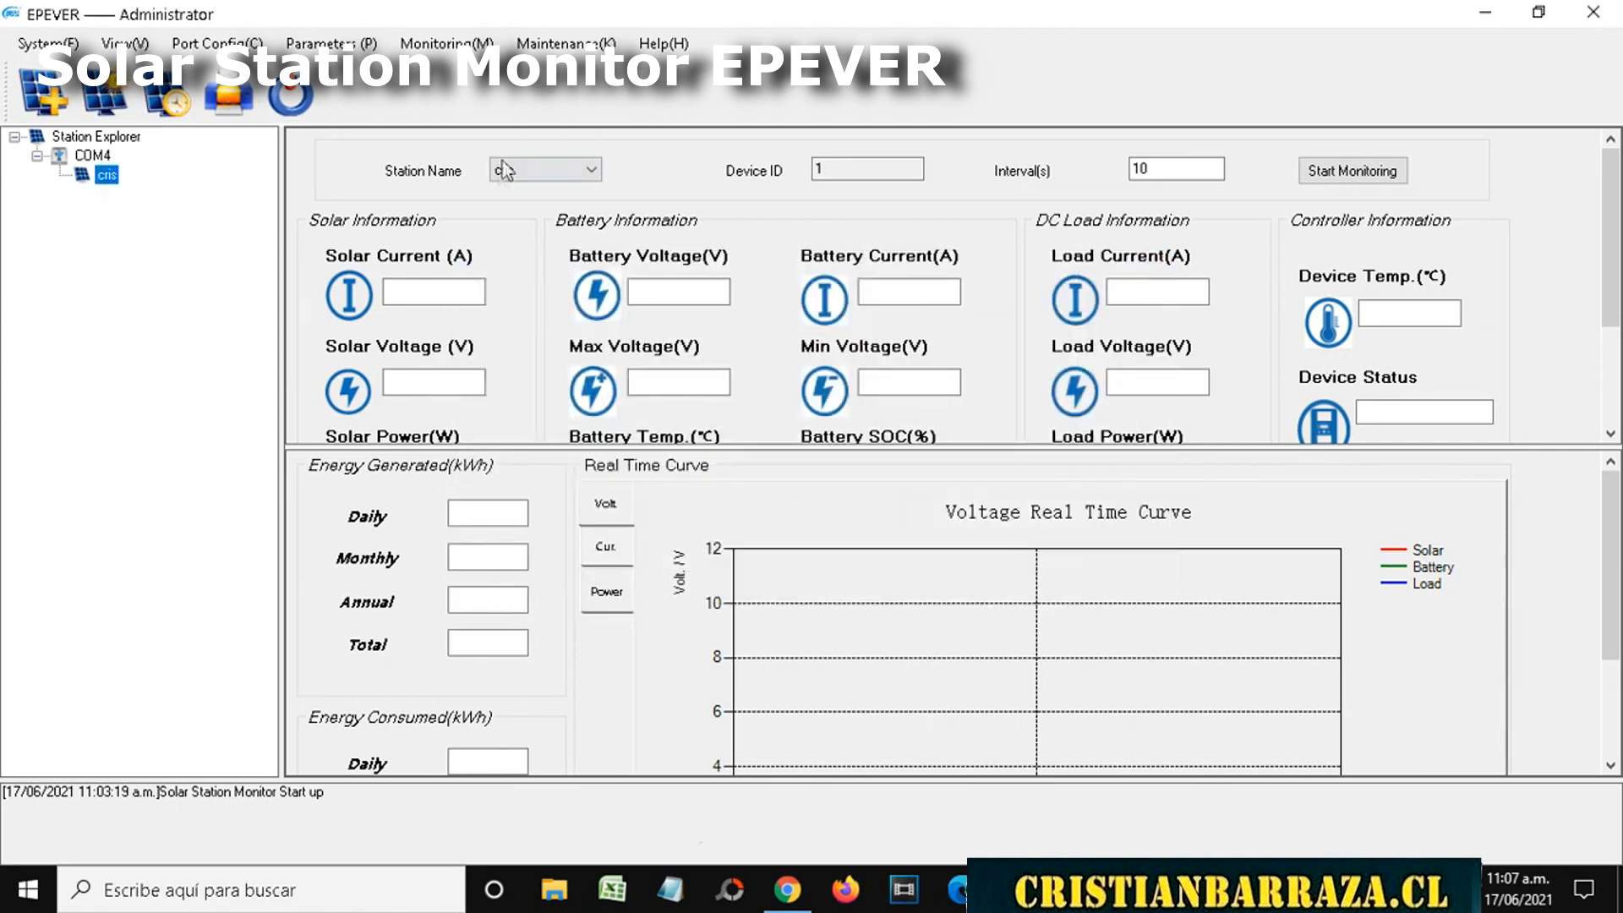
Try monitoring the cris station, and reopen the serial port settings to check the COM4 configuration
{"action": "left_click", "coordinate": [1357, 172]}
{"action": "left_click", "coordinate": [106, 175]}
{"action": "left_click", "coordinate": [195, 46]}
{"action": "left_click", "coordinate": [218, 72]}
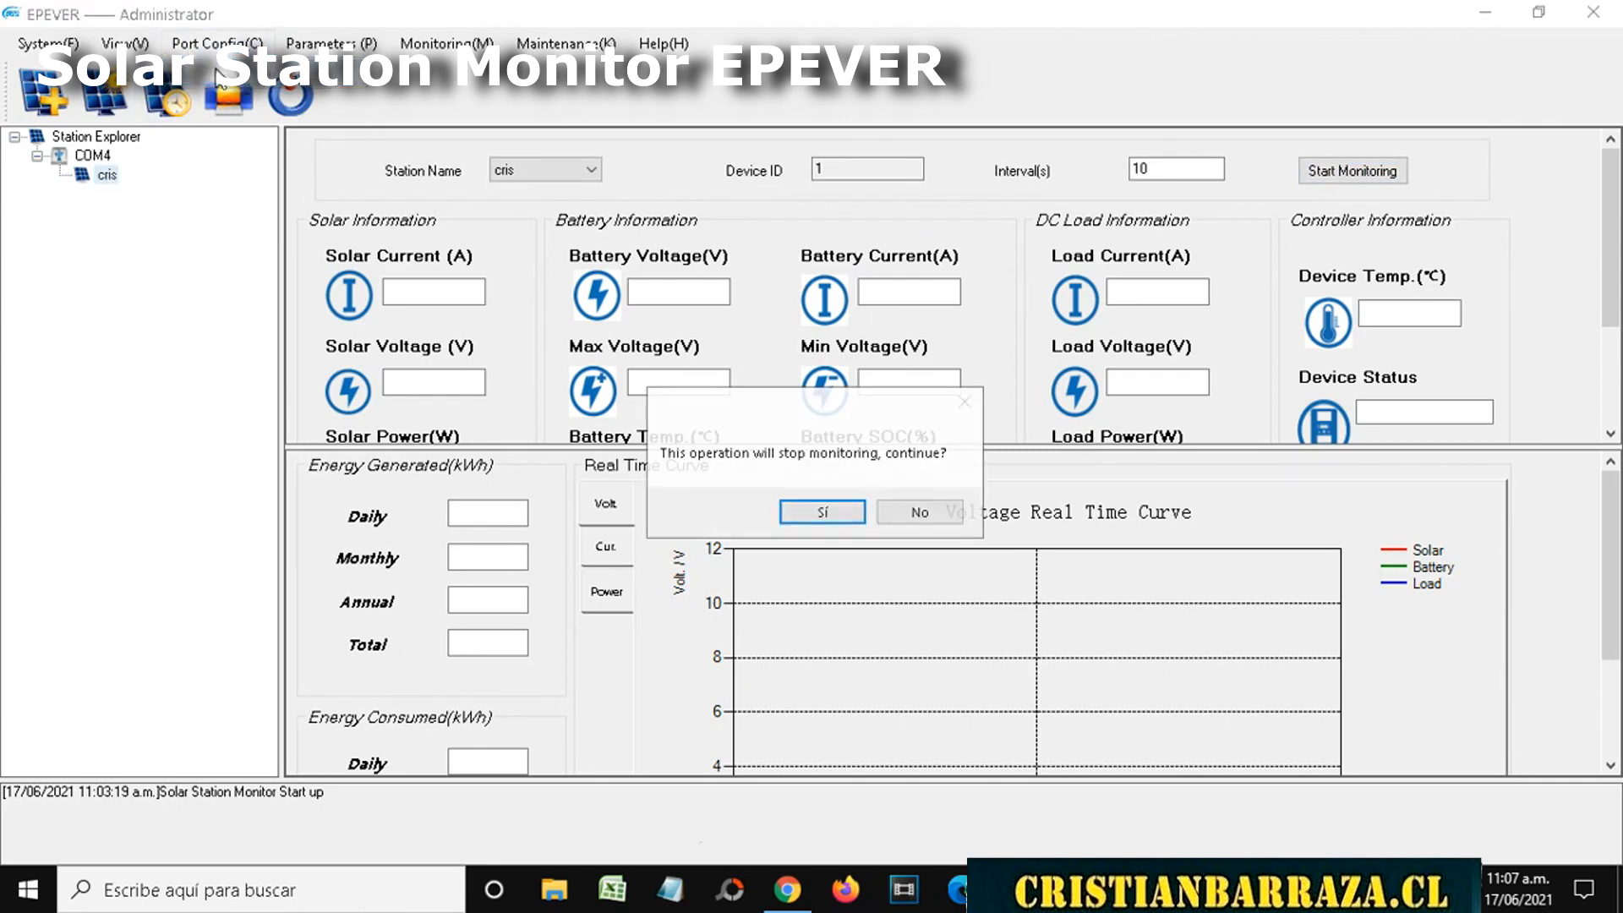
{"action": "left_click", "coordinate": [831, 510]}
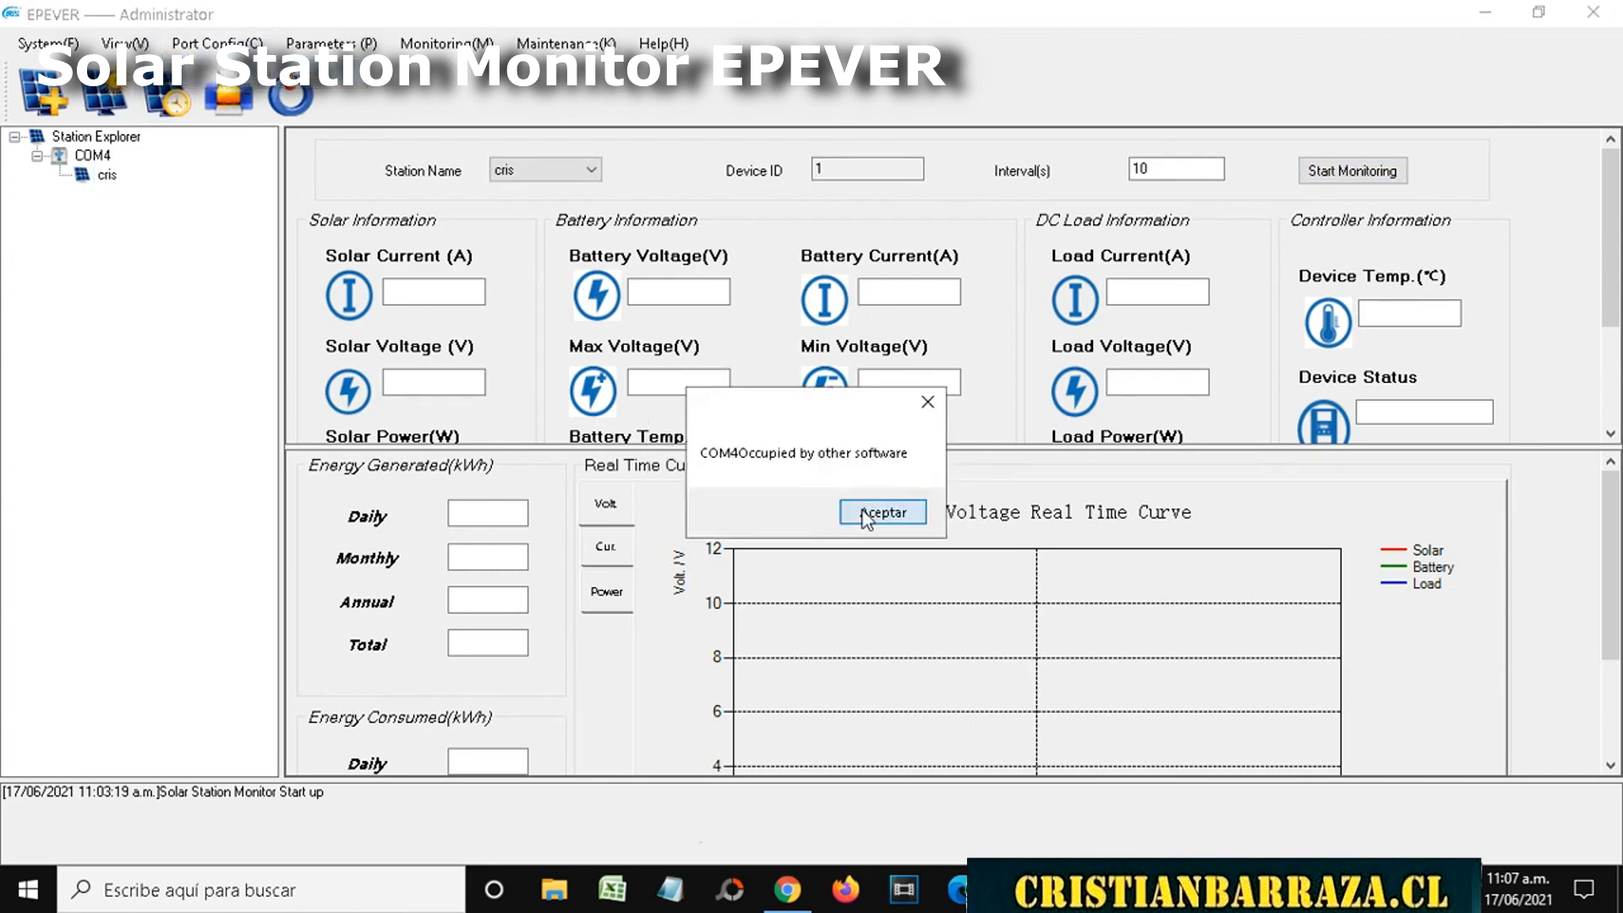
{"action": "left_click", "coordinate": [865, 516]}
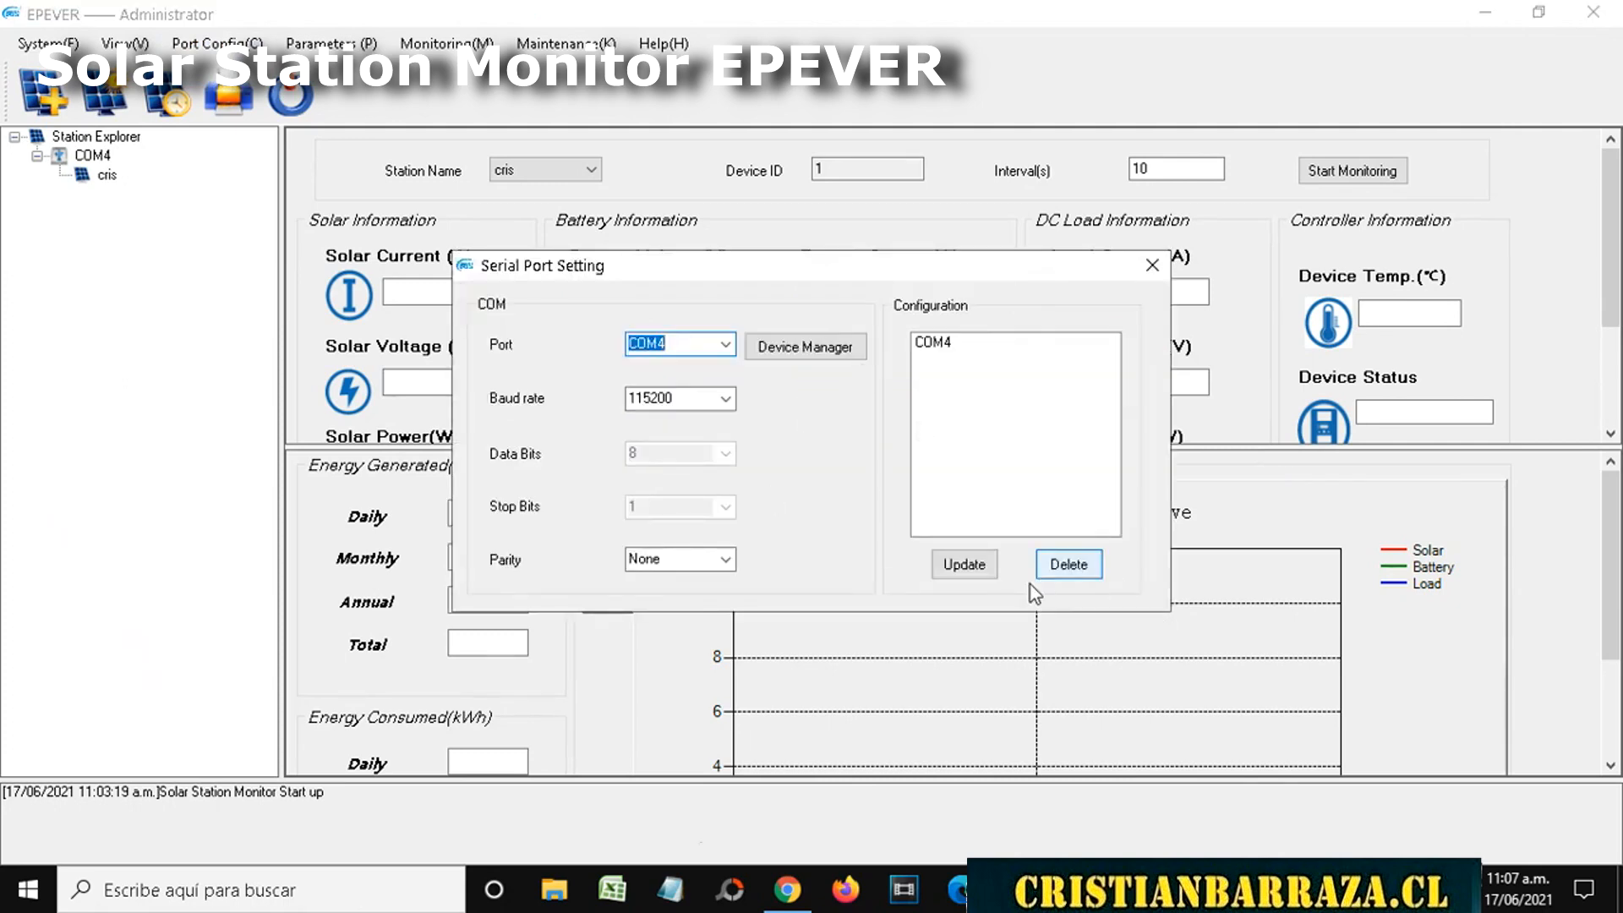
{"action": "left_click", "coordinate": [1163, 250]}
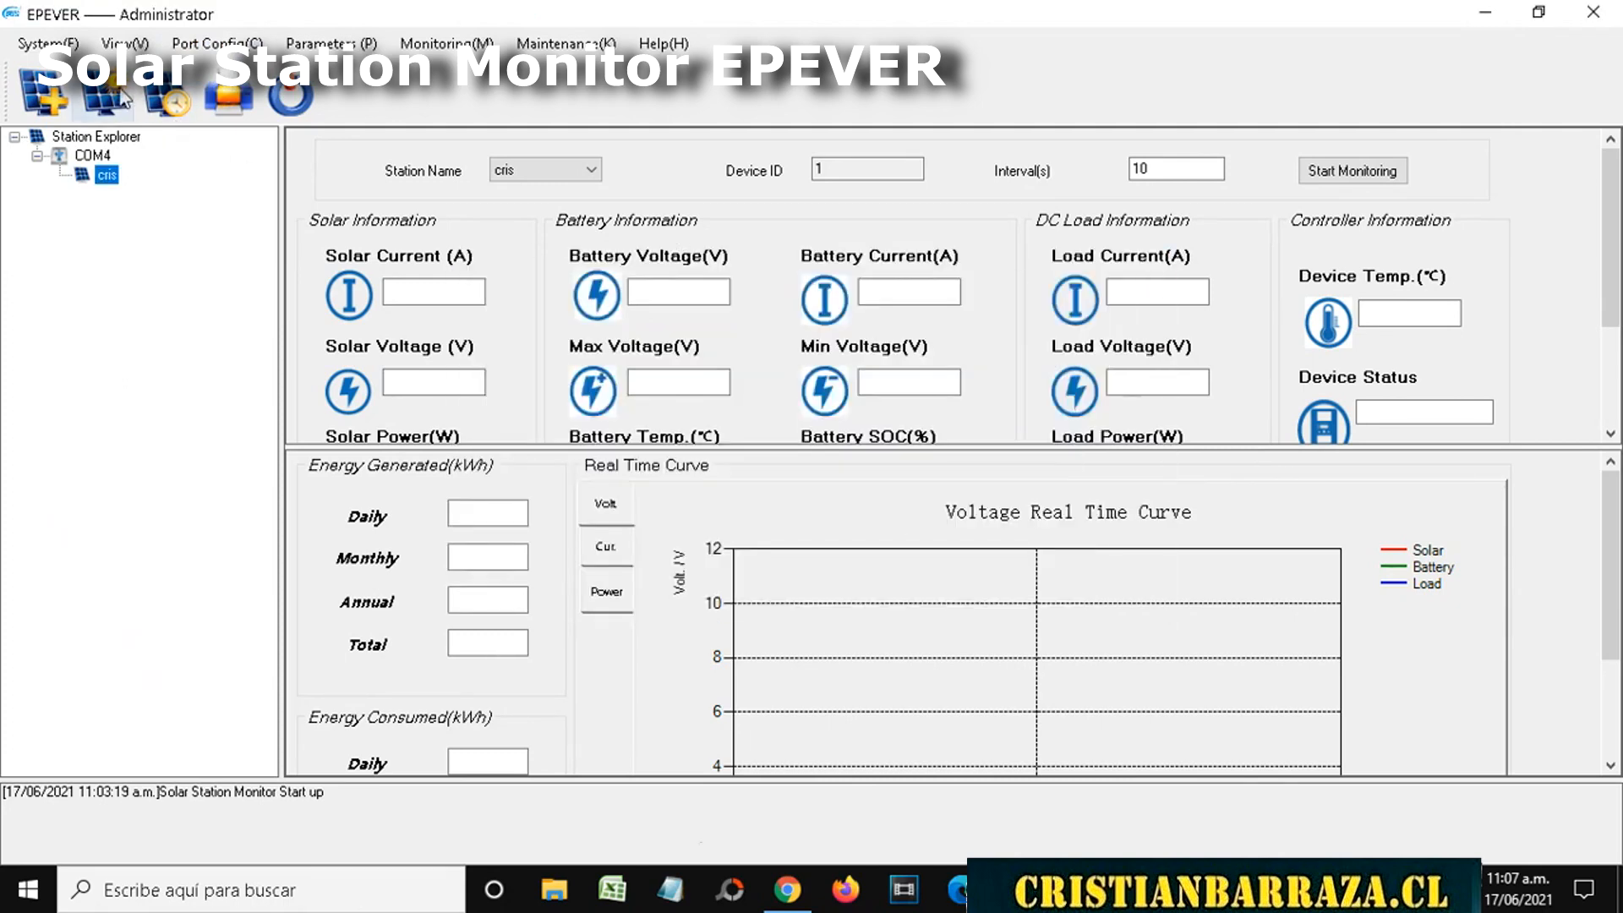
Read the cris station's device COM parameters, update them with a 115200 baud rate, and close the form
{"action": "left_click", "coordinate": [205, 44]}
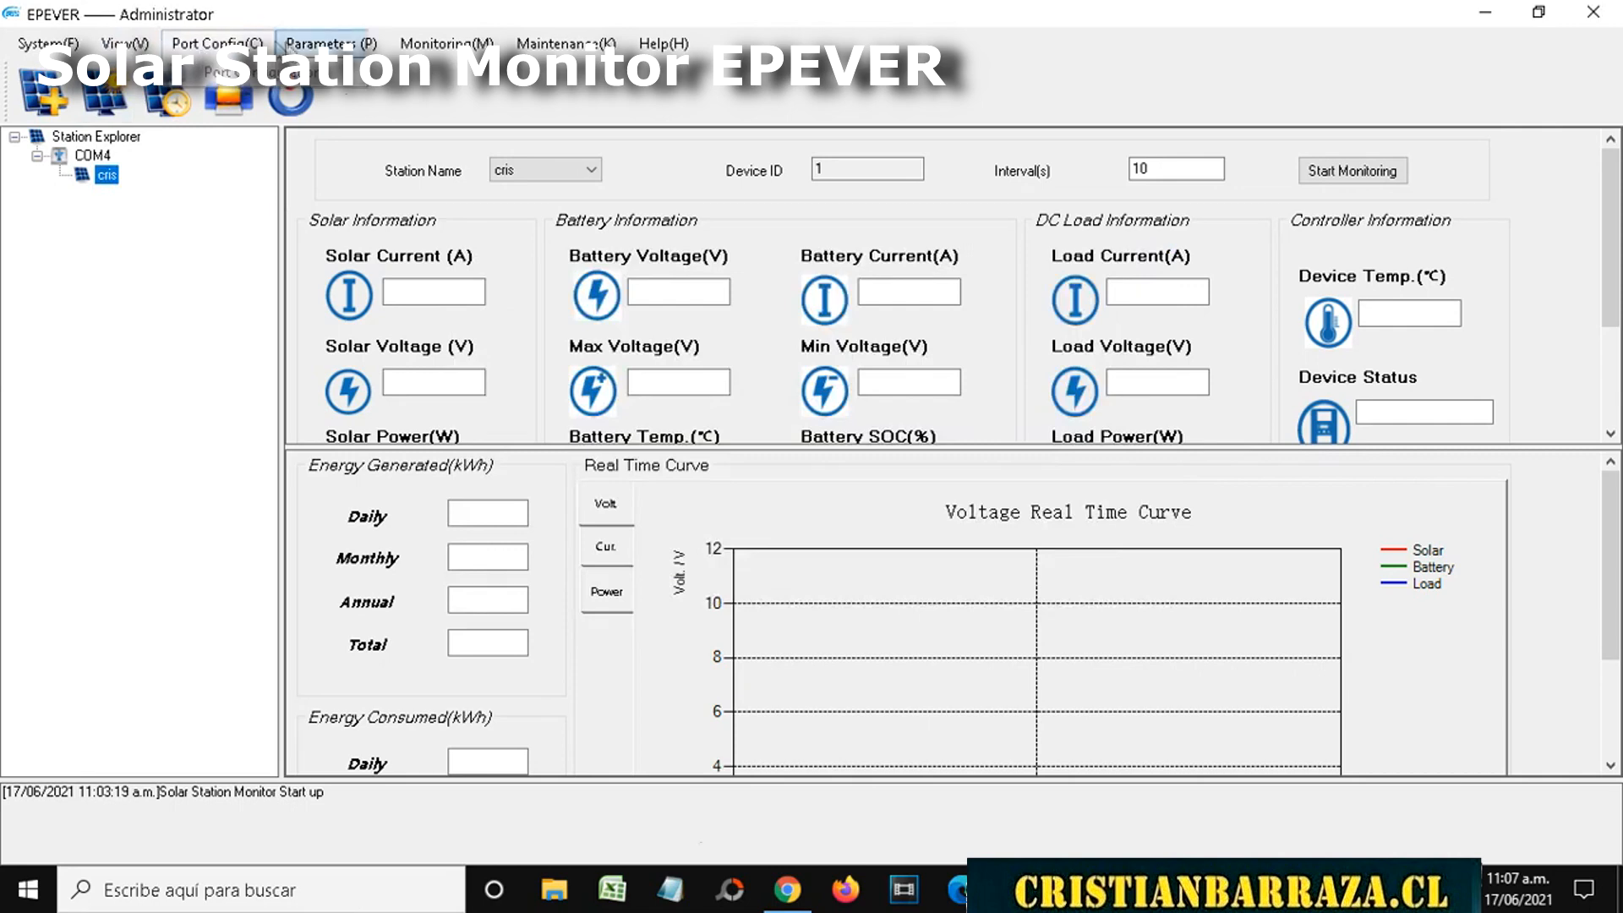
{"action": "mouse_move", "coordinate": [298, 45]}
{"action": "mouse_move", "coordinate": [382, 102]}
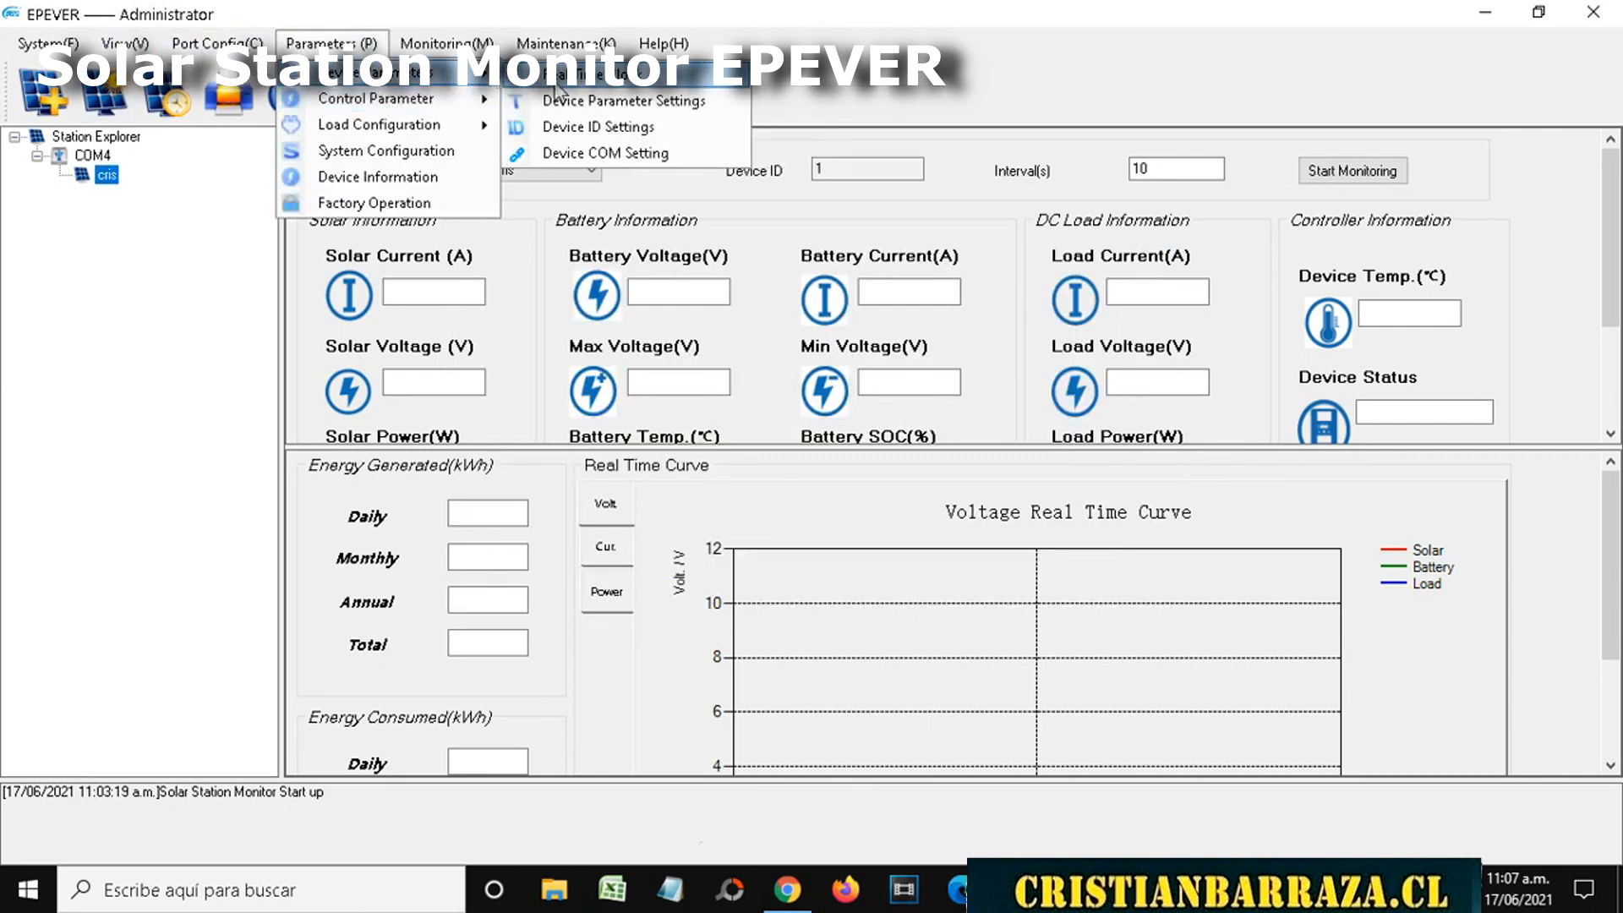
{"action": "left_click", "coordinate": [596, 153]}
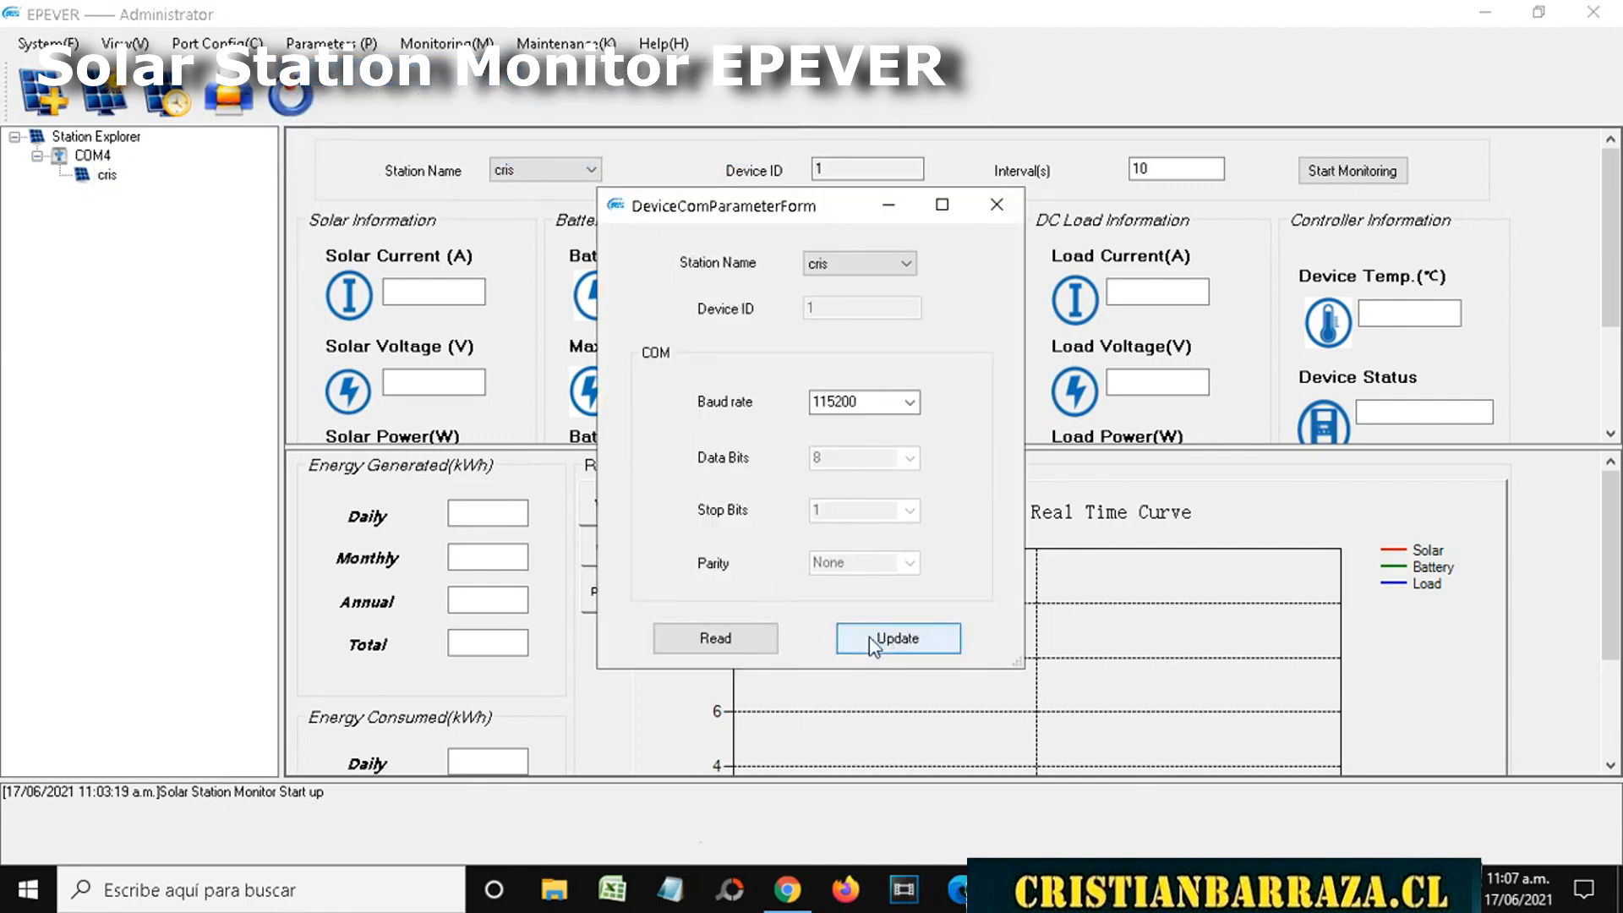
{"action": "left_click", "coordinate": [732, 646]}
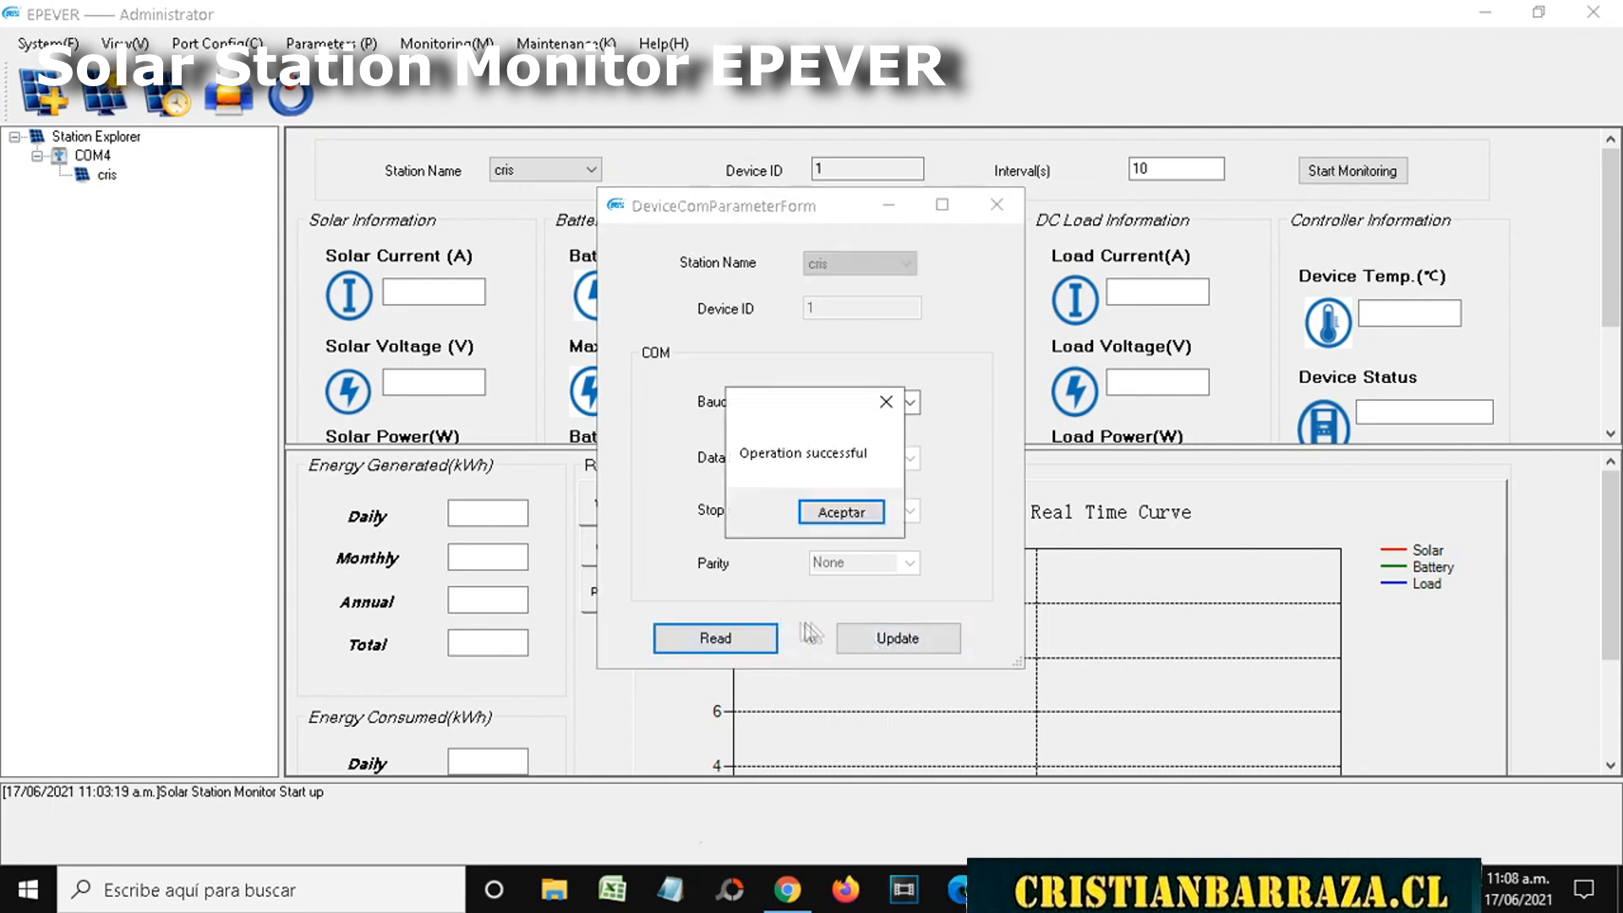
{"action": "left_click", "coordinate": [832, 520]}
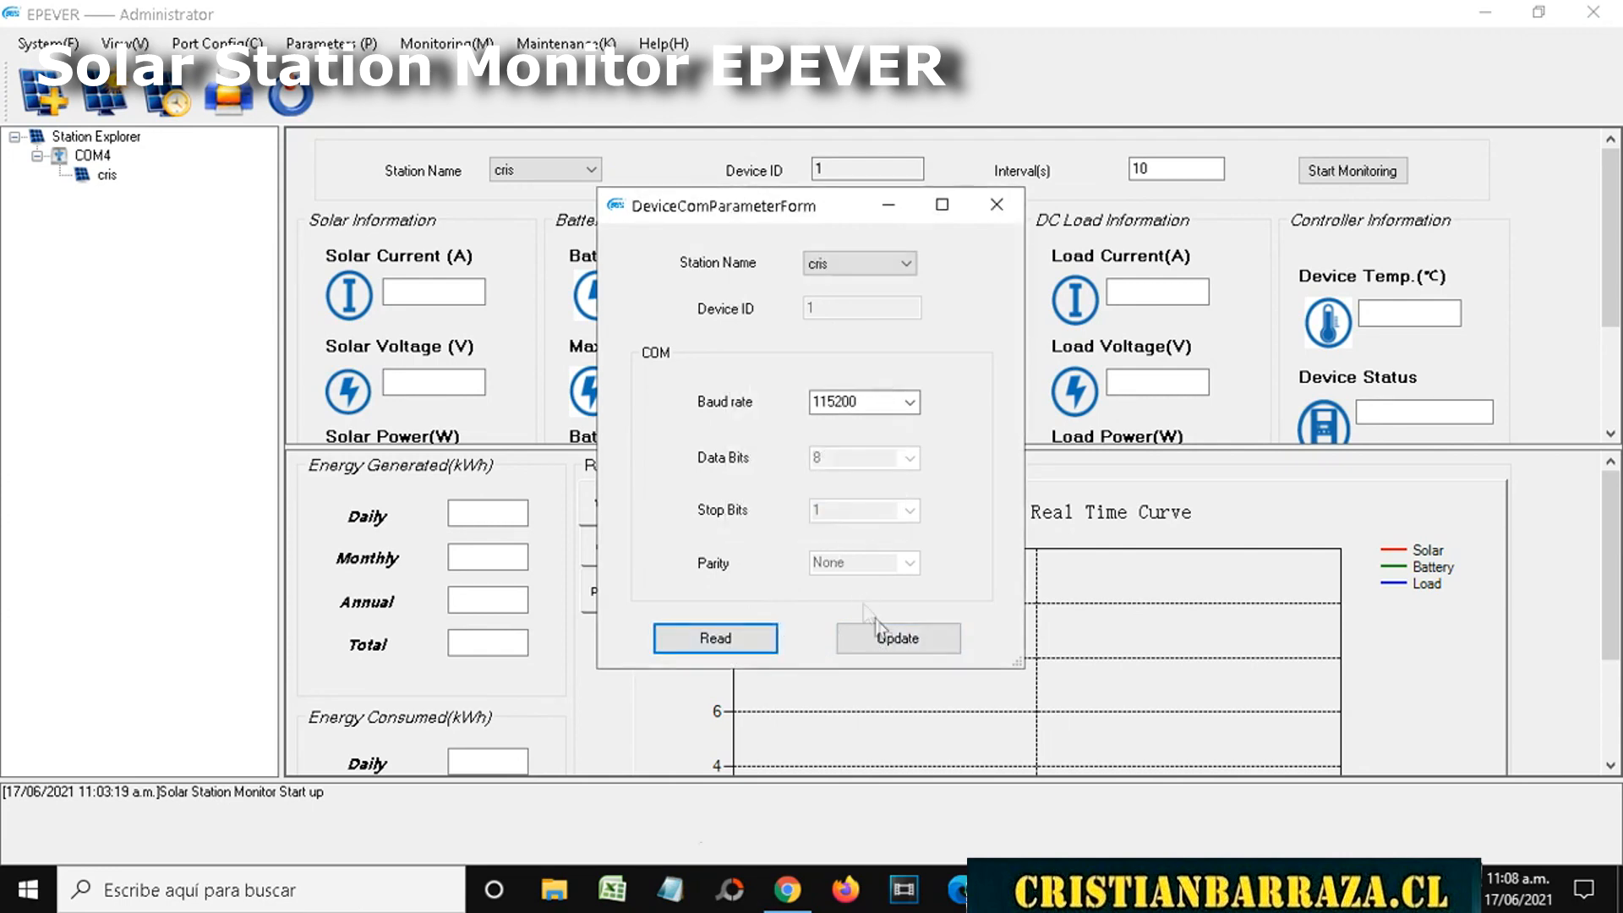
{"action": "left_click", "coordinate": [888, 642]}
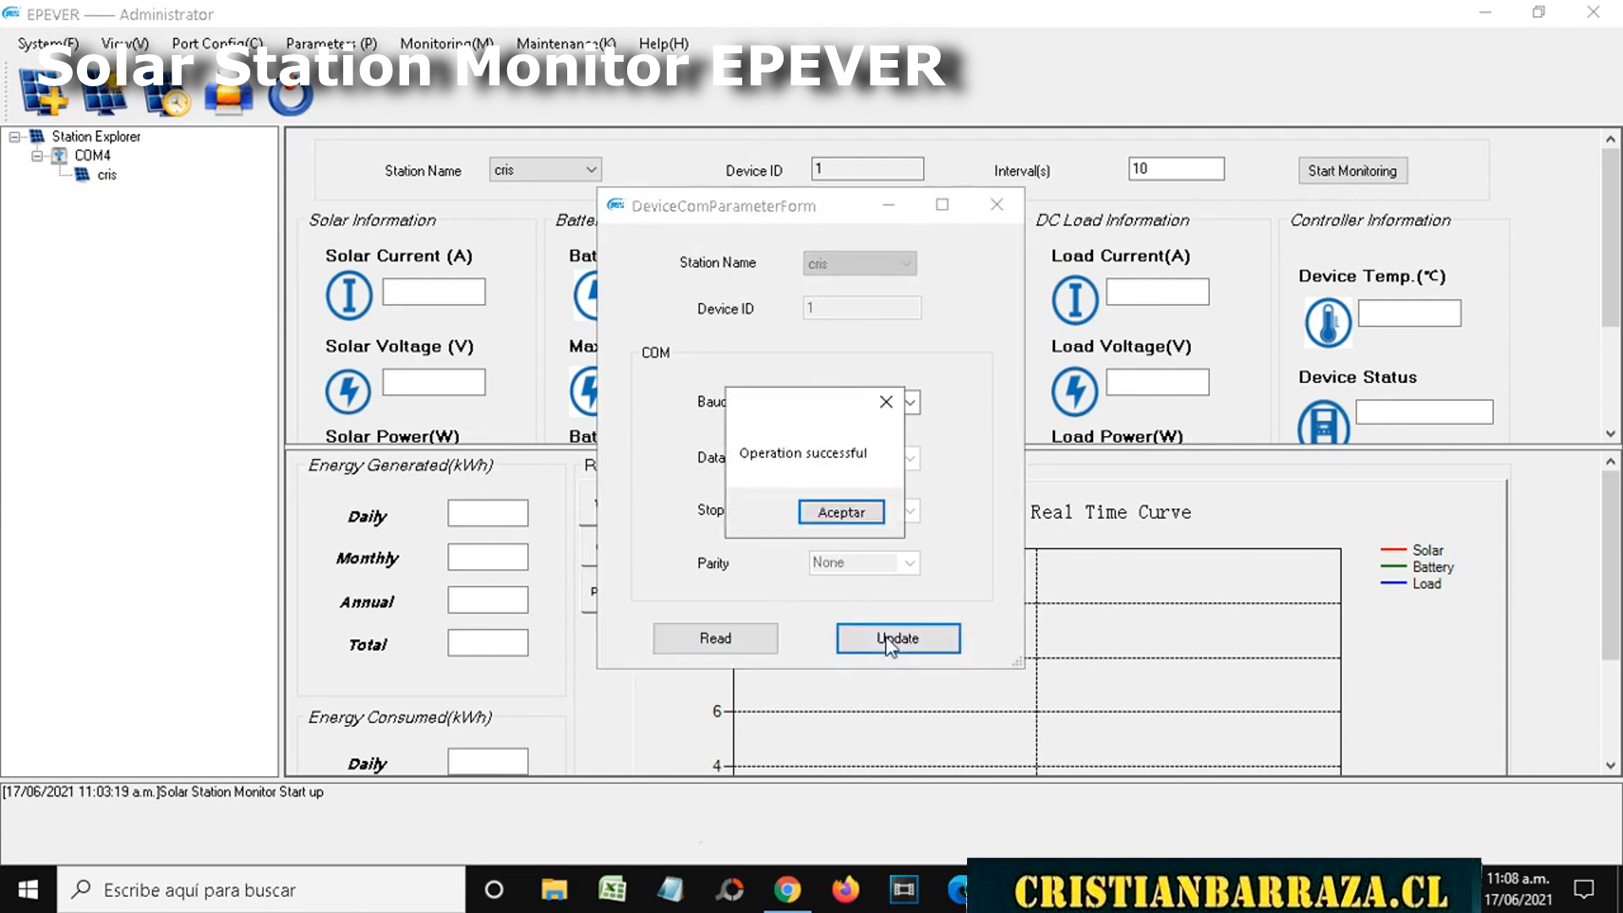
{"action": "left_click", "coordinate": [842, 513]}
{"action": "left_click", "coordinate": [998, 205]}
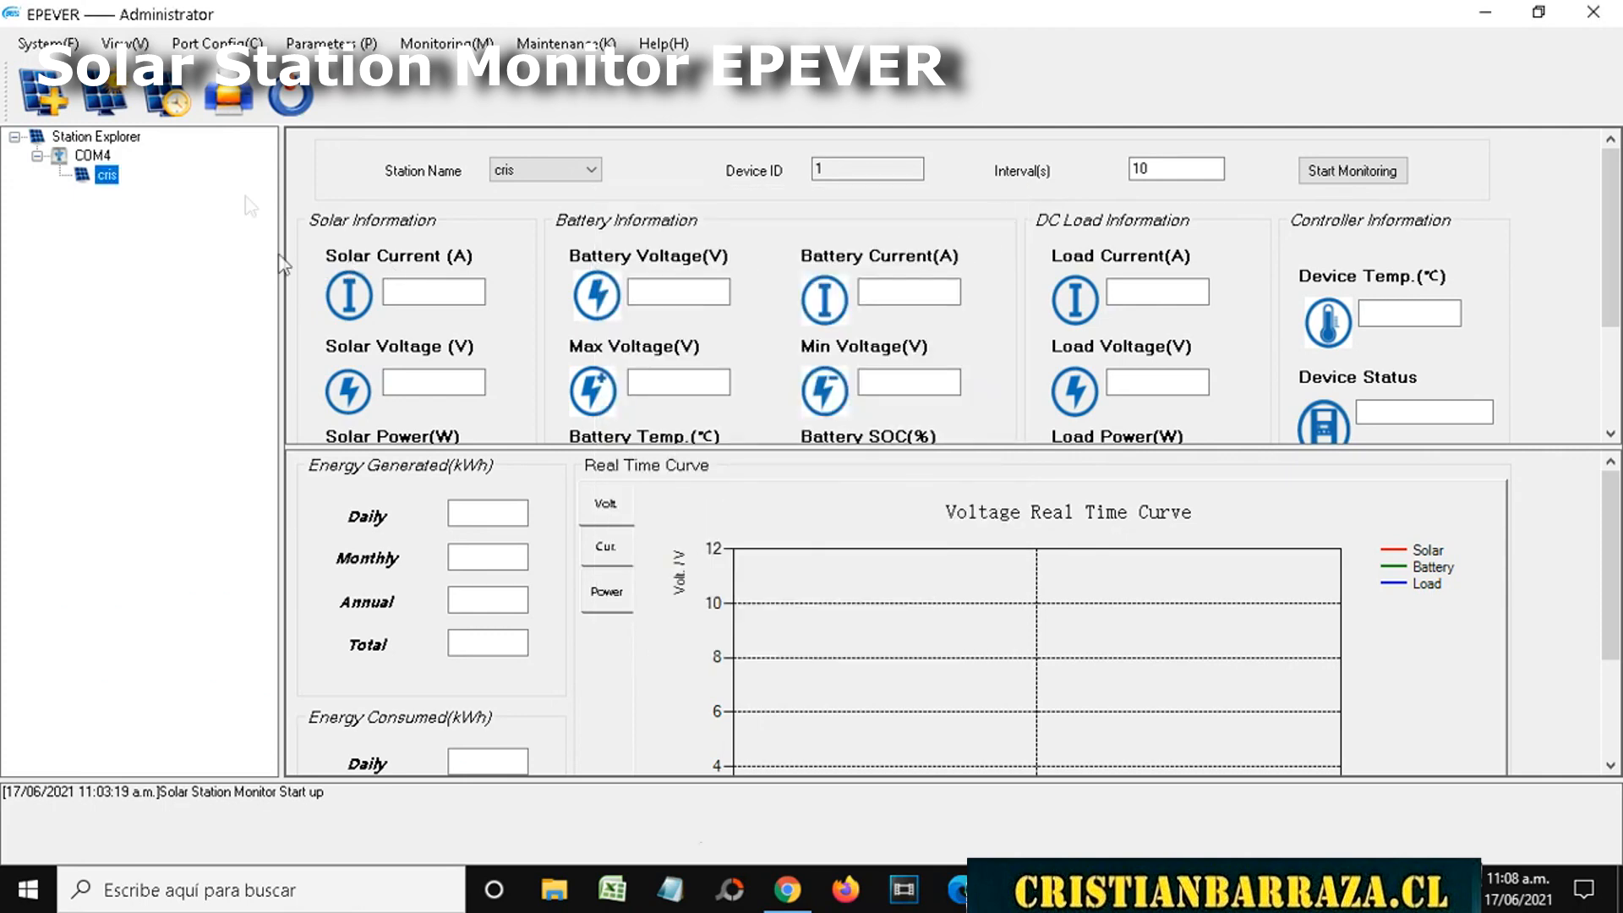
Read the device ID through port COM4 in the device ID settings, and close the form
{"action": "left_click", "coordinate": [216, 43]}
{"action": "left_click", "coordinate": [331, 43]}
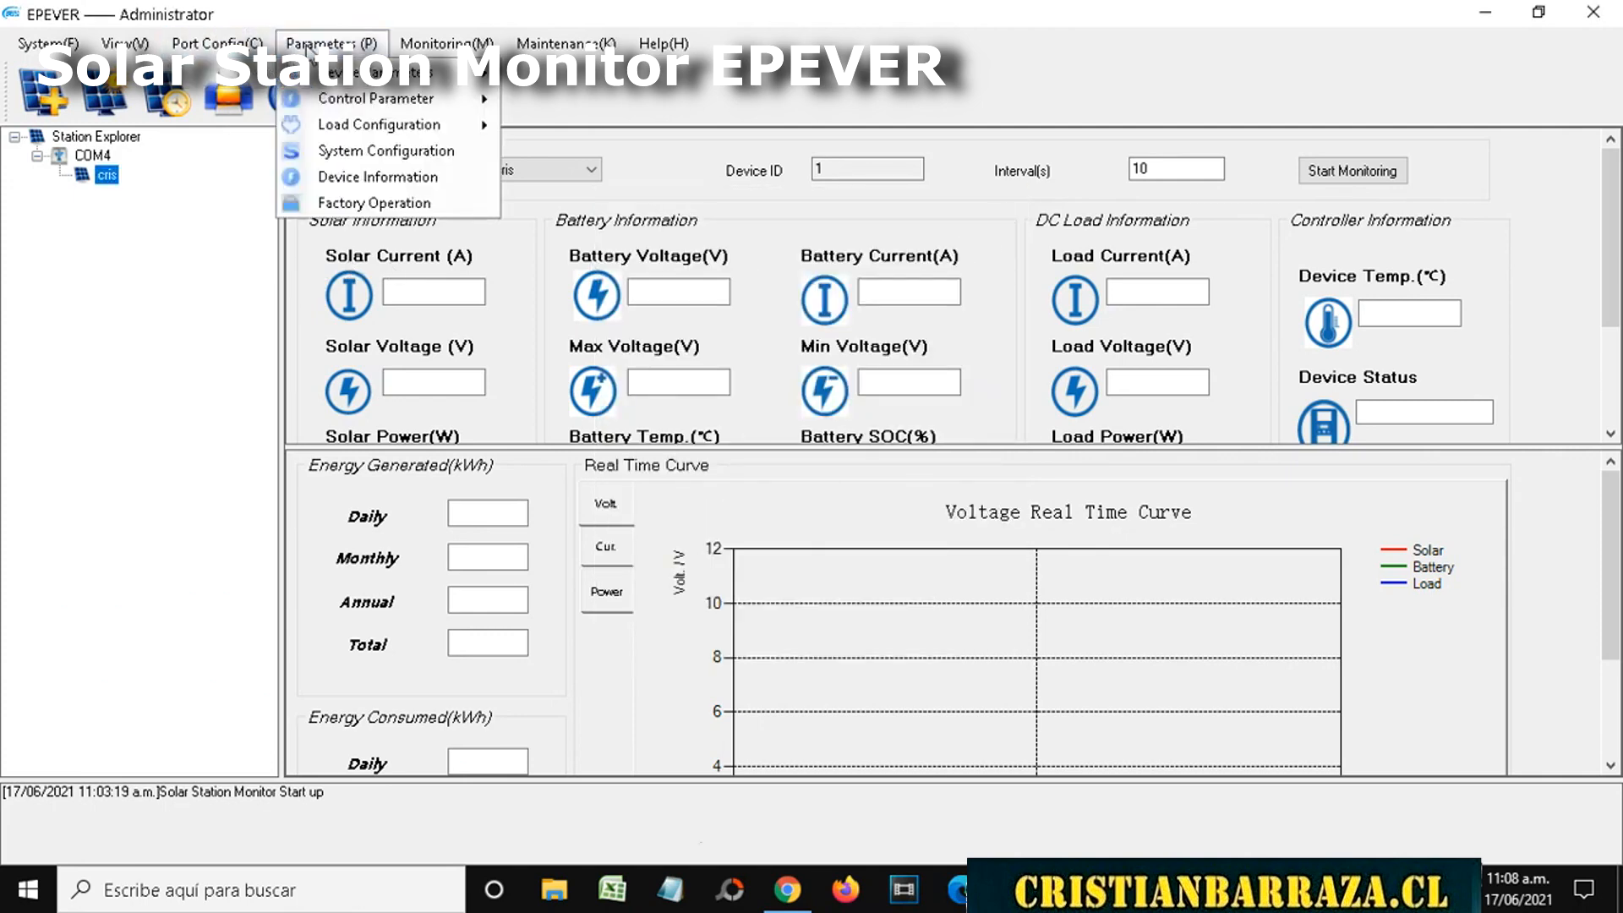
{"action": "mouse_move", "coordinate": [396, 74]}
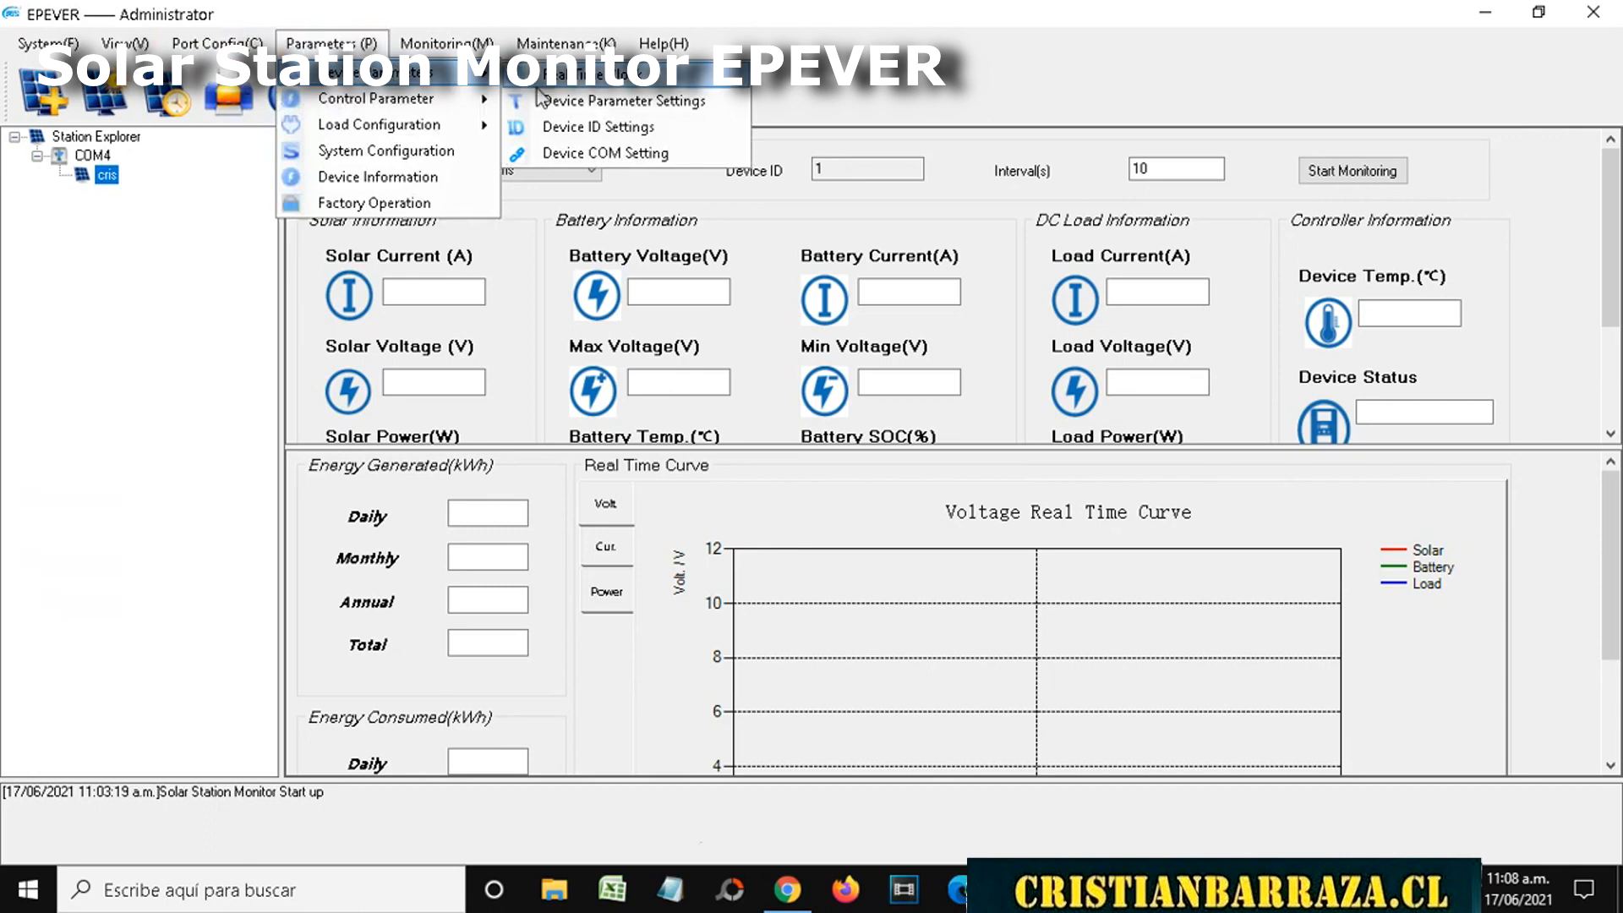
{"action": "left_click", "coordinate": [583, 128]}
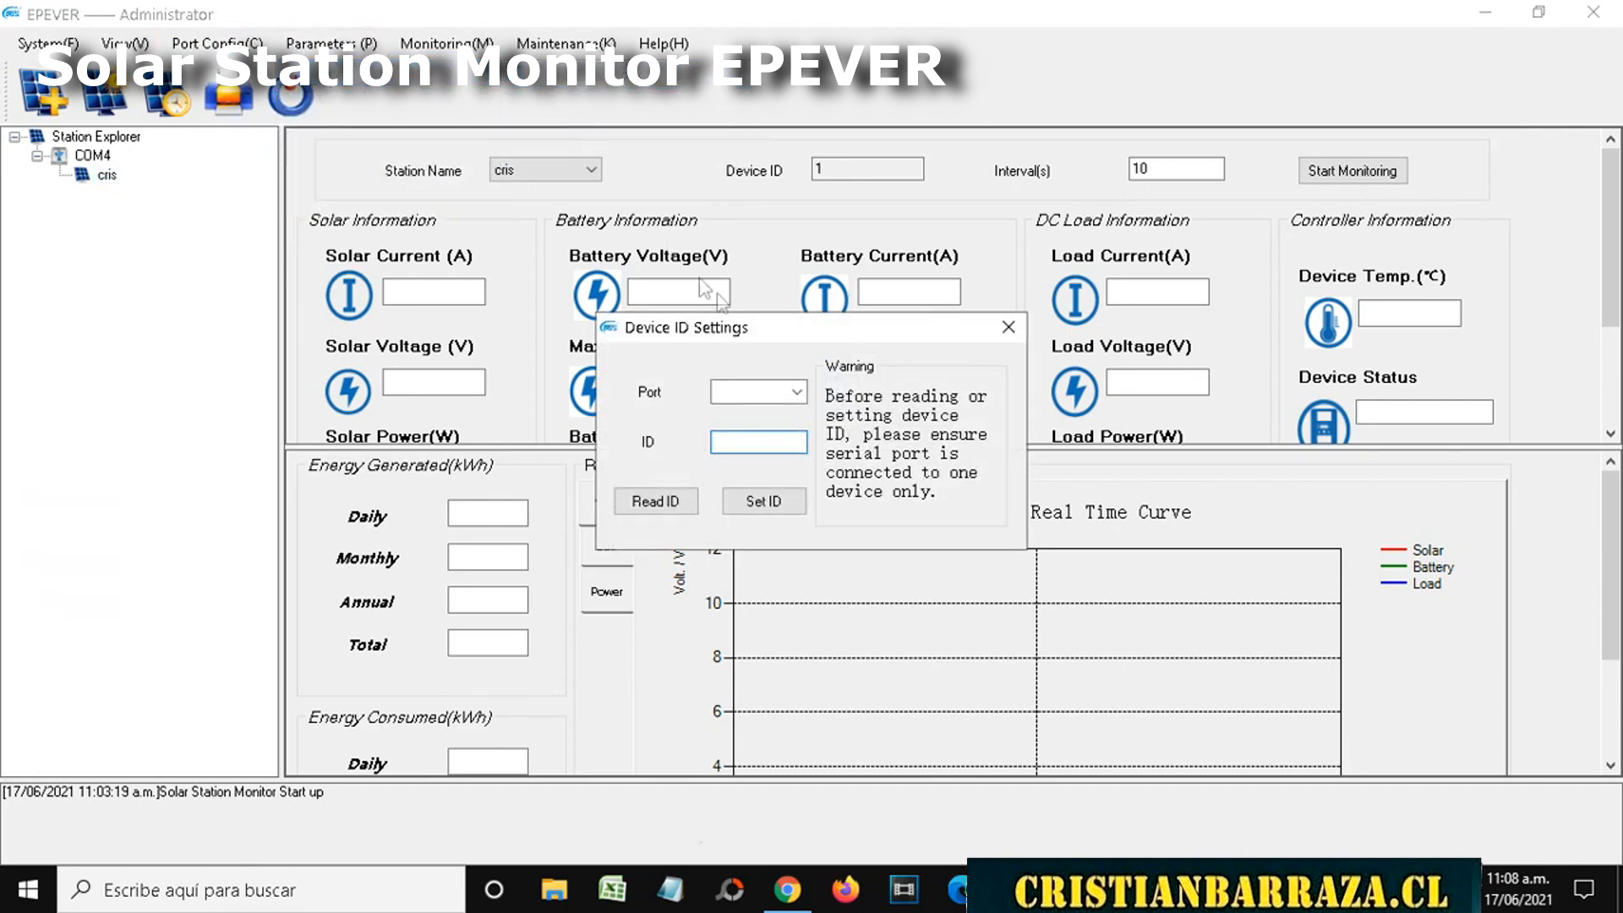
{"action": "left_click", "coordinate": [795, 391]}
{"action": "left_click", "coordinate": [744, 410]}
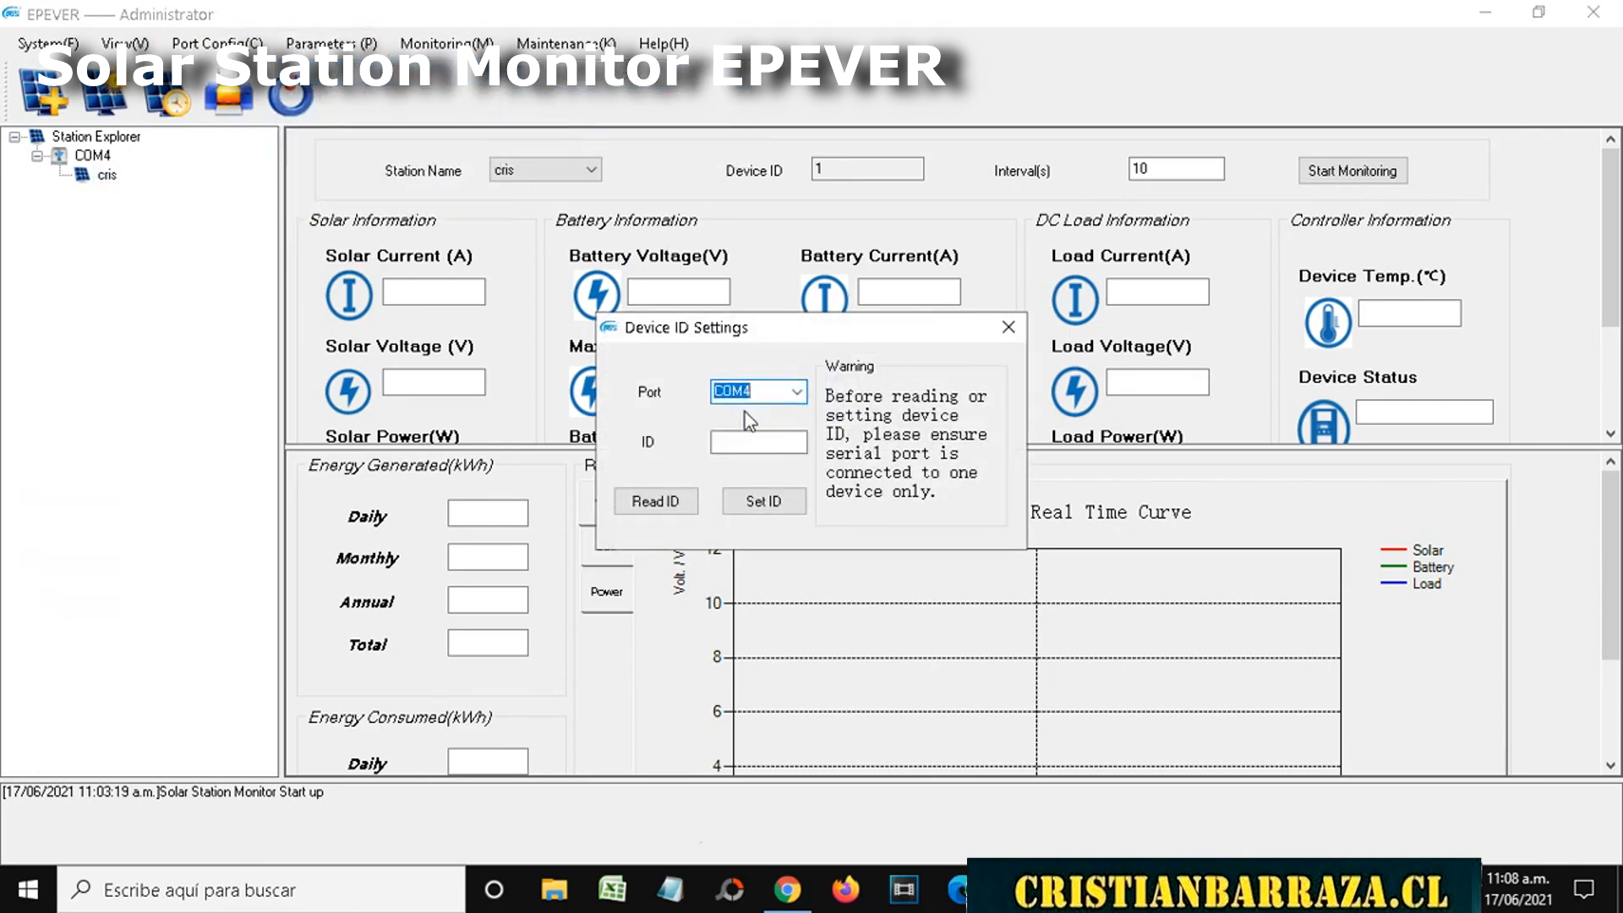
{"action": "left_click", "coordinate": [676, 507]}
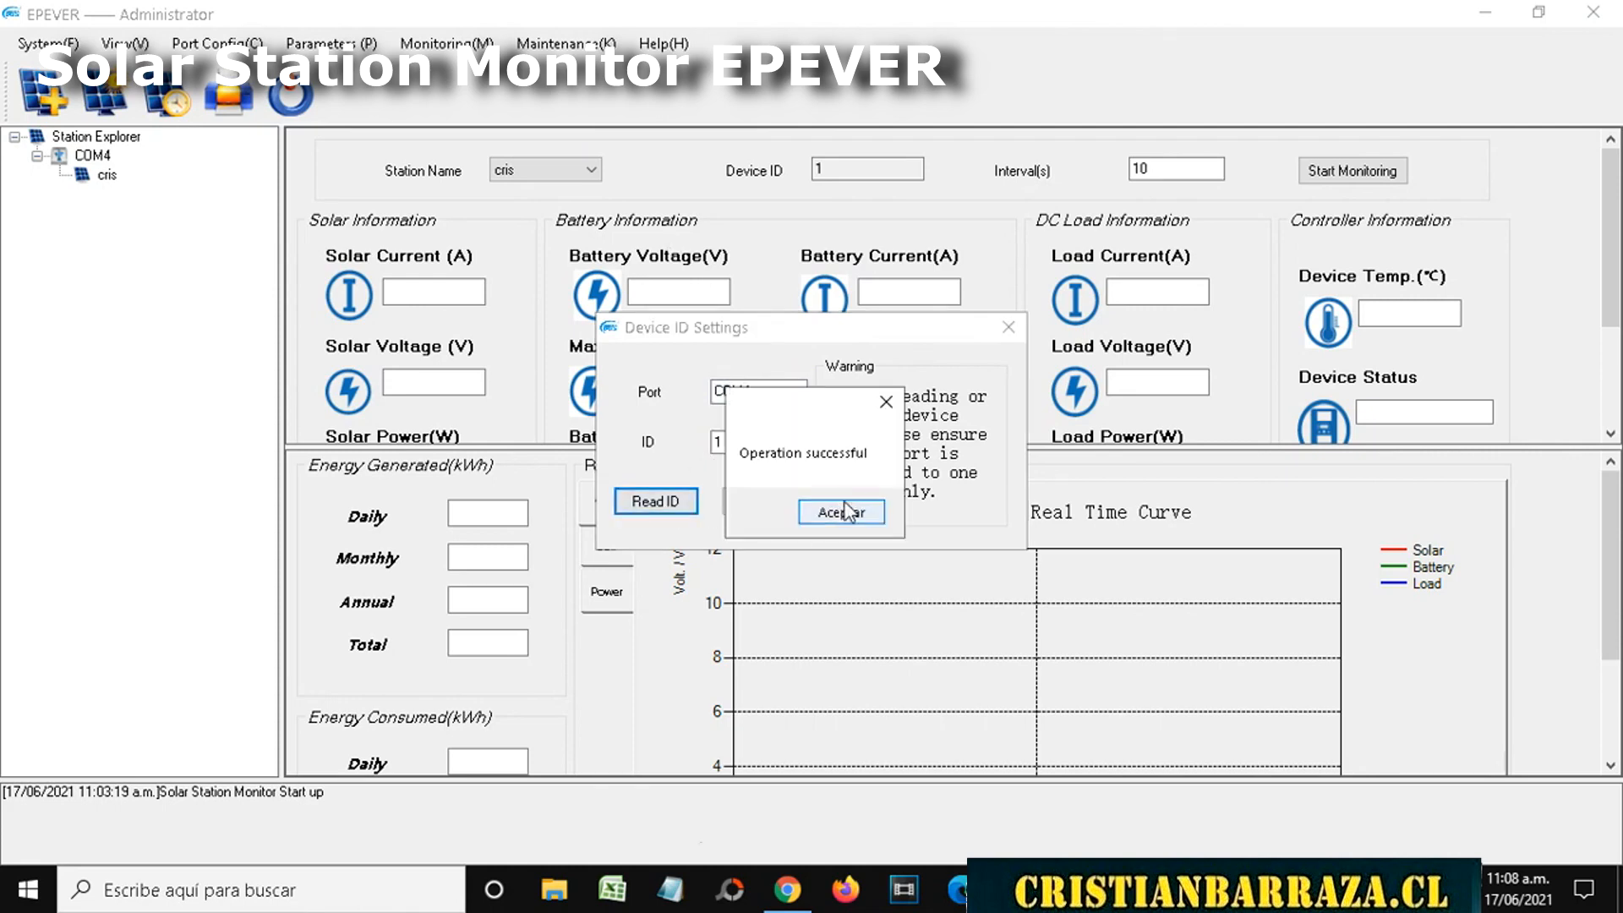
{"action": "left_click_drag", "start_coordinate": [825, 413], "coordinate": [929, 405]}
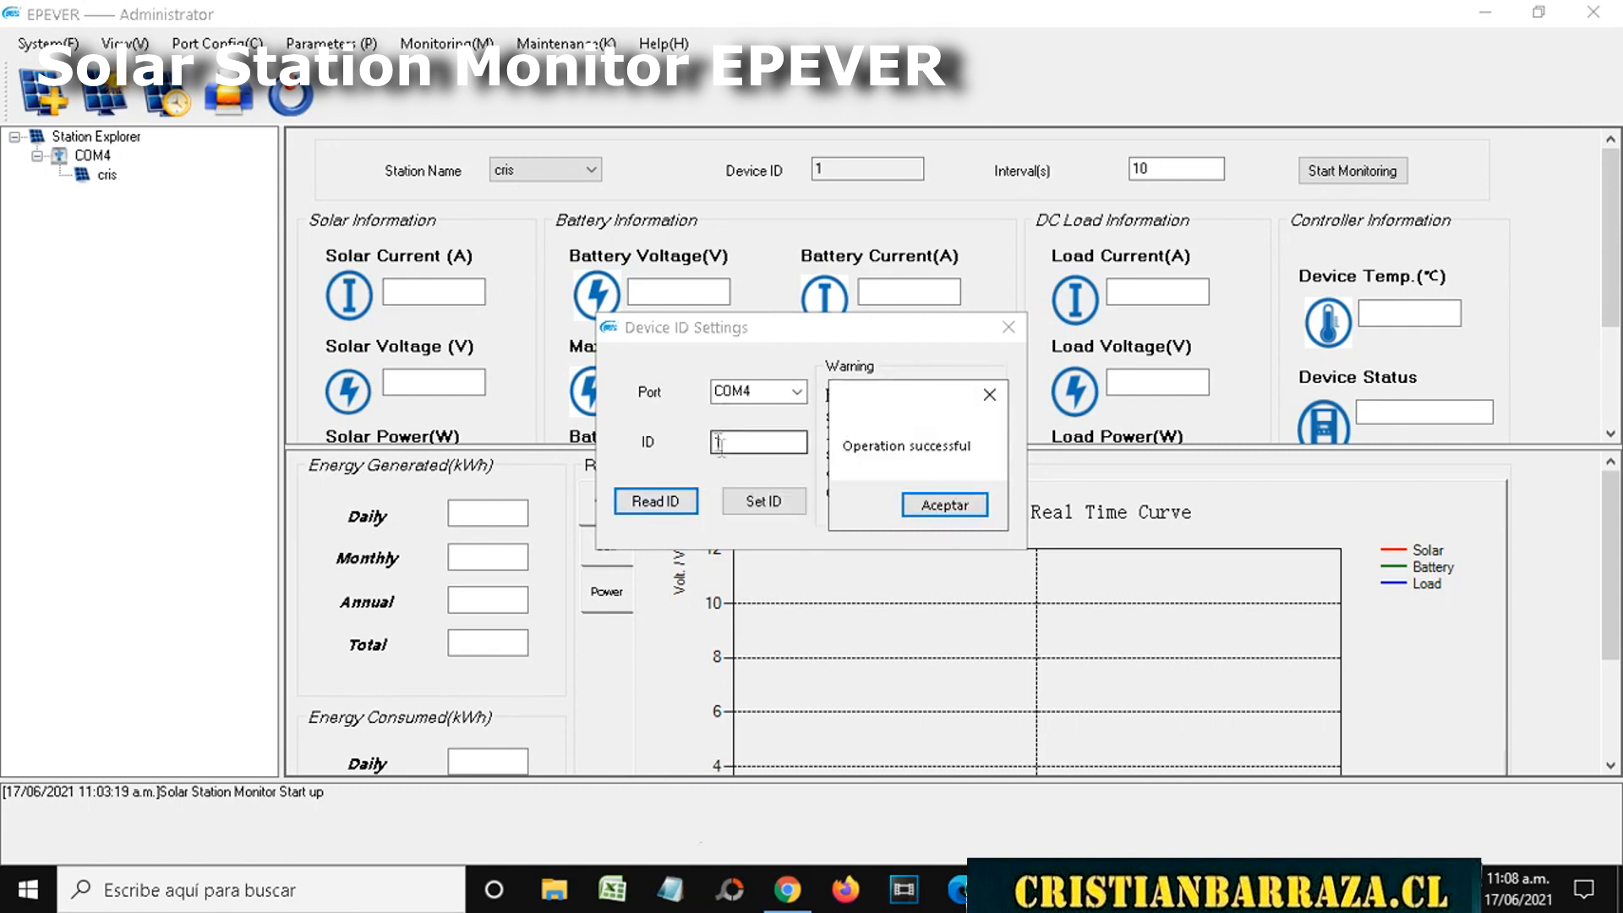
{"action": "left_click", "coordinate": [947, 507]}
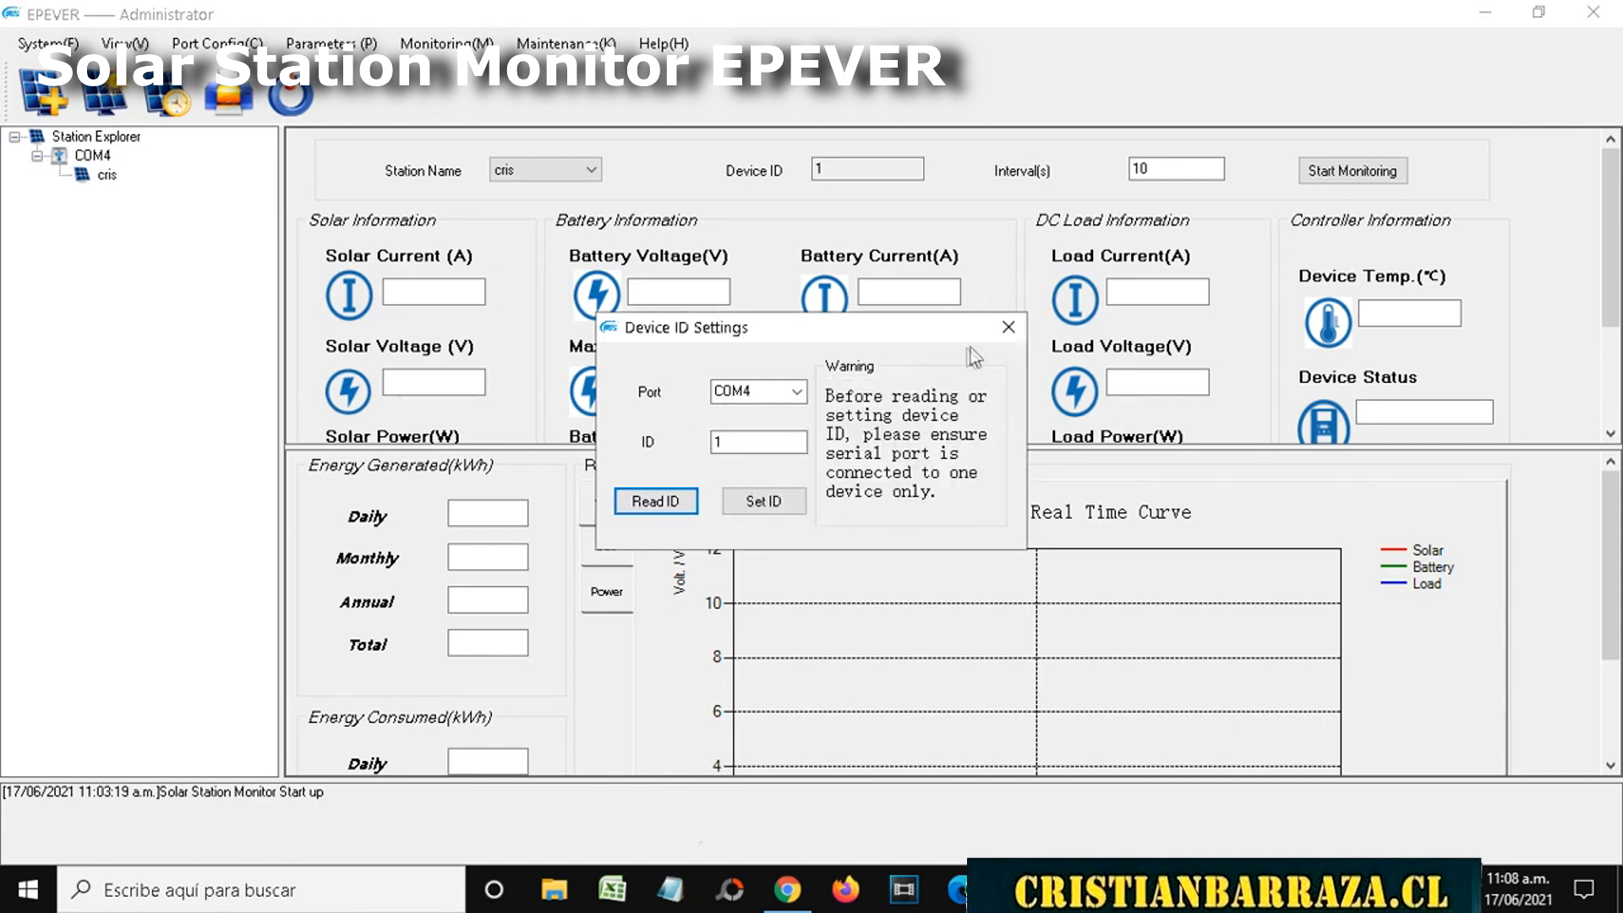
{"action": "left_click", "coordinate": [1008, 329]}
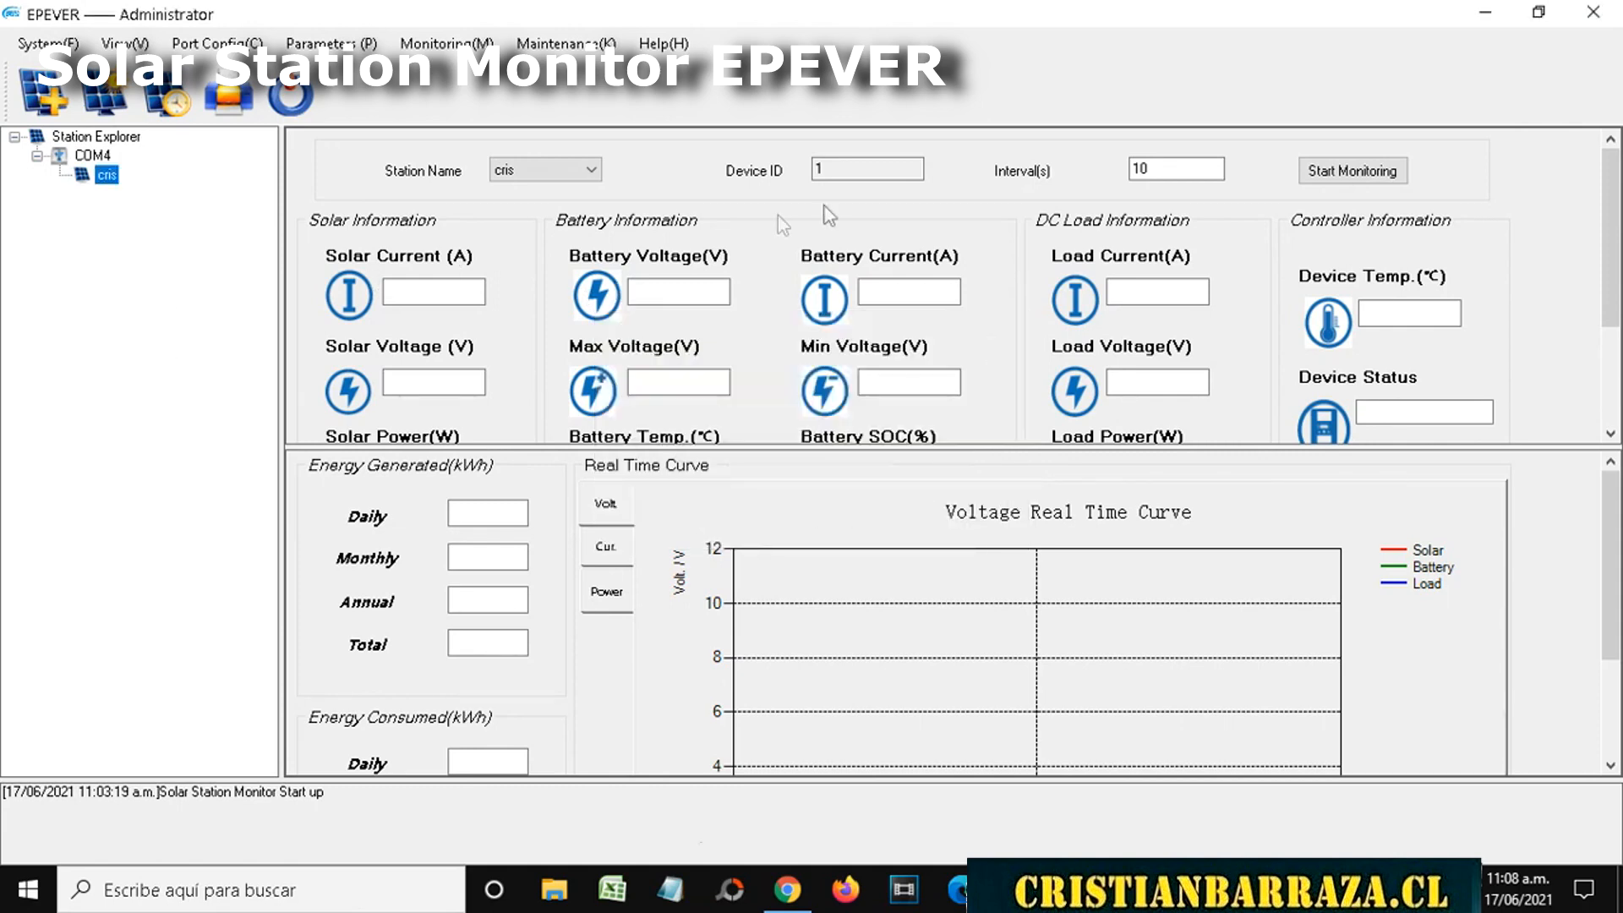
Try monitoring the cris station, stop it, and restart Solar Station Monitor in a maximized window
{"action": "left_click", "coordinate": [1395, 172]}
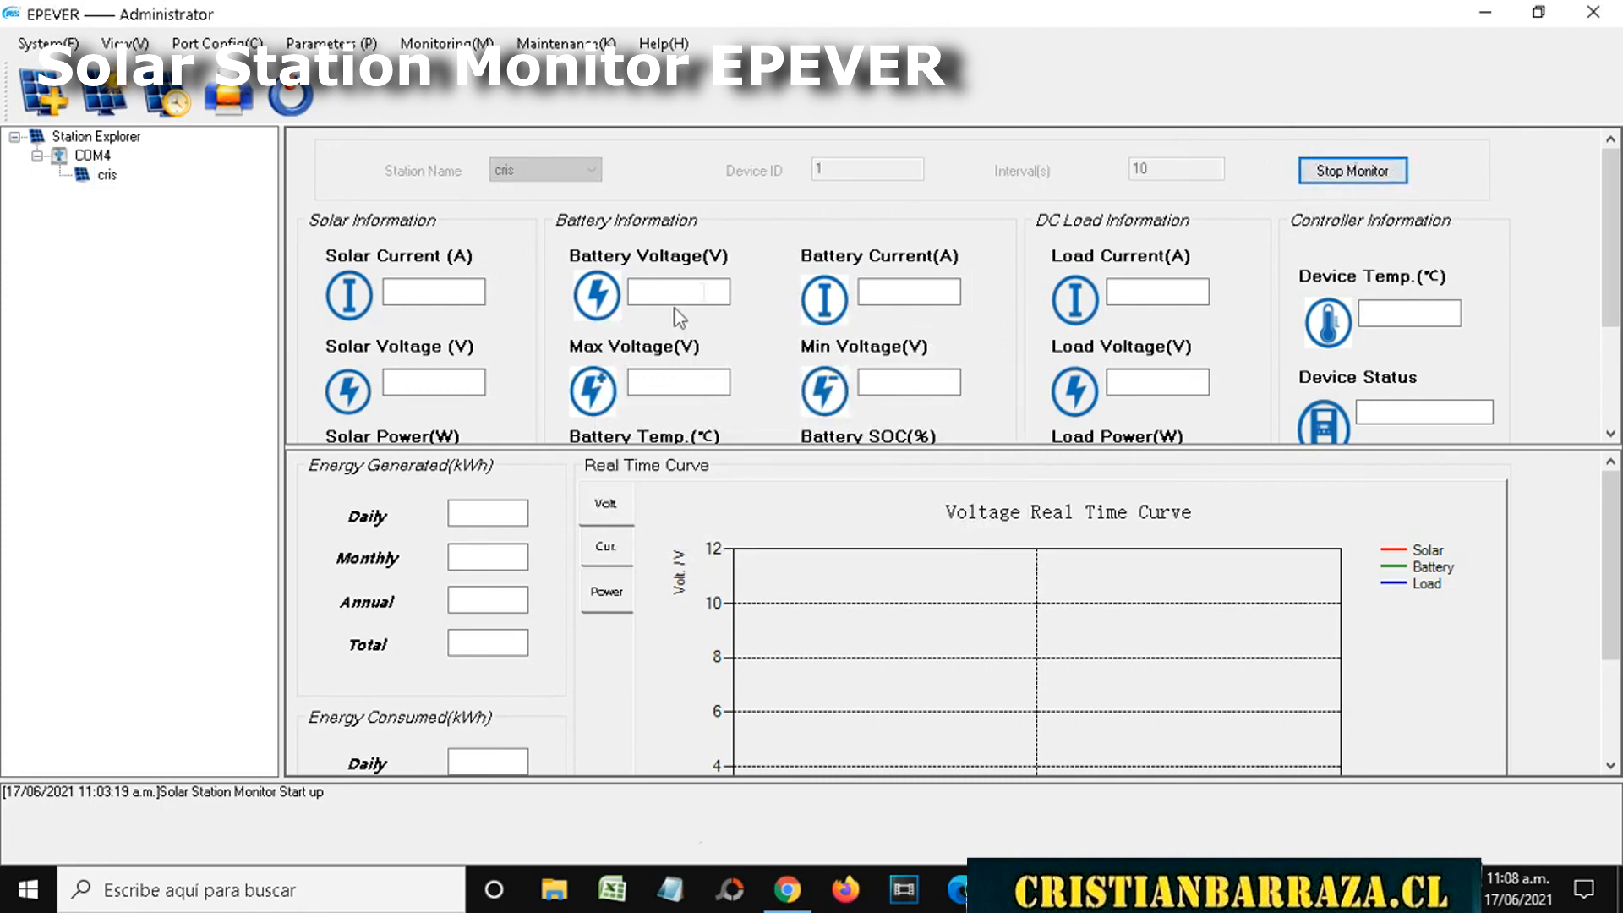
{"action": "left_click", "coordinate": [1353, 174]}
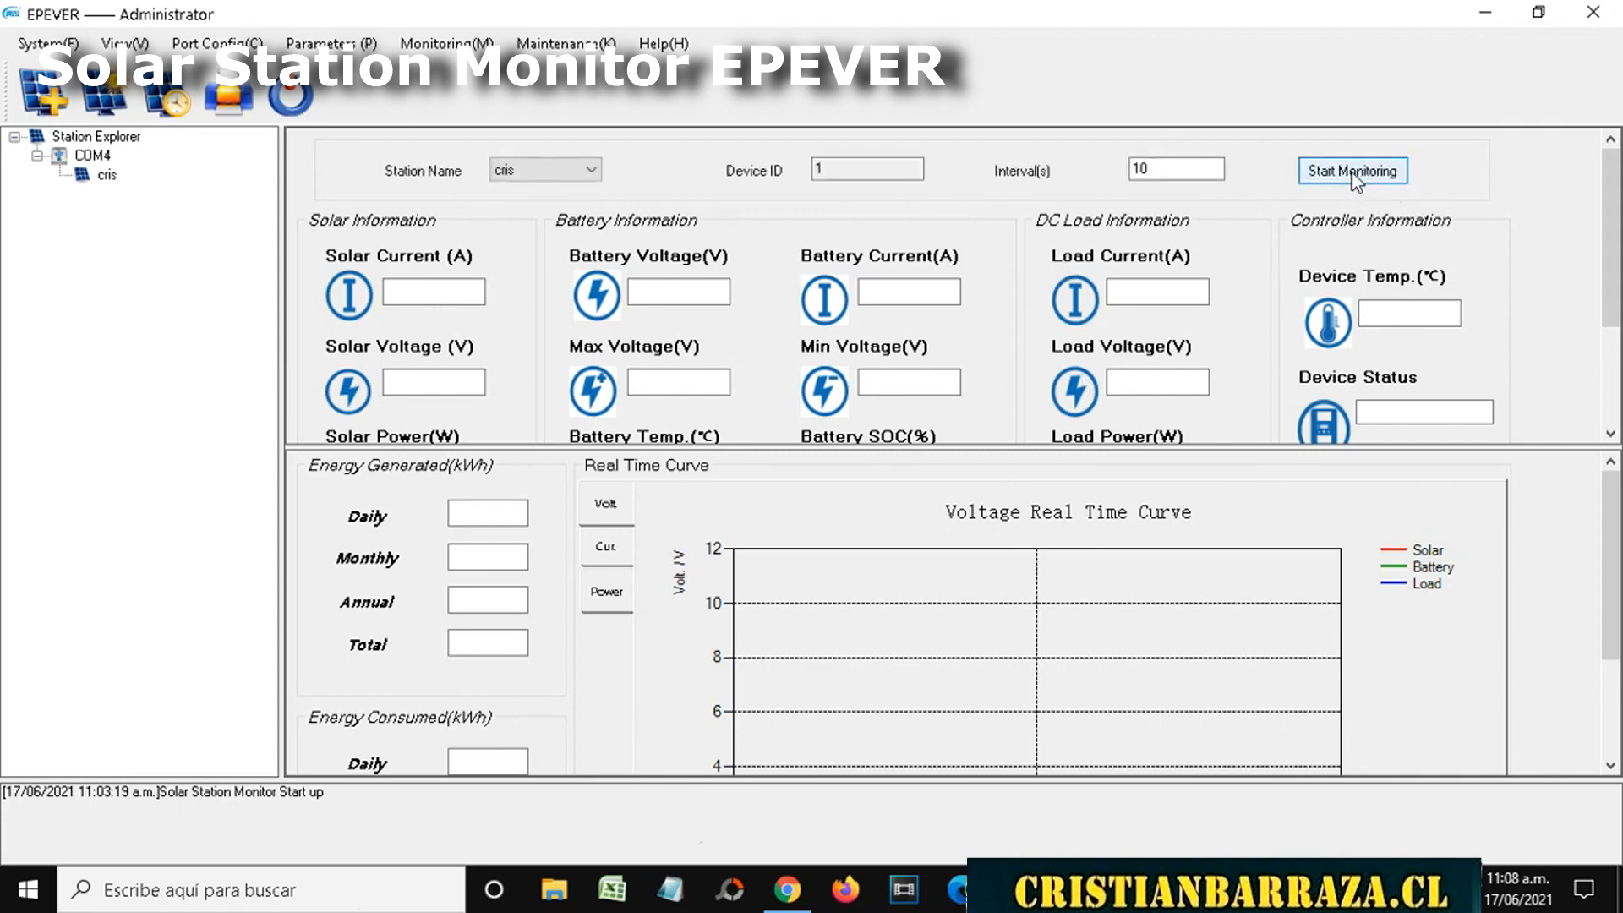
{"action": "left_click", "coordinate": [1598, 14]}
{"action": "left_click", "coordinate": [784, 512]}
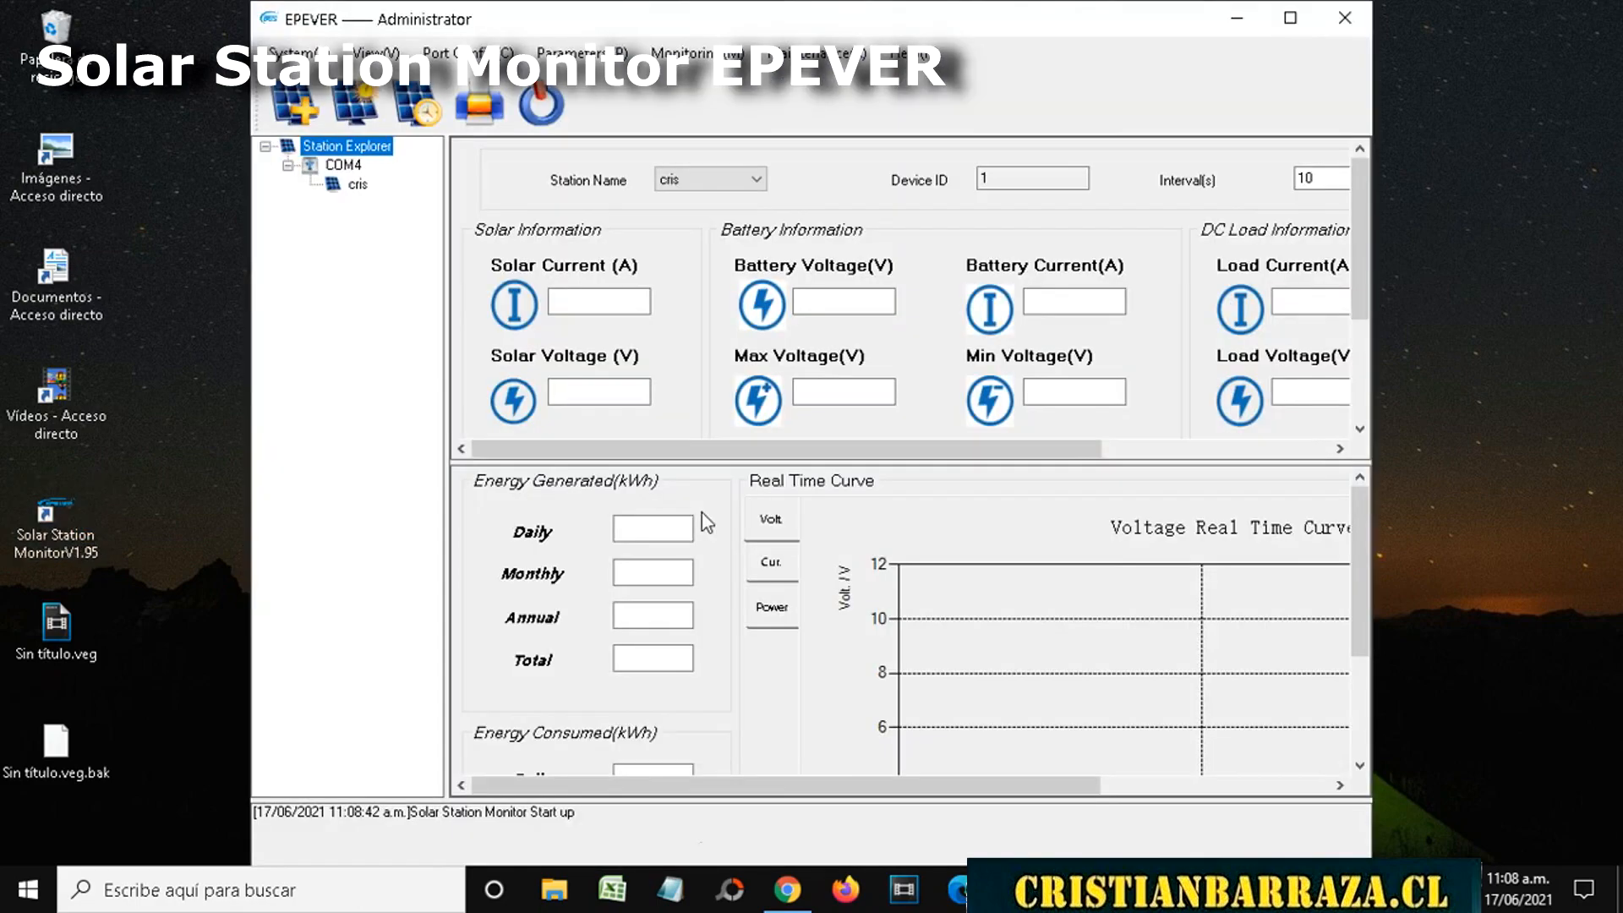
{"action": "left_click", "coordinate": [1290, 17]}
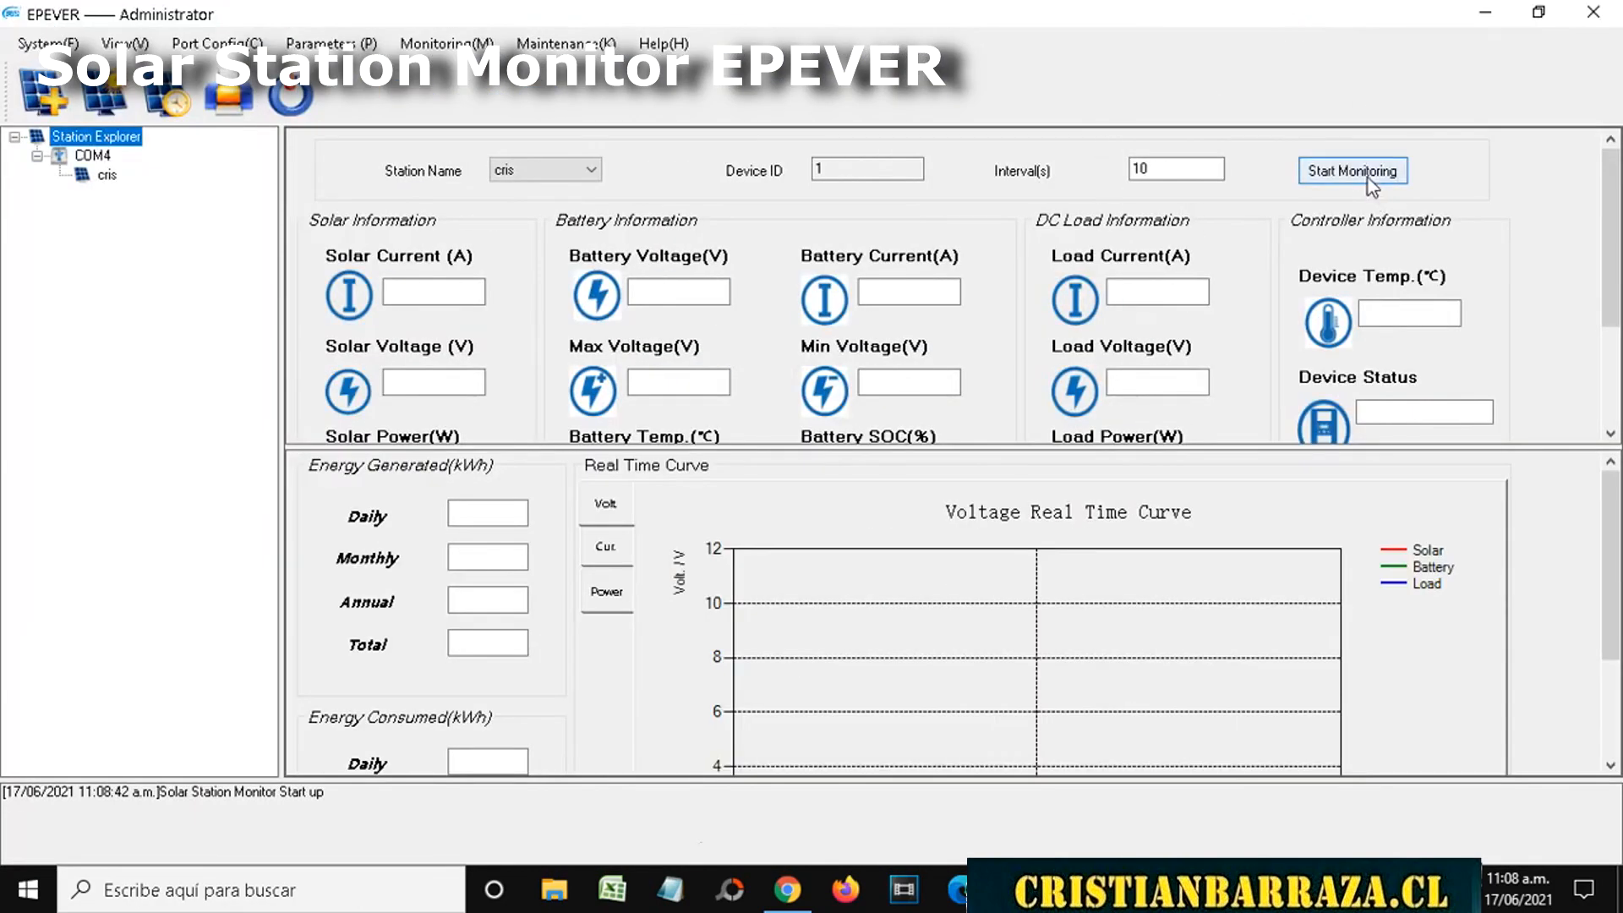
Start monitoring the cris station and enlarge the readings area to examine the solar current and voltage
{"action": "left_click", "coordinate": [1368, 177]}
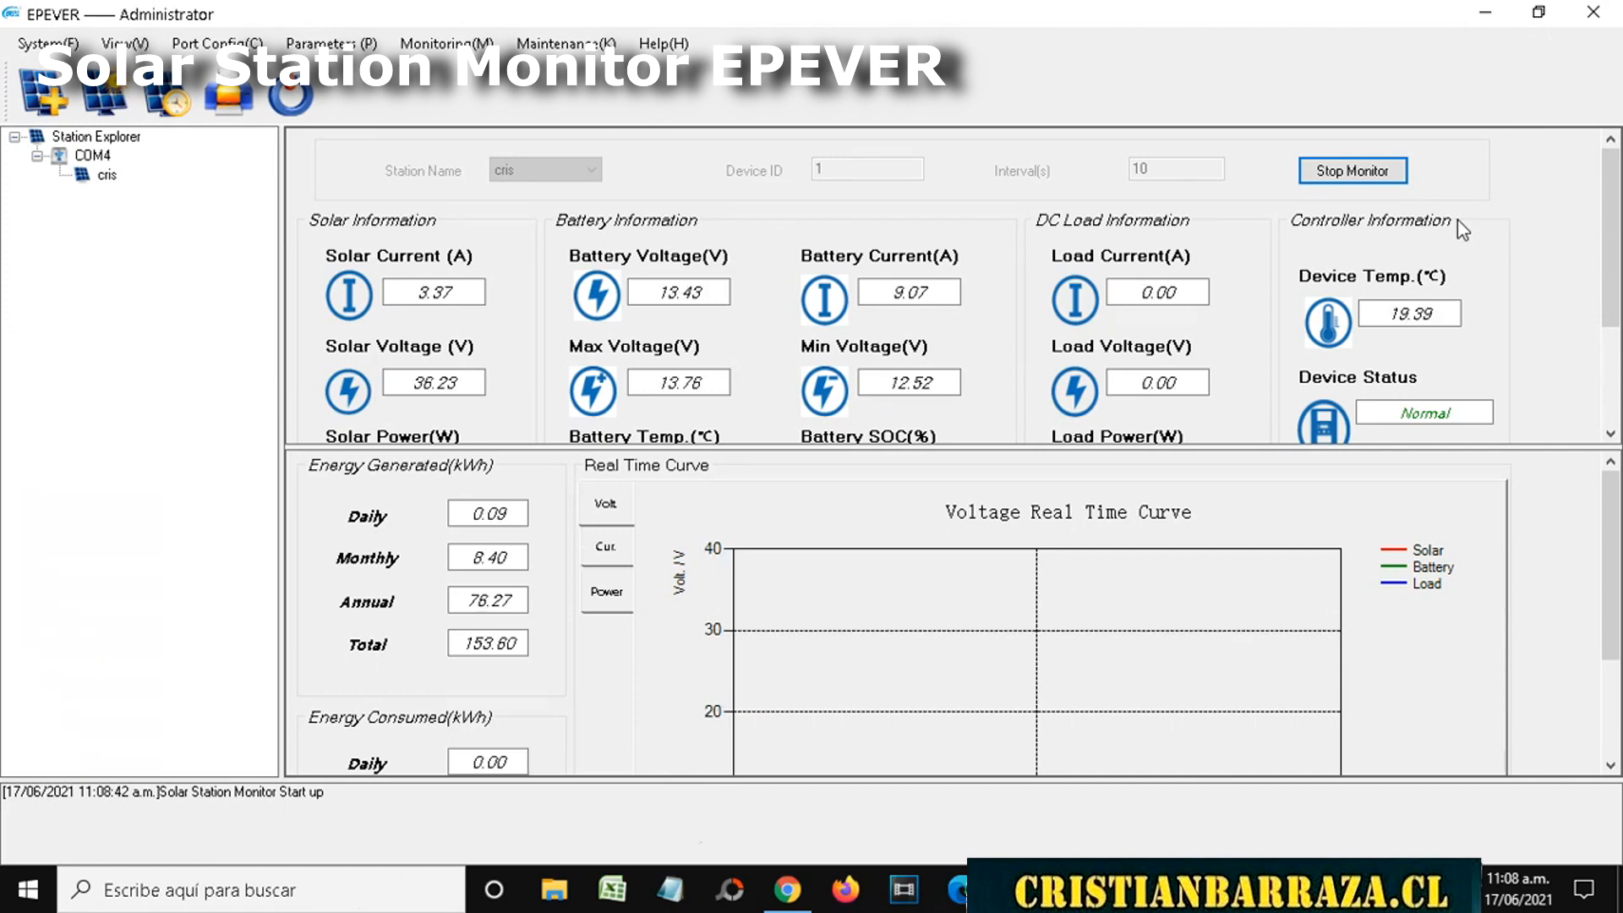
{"action": "left_click_drag", "start_coordinate": [1159, 448], "coordinate": [1153, 647]}
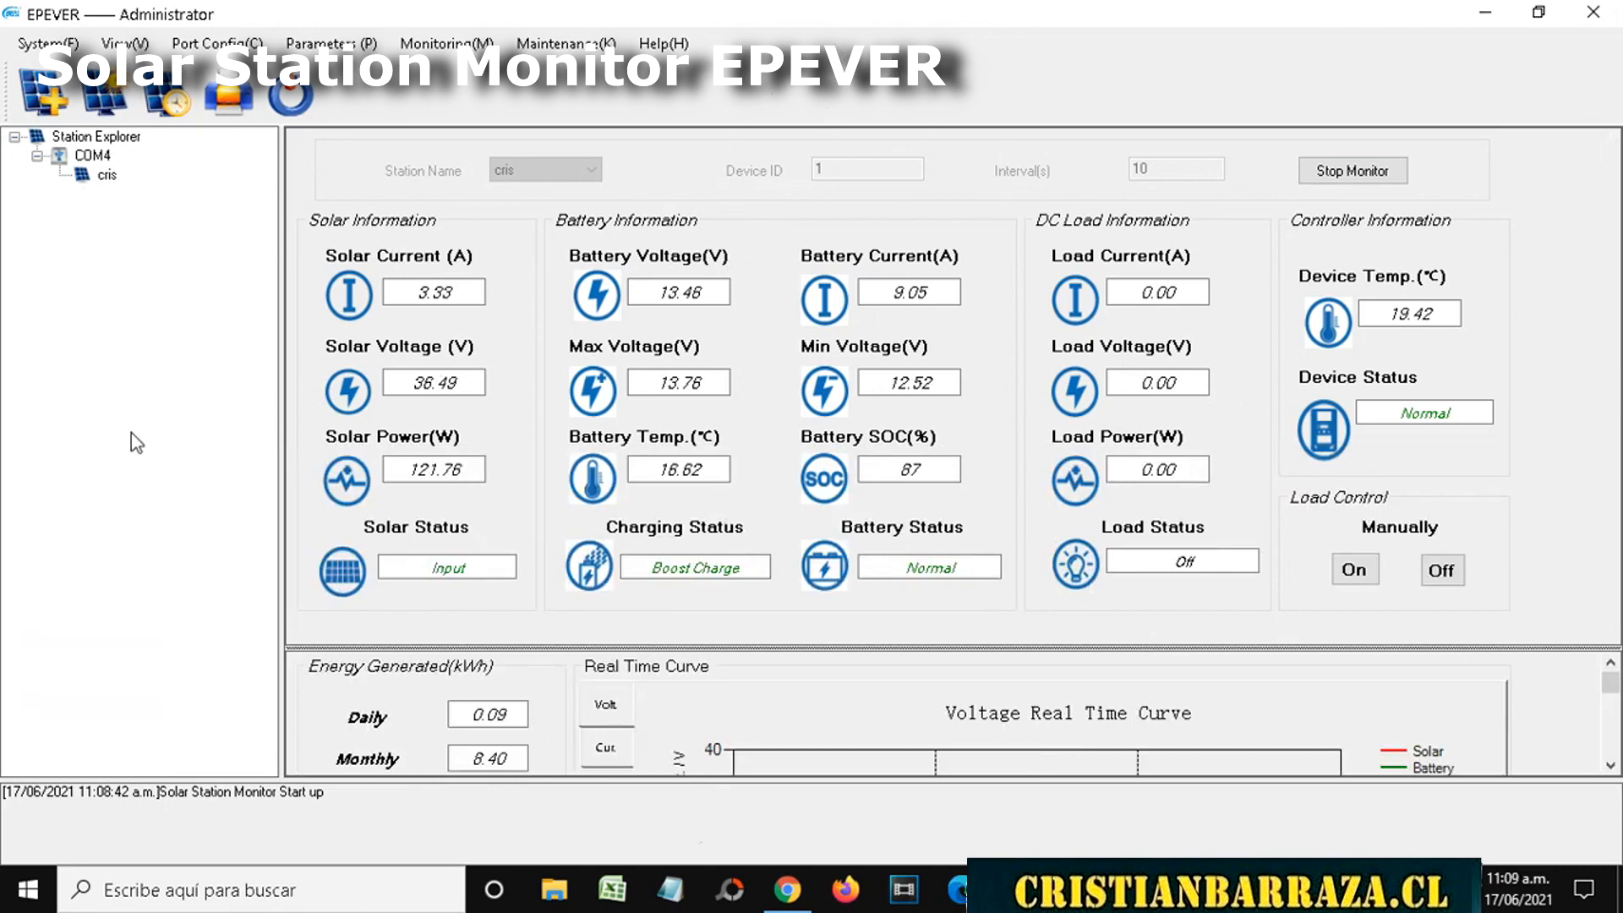
{"action": "left_click_drag", "start_coordinate": [462, 289], "coordinate": [401, 295]}
{"action": "left_click", "coordinate": [490, 314]}
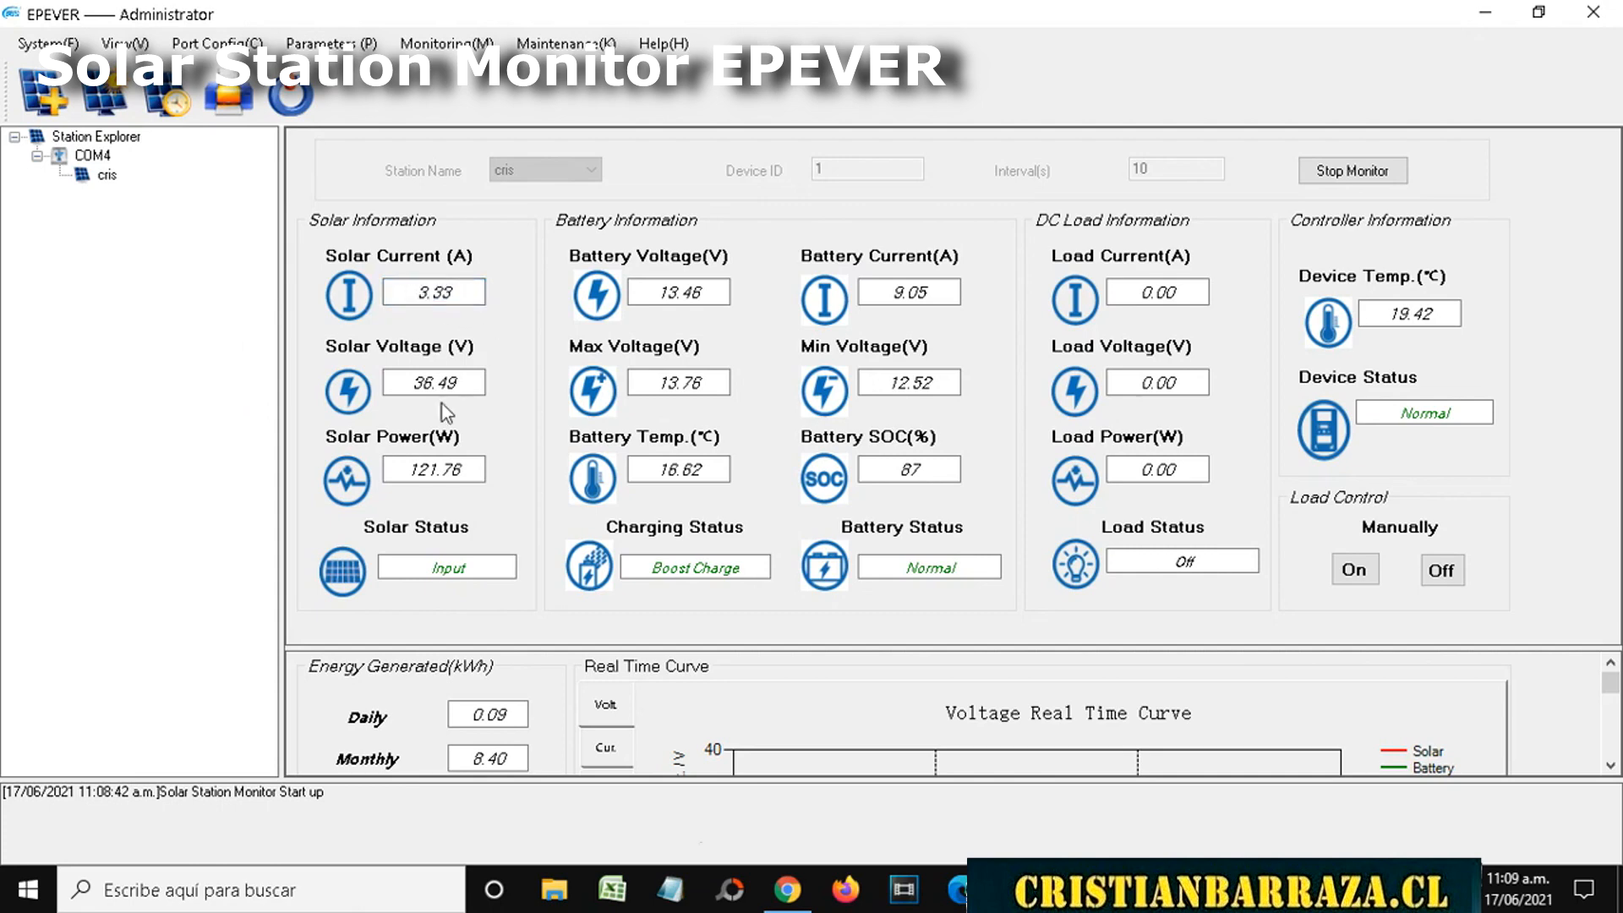
{"action": "left_click_drag", "start_coordinate": [473, 378], "coordinate": [403, 385]}
{"action": "left_click", "coordinate": [519, 412]}
Read the cris station's control parameters from the controller, and close the form without updating them
{"action": "left_click", "coordinate": [446, 47]}
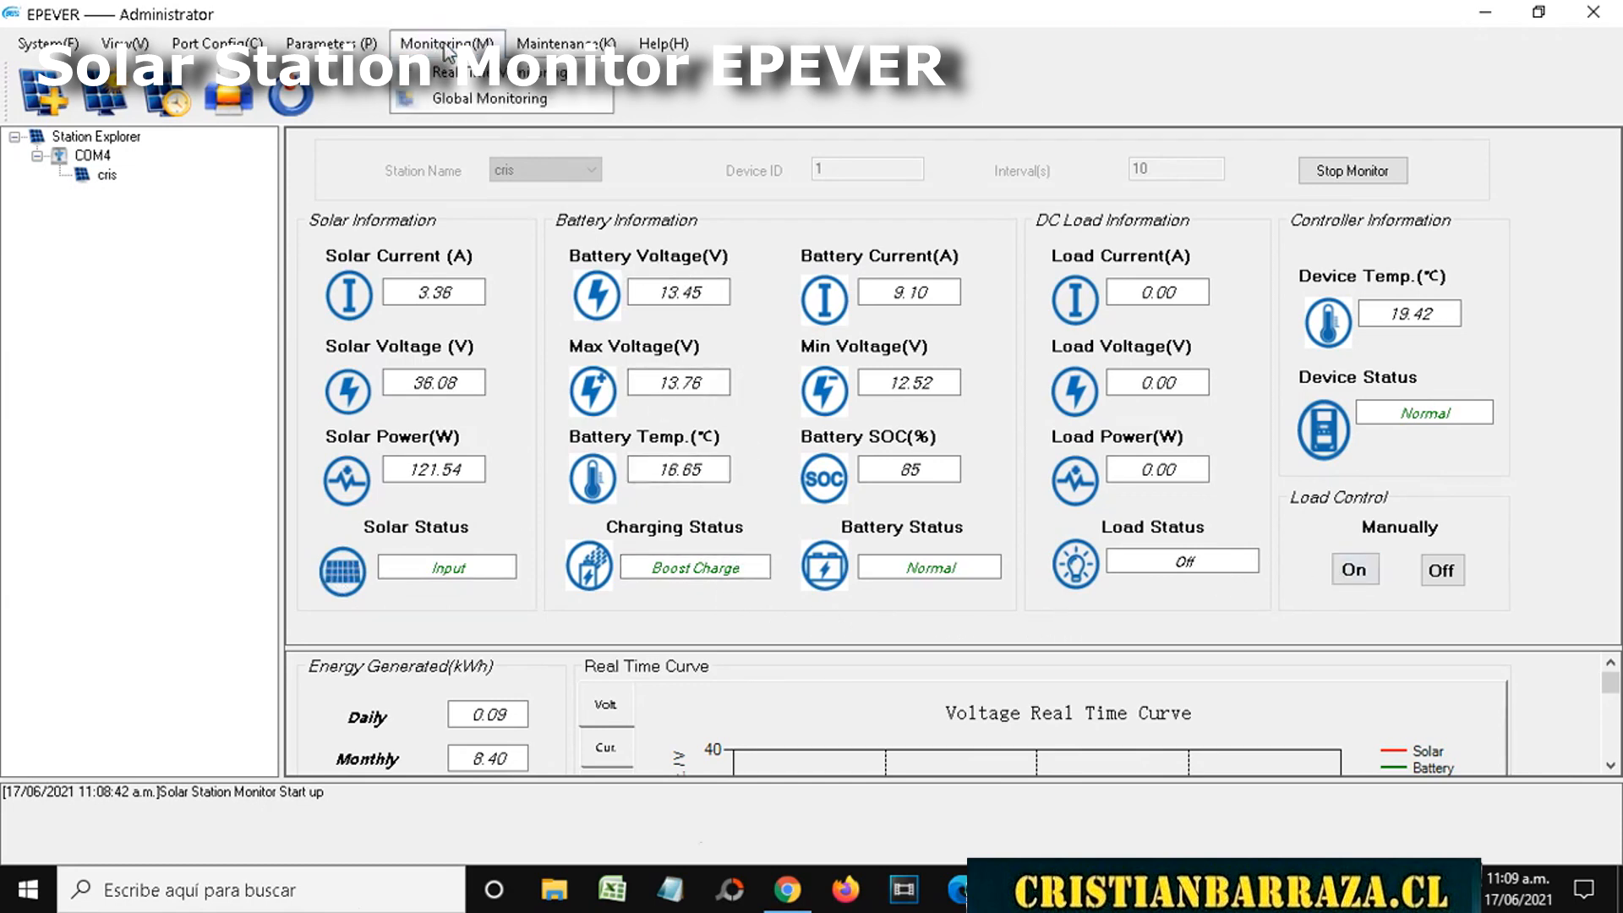
{"action": "left_click", "coordinate": [332, 44]}
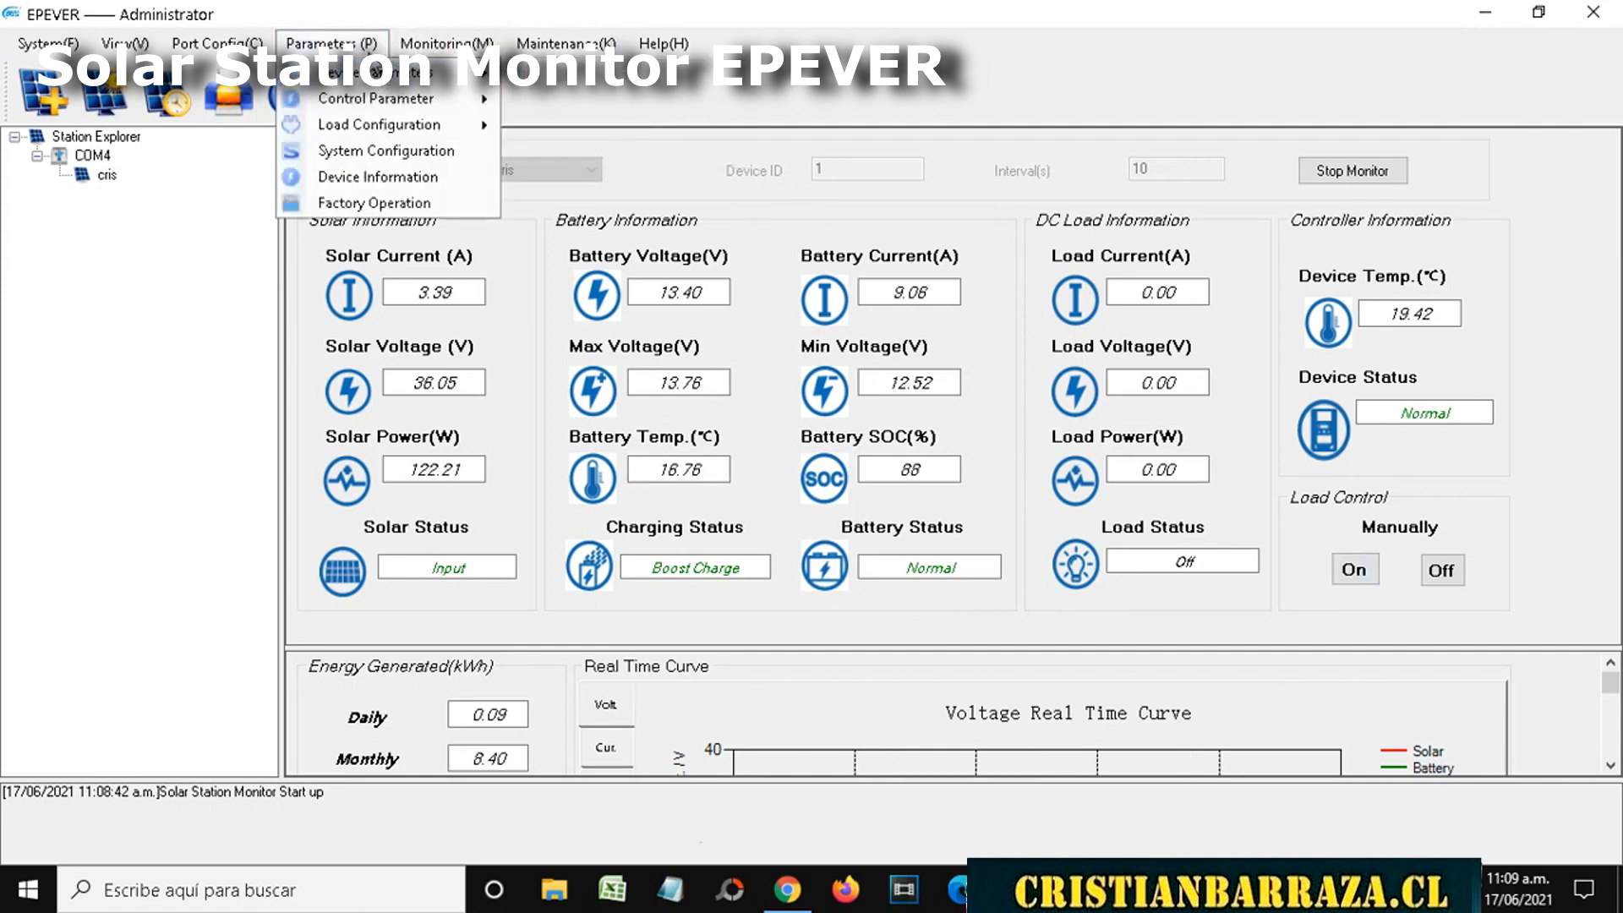
{"action": "mouse_move", "coordinate": [390, 105]}
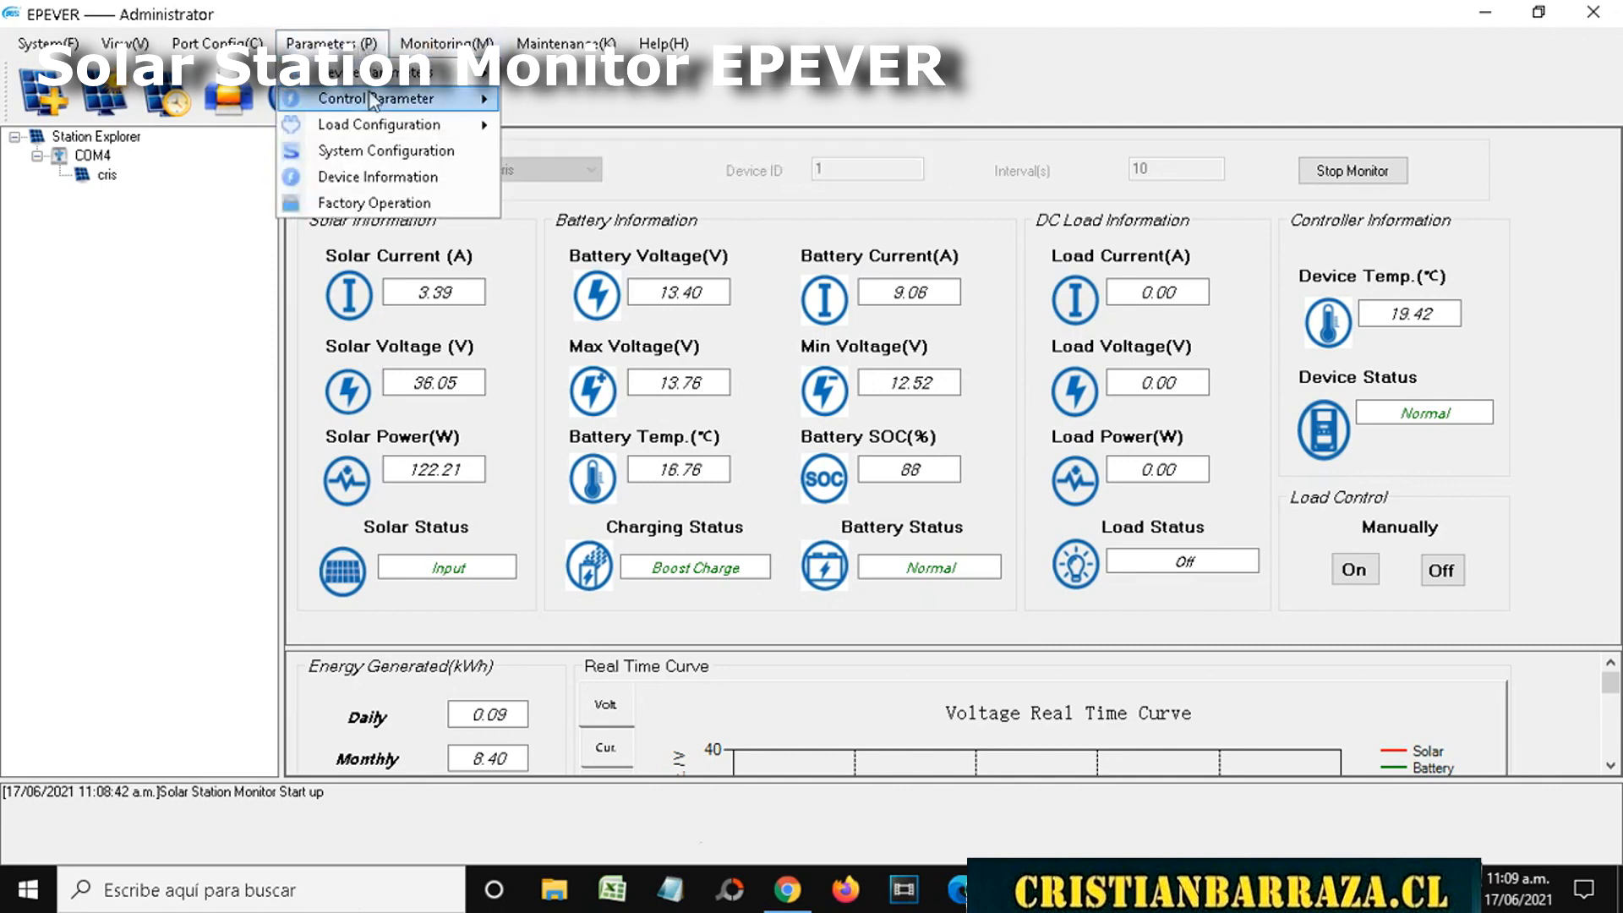
{"action": "mouse_move", "coordinate": [456, 99]}
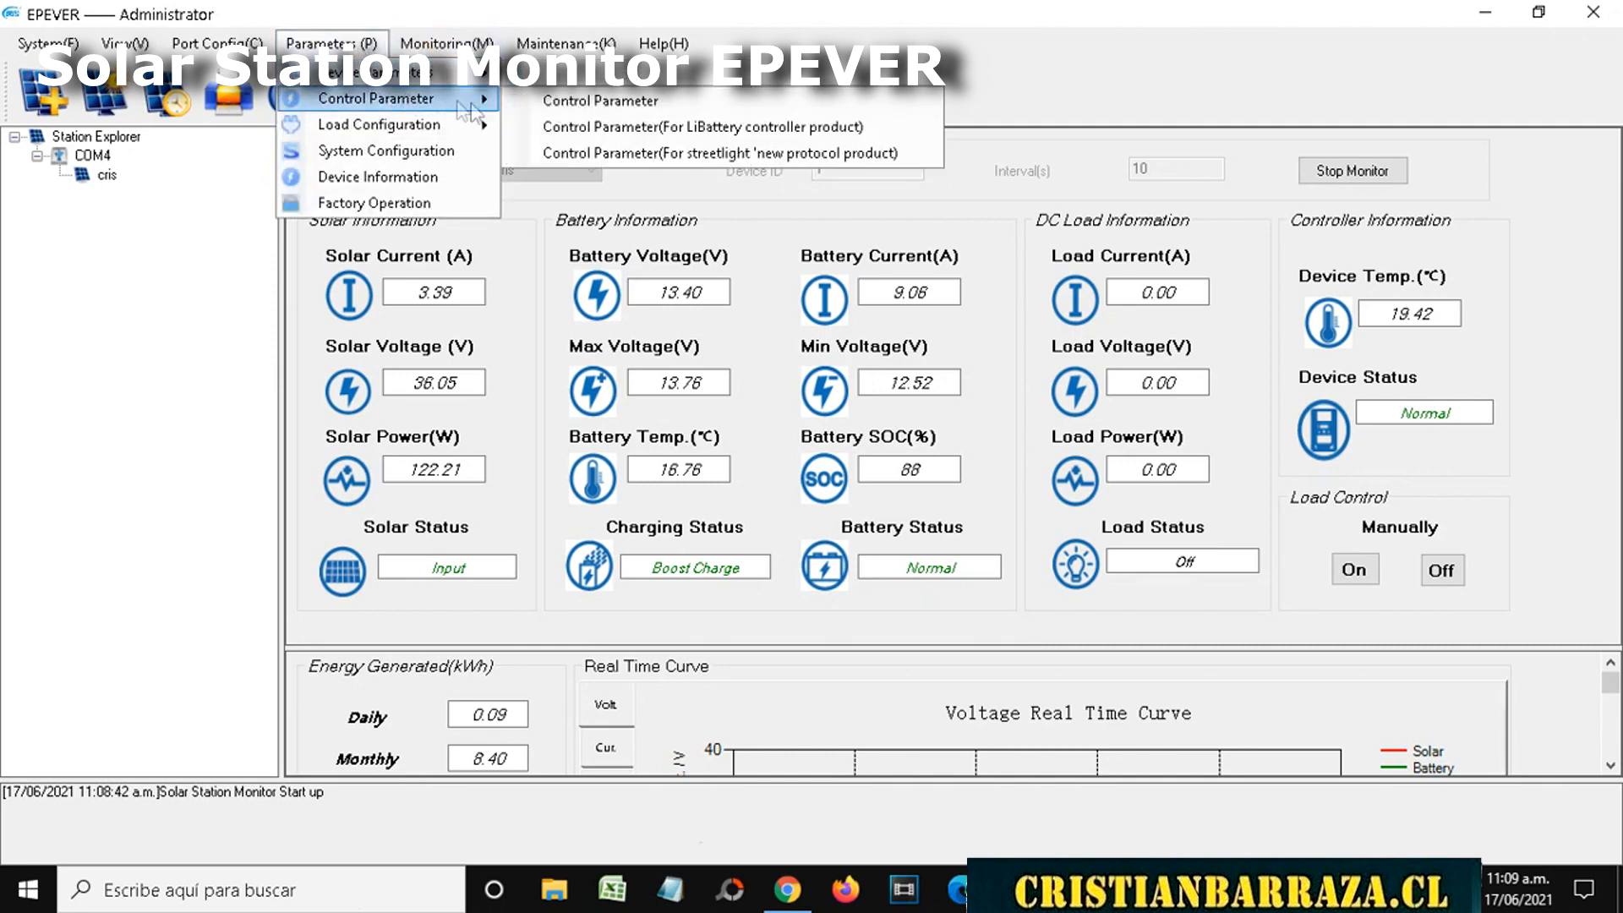
{"action": "left_click", "coordinate": [552, 105]}
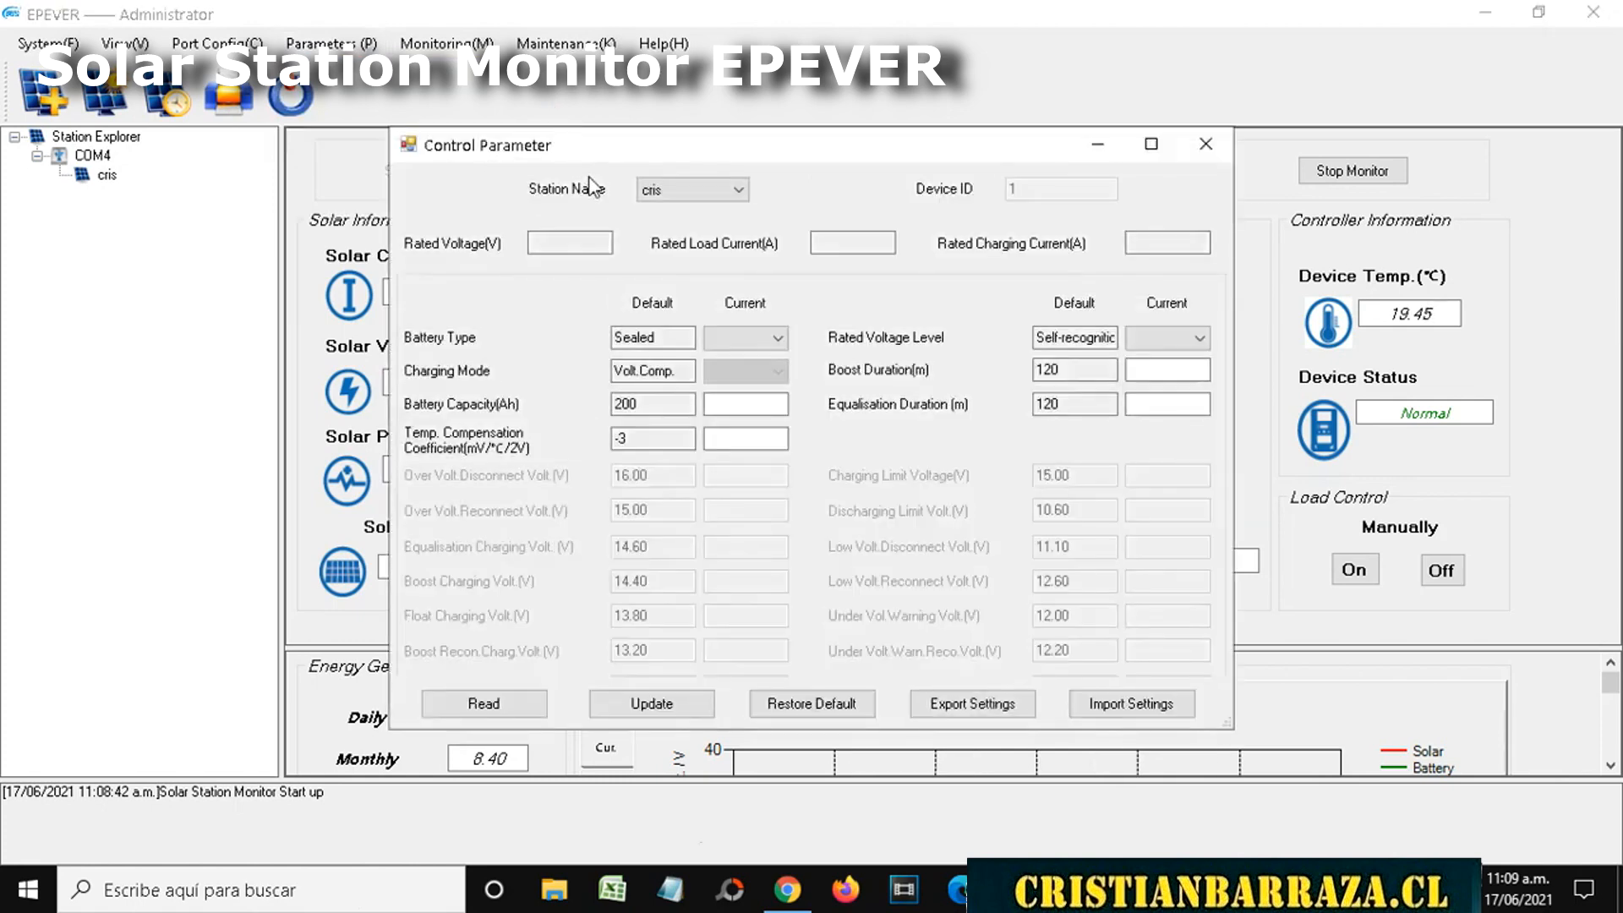
{"action": "left_click", "coordinate": [514, 703]}
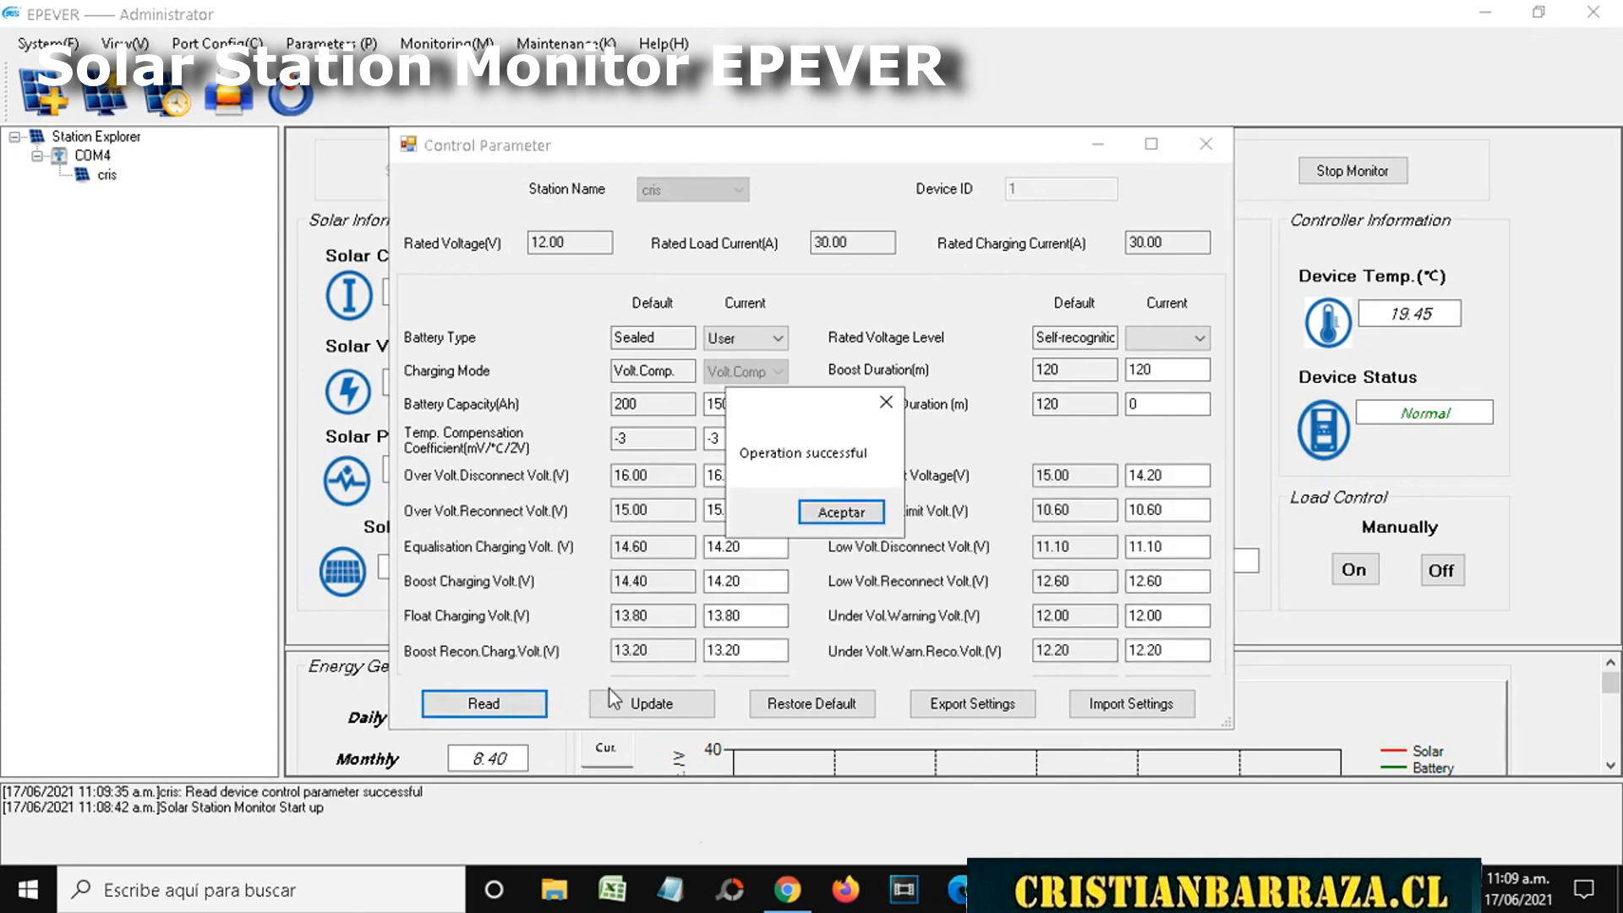
{"action": "left_click", "coordinate": [847, 513]}
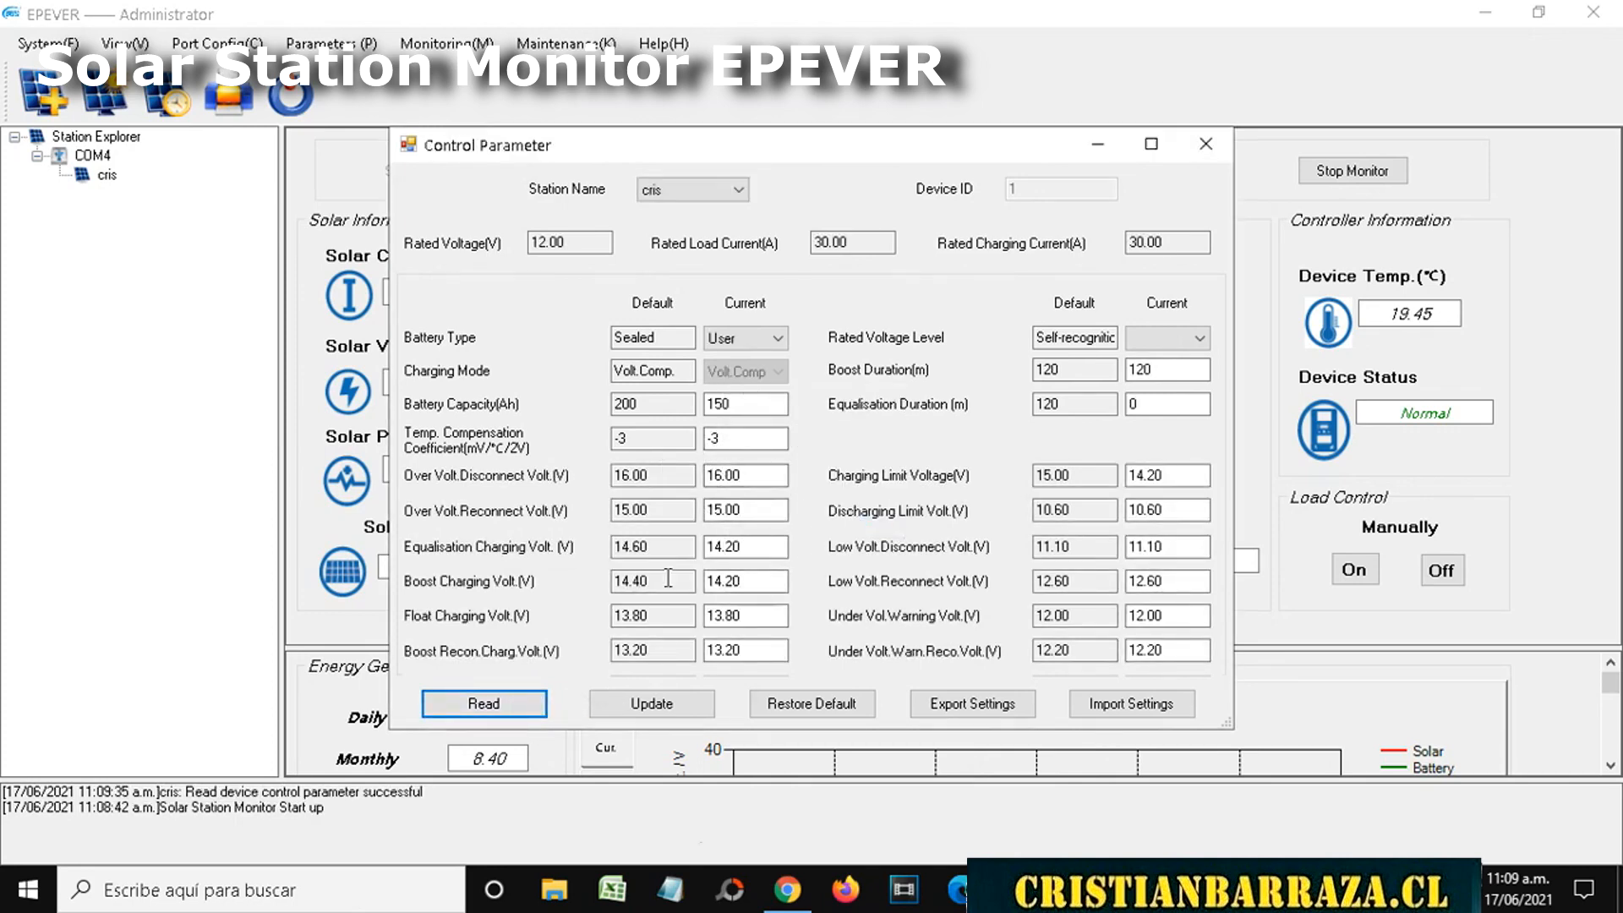
{"action": "left_click", "coordinate": [1211, 149]}
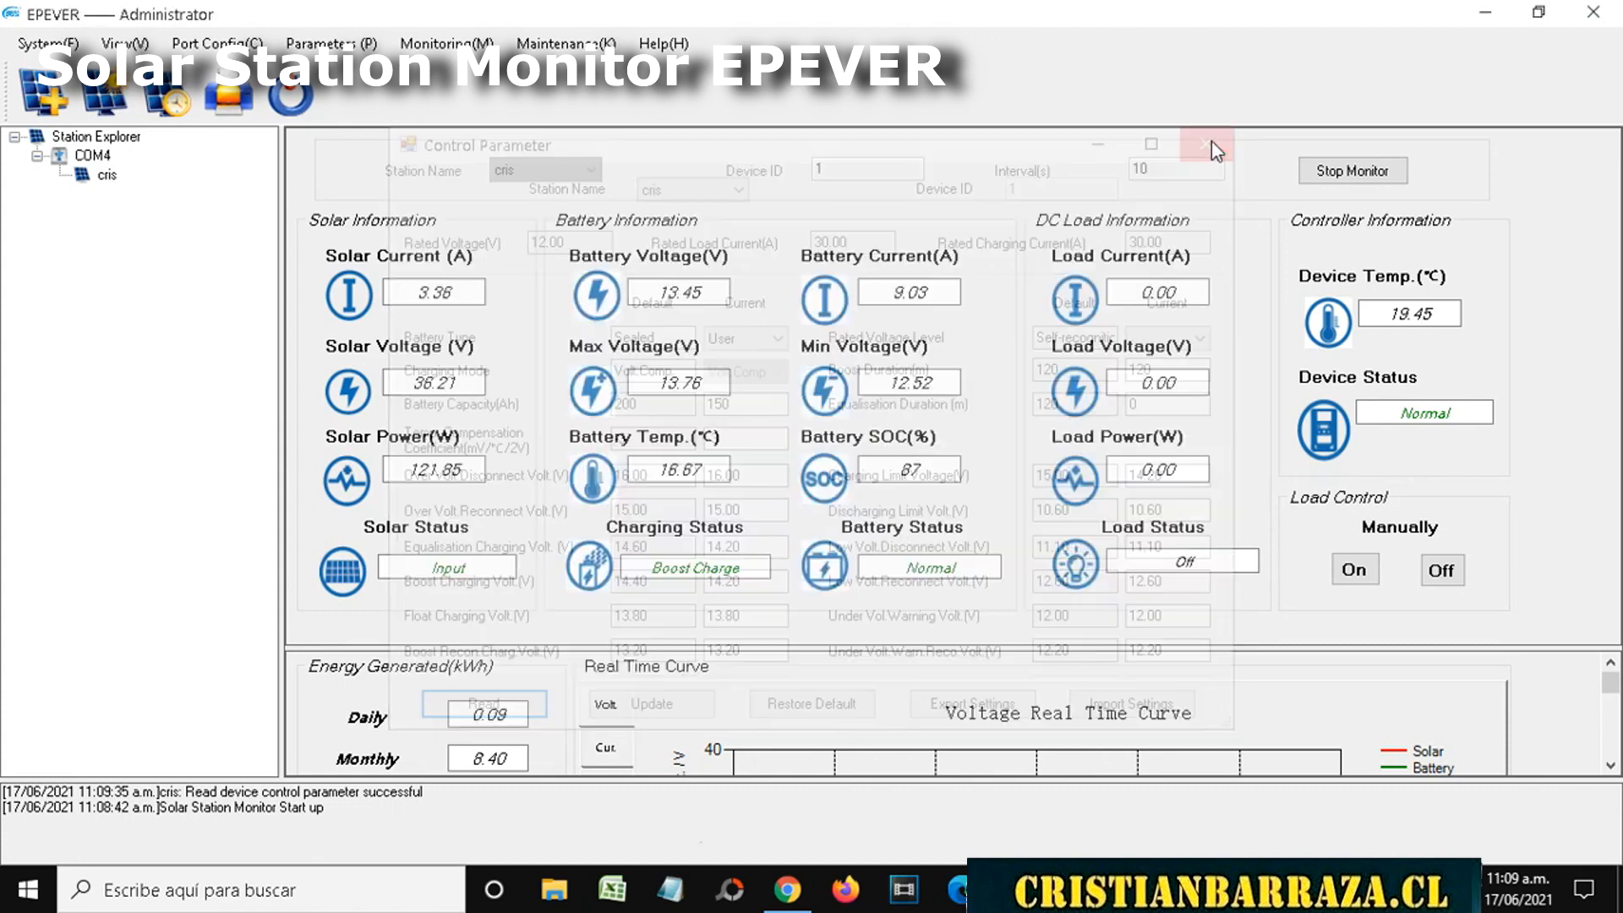
Stop monitoring the cris station and exit the program
{"action": "left_click", "coordinate": [1344, 170]}
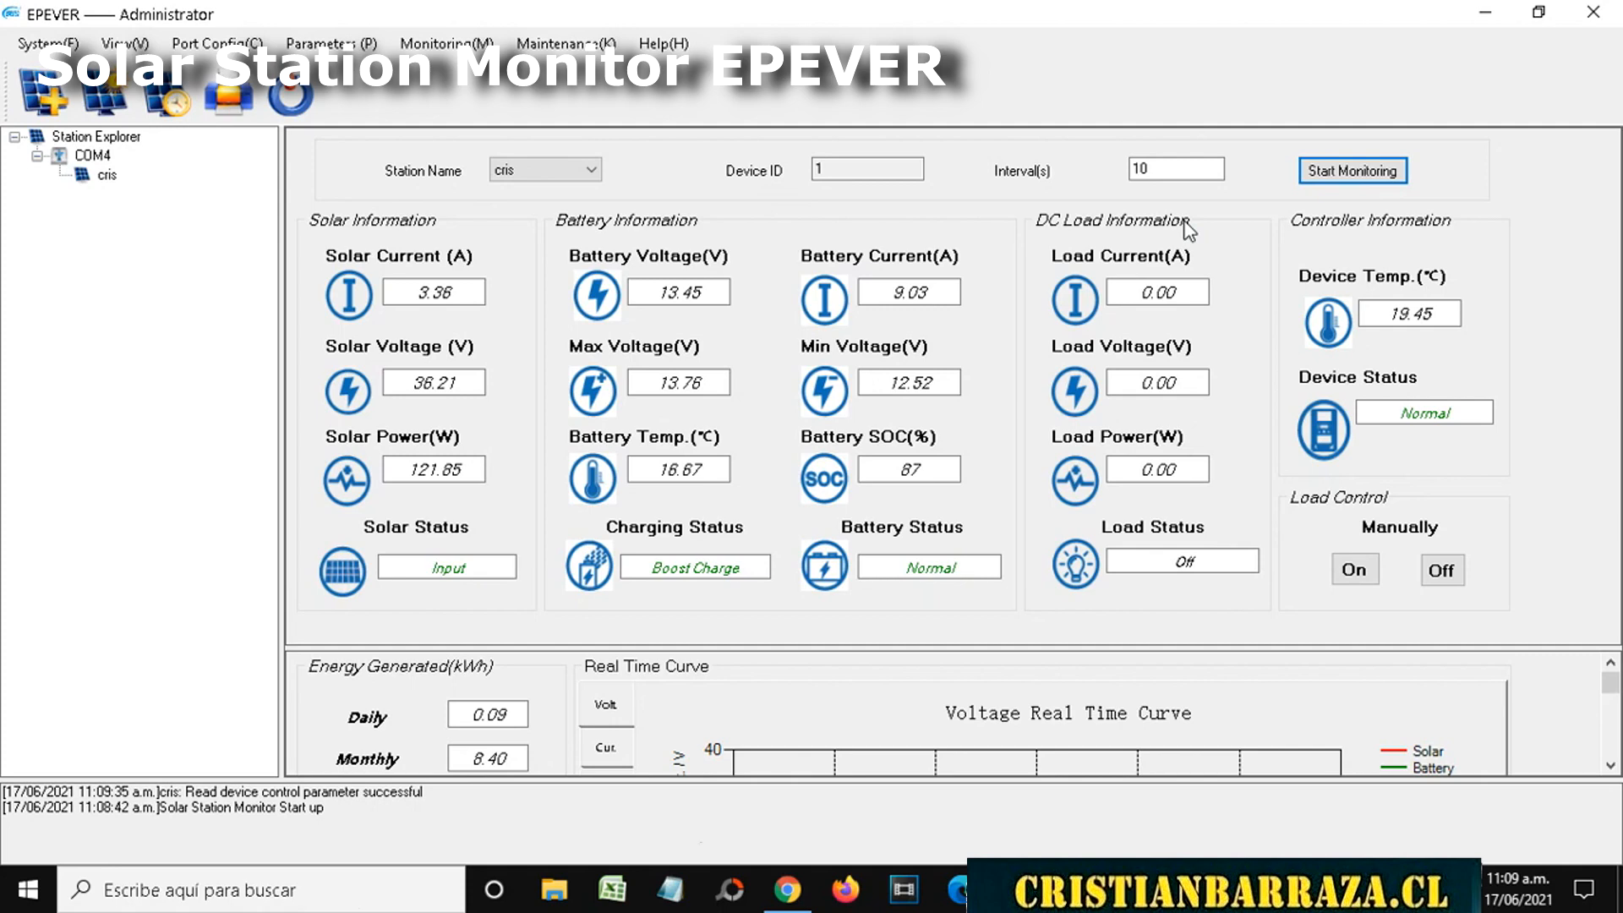
{"action": "left_click", "coordinate": [1594, 12]}
{"action": "left_click", "coordinate": [774, 511]}
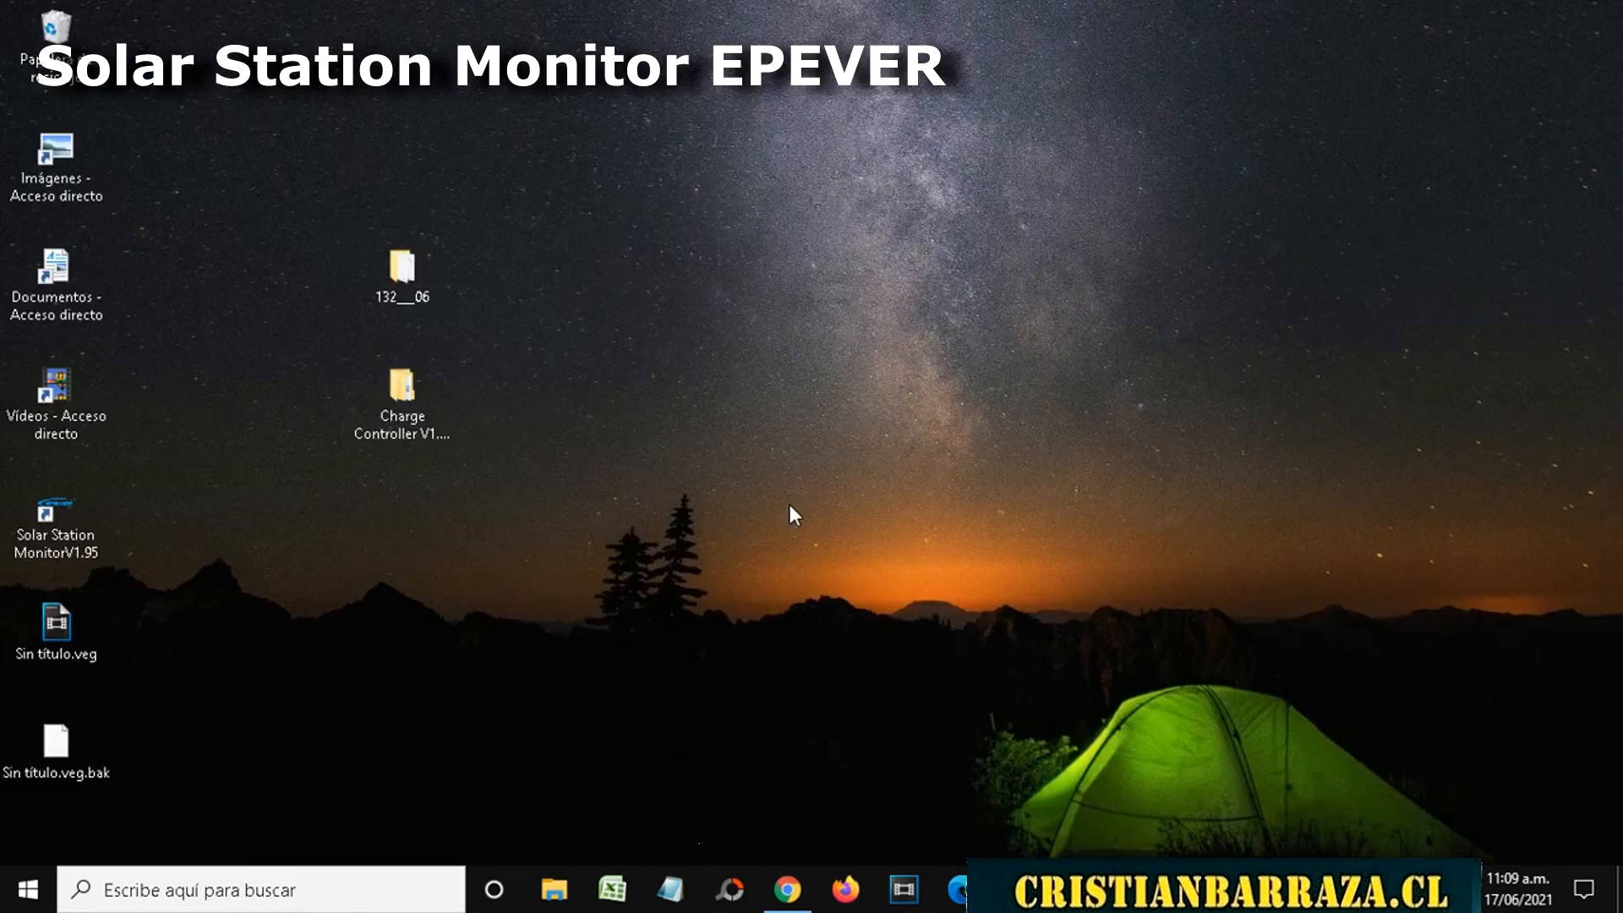